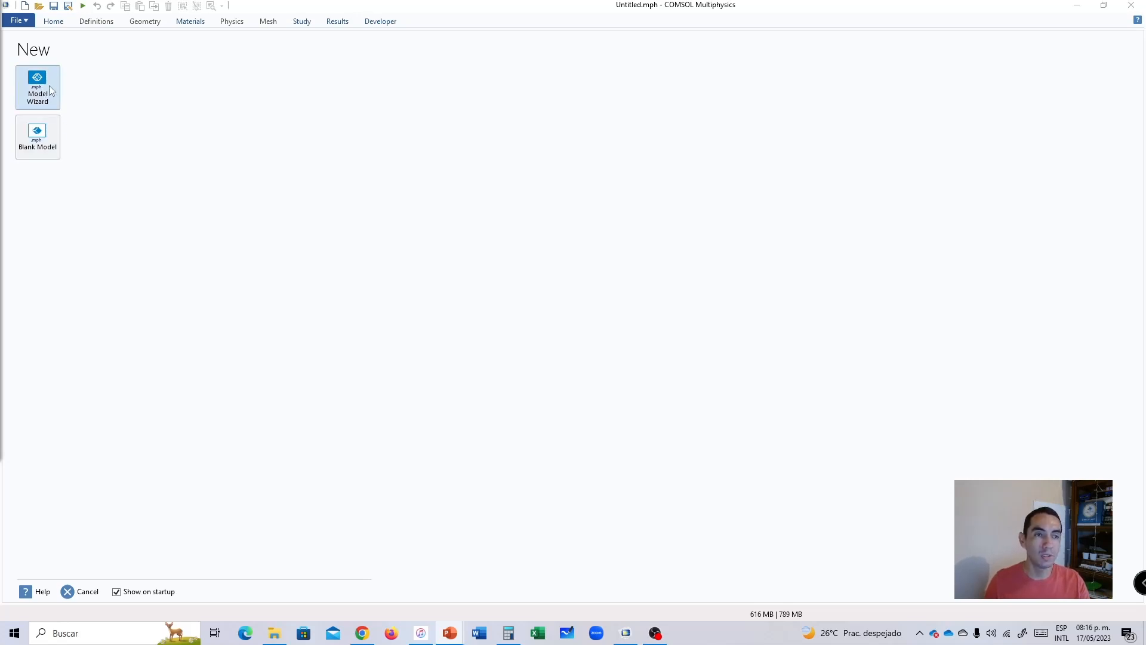
Start a 3D model with the Model Wizard and add the single-phase Turbulent Flow, k-ε (spf) physics interface.
{"action": "left_click", "coordinate": [50, 85]}
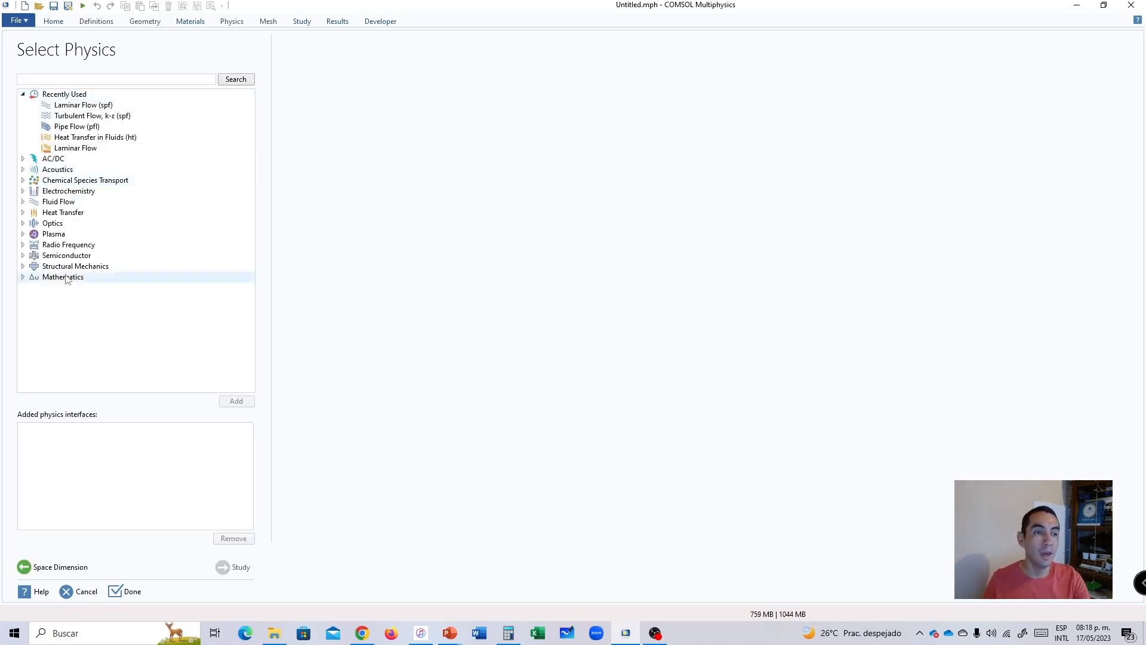
{"action": "left_click", "coordinate": [23, 202]}
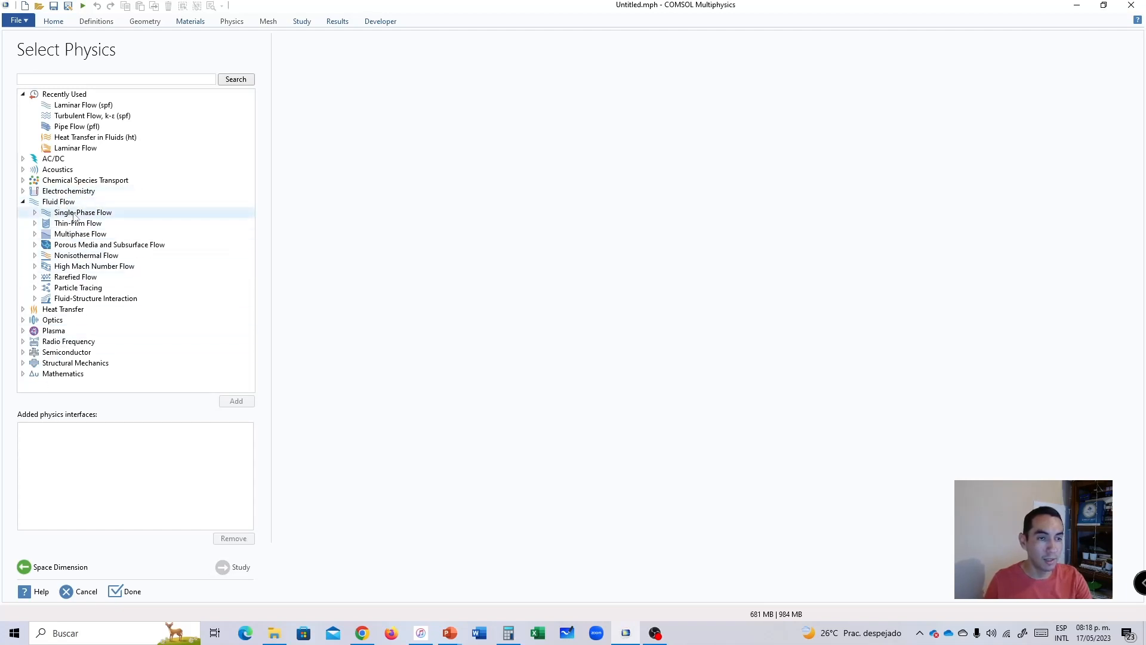
{"action": "left_click", "coordinate": [35, 213]}
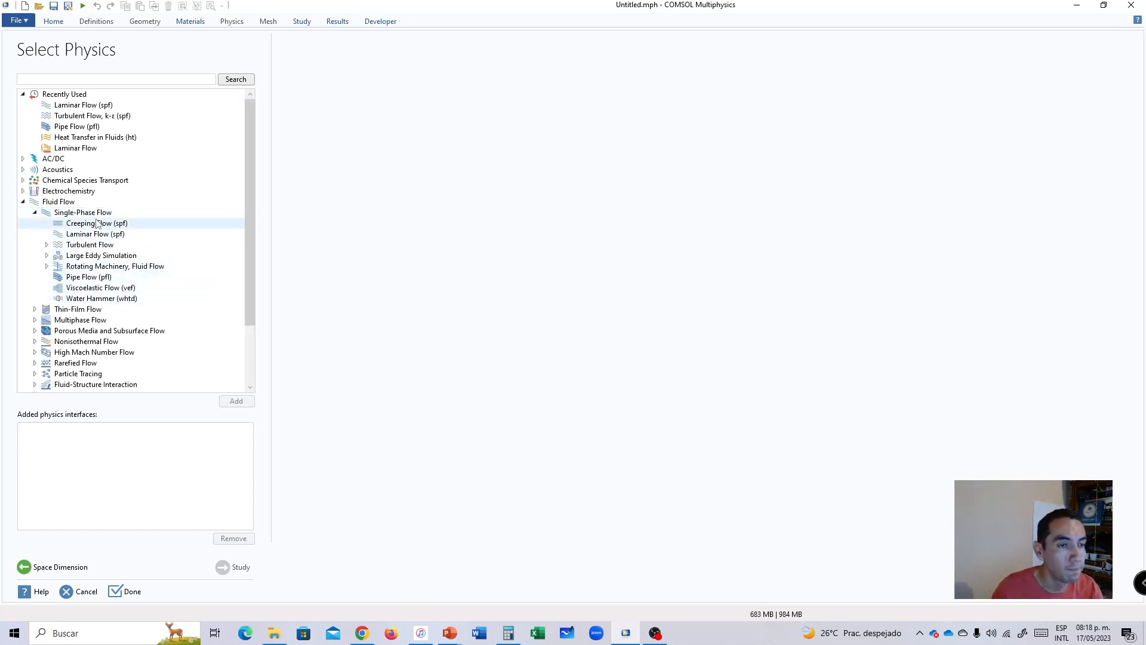
{"action": "left_click", "coordinate": [46, 245]}
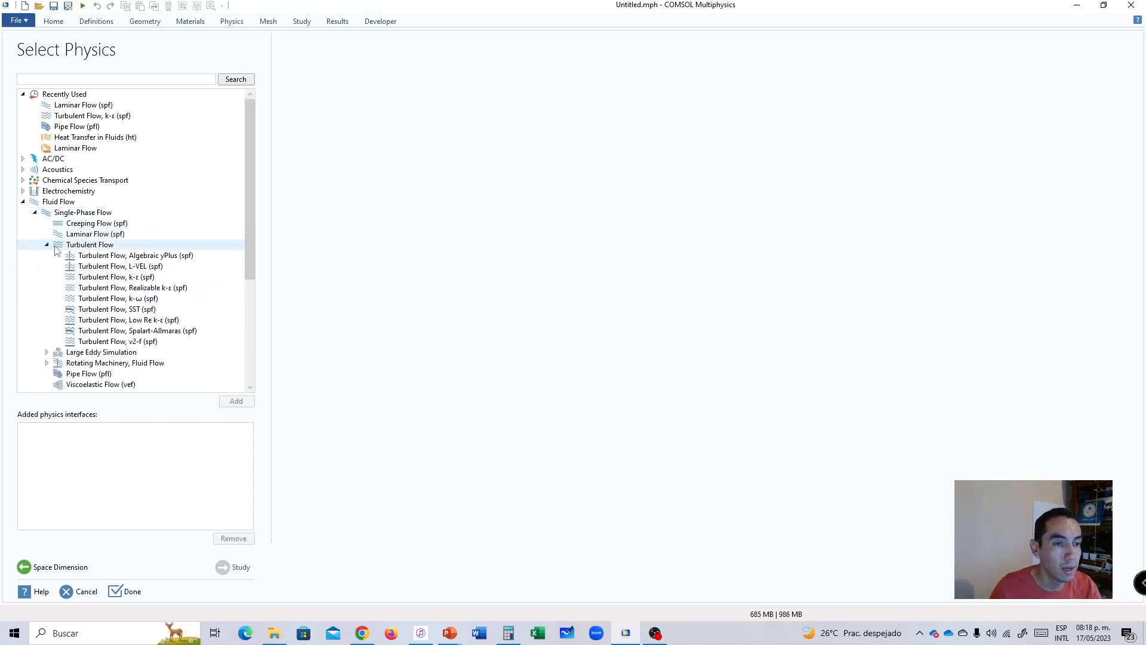
{"action": "left_click", "coordinate": [123, 279]}
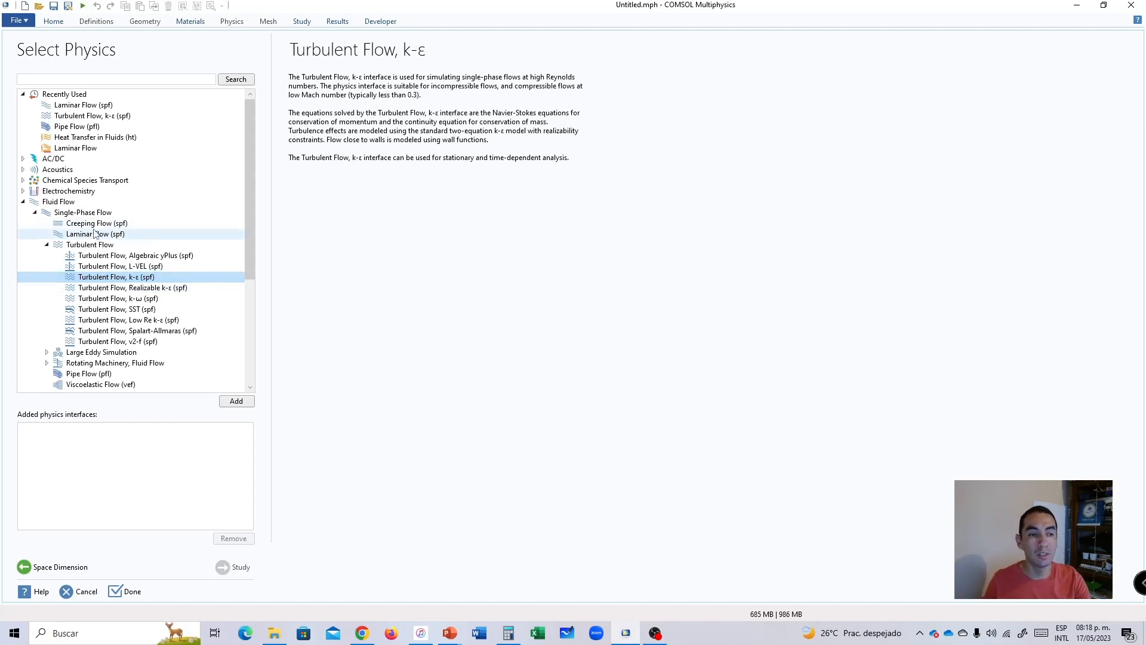
{"action": "left_click", "coordinate": [78, 234]}
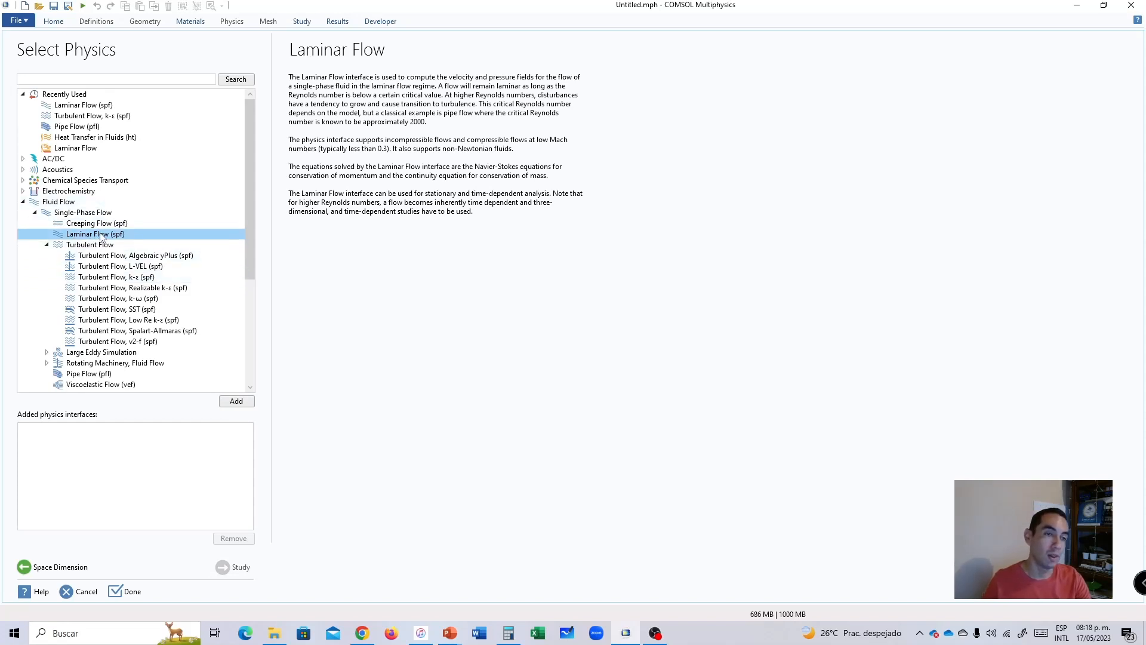
{"action": "left_click", "coordinate": [102, 278]}
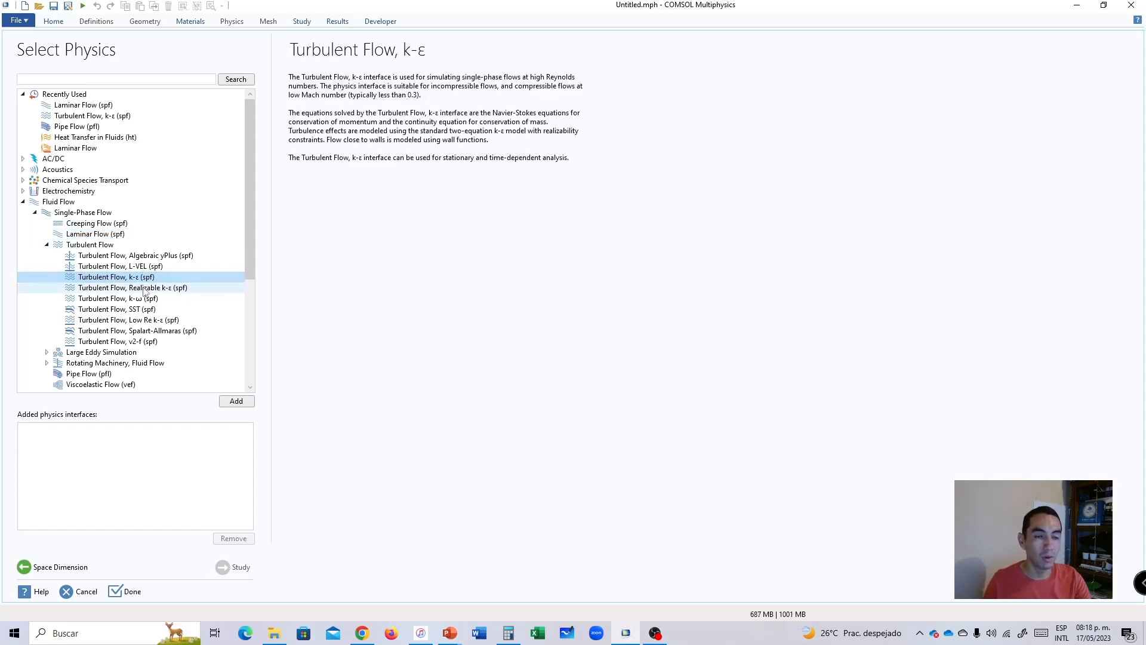
{"action": "left_click", "coordinate": [239, 404]}
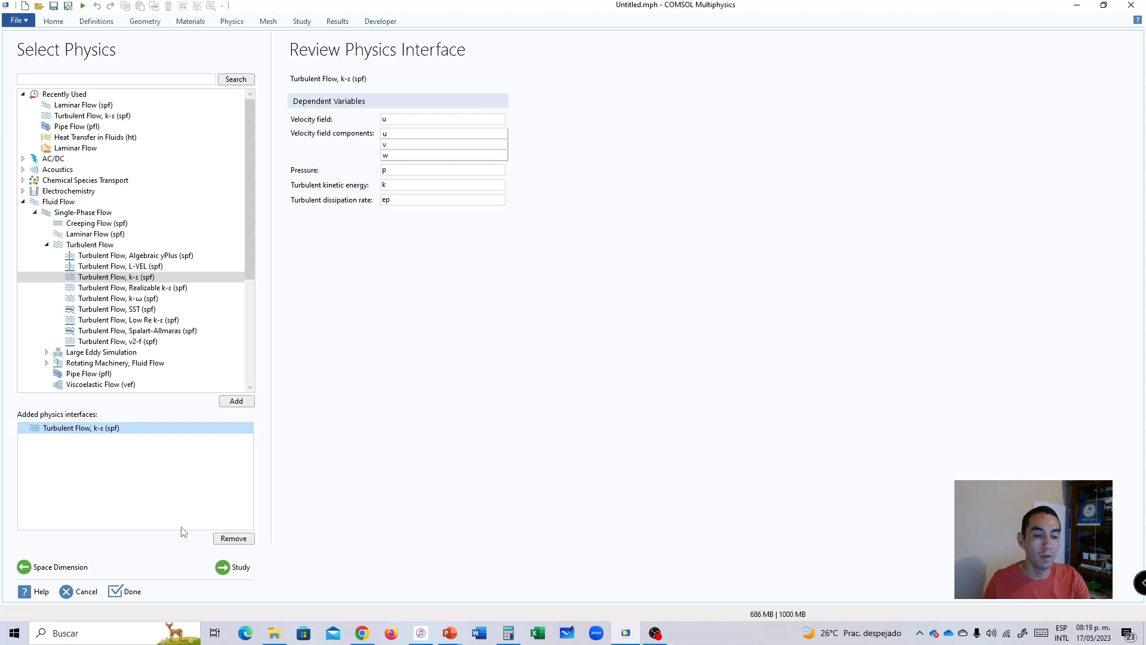
Choose a Stationary study for the turbulent flow physics and finish the model setup.
{"action": "left_click", "coordinate": [234, 567]}
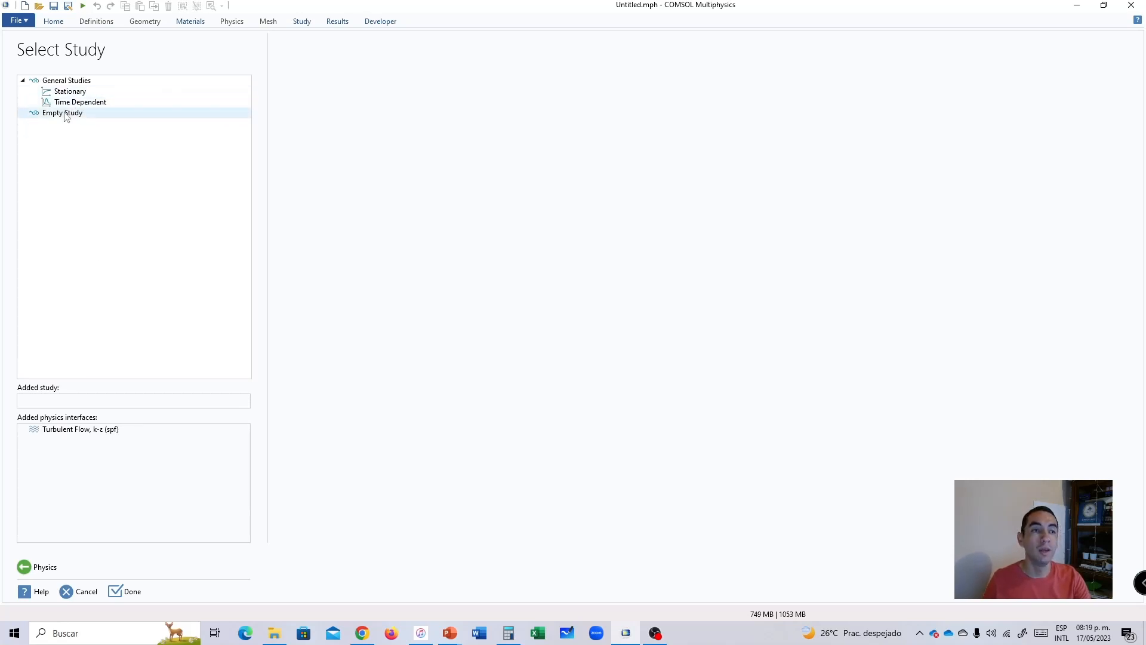
{"action": "left_click", "coordinate": [71, 104]}
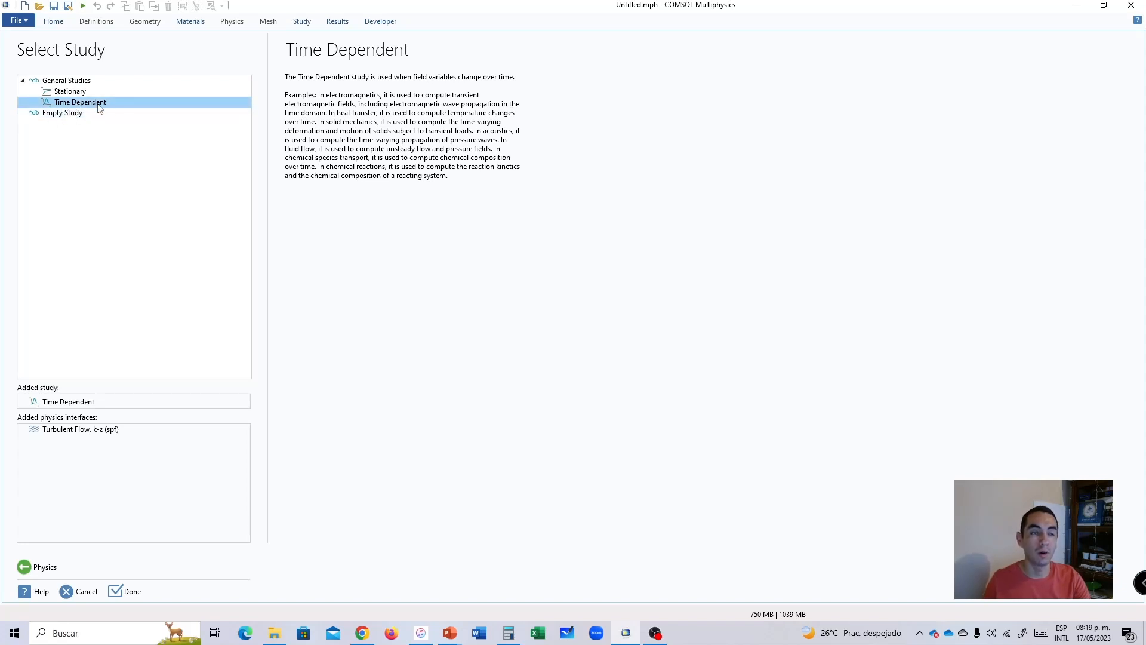
{"action": "left_click", "coordinate": [73, 92]}
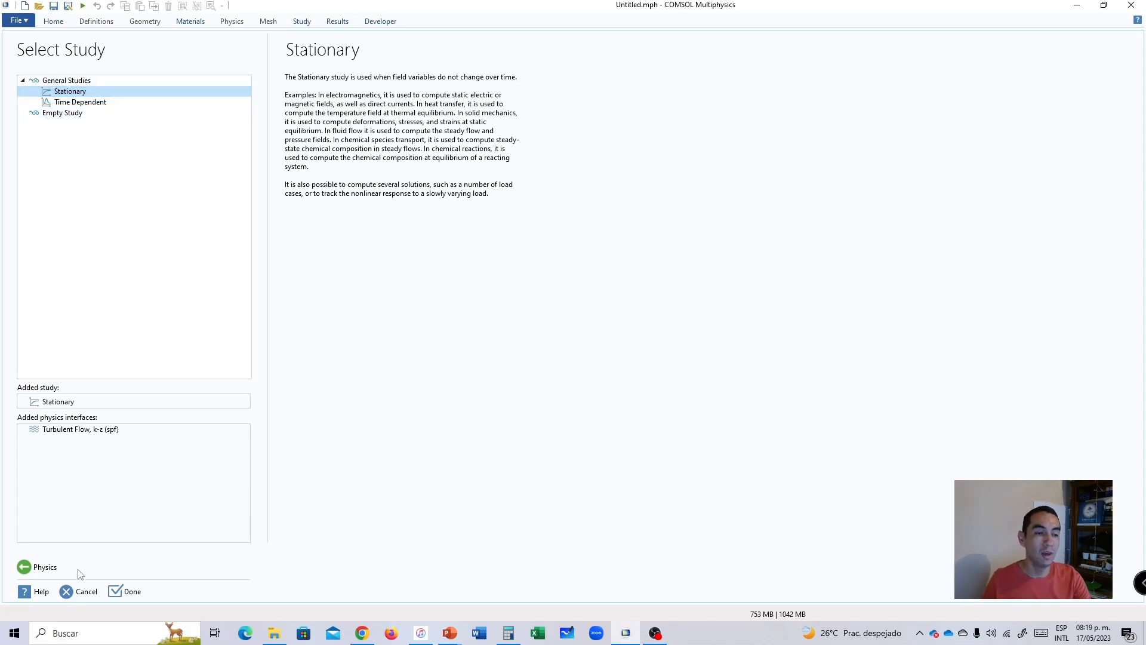
{"action": "left_click", "coordinate": [132, 597]}
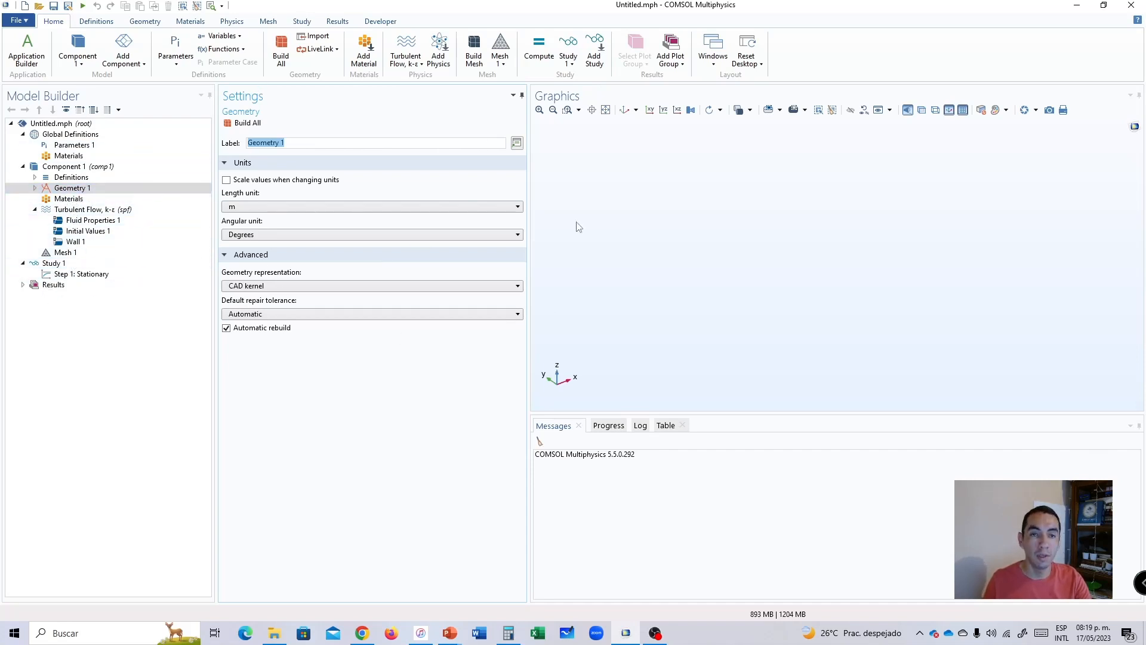
Examine the Materials, Geometry 1 and Mesh 1 nodes and the tools offered for geometry, materials, physics and meshing.
{"action": "left_click", "coordinate": [69, 199]}
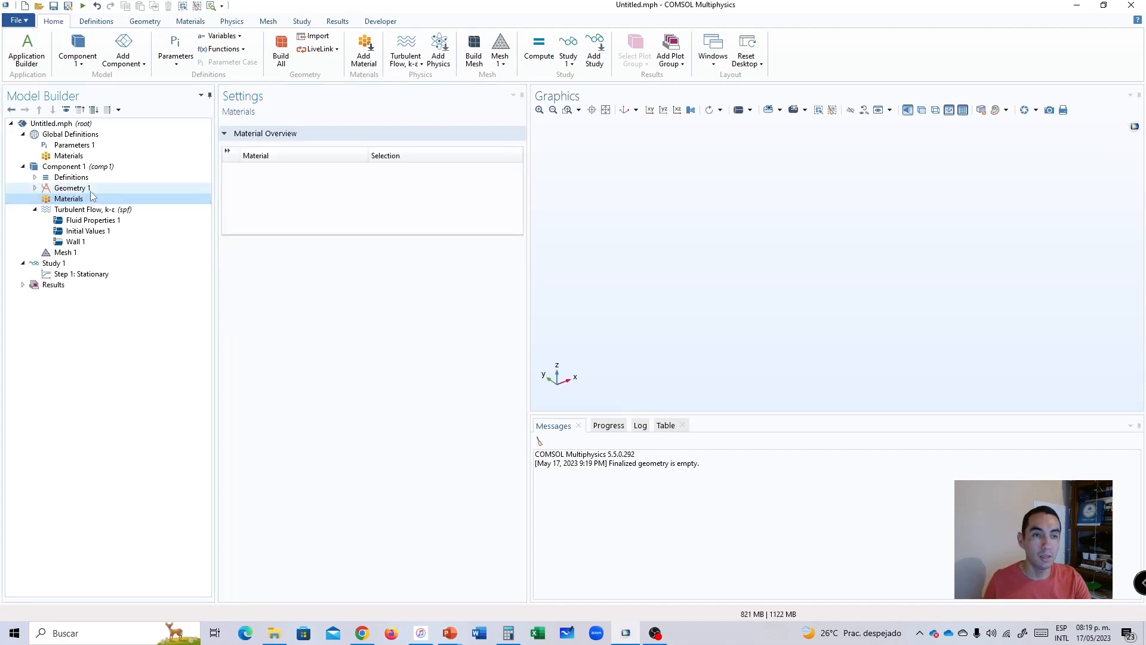
{"action": "left_click", "coordinate": [72, 188]}
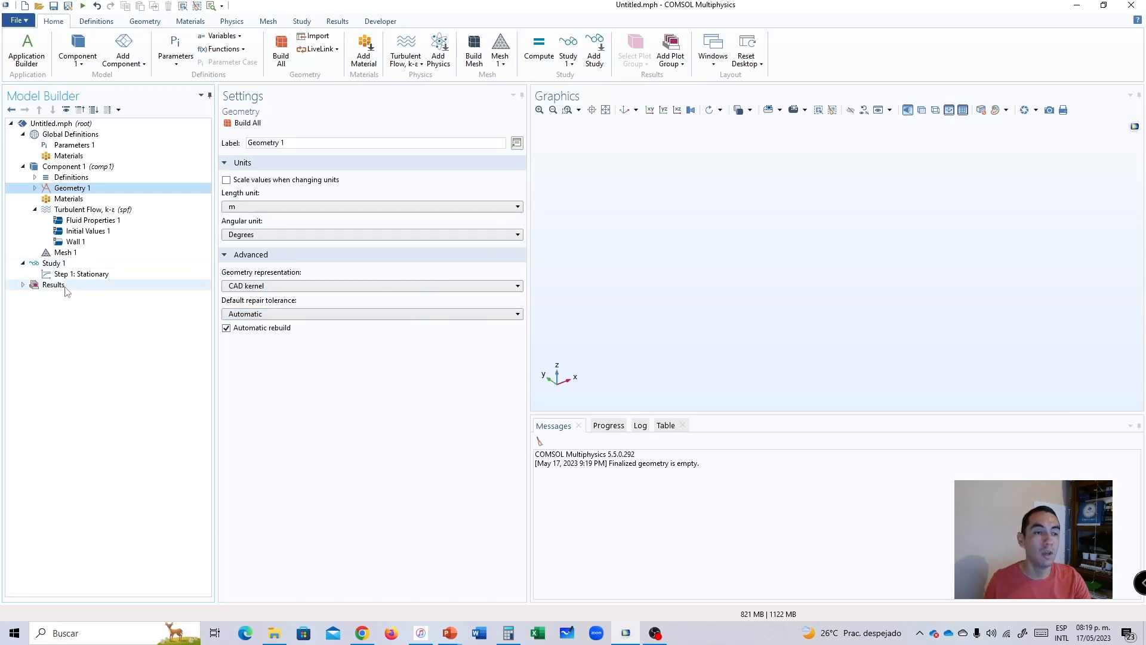
{"action": "left_click", "coordinate": [64, 252]}
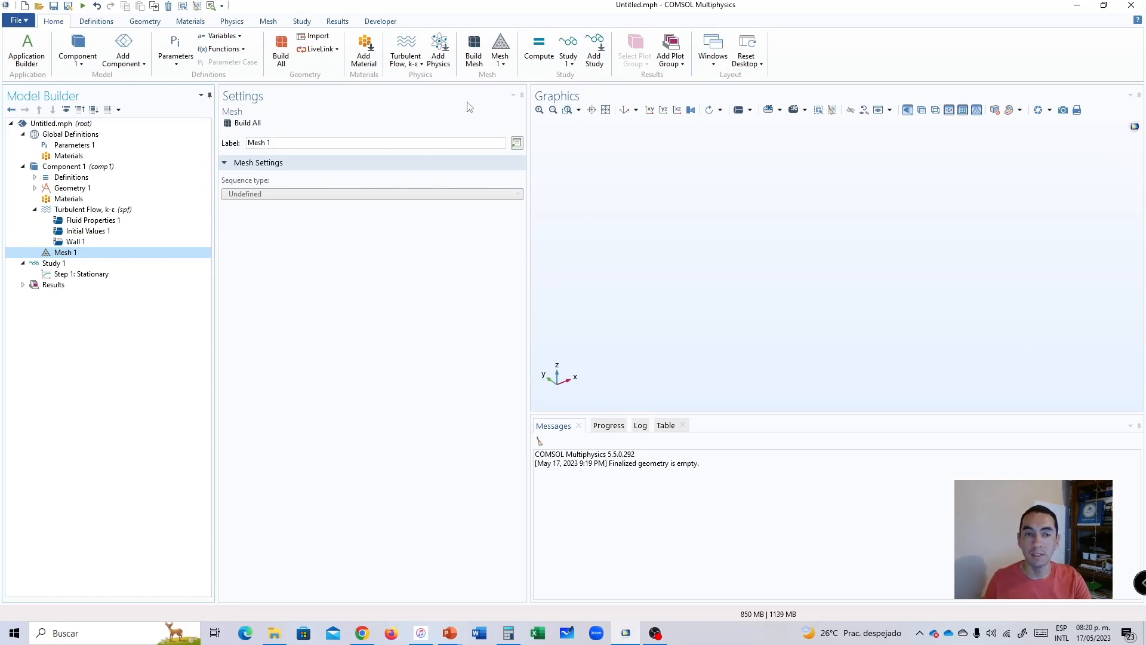
{"action": "left_click", "coordinate": [70, 188]}
{"action": "left_click", "coordinate": [68, 253]}
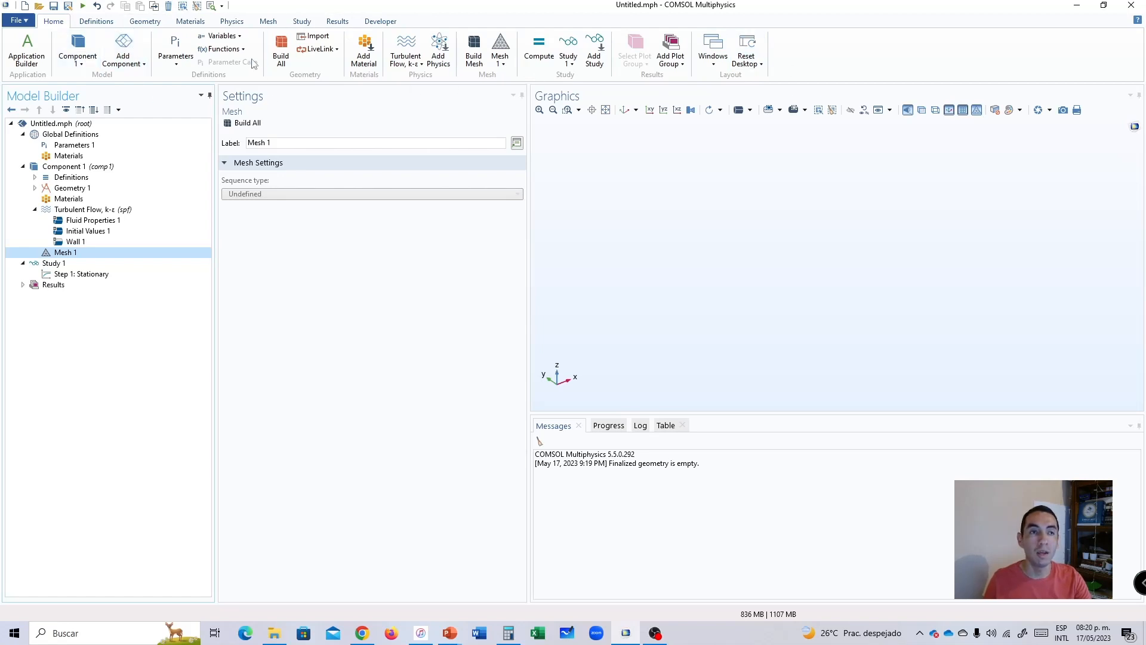
{"action": "left_click", "coordinate": [142, 24]}
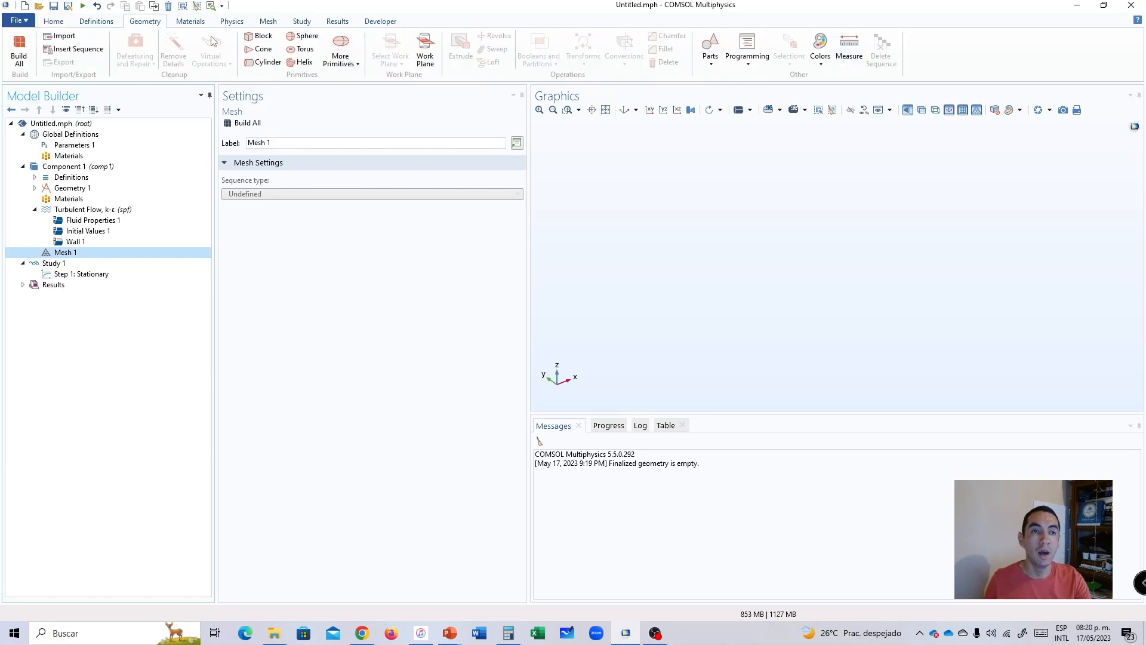
{"action": "left_click", "coordinate": [190, 25]}
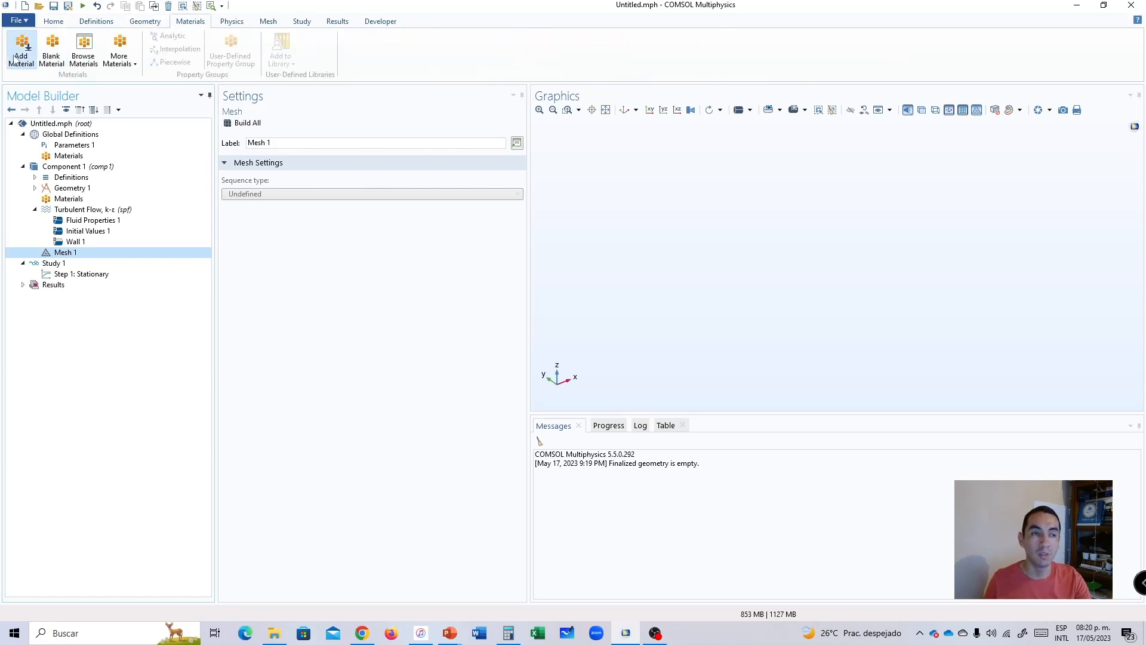
{"action": "left_click", "coordinate": [236, 23]}
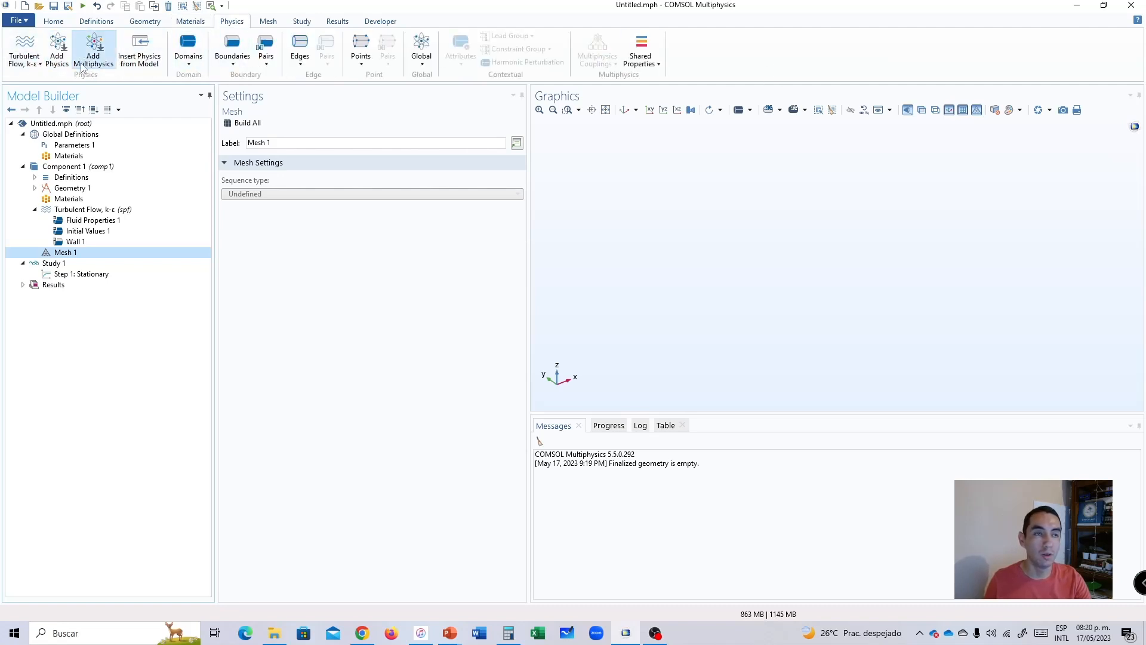
{"action": "left_click", "coordinate": [268, 21]}
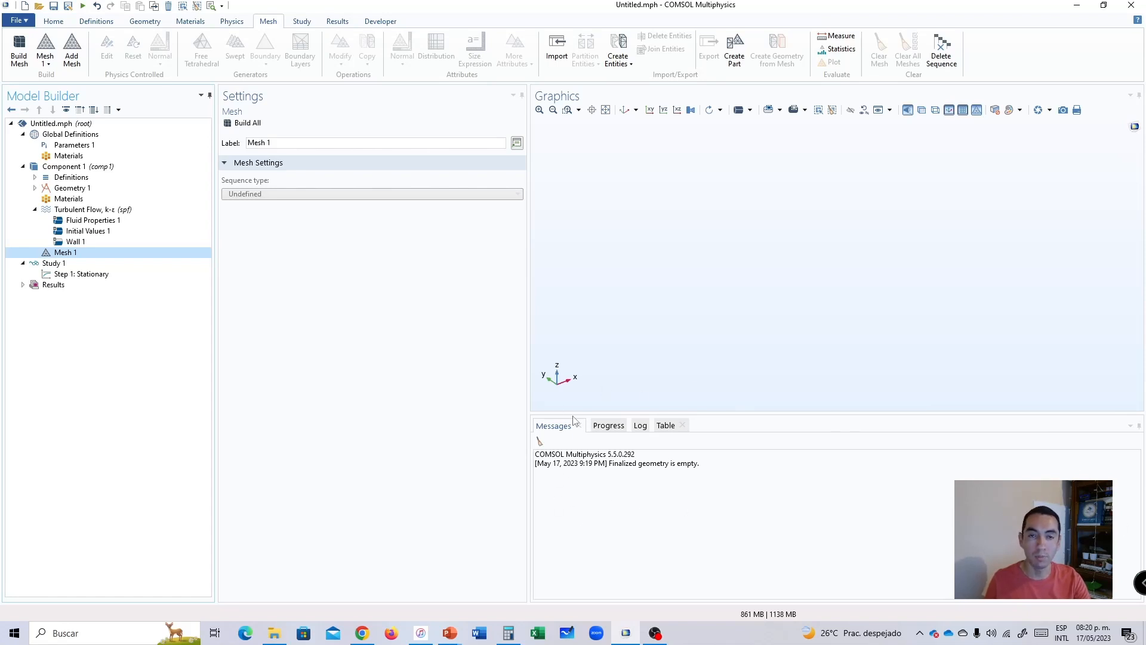
Examine the Table, Log, Progress and Messages output windows.
{"action": "left_click", "coordinate": [666, 426]}
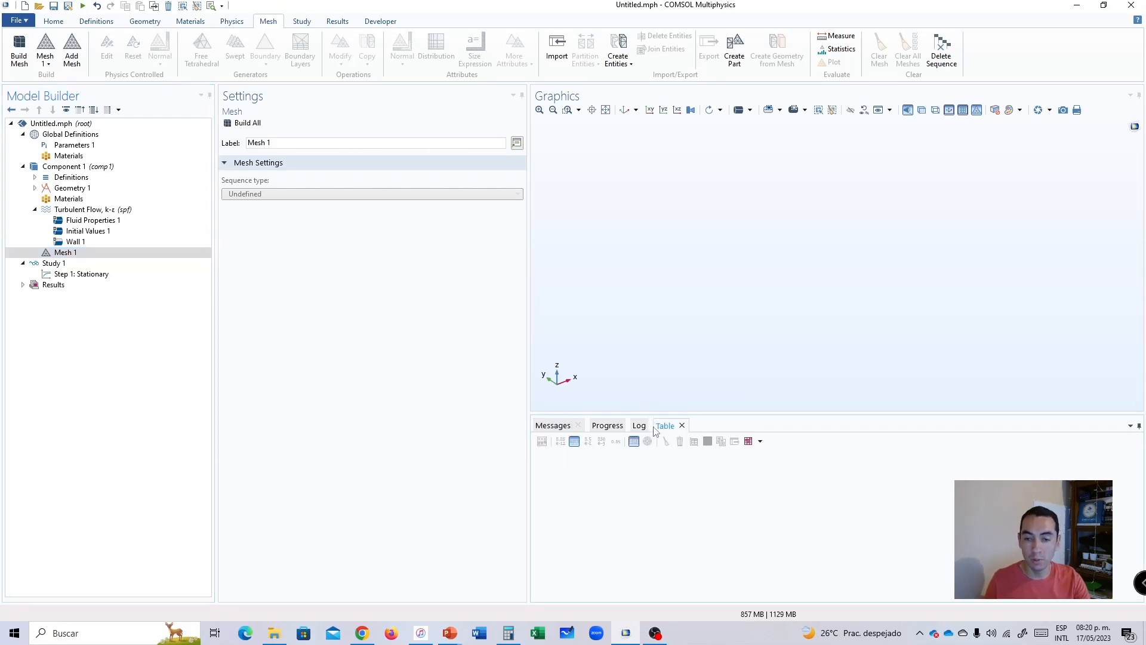
{"action": "left_click", "coordinate": [640, 425]}
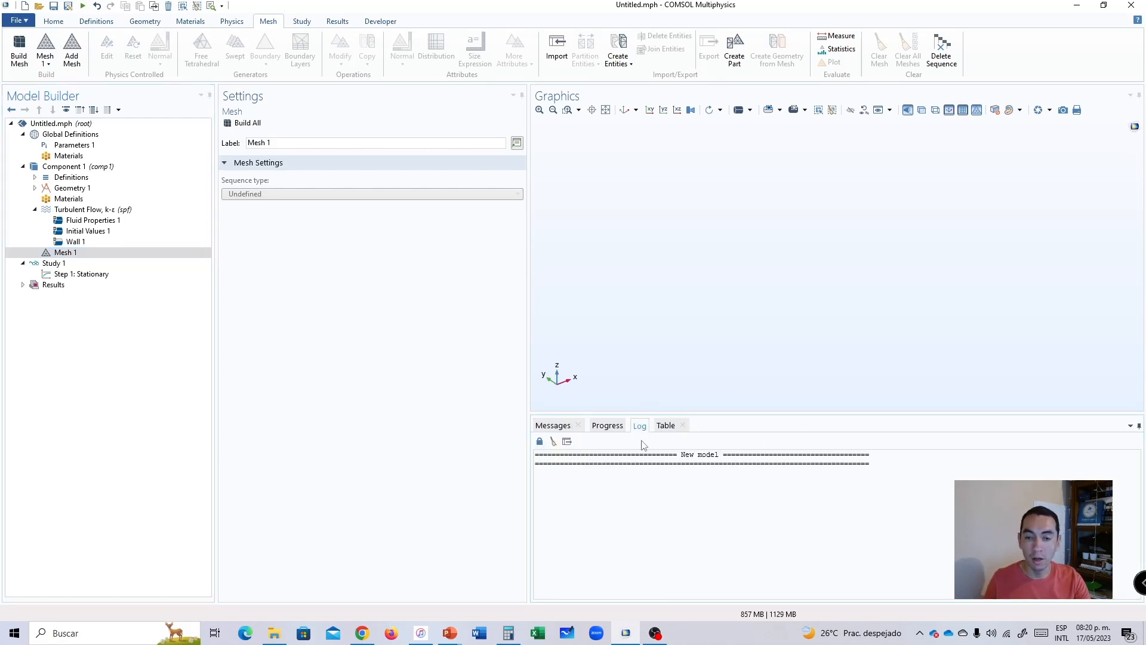
{"action": "left_click", "coordinate": [607, 426]}
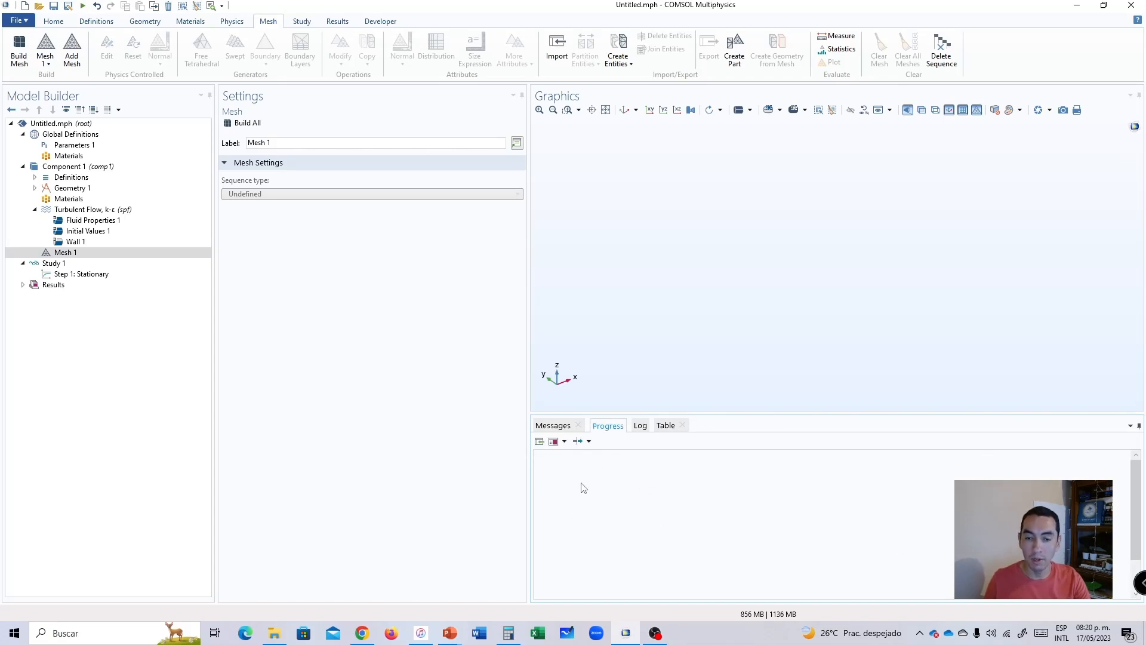
{"action": "left_click", "coordinate": [564, 426]}
{"action": "left_click", "coordinate": [606, 426]}
{"action": "left_click", "coordinate": [558, 428]}
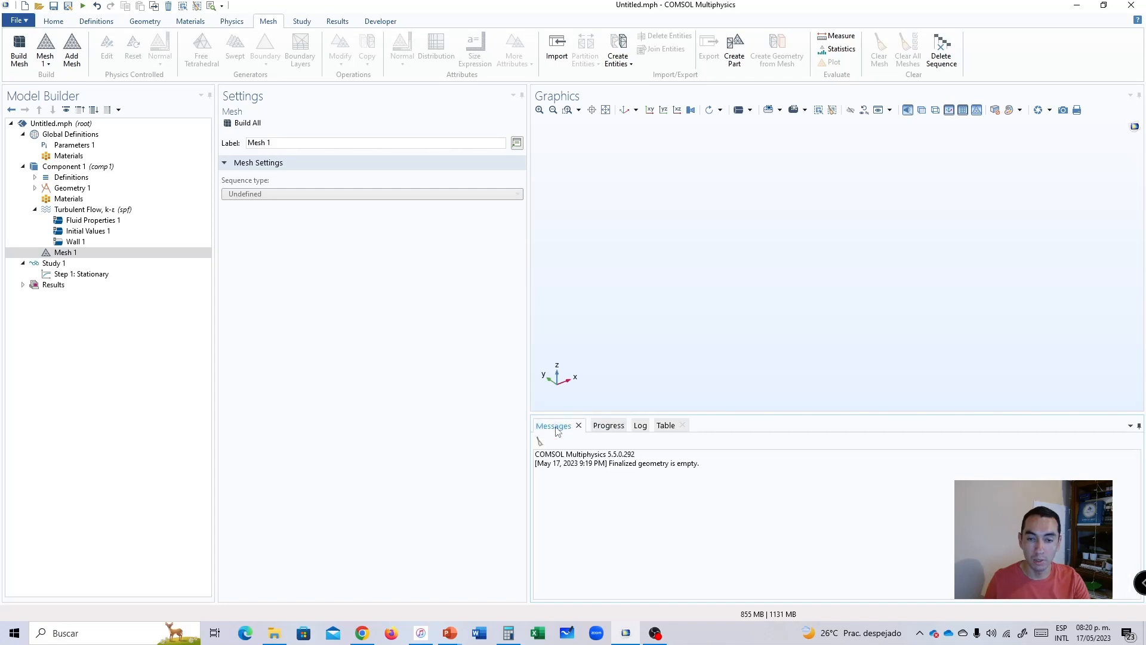
{"action": "left_click", "coordinate": [605, 430]}
{"action": "left_click", "coordinate": [555, 426]}
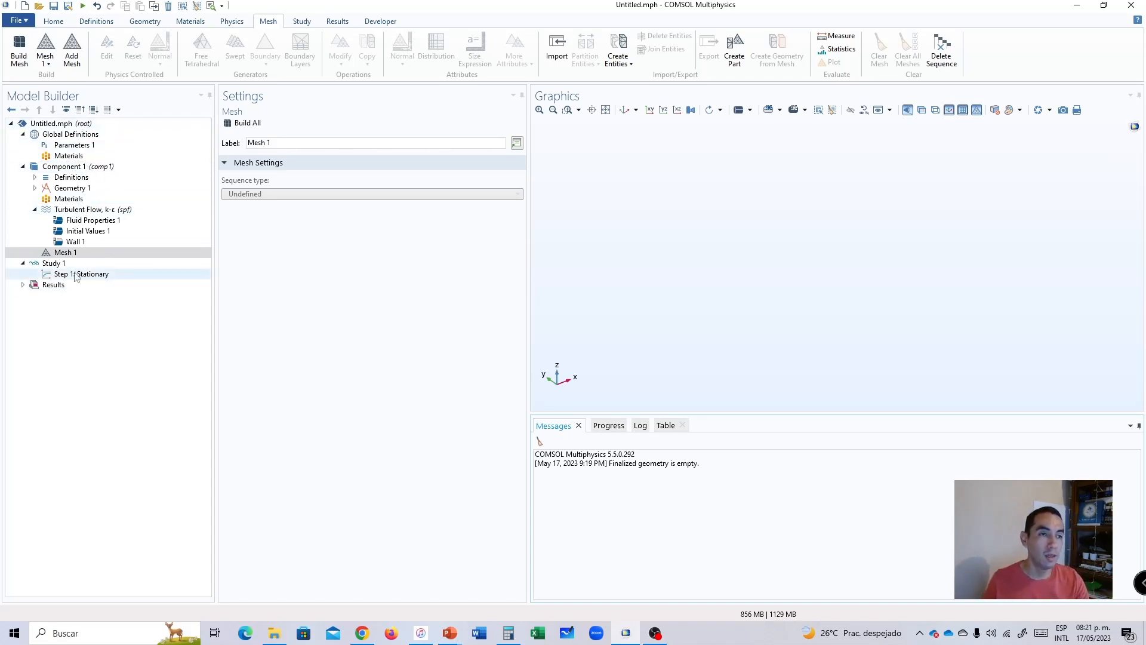
Review the contents of Geometry 1 and the primitives and operations available for building it.
{"action": "left_click", "coordinate": [70, 188]}
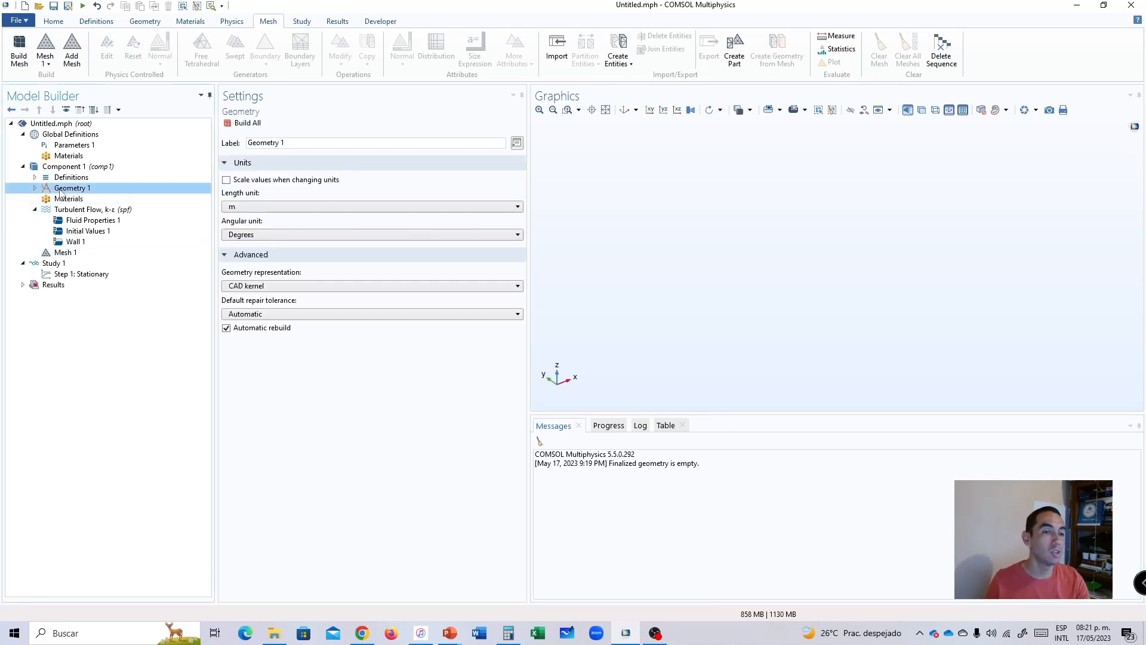
{"action": "left_click", "coordinate": [35, 189]}
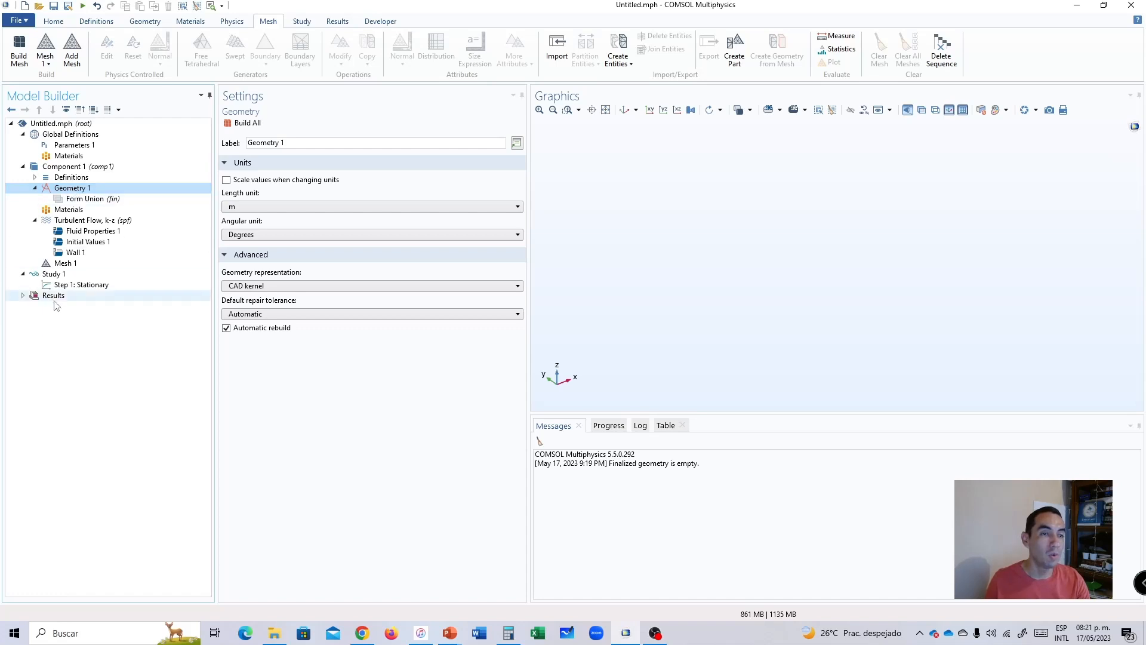
{"action": "right_click", "coordinate": [80, 189]}
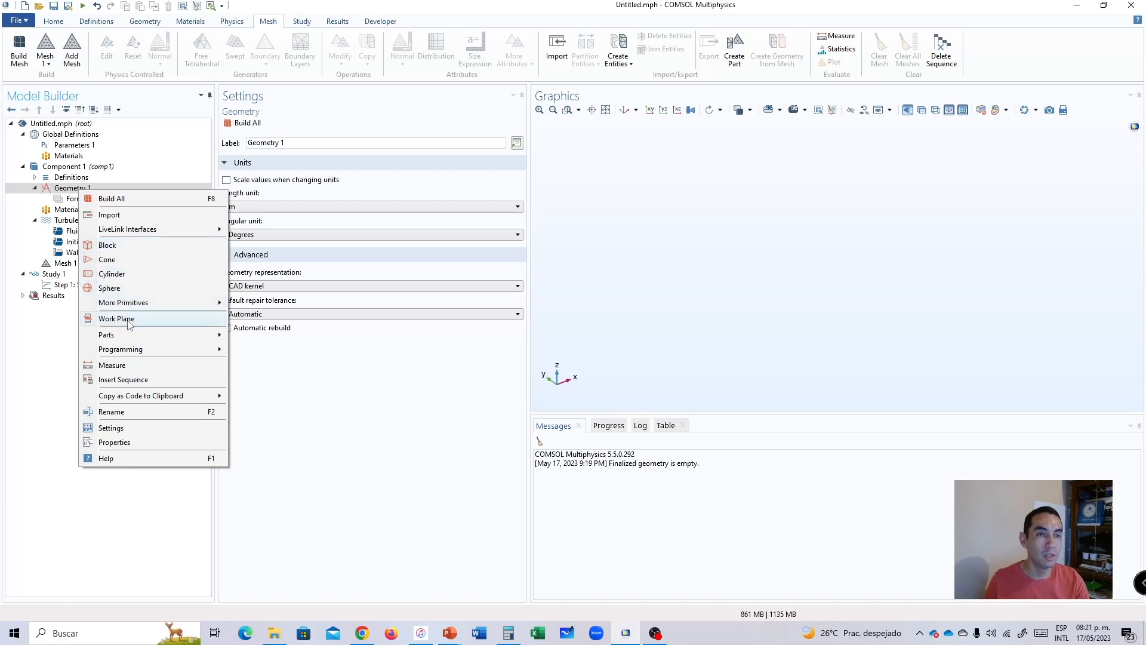
{"action": "left_click", "coordinate": [58, 358]}
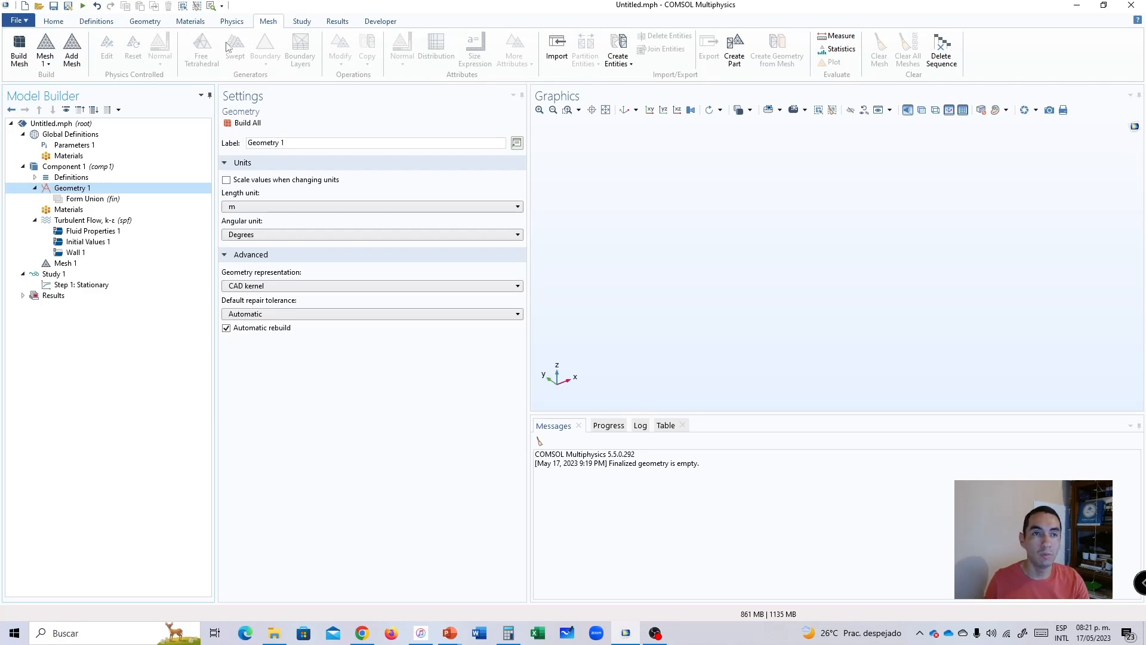
{"action": "left_click", "coordinate": [147, 22]}
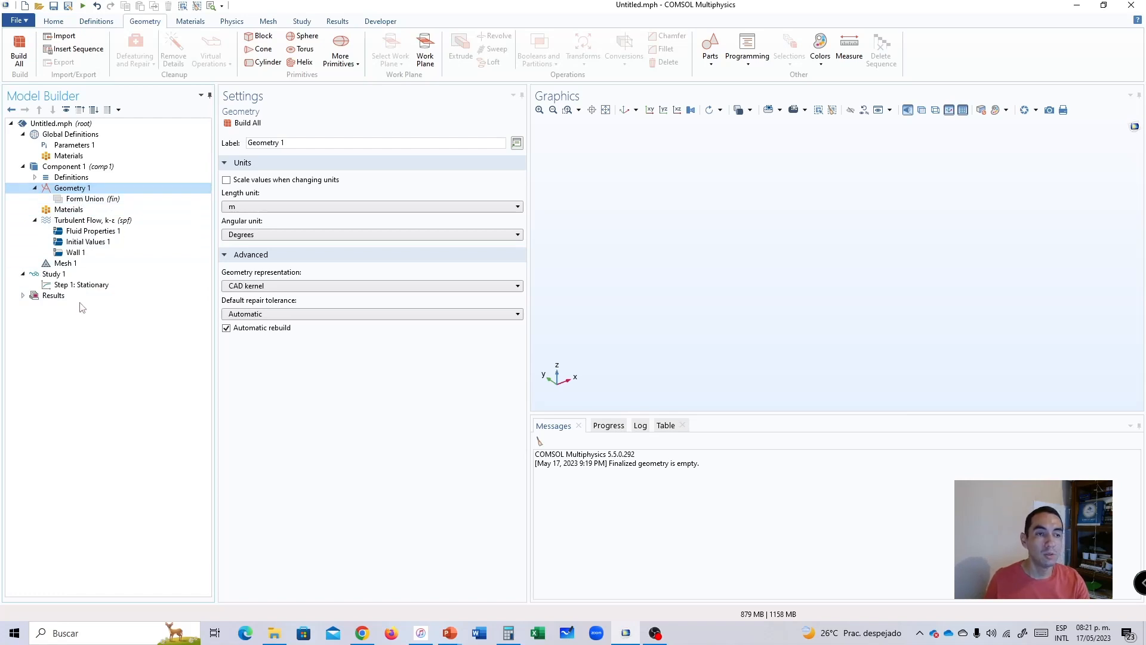
{"action": "right_click", "coordinate": [72, 190]}
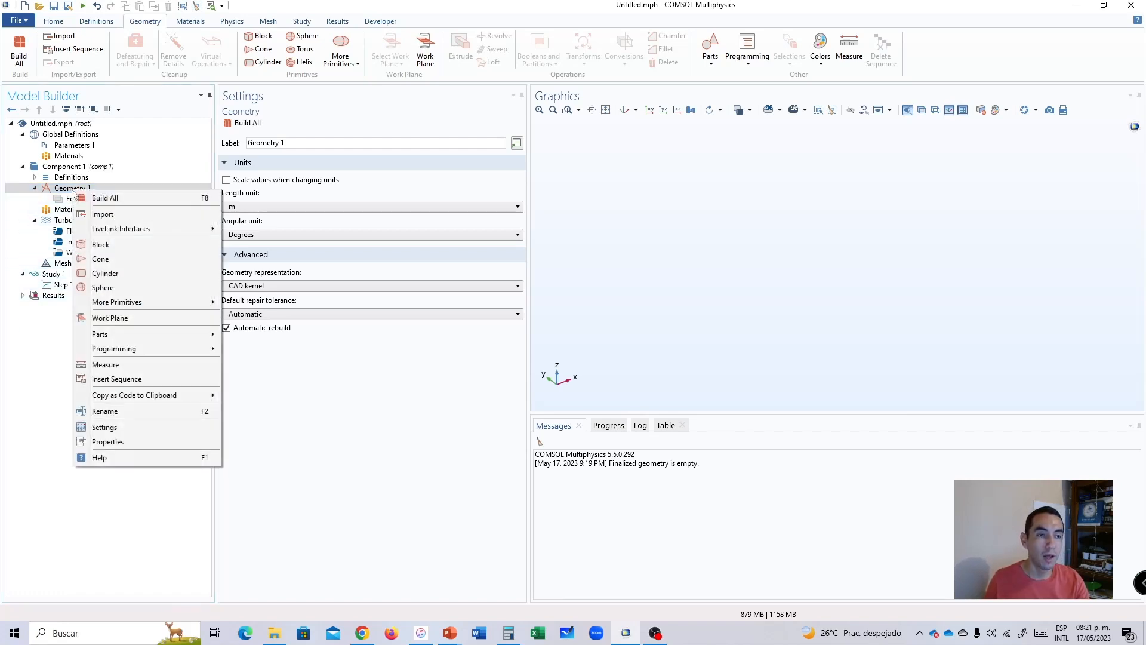
{"action": "left_click", "coordinate": [61, 306]}
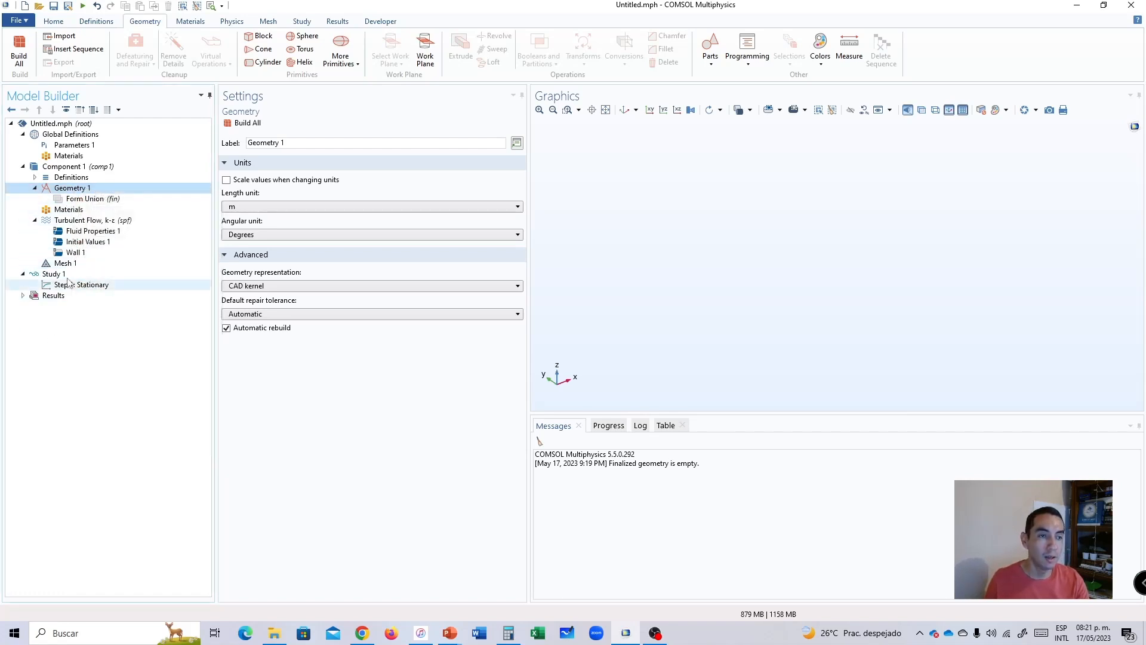
Add a work plane to Geometry 1 and open its plane geometry for 2D drawing.
{"action": "right_click", "coordinate": [81, 190]}
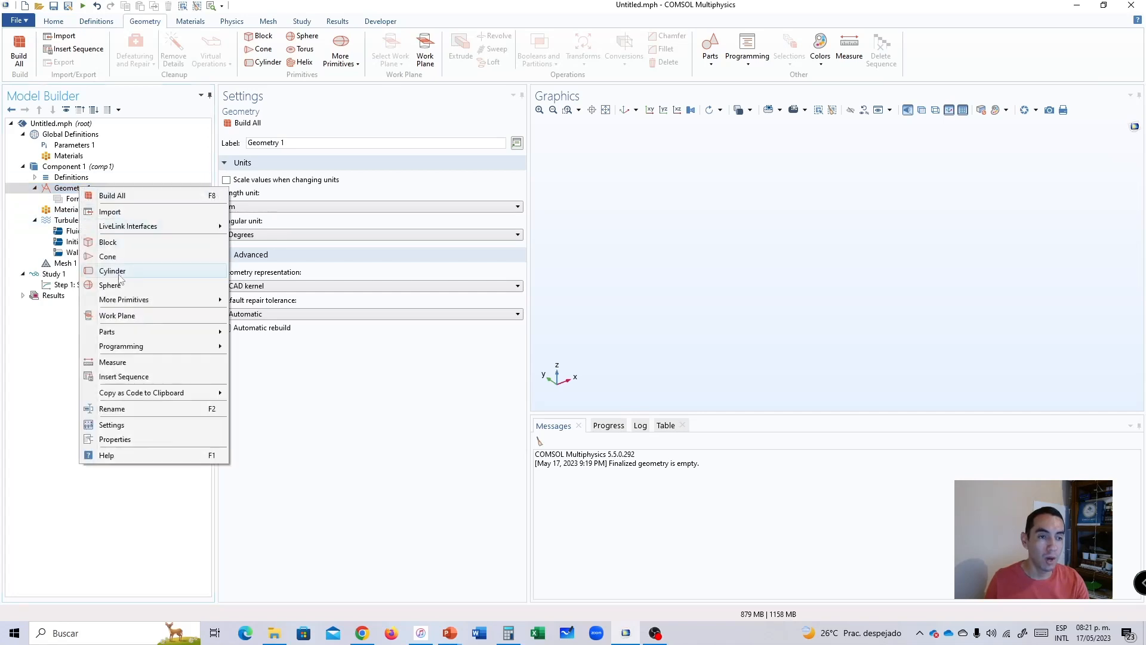
{"action": "left_click", "coordinate": [113, 317]}
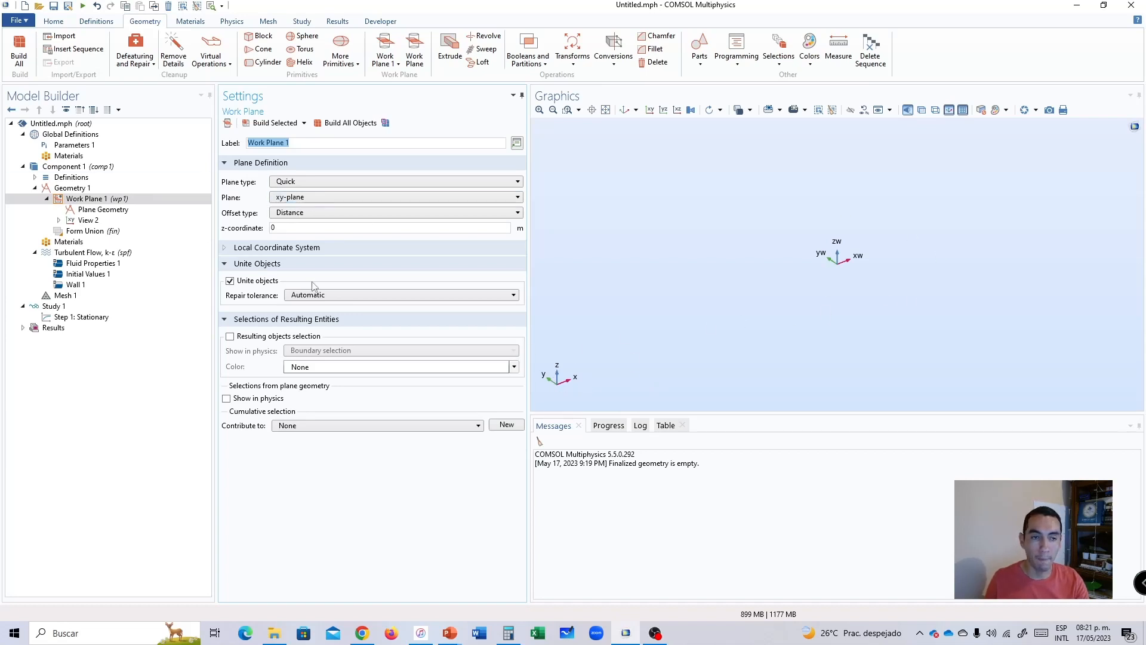
{"action": "left_click", "coordinate": [92, 213]}
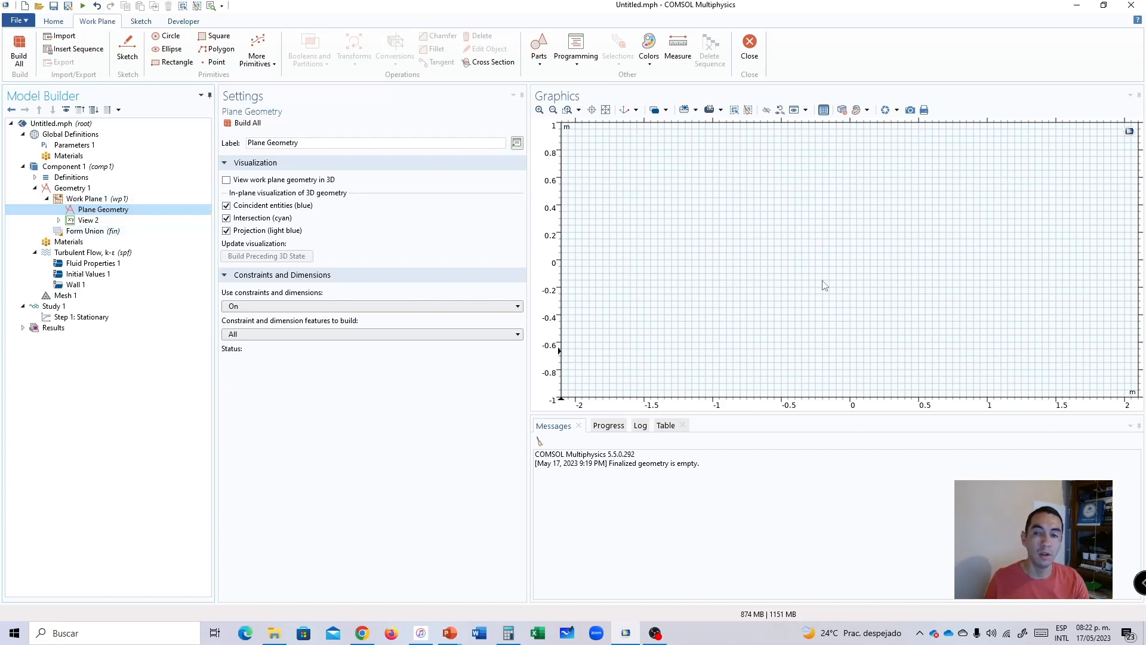
Add a line segment to the plane geometry with its starting point specified by coordinates at xw 0, yw 0.
{"action": "right_click", "coordinate": [91, 210]}
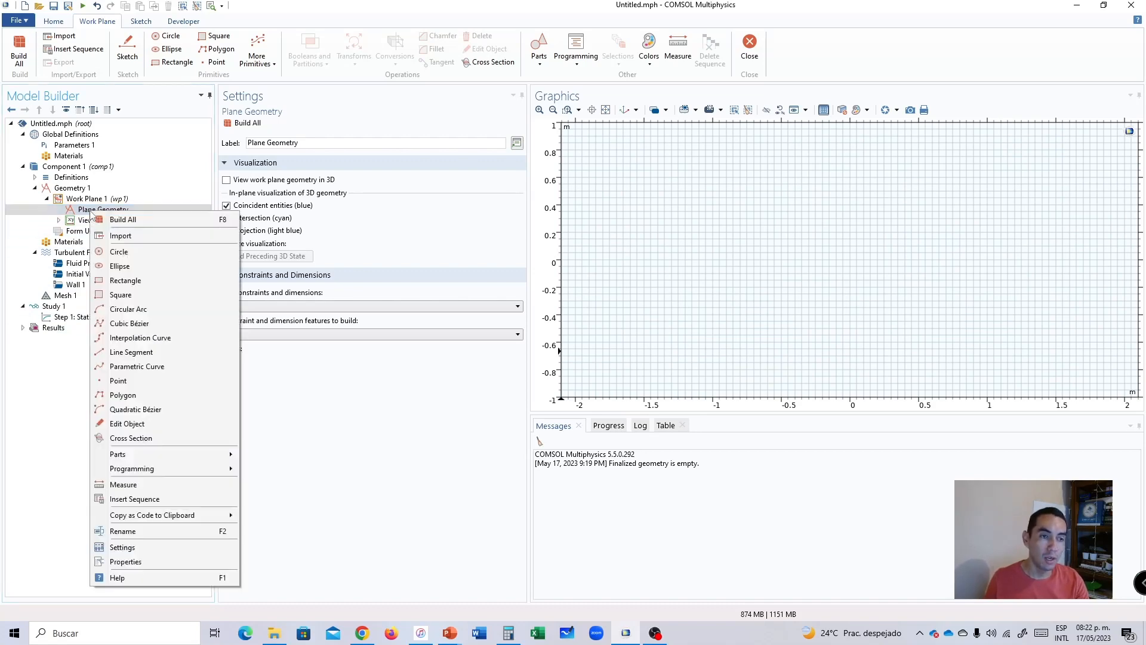
{"action": "left_click", "coordinate": [130, 352]}
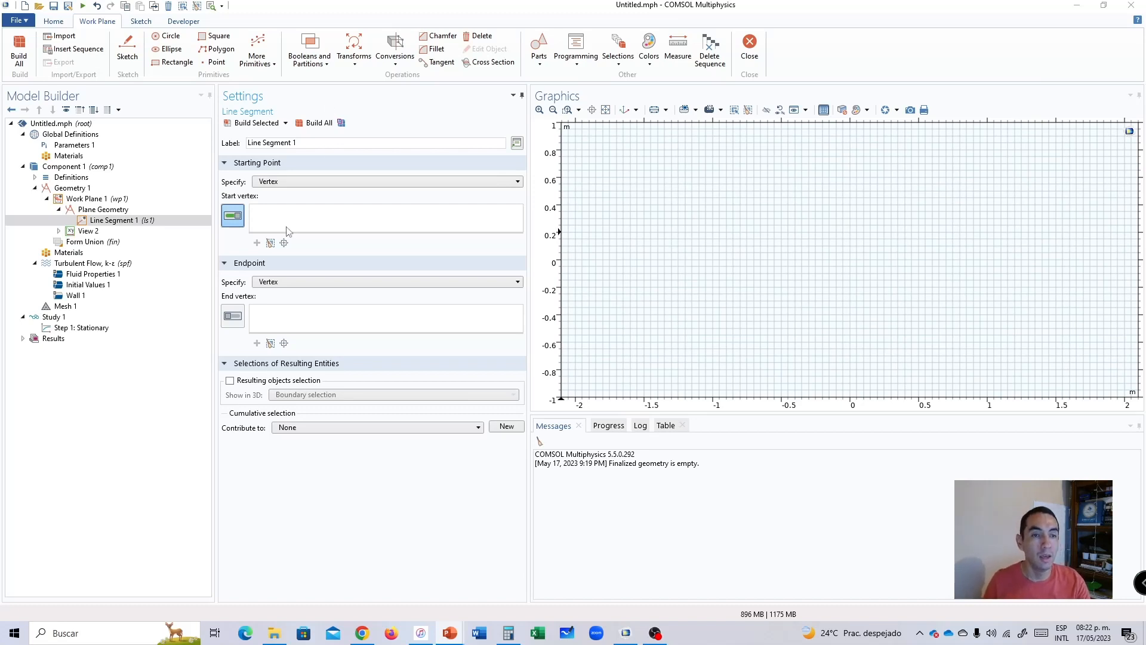
{"action": "left_click", "coordinate": [280, 184]}
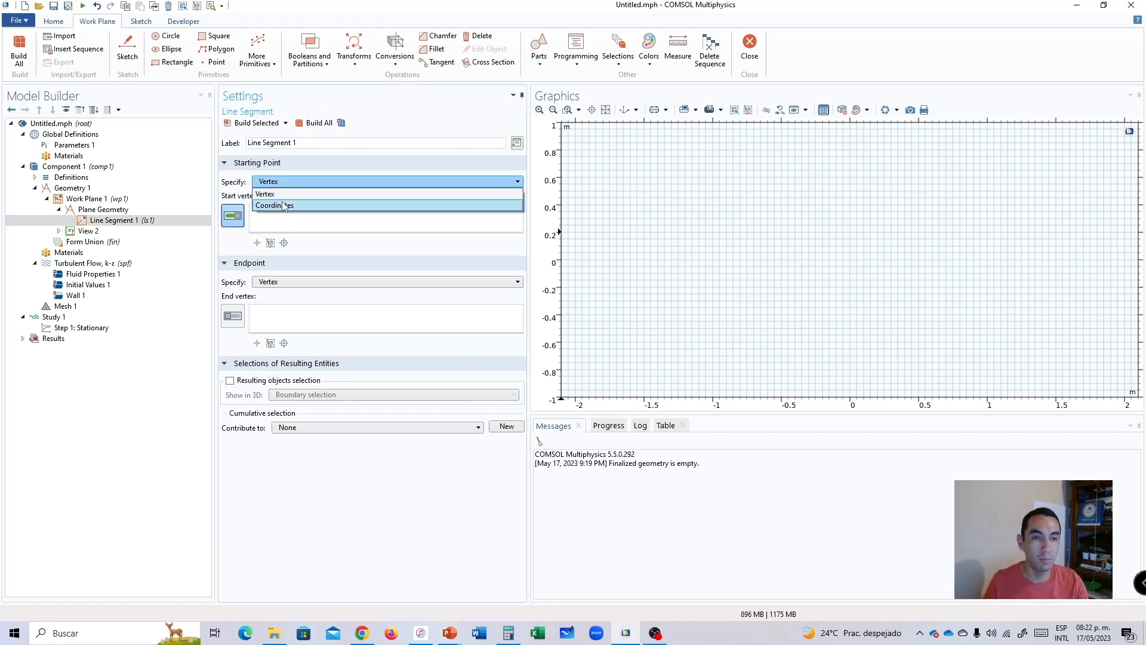
{"action": "left_click", "coordinate": [280, 205]}
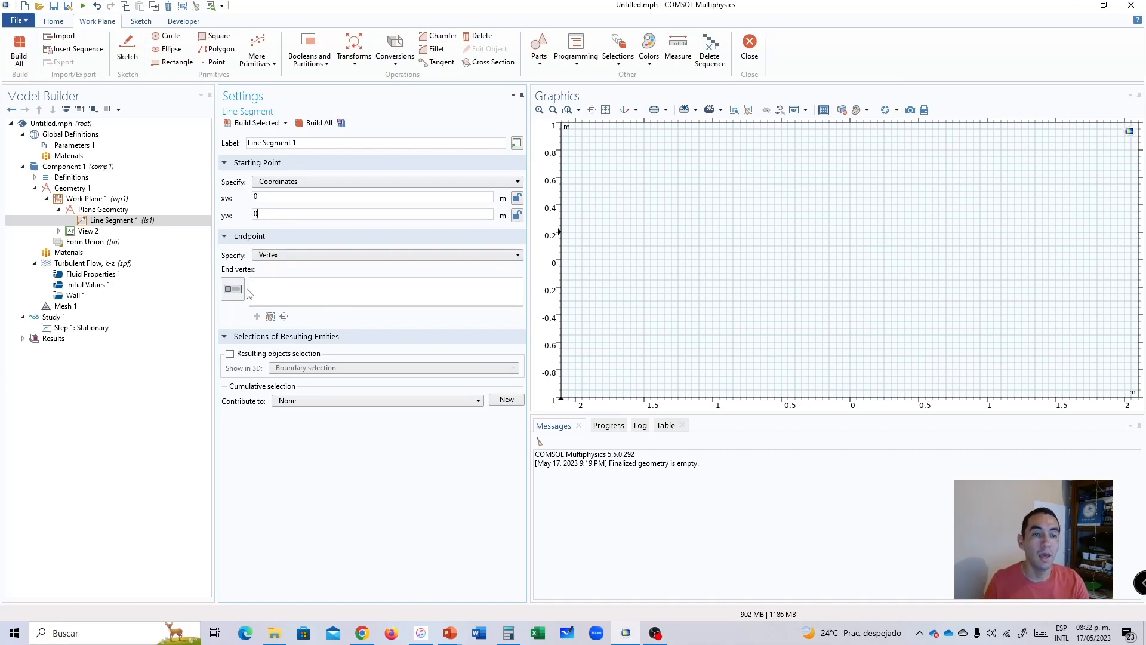
{"action": "left_click", "coordinate": [288, 182]}
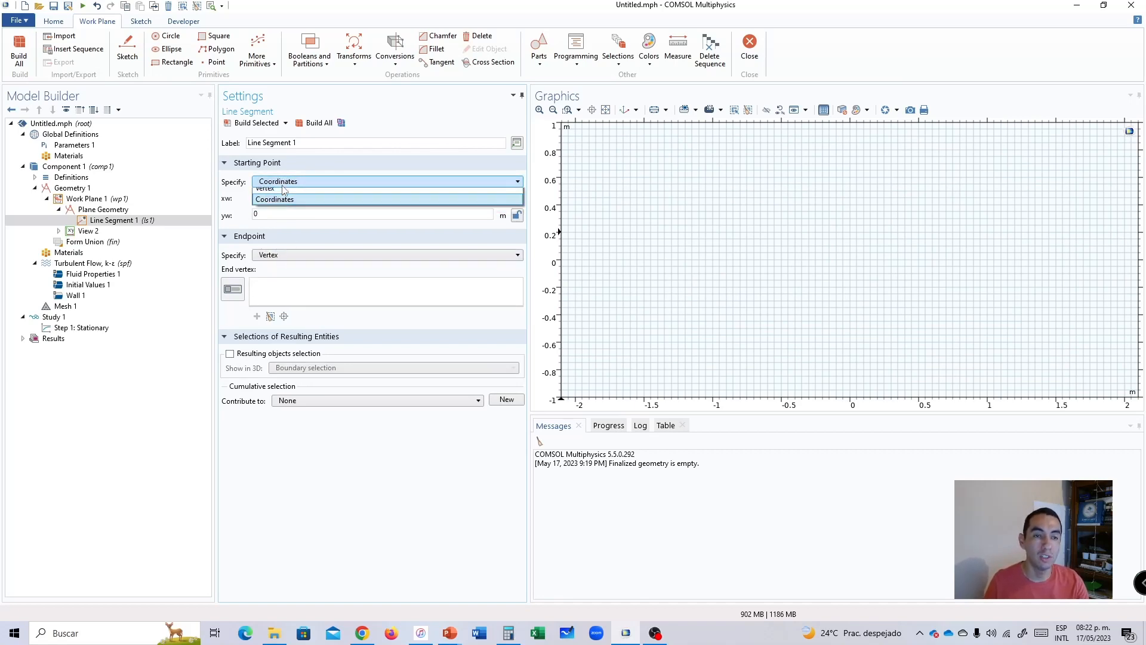
{"action": "left_click", "coordinate": [269, 194]}
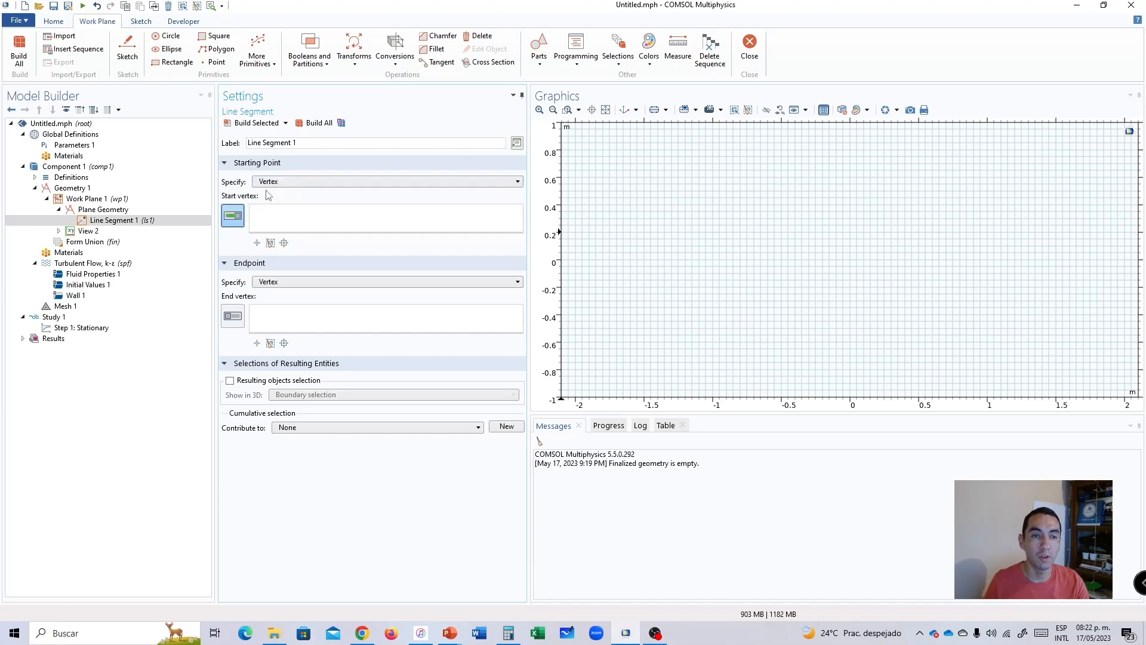
{"action": "left_click", "coordinate": [276, 182]}
{"action": "left_click", "coordinate": [283, 201]}
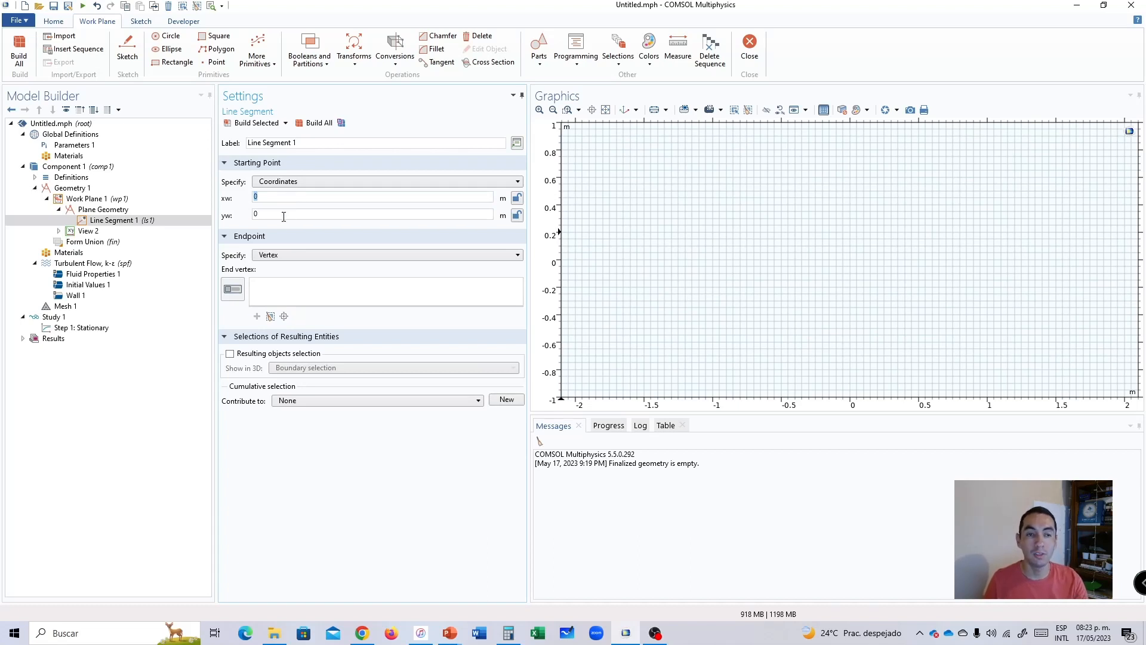
Specify the line segment's endpoint by coordinates at xw 1 m, yw 0 and build the geometry.
{"action": "left_click", "coordinate": [276, 256]}
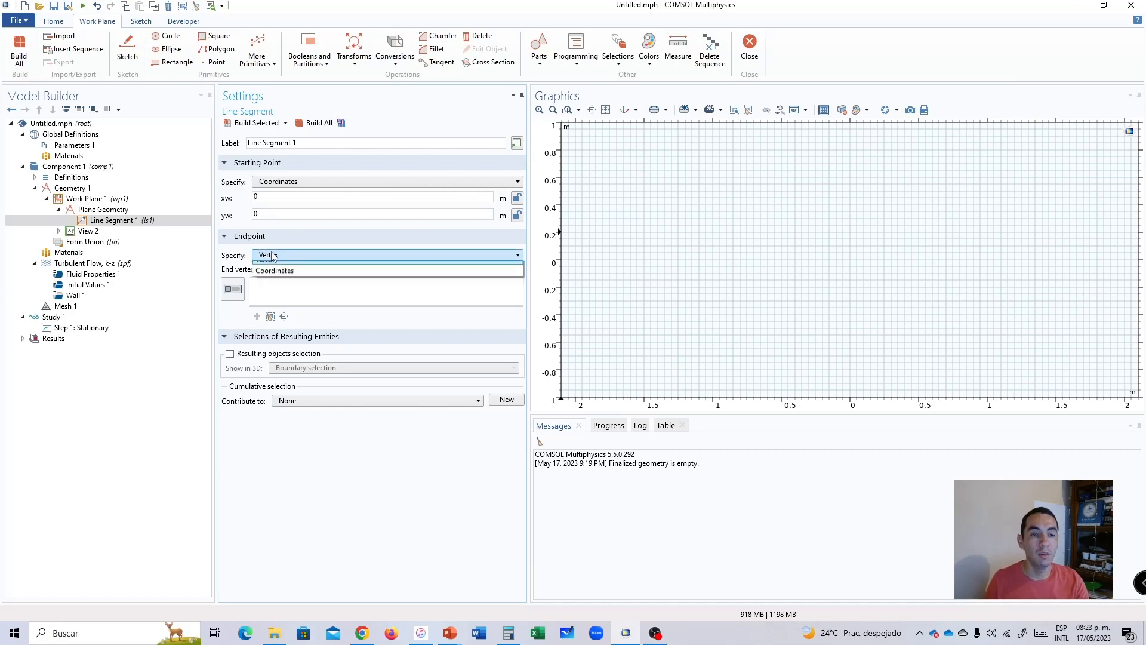
{"action": "left_click", "coordinate": [276, 258]}
{"action": "left_click", "coordinate": [276, 257]}
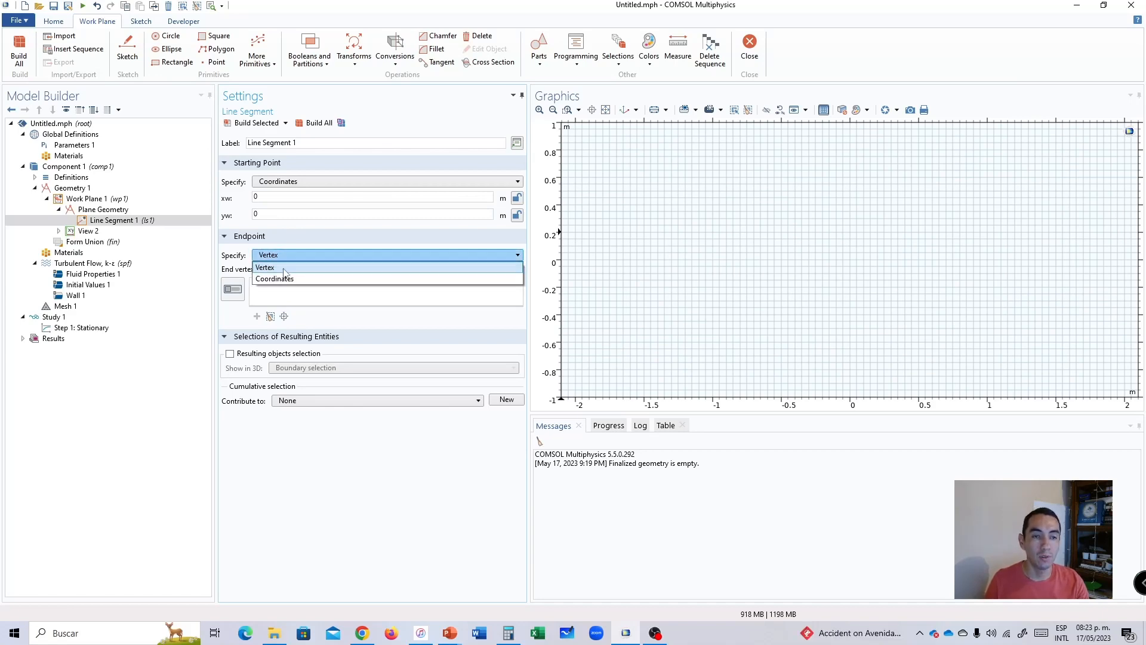
{"action": "left_click", "coordinate": [285, 276]}
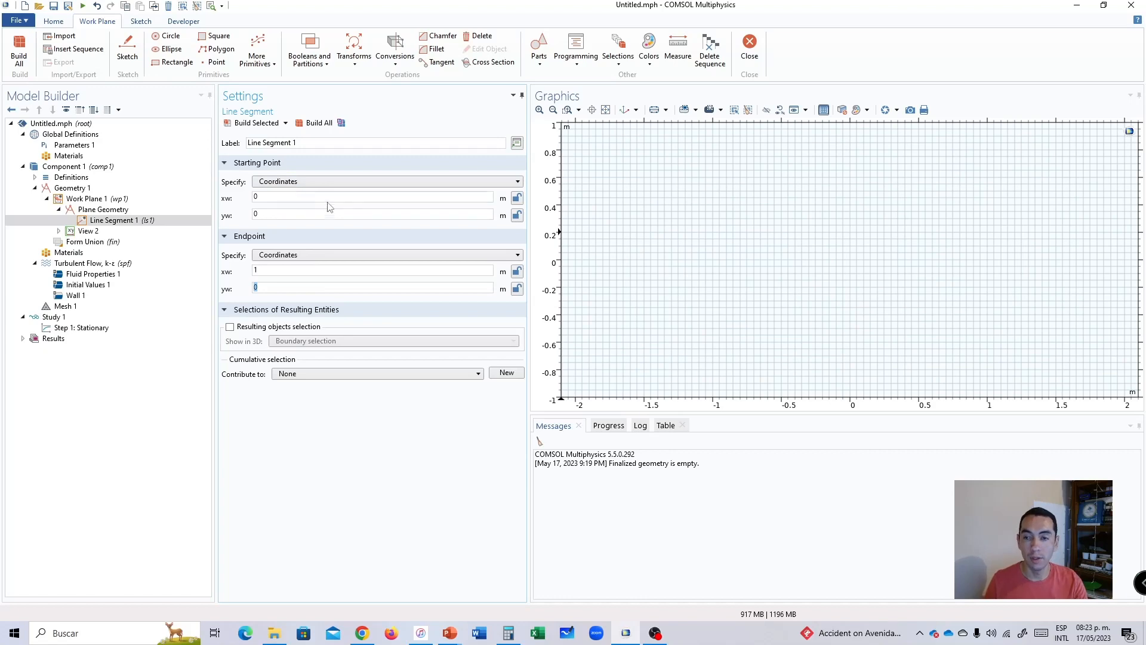
{"action": "left_click", "coordinate": [311, 126]}
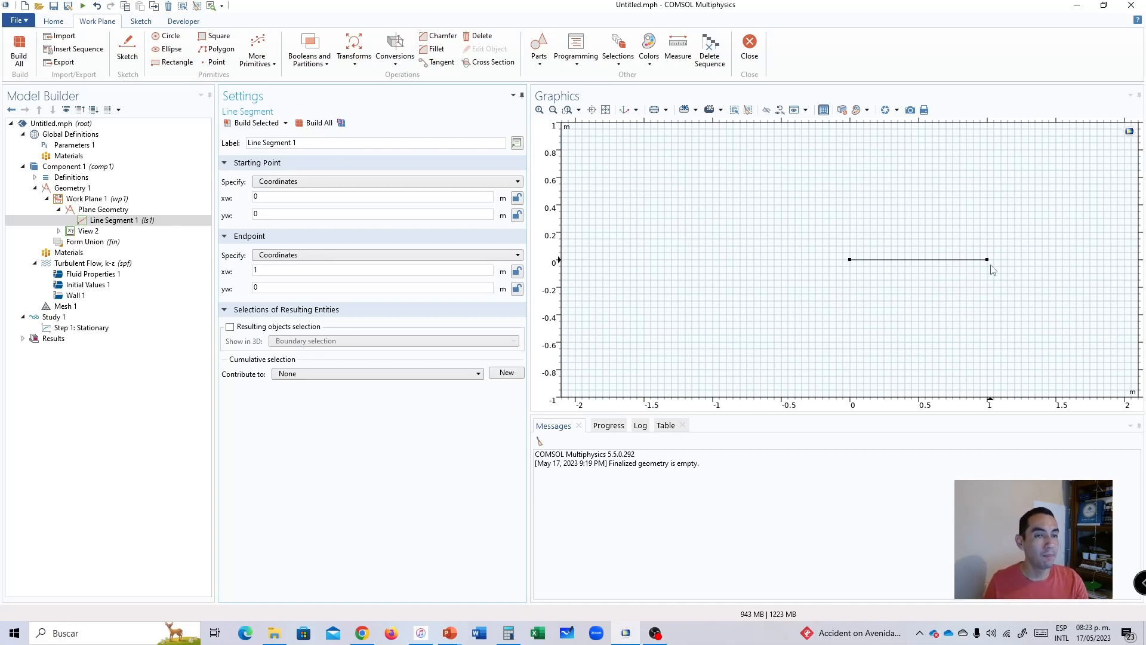
Add a circular arc to the work plane's plane geometry.
{"action": "left_click", "coordinate": [133, 222]}
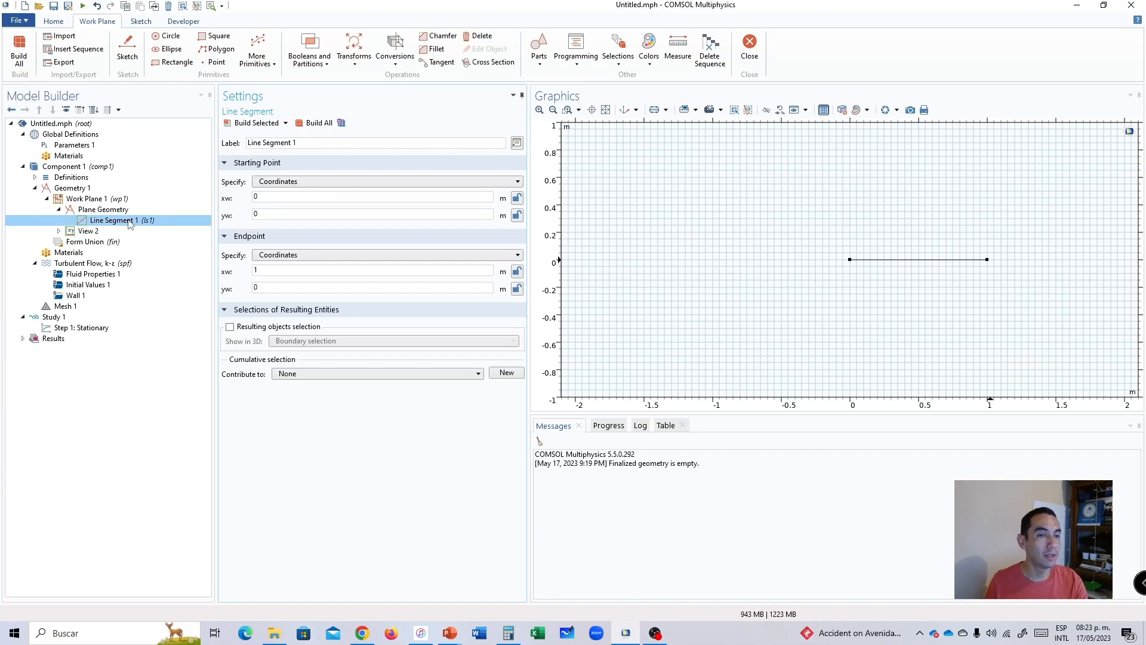
{"action": "left_click", "coordinate": [100, 223]}
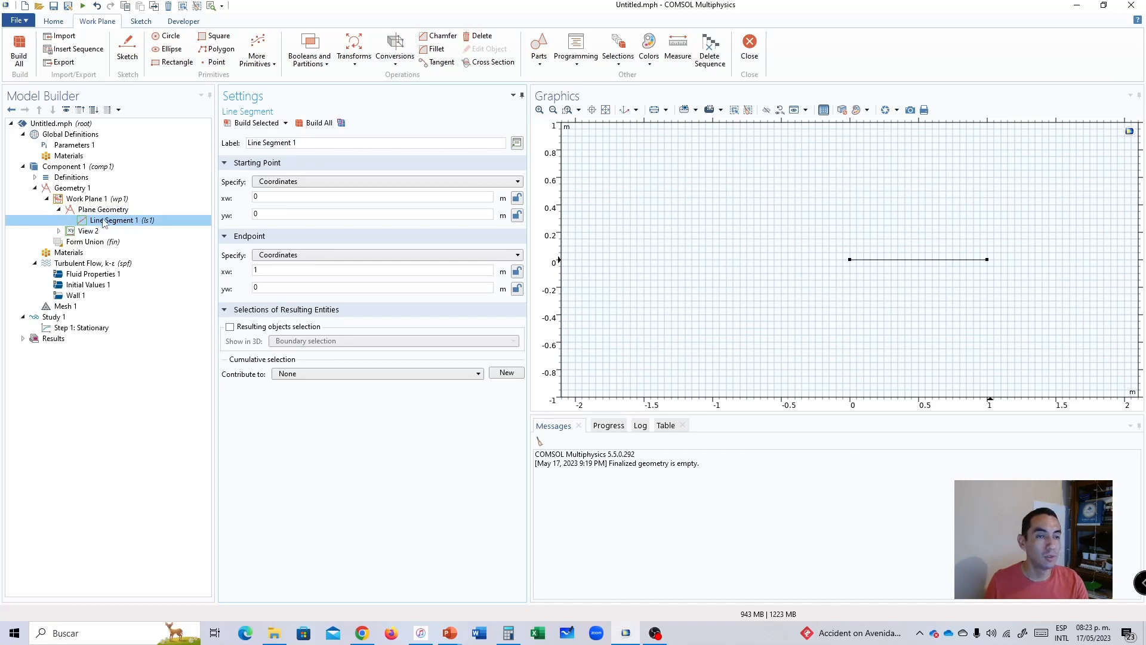
{"action": "right_click", "coordinate": [90, 210]}
{"action": "left_click", "coordinate": [87, 210]}
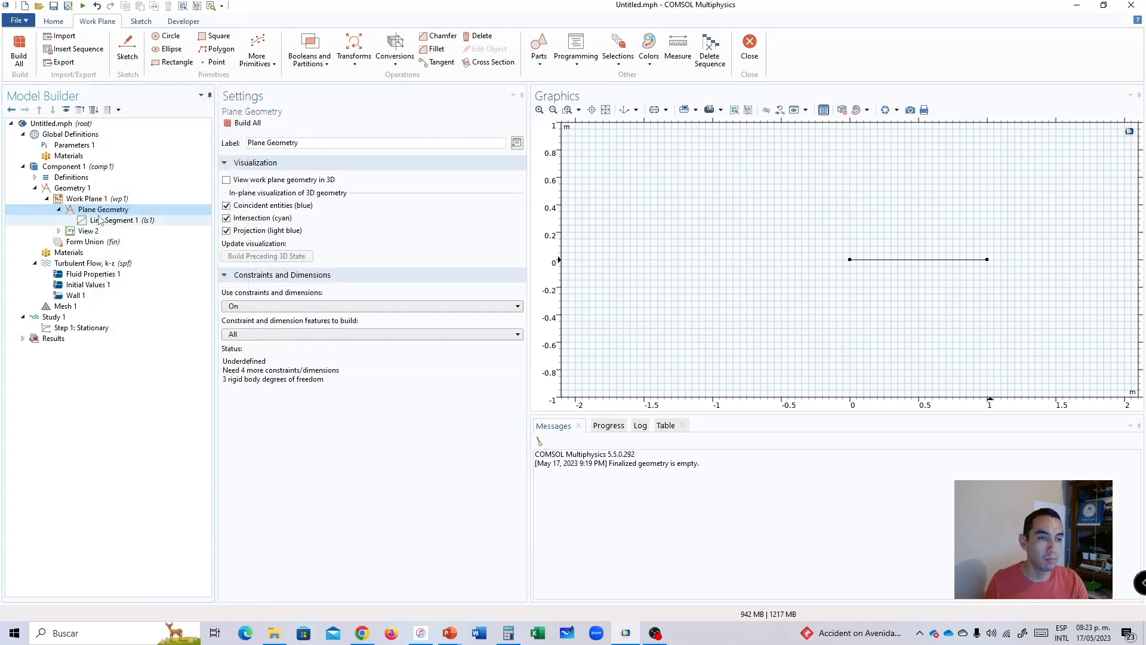
{"action": "right_click", "coordinate": [82, 213]}
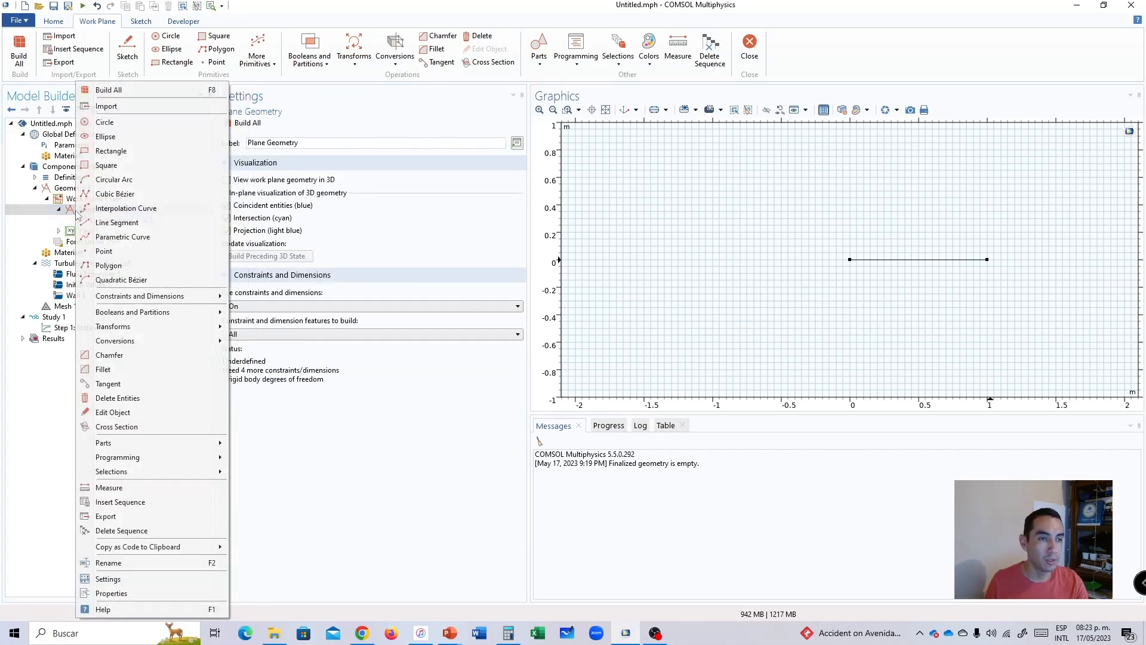
{"action": "left_click", "coordinate": [114, 179]}
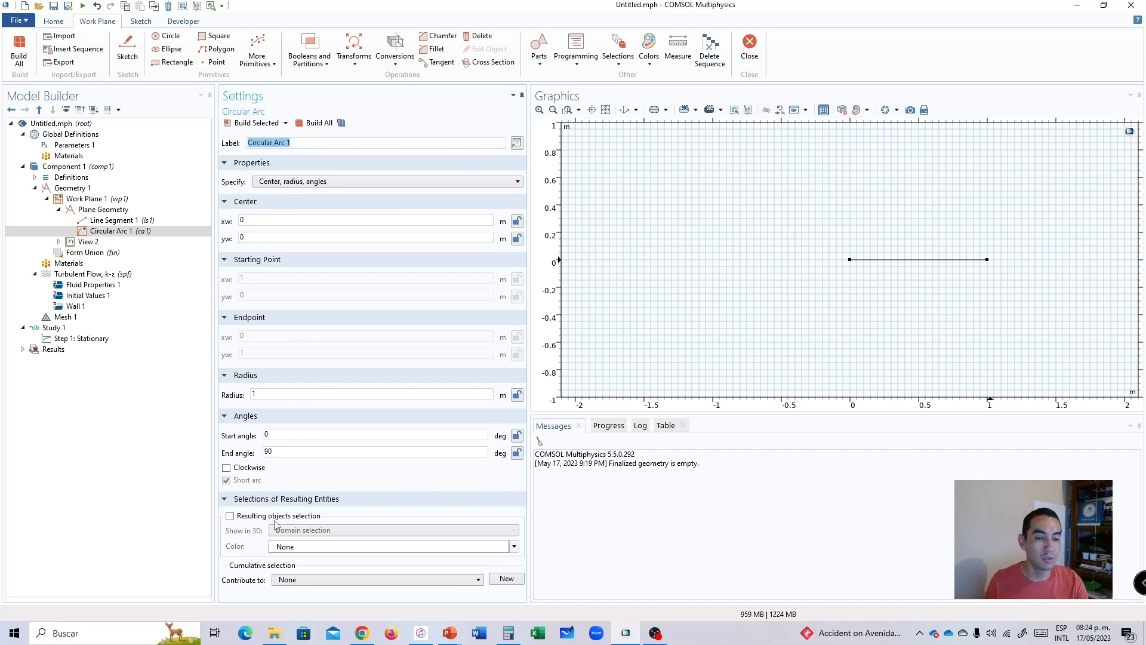
Set the circular arc's radius to 2[in].
{"action": "double_click", "coordinate": [255, 393]}
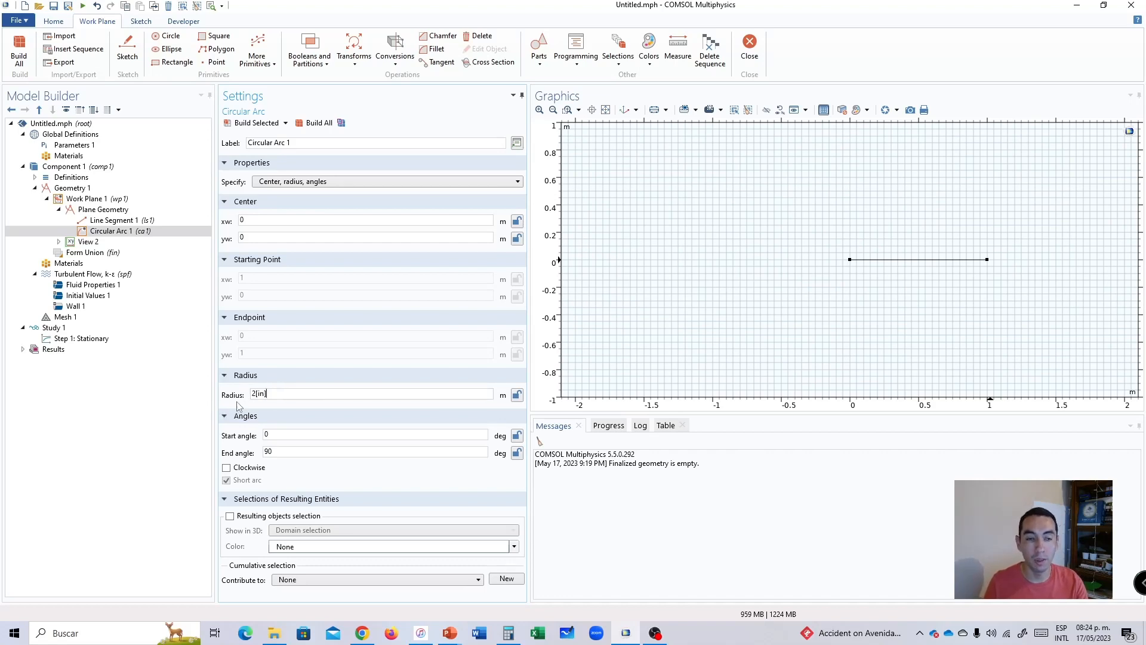
{"action": "double_click", "coordinate": [265, 397]}
{"action": "left_click", "coordinate": [276, 396]}
{"action": "double_click", "coordinate": [283, 397]}
{"action": "left_click", "coordinate": [283, 397]}
{"action": "double_click", "coordinate": [284, 396]}
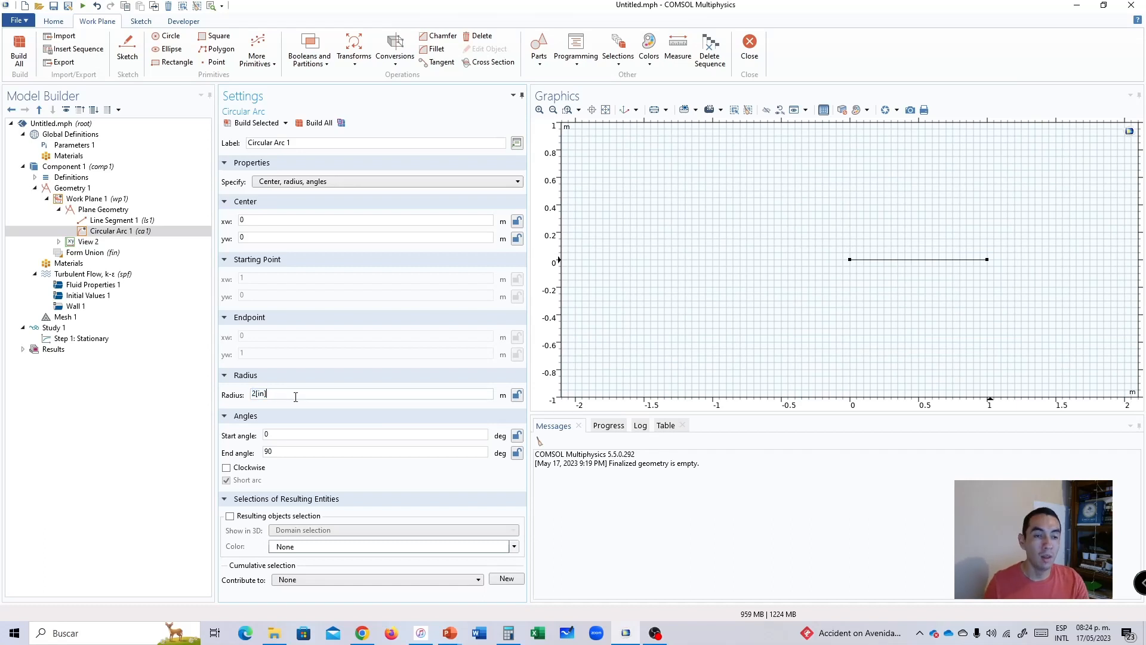
Centre the arc at xw 1, yw -2[in] with angles from 0 to 90 degrees, build it and inspect its connection to the line.
{"action": "double_click", "coordinate": [262, 224]}
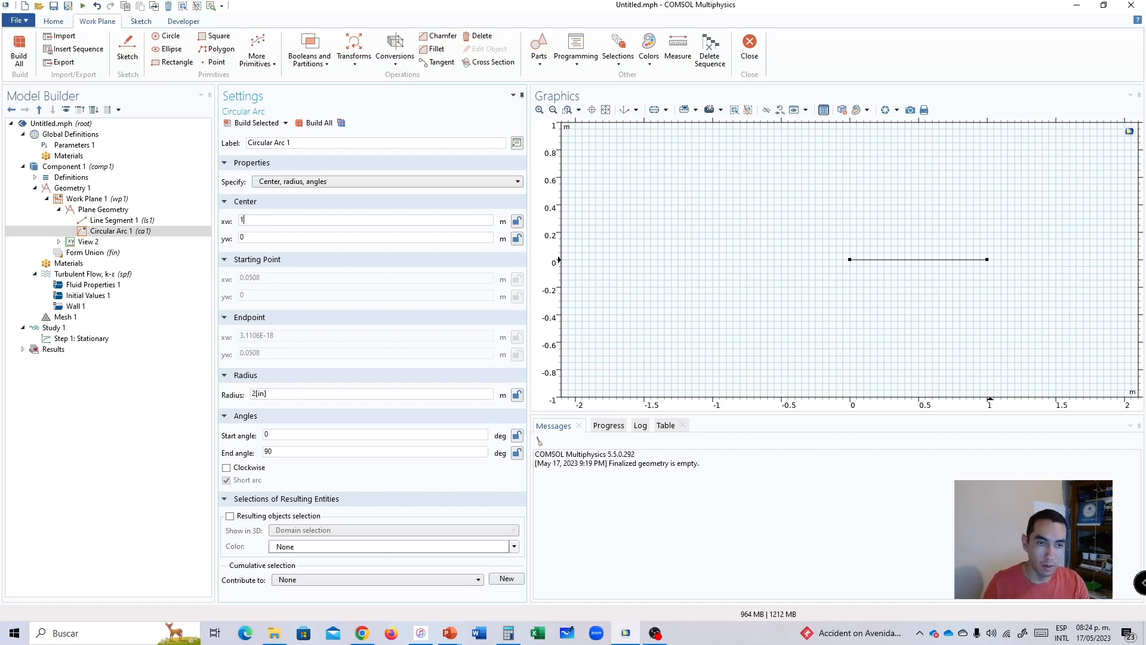
{"action": "double_click", "coordinate": [264, 237]}
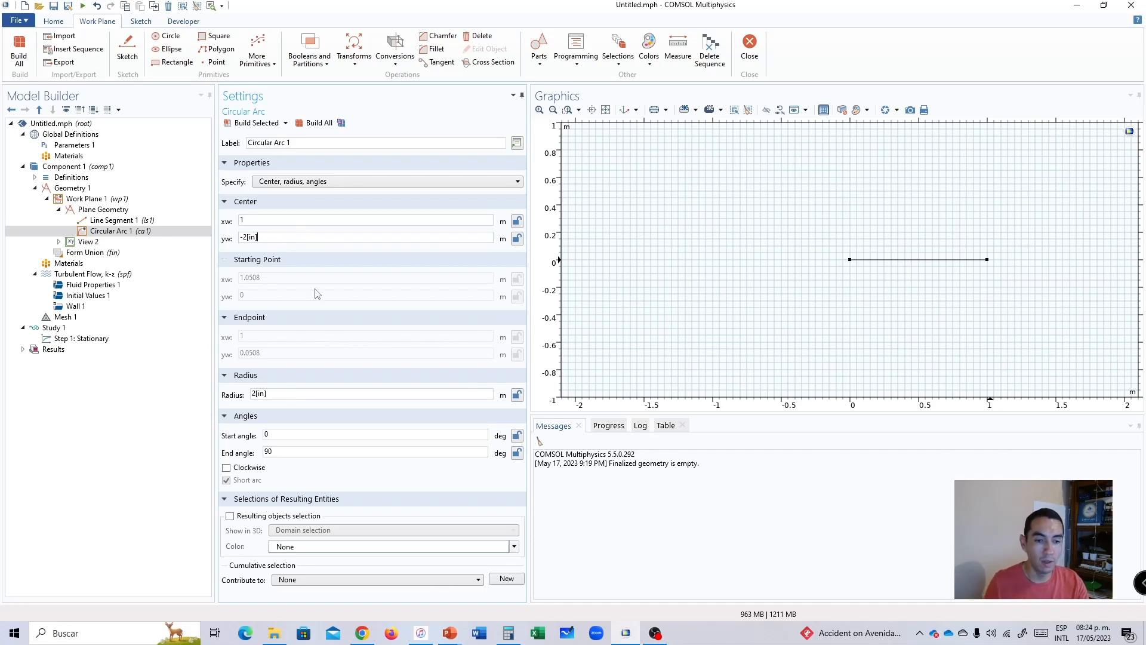
{"action": "left_click", "coordinate": [269, 434]}
{"action": "double_click", "coordinate": [269, 434]}
{"action": "double_click", "coordinate": [290, 451]}
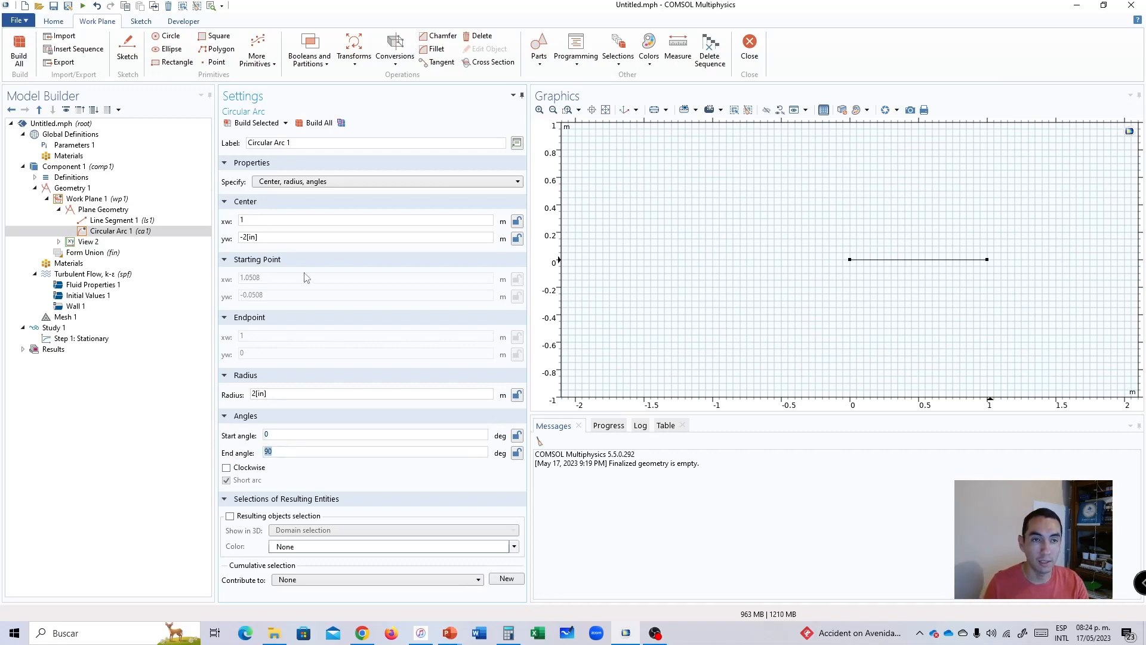
{"action": "left_click", "coordinate": [315, 123]}
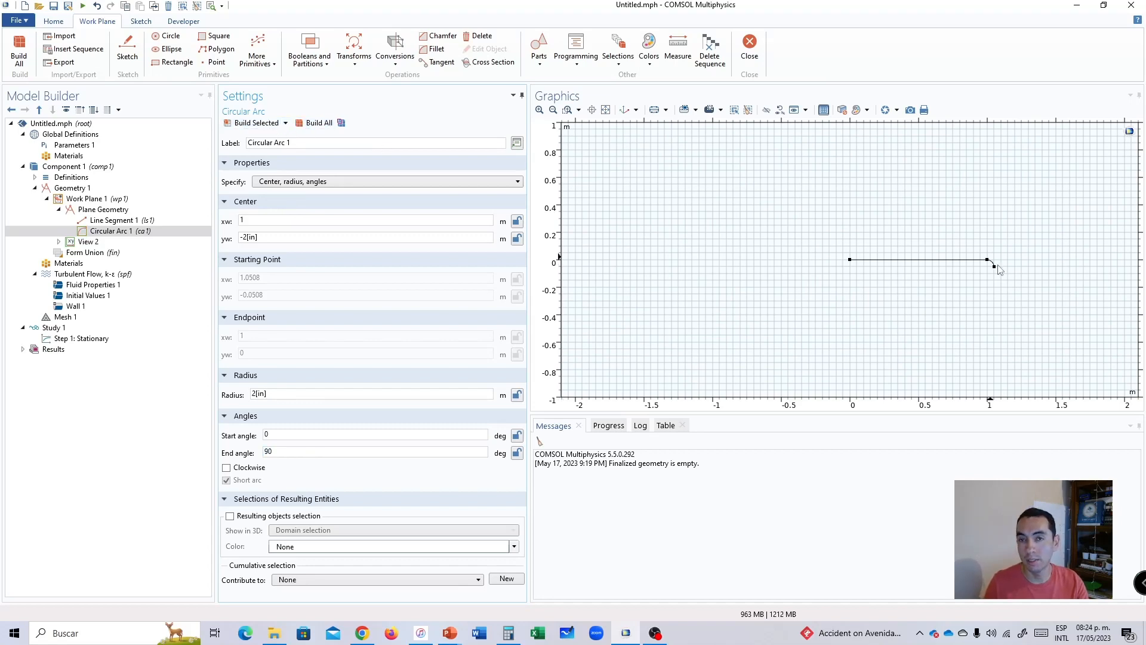
{"action": "left_click", "coordinate": [568, 110]}
{"action": "left_click_drag", "start_coordinate": [963, 242], "coordinate": [1008, 282]}
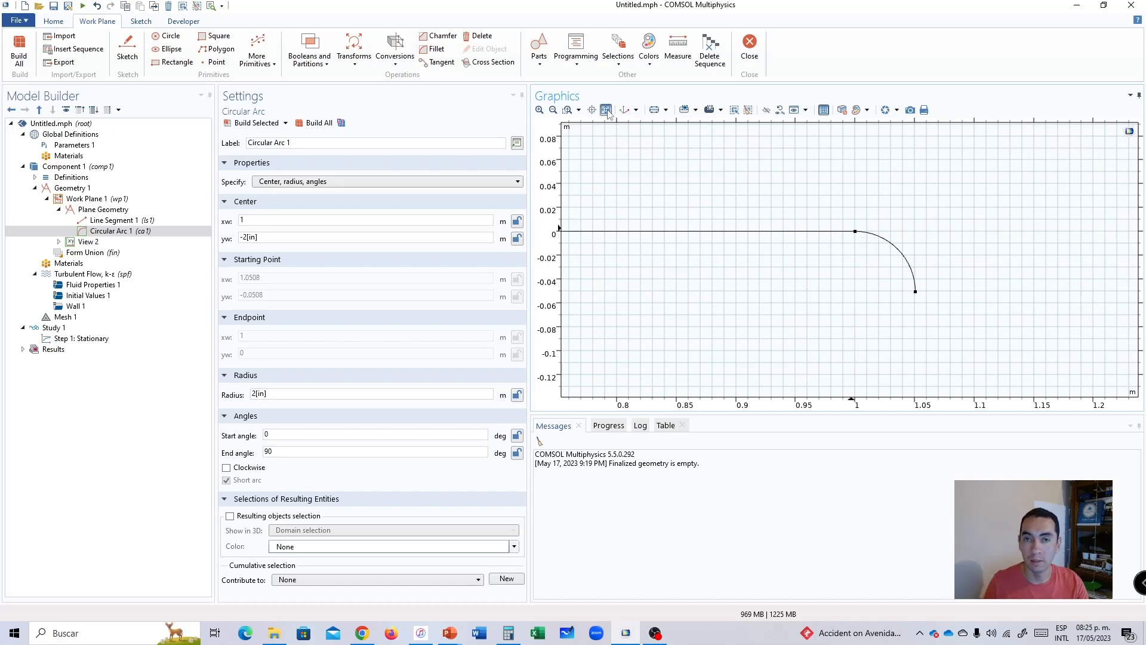
{"action": "left_click", "coordinate": [625, 110]}
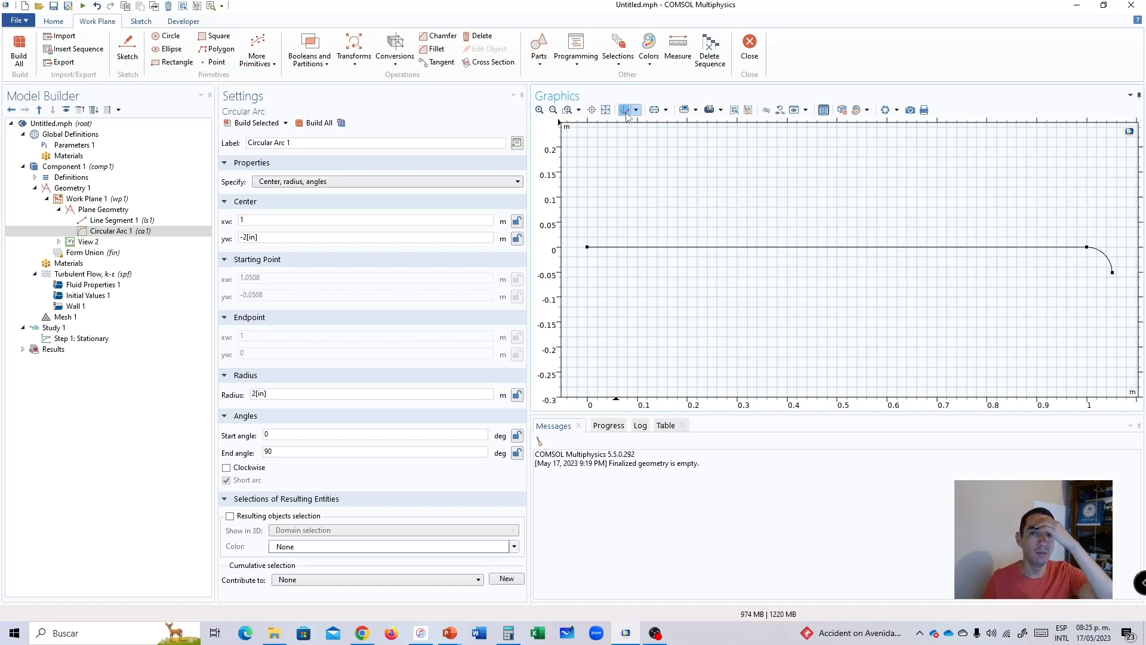
Add a second line segment to the plane geometry, using the arc's free lower end as its start vertex.
{"action": "left_click", "coordinate": [112, 232]}
{"action": "key", "text": "alt+Tab"}
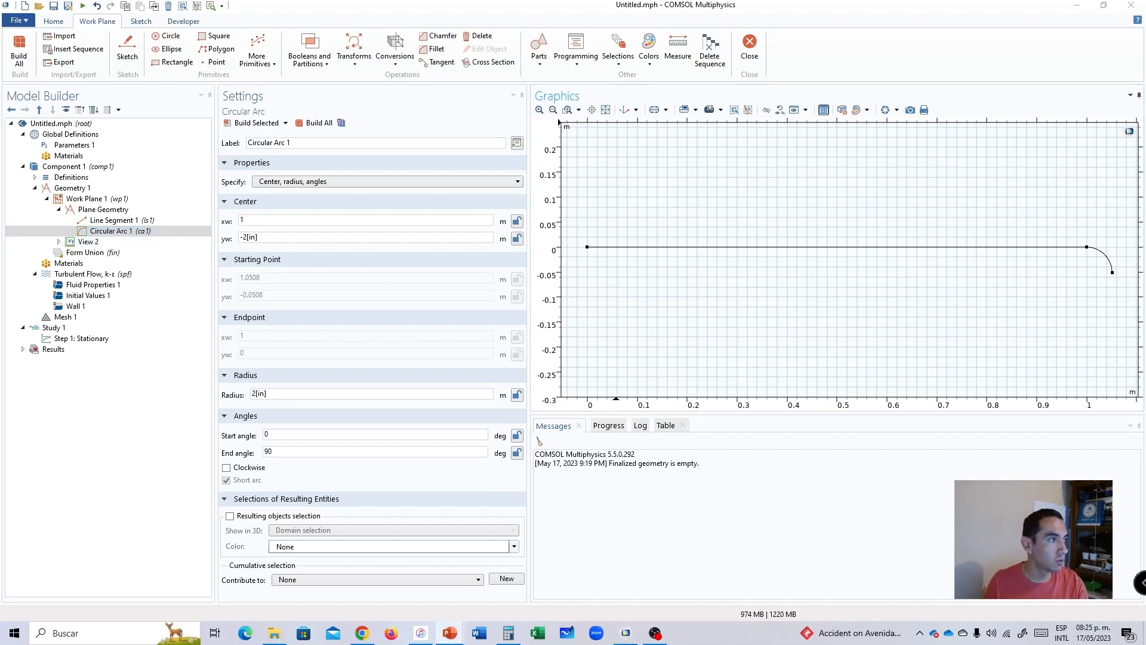
{"action": "right_click", "coordinate": [97, 210]}
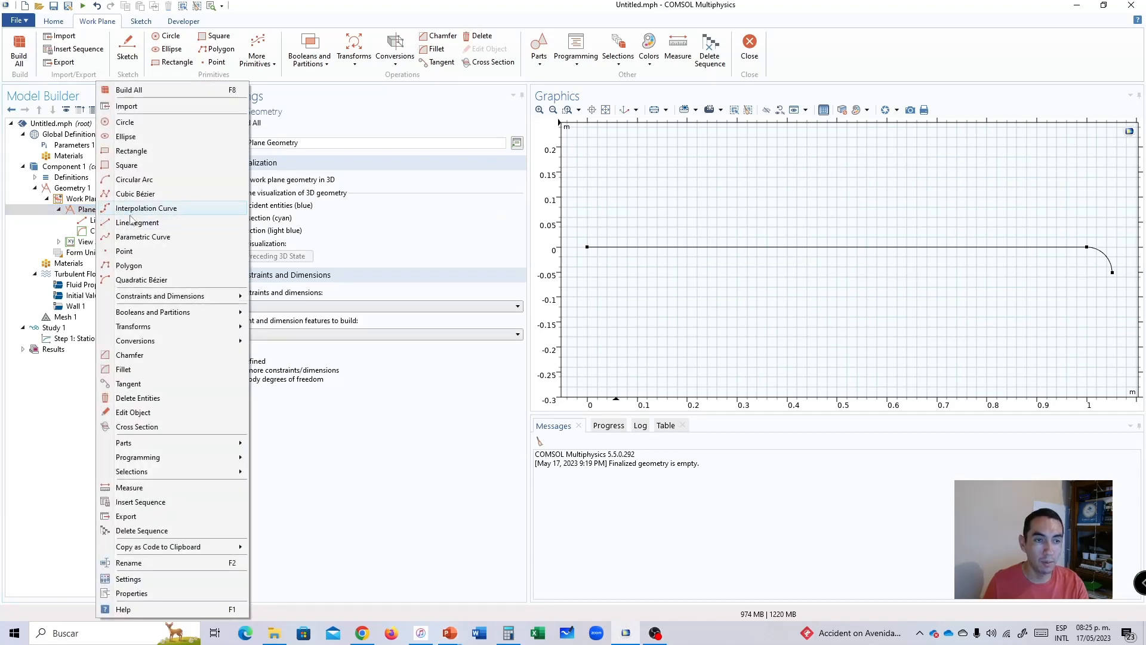
{"action": "left_click", "coordinate": [90, 215]}
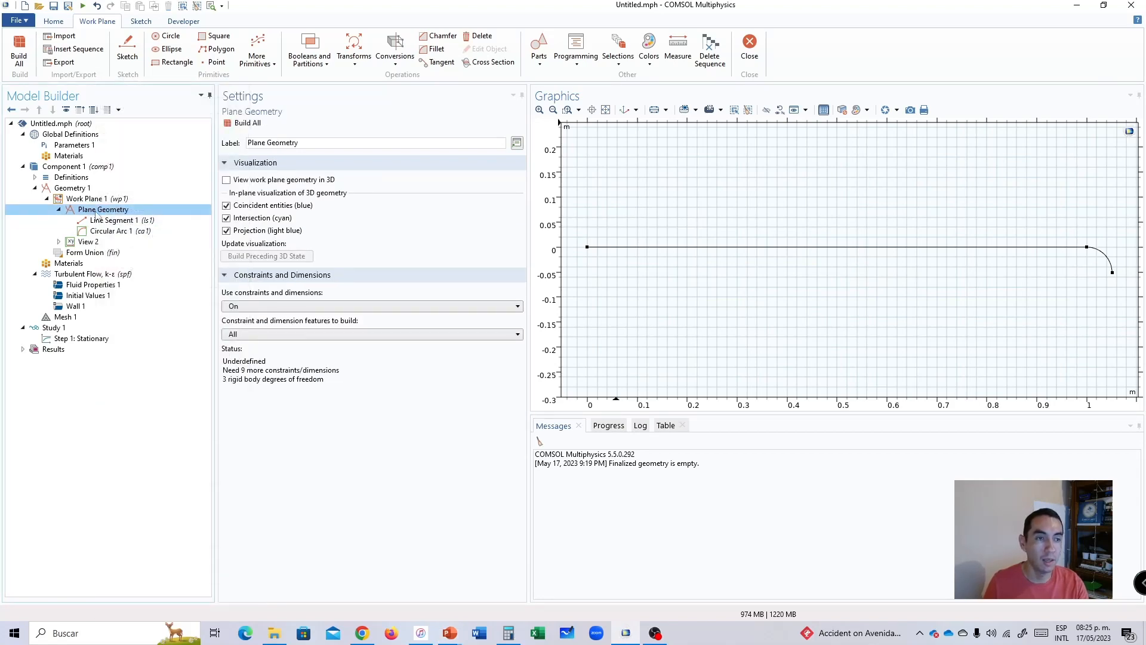
{"action": "right_click", "coordinate": [74, 210]}
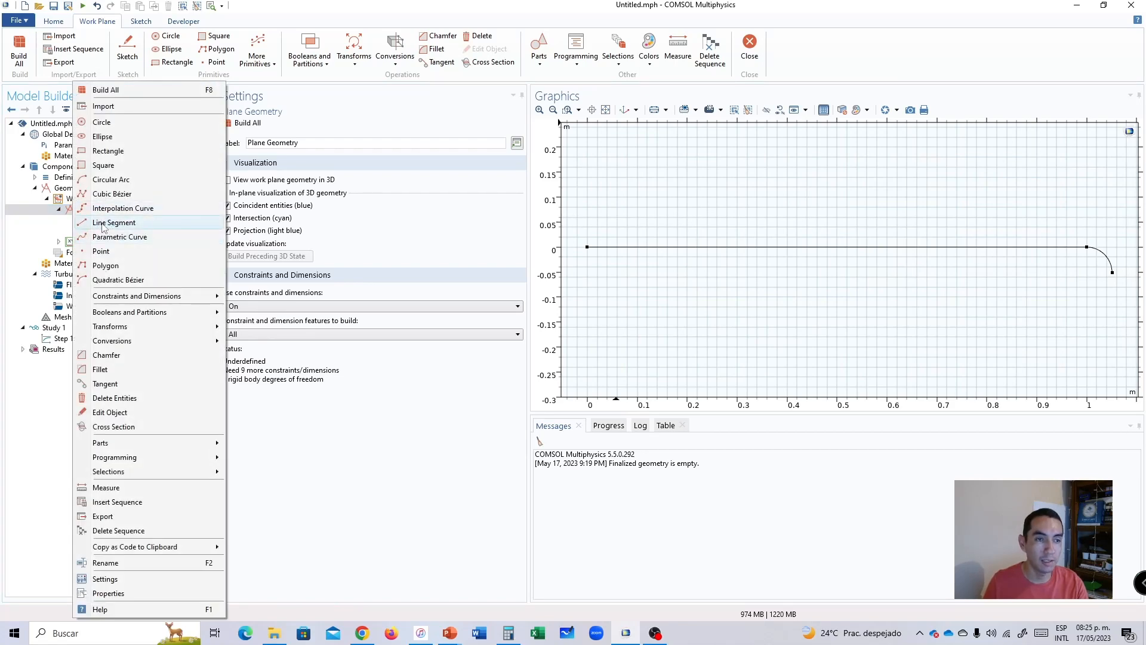
{"action": "left_click", "coordinate": [104, 226]}
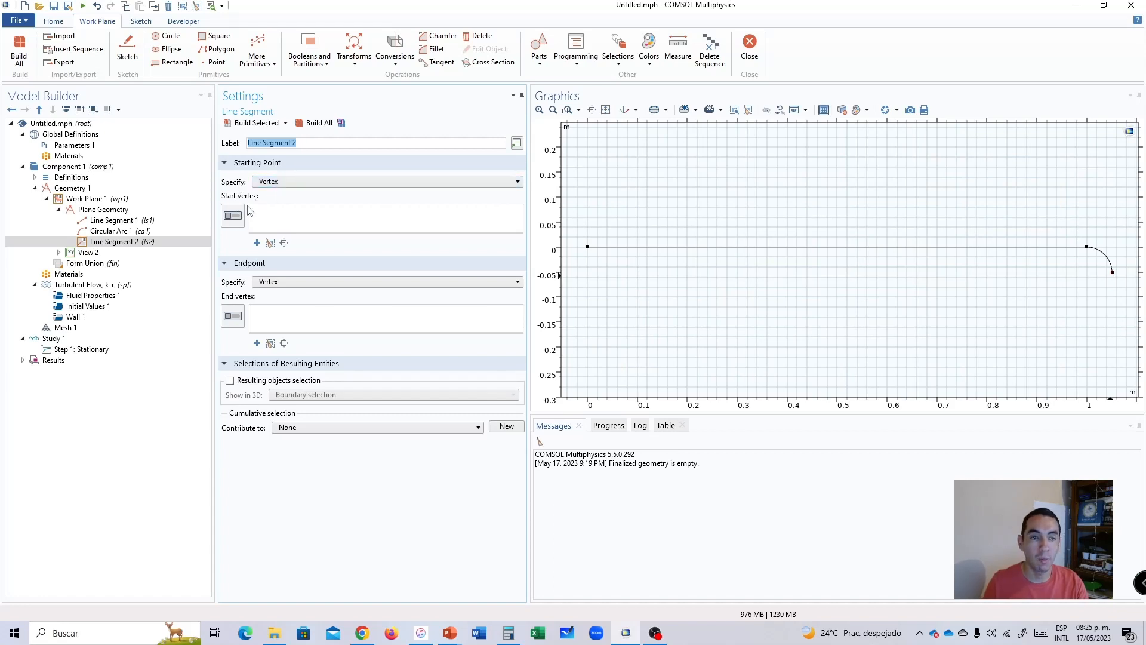
{"action": "left_click", "coordinate": [234, 217]}
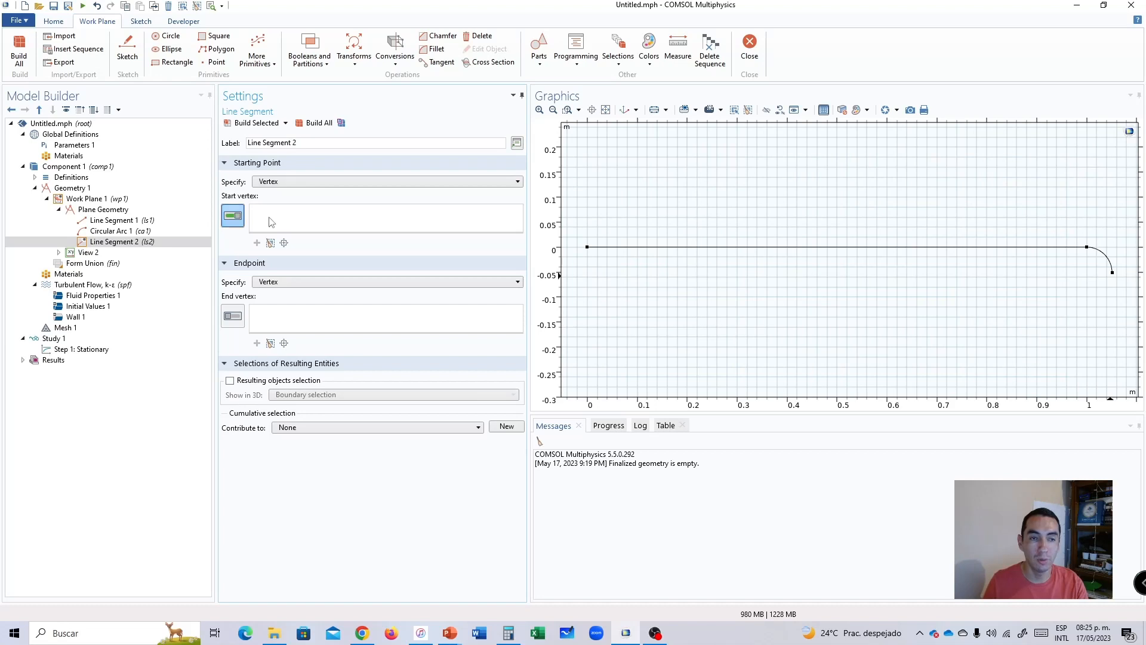
{"action": "left_click", "coordinate": [1113, 275]}
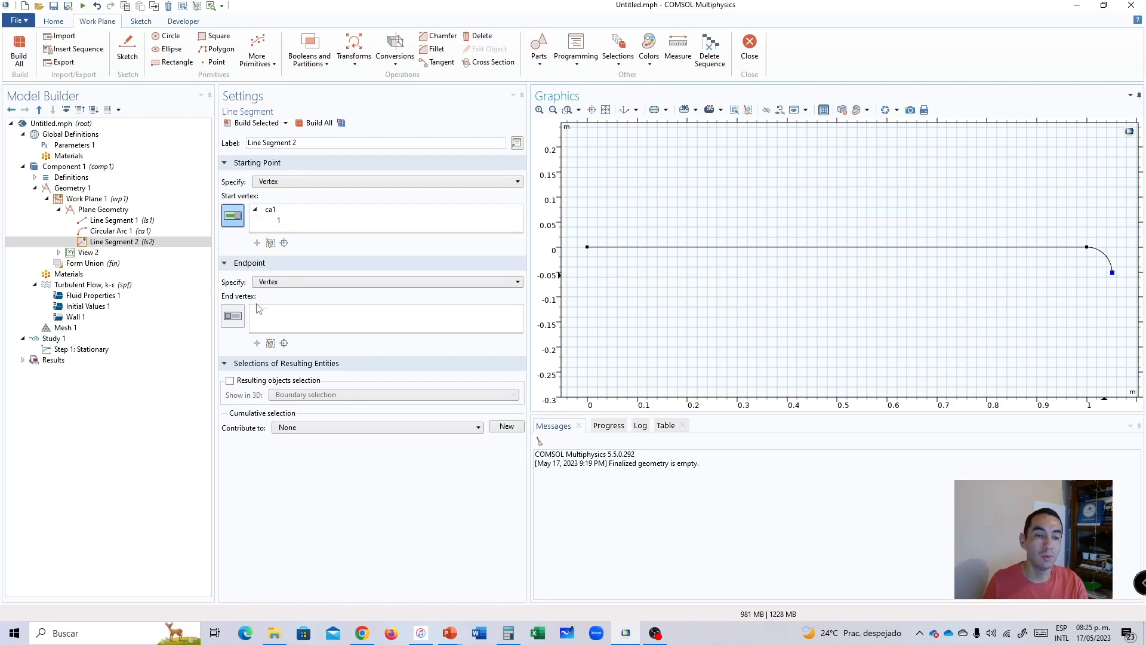
Specify the second line segment's endpoint by coordinates at xw 1.0508[m], yw -1.0508[m].
{"action": "left_click", "coordinate": [277, 285]}
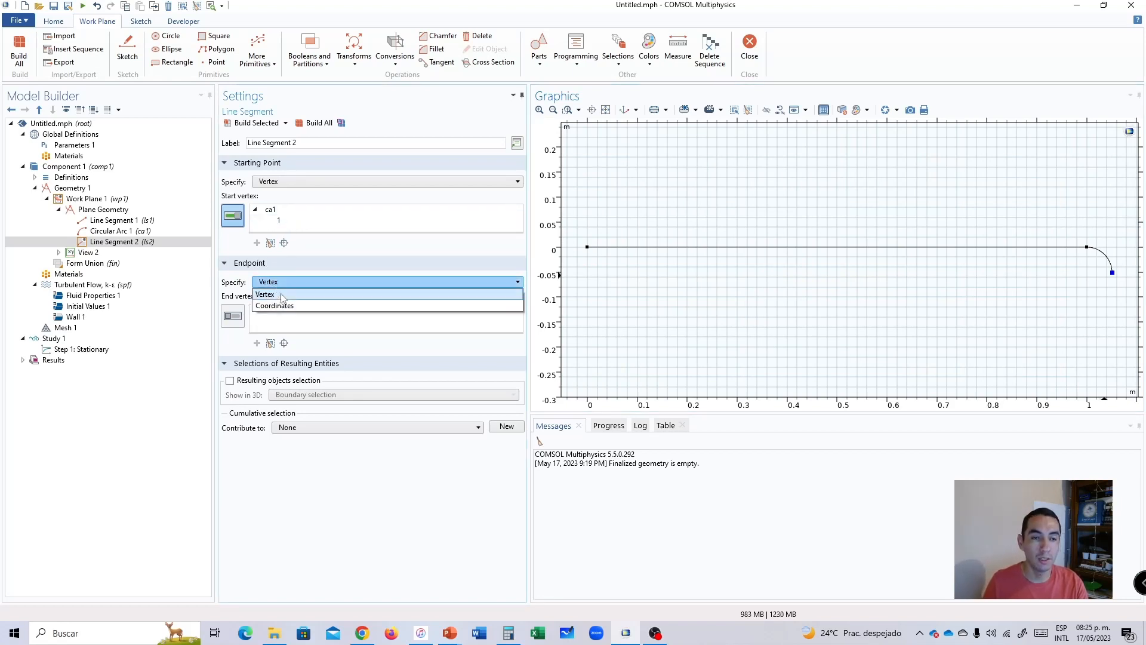
{"action": "left_click", "coordinate": [283, 306]}
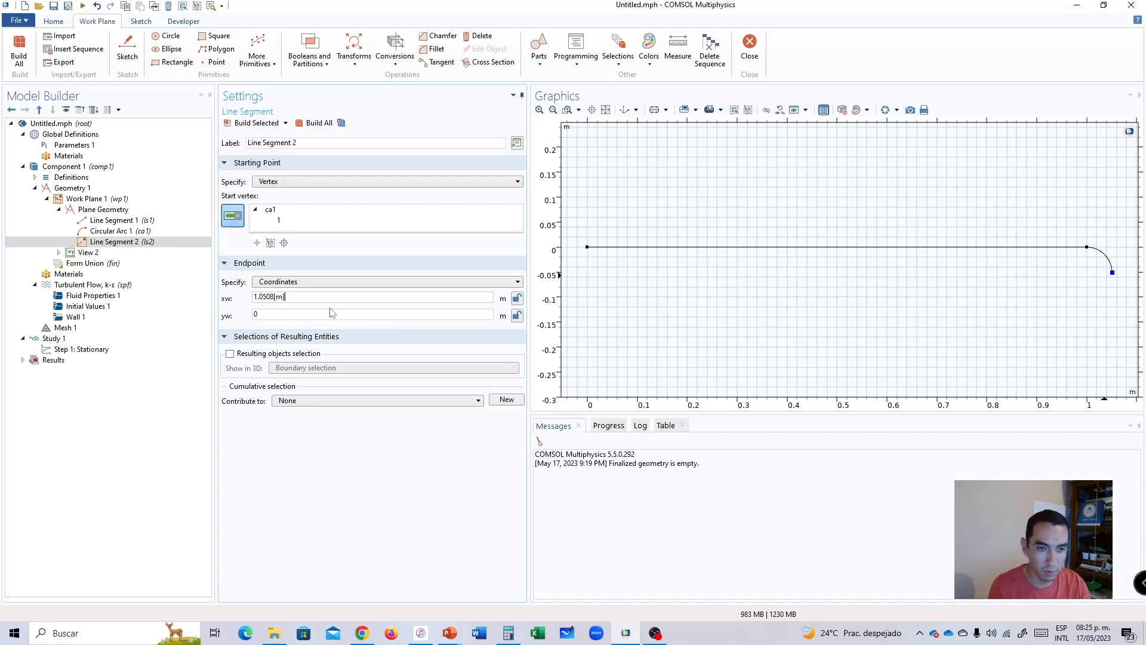
{"action": "double_click", "coordinate": [276, 315]}
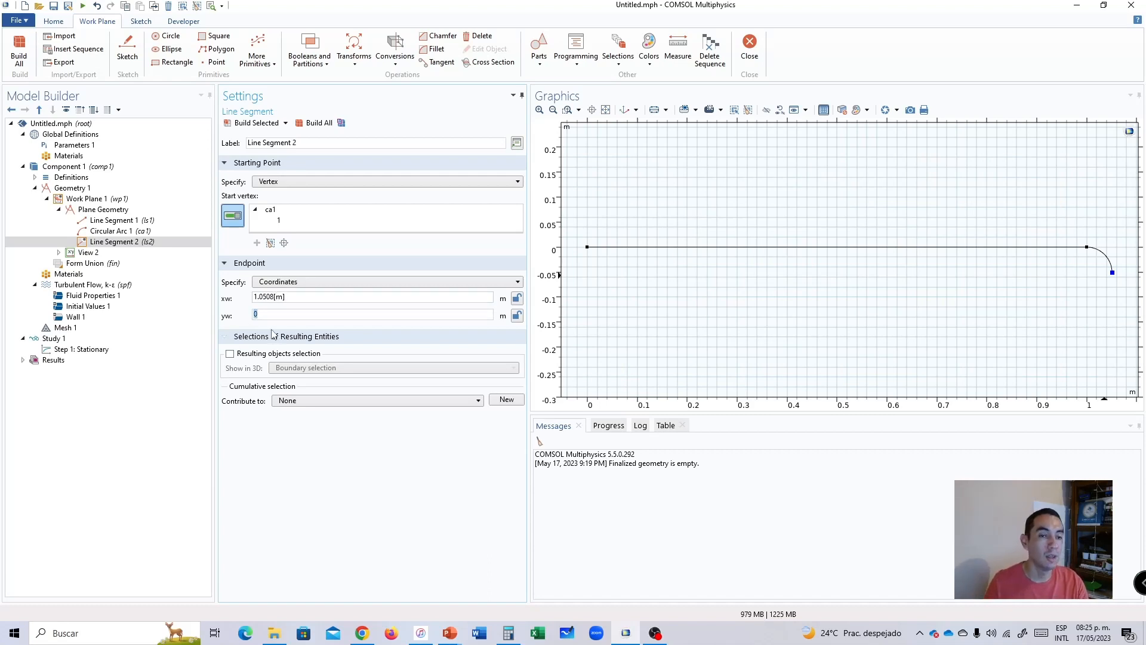
{"action": "key", "text": "XF86AudioLowerVolume"}
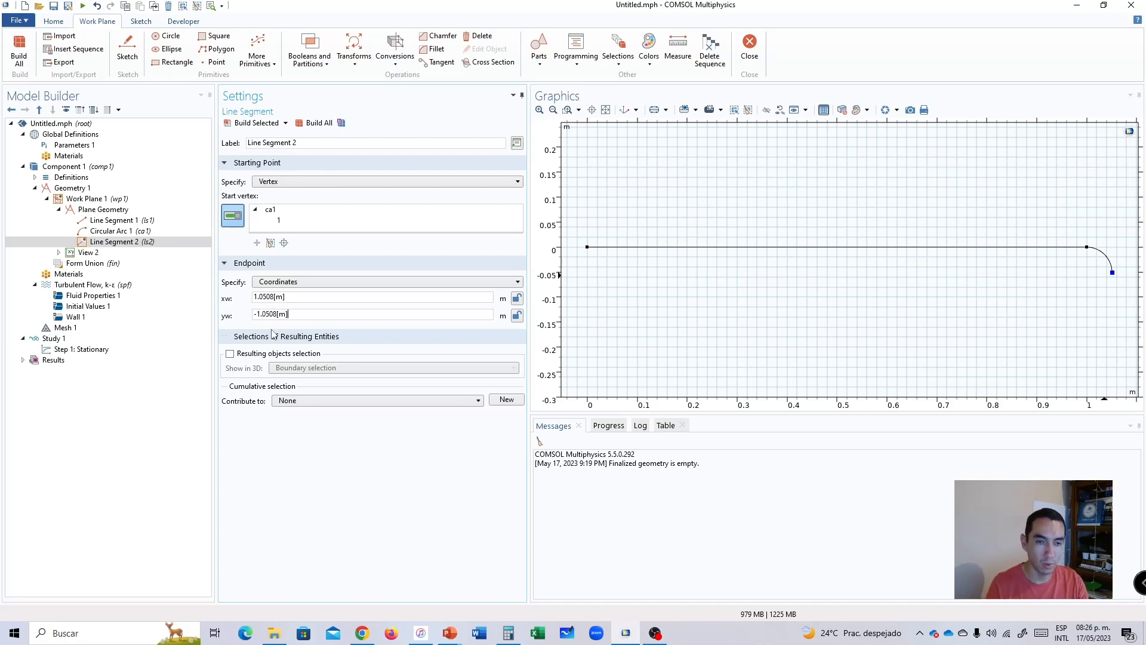
Build the second line segment and fit the whole line-arc-line path in view.
{"action": "left_click", "coordinate": [319, 123]}
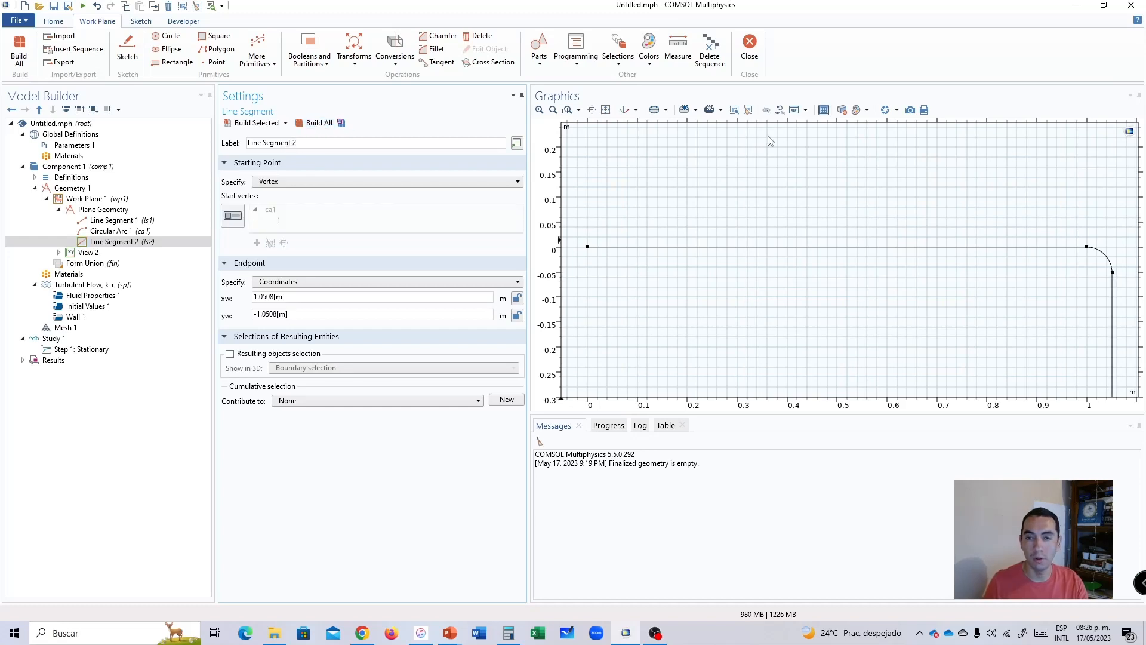
{"action": "left_click", "coordinate": [606, 110]}
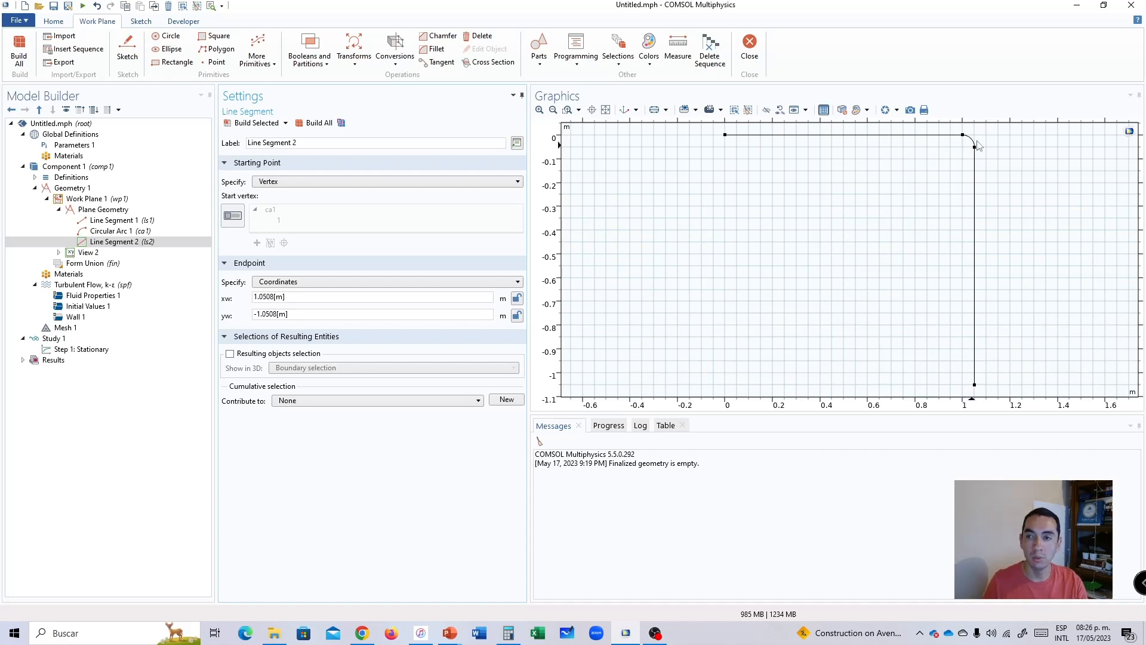
{"action": "left_click", "coordinate": [133, 244]}
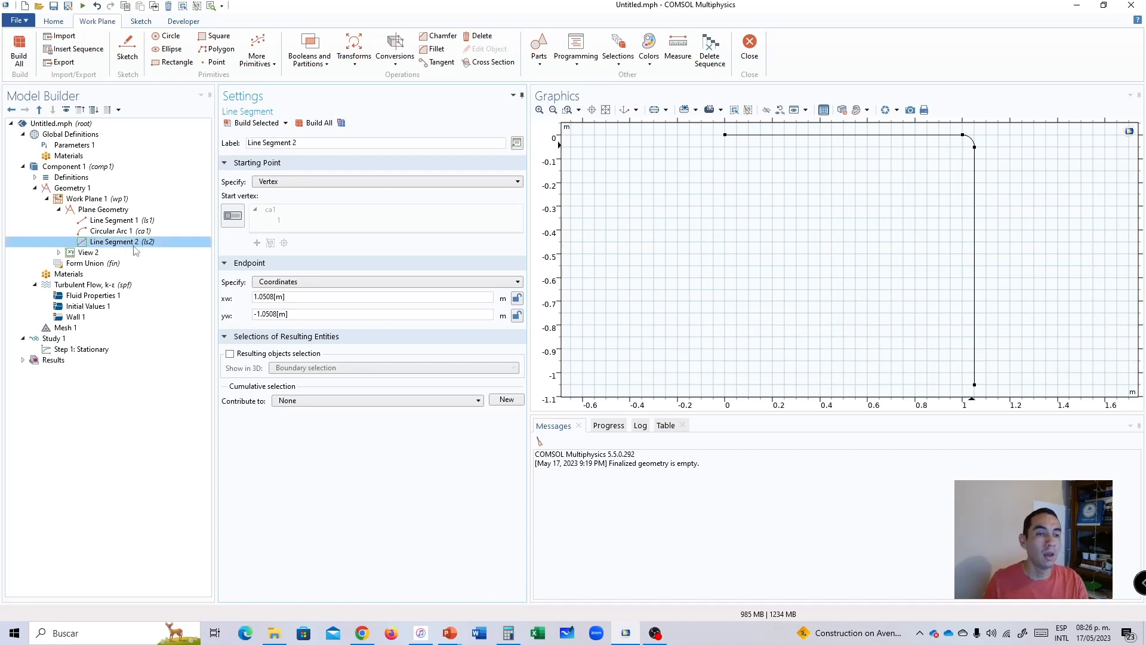
Add a second circular arc of radius 2[in] centred at xw 1[m], yw -1.0508[m] to the plane geometry and build it.
{"action": "right_click", "coordinate": [90, 210]}
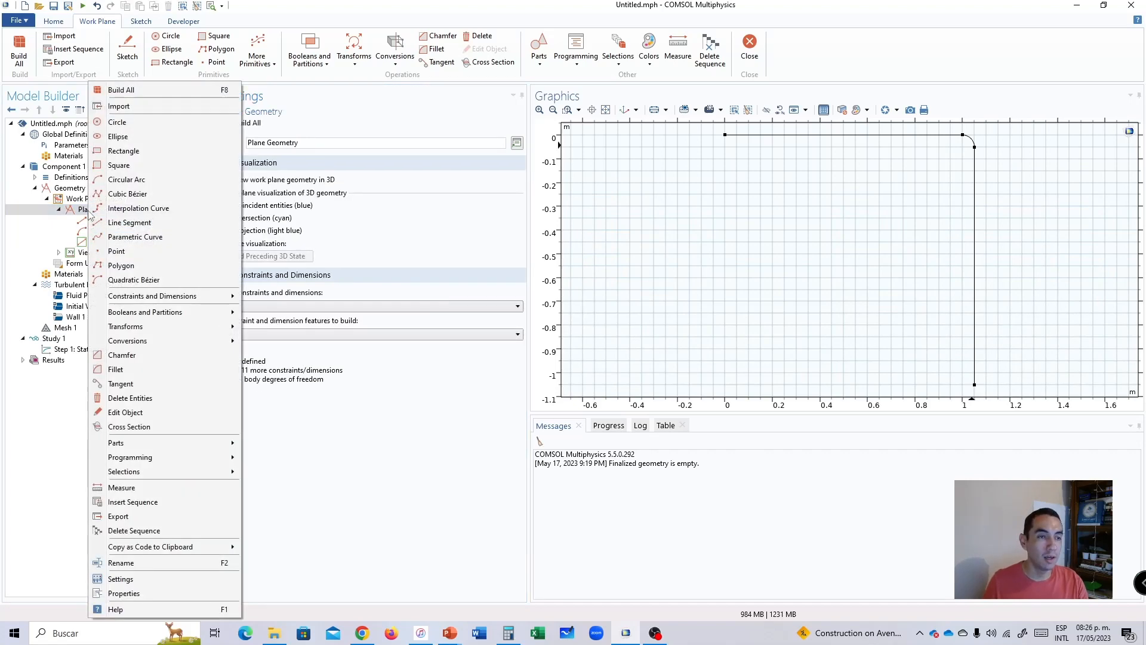
{"action": "left_click", "coordinate": [119, 180]}
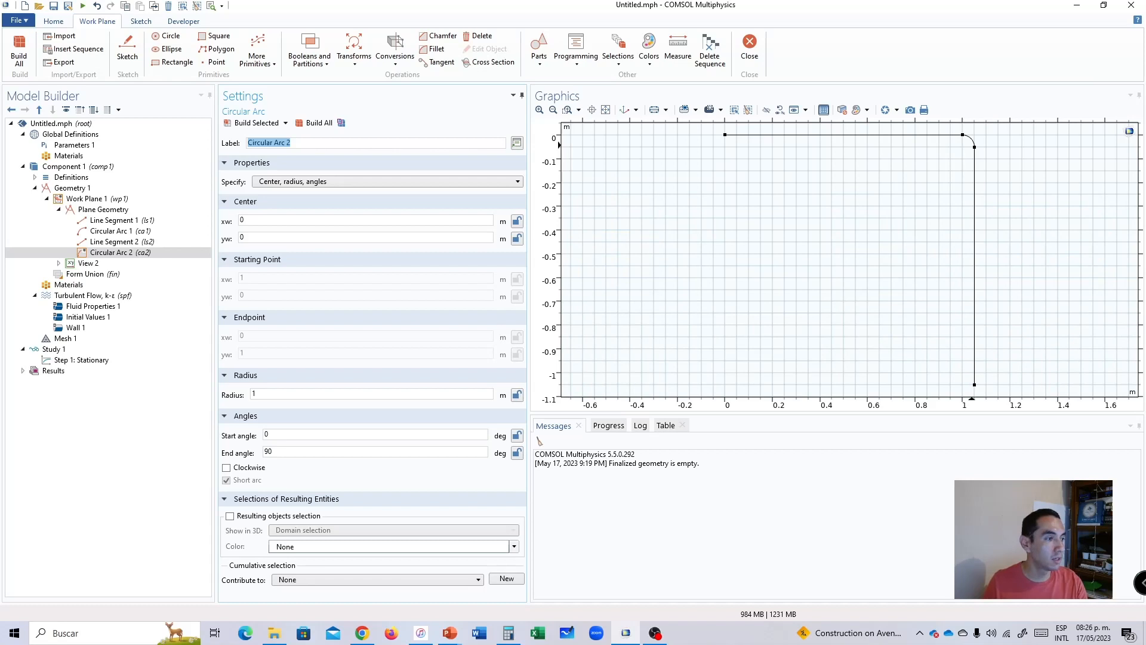
{"action": "double_click", "coordinate": [253, 394]}
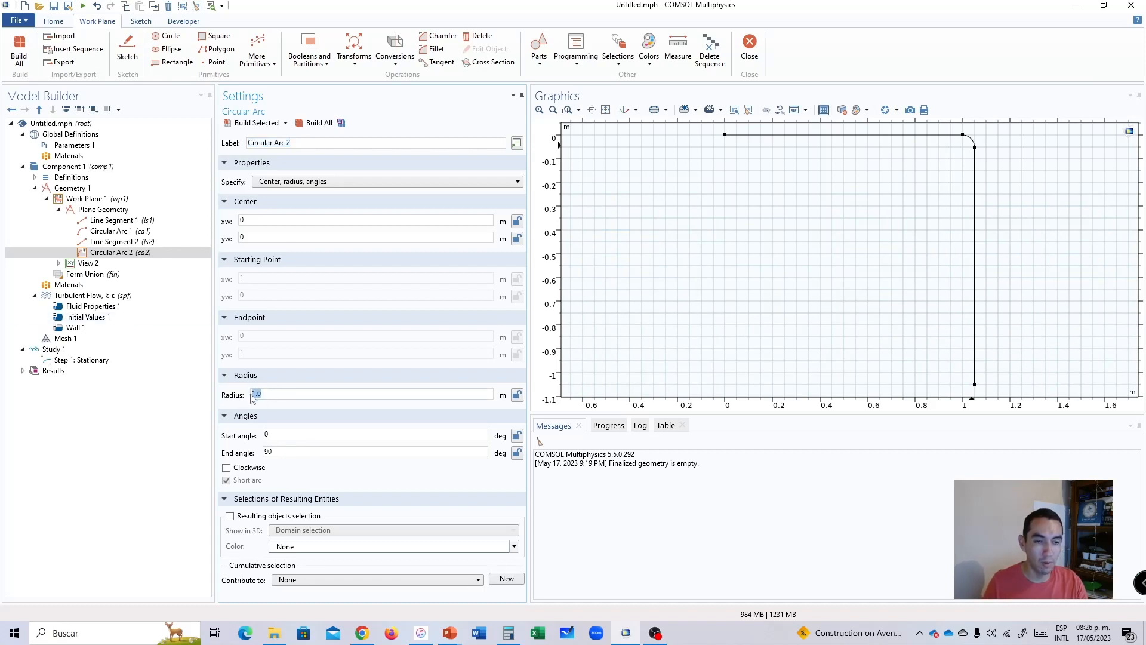
{"action": "type", "text": "2[in"}
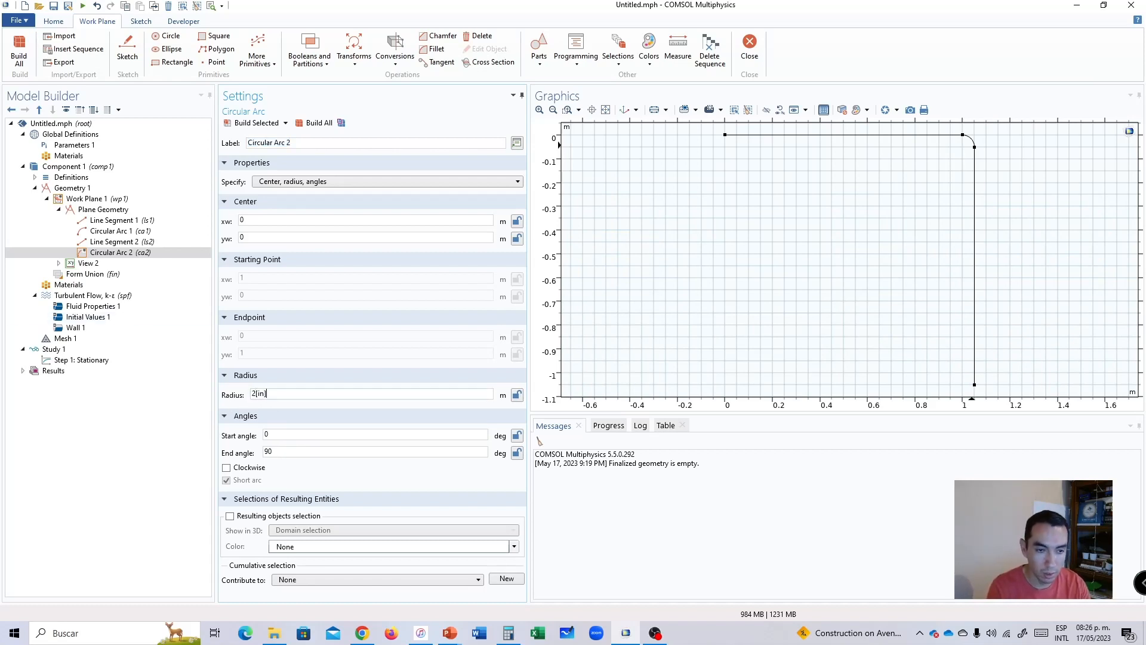
{"action": "left_click", "coordinate": [259, 220]}
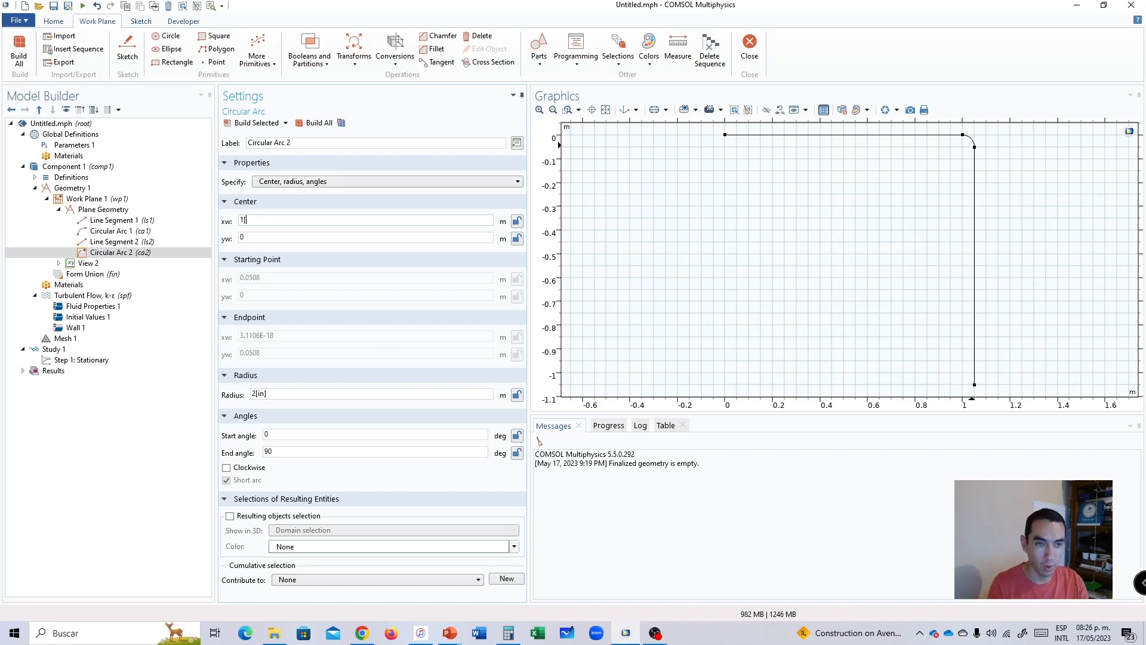
{"action": "key", "text": "Tab"}
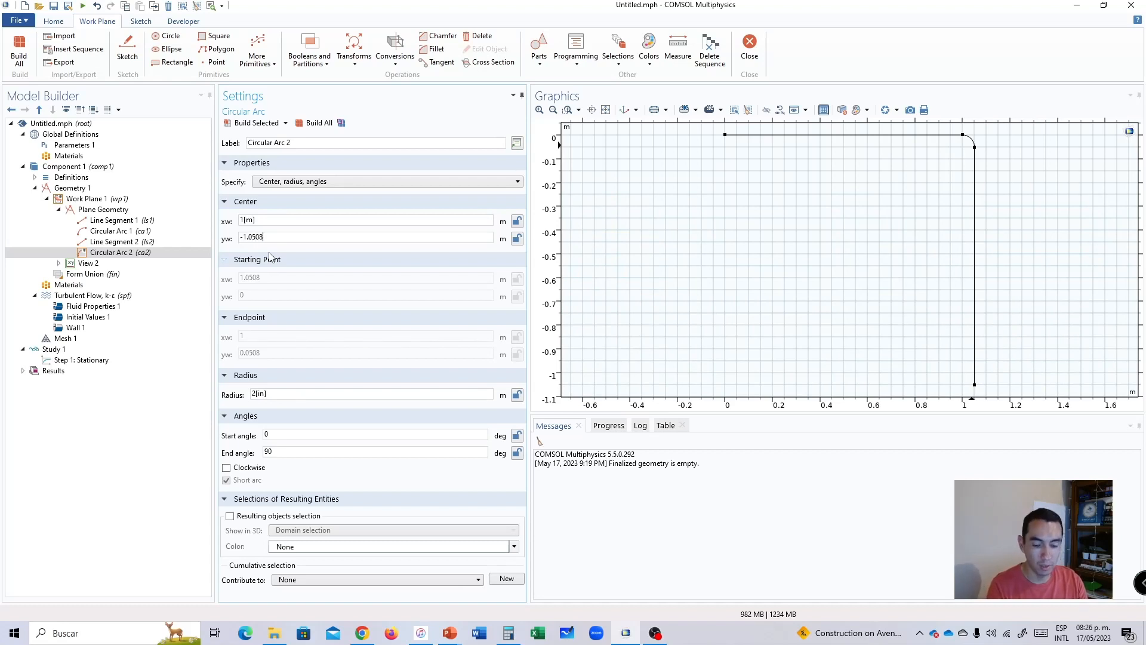
{"action": "left_click", "coordinate": [313, 124]}
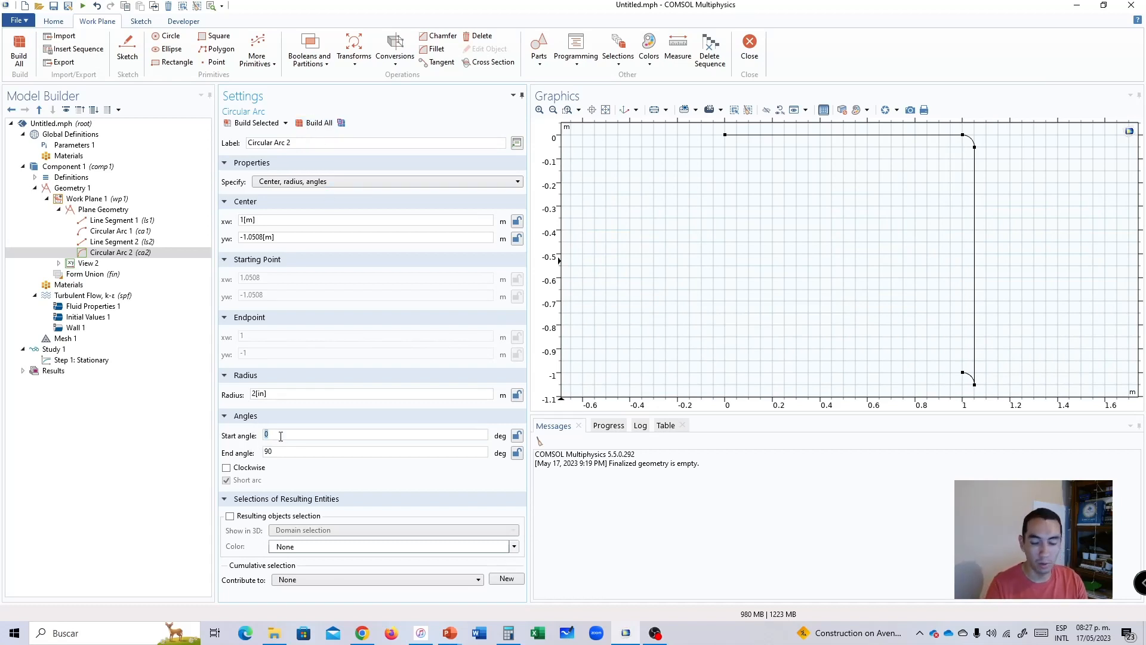
Set the second arc's start angle to -90 and end angle to 0 degrees and rebuild the geometry.
{"action": "double_click", "coordinate": [297, 452]}
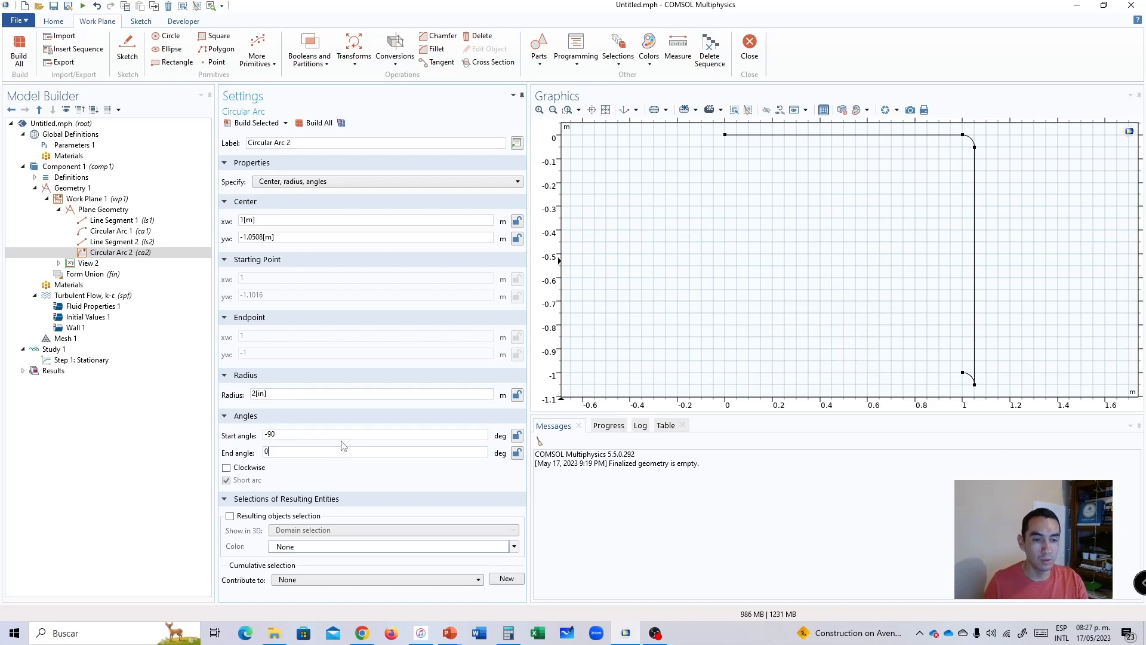
{"action": "left_click", "coordinate": [315, 122]}
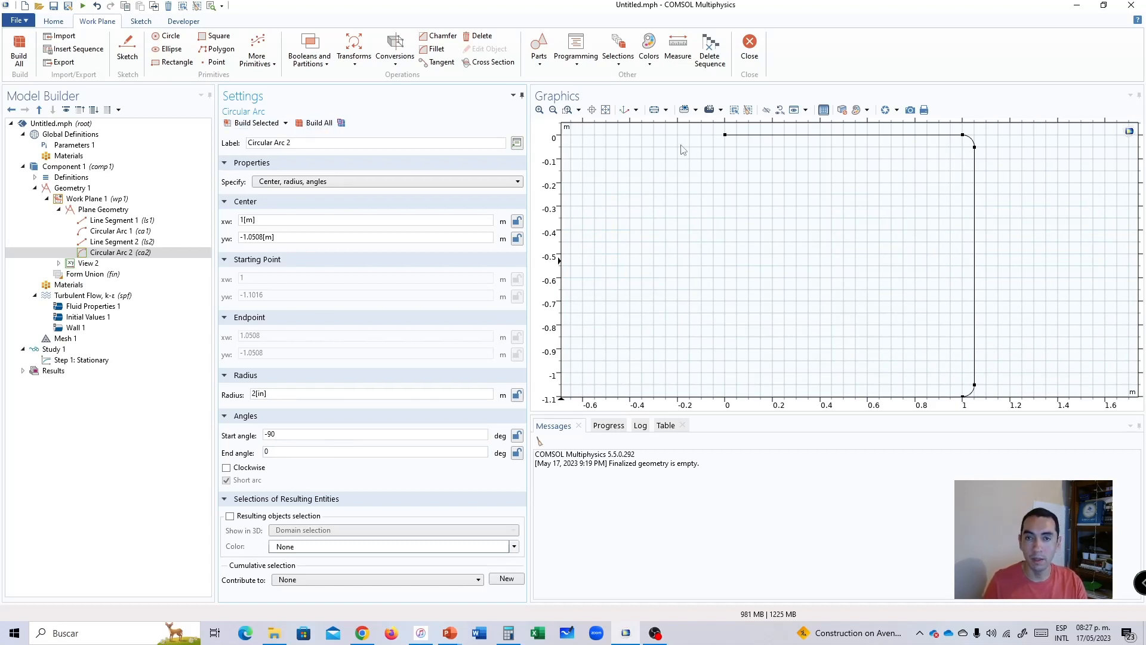
{"action": "left_click", "coordinate": [606, 109]}
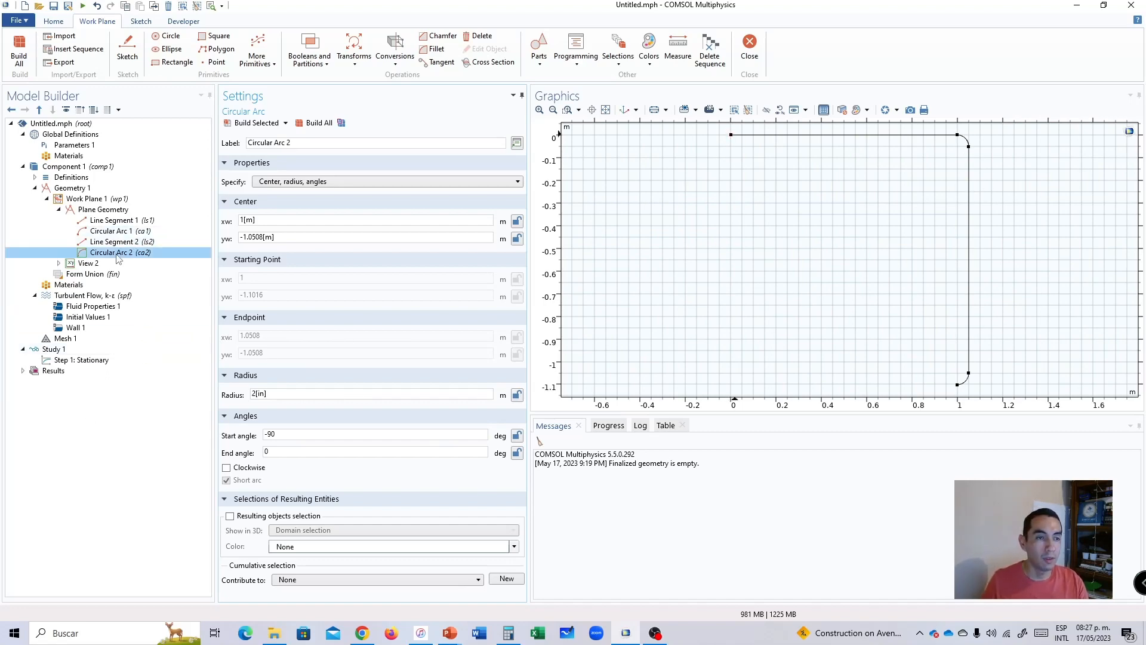
Add a third line segment to the plane geometry, starting at the second arc's free lower vertex.
{"action": "right_click", "coordinate": [92, 212]}
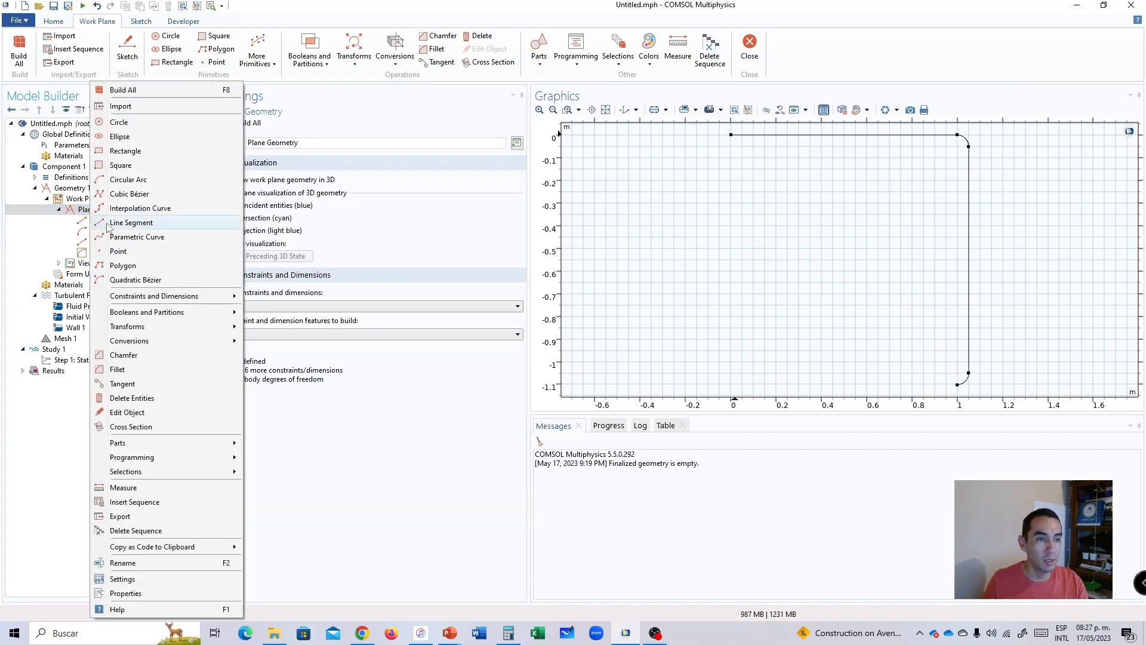
{"action": "left_click", "coordinate": [128, 222]}
{"action": "left_click", "coordinate": [957, 385]}
Specify the third line segment's endpoint by coordinates at xw -1, yw -1.1016 and build it.
{"action": "left_click", "coordinate": [266, 282]}
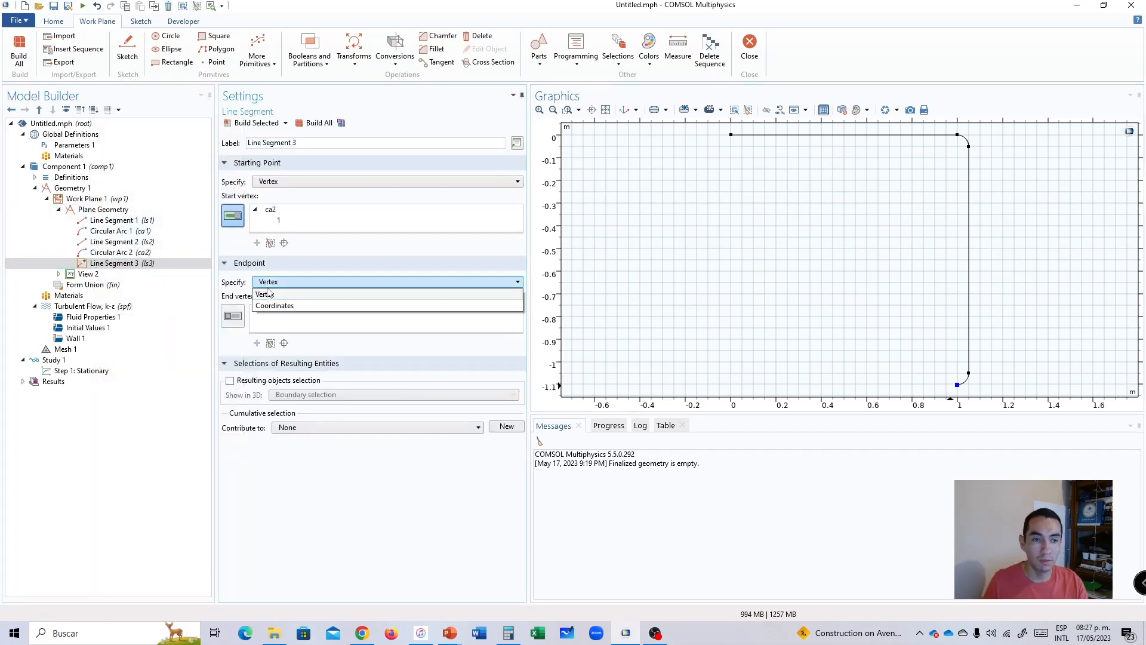
{"action": "left_click", "coordinate": [276, 304]}
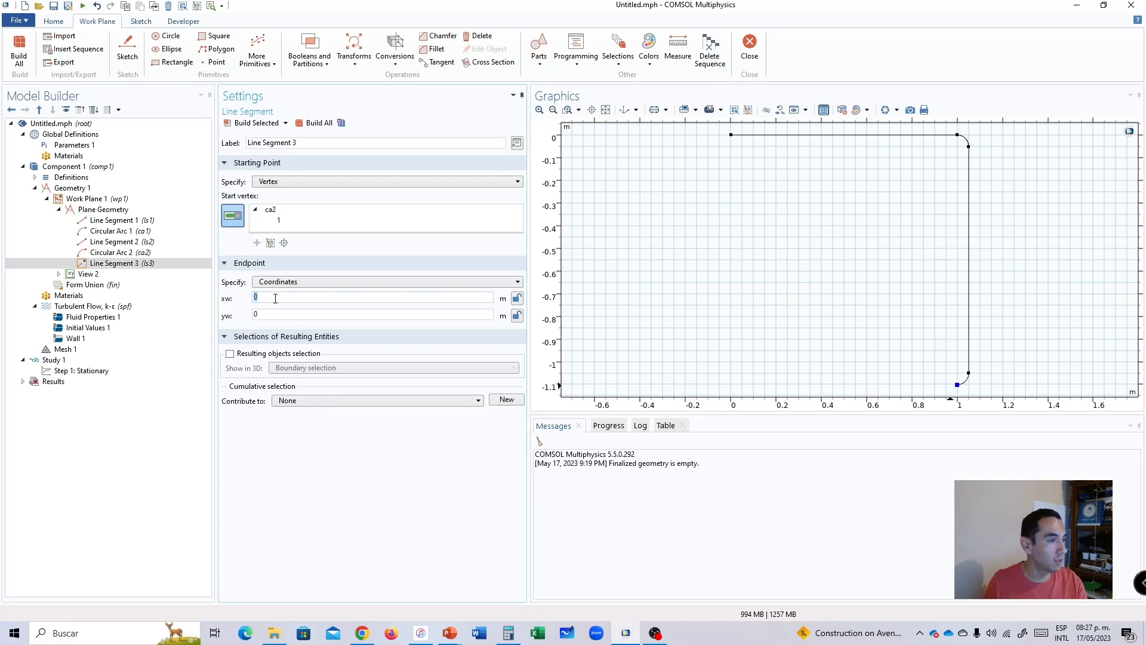
{"action": "key", "text": "alt+Tab"}
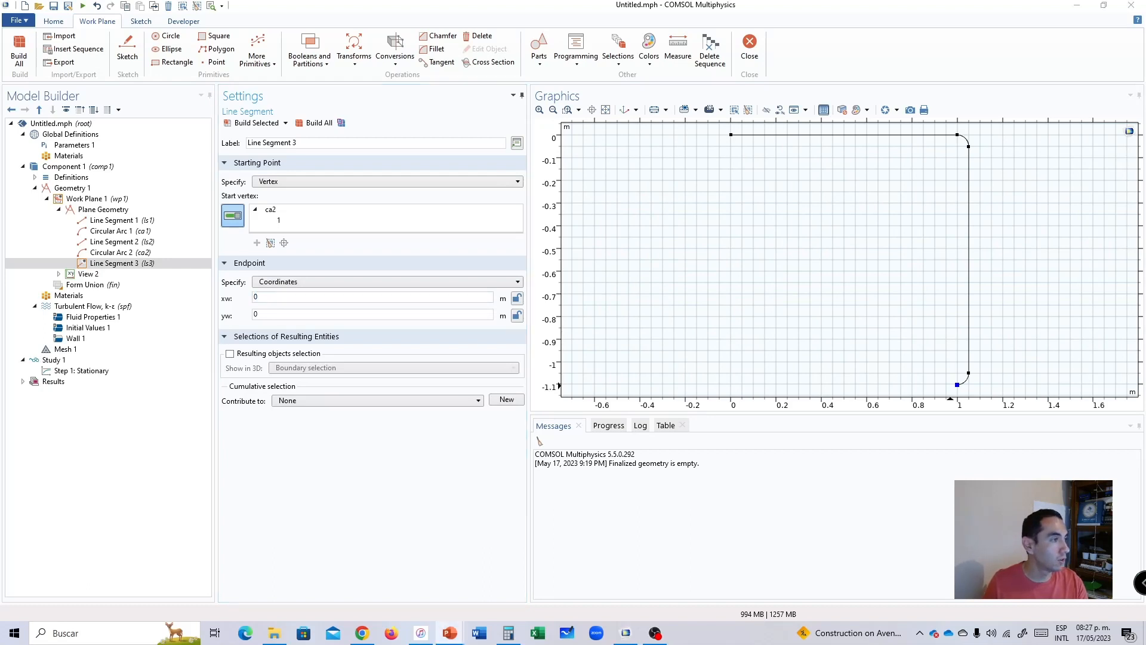
{"action": "left_click", "coordinate": [273, 296]}
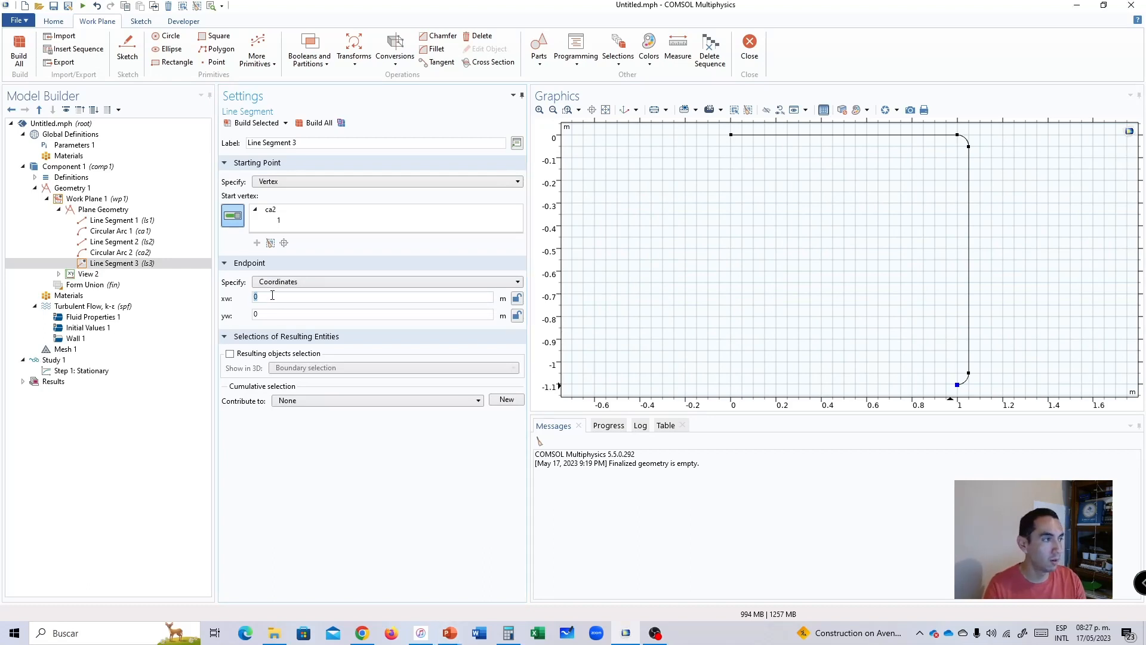
{"action": "left_click", "coordinate": [280, 313]}
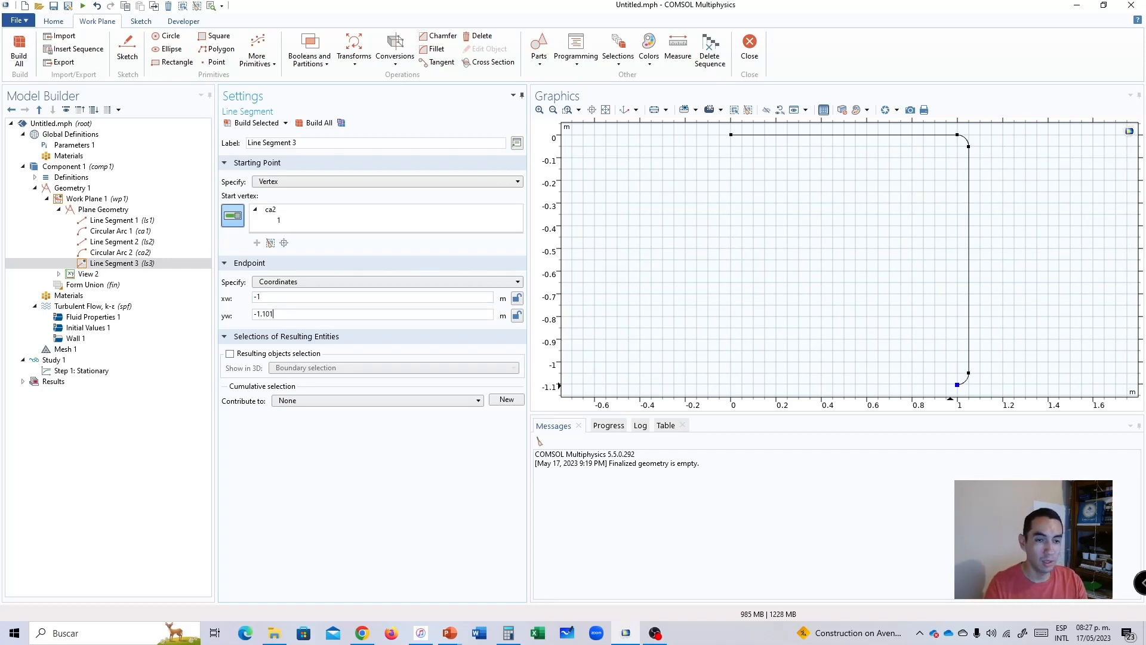
{"action": "left_click", "coordinate": [316, 122]}
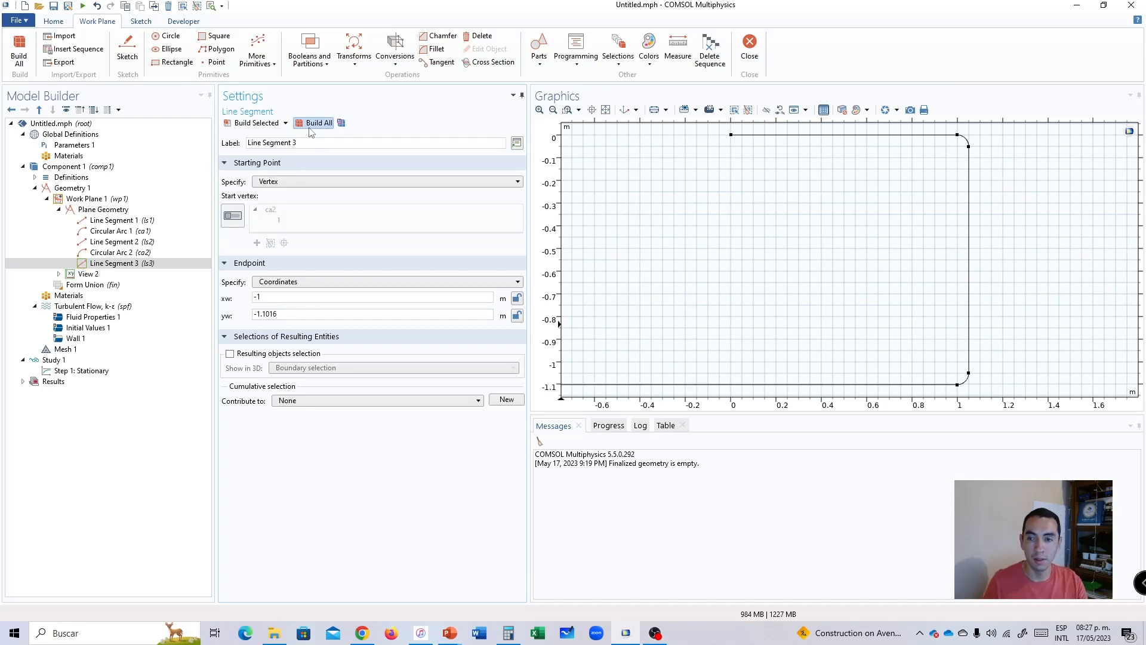
{"action": "left_click", "coordinate": [612, 114]}
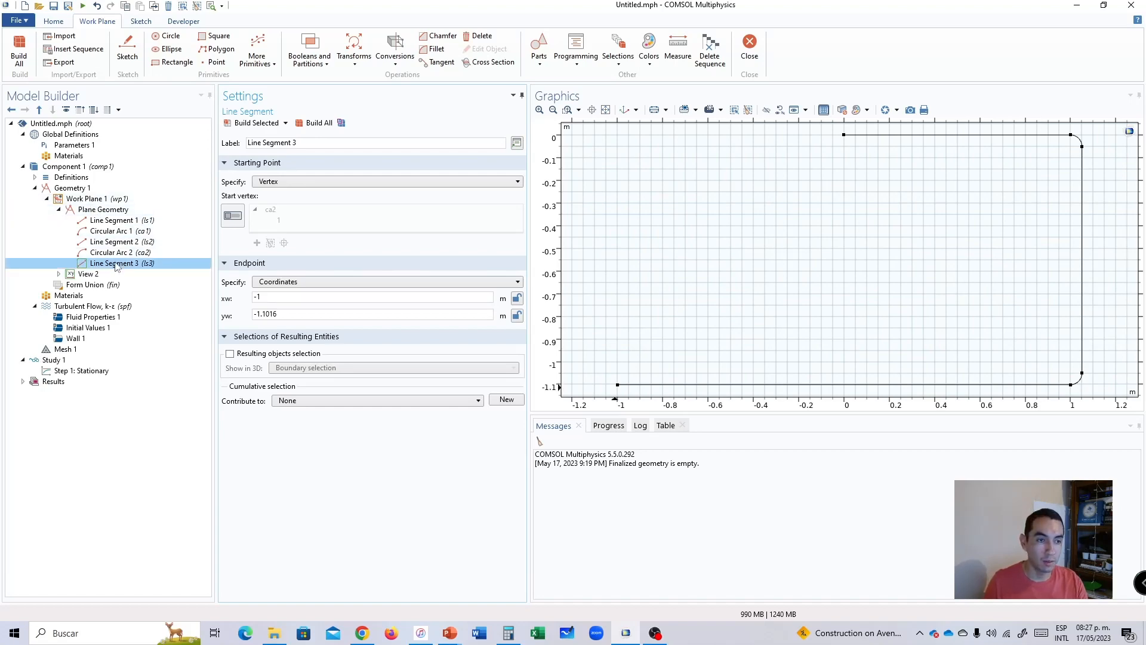
Add a third circular arc to the plane geometry, centred at xw -1, yw -1.0508 with a radius of 2[in].
{"action": "left_click", "coordinate": [88, 212]}
{"action": "right_click", "coordinate": [88, 212]}
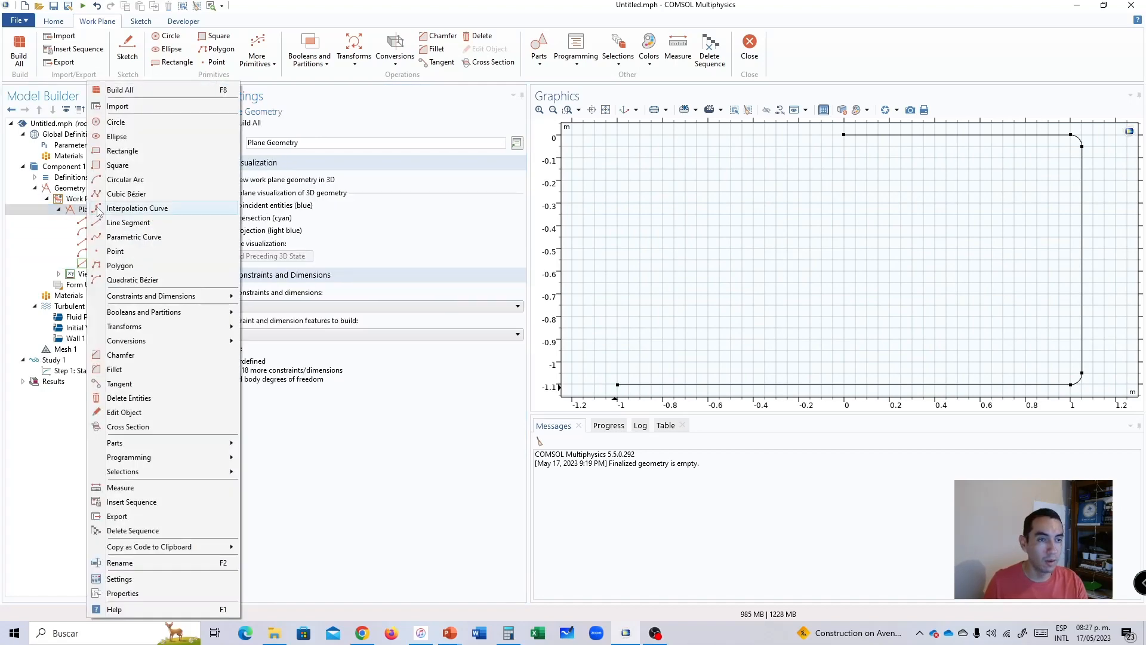
{"action": "left_click", "coordinate": [125, 181]}
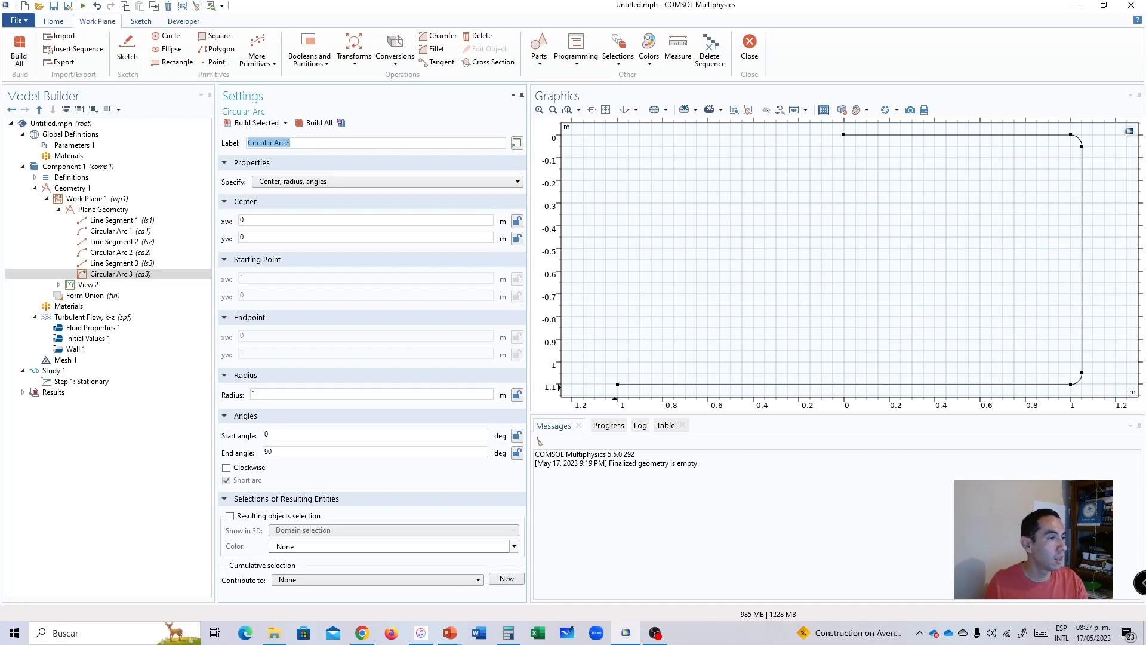
{"action": "key", "text": "alt+Tab"}
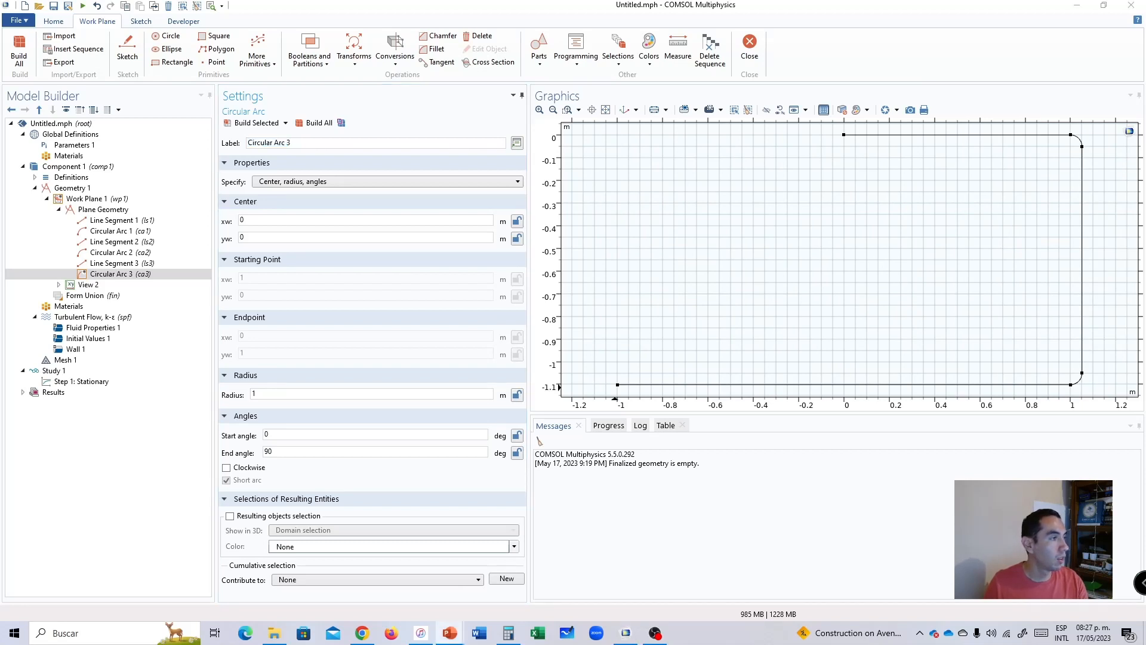
{"action": "double_click", "coordinate": [259, 219]}
{"action": "type", "text": "-1.0508"}
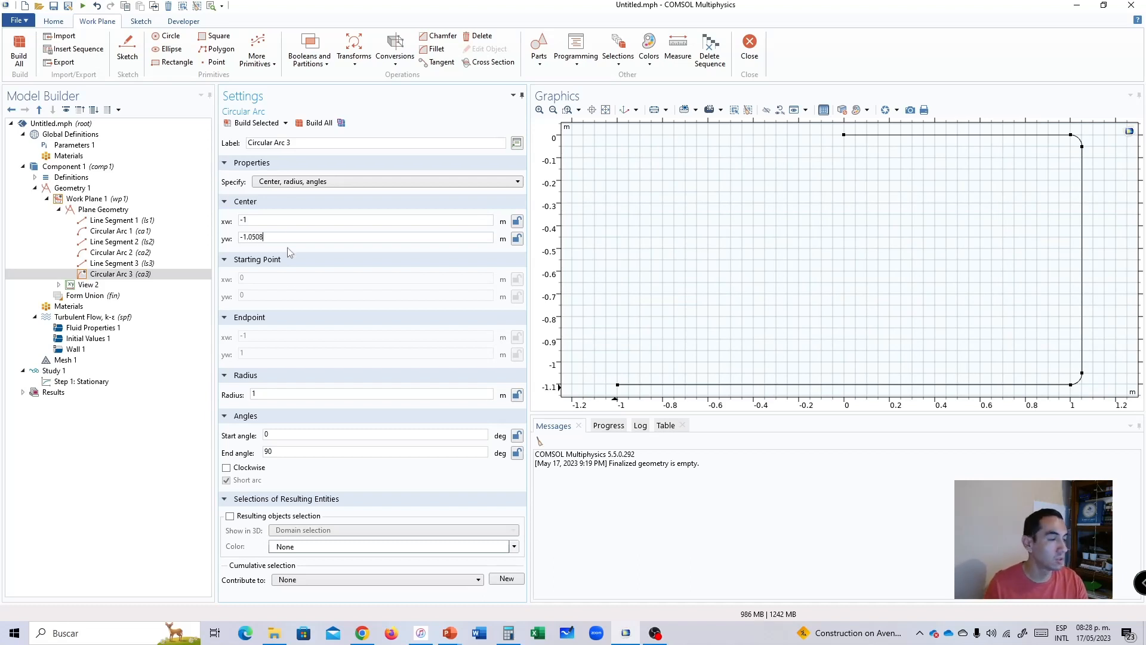
{"action": "left_click", "coordinate": [265, 395]}
{"action": "type", "text": ".0"}
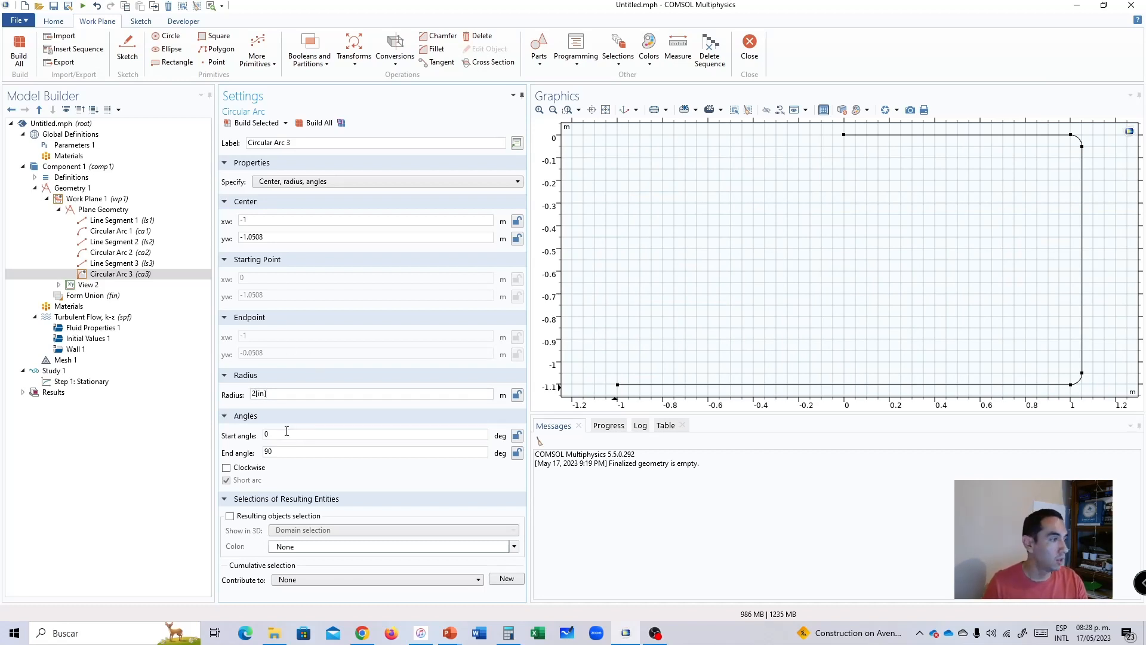
Set the third arc's start angle to 270 and end angle to 180 degrees and build it.
{"action": "key", "text": "Tab"}
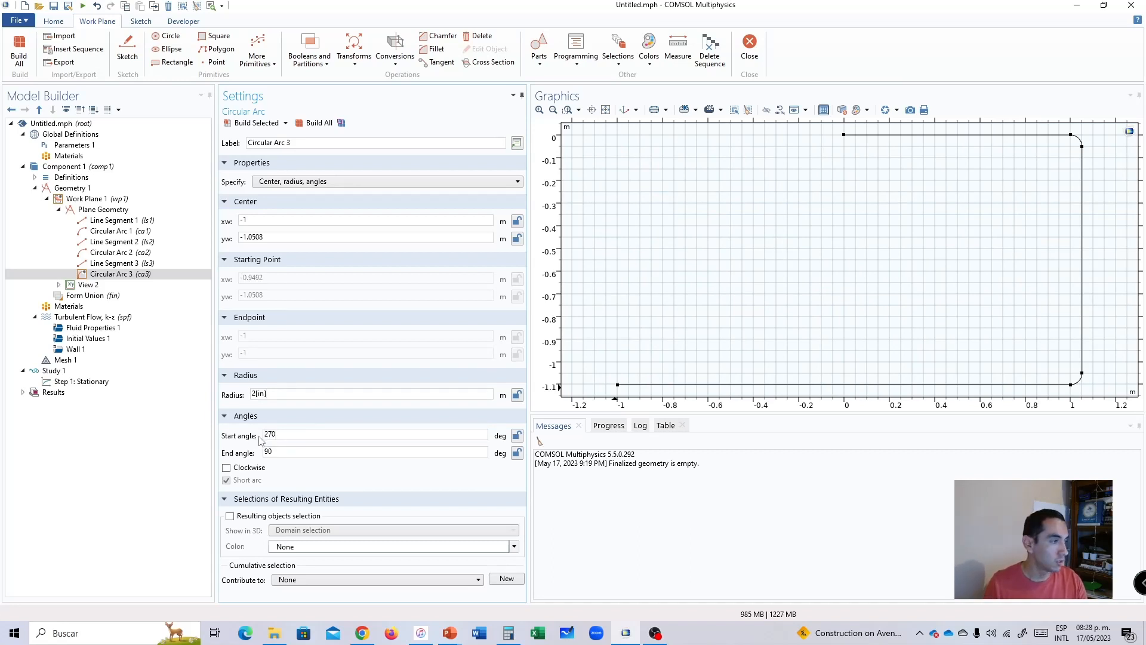
{"action": "double_click", "coordinate": [286, 451]}
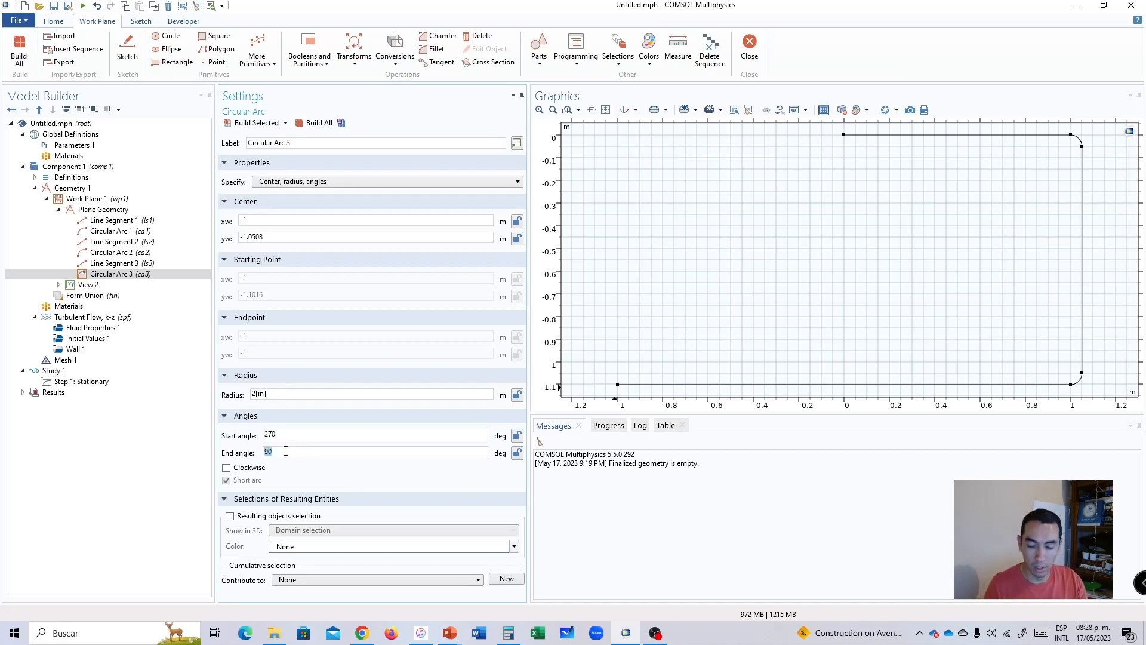
{"action": "type", "text": "18"}
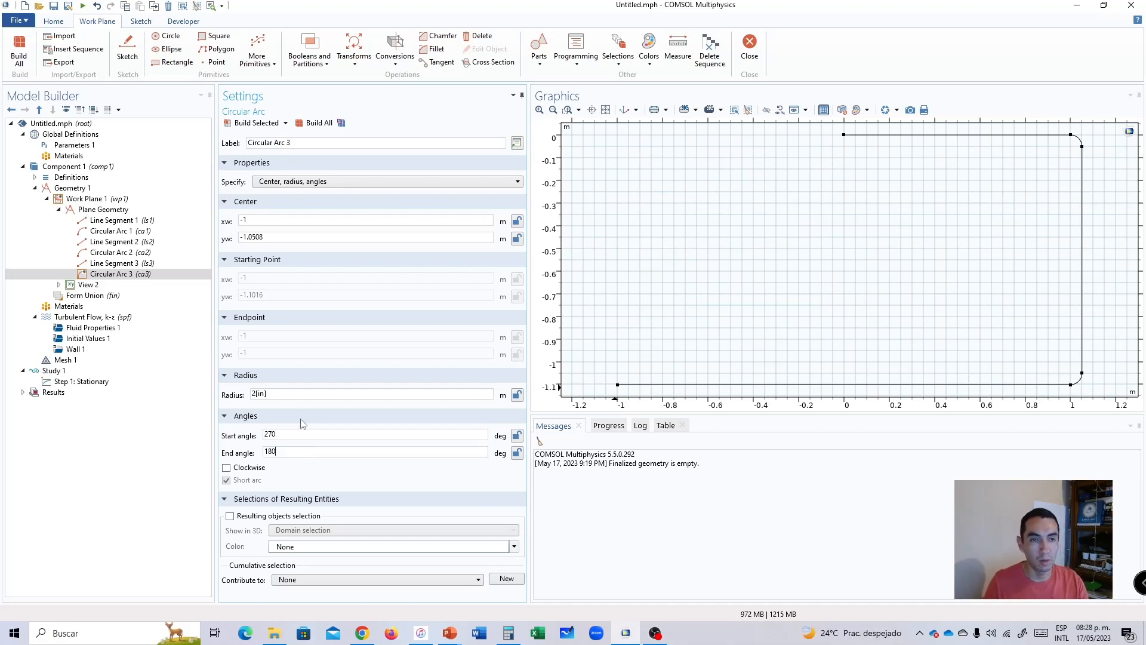
{"action": "left_click", "coordinate": [311, 123]}
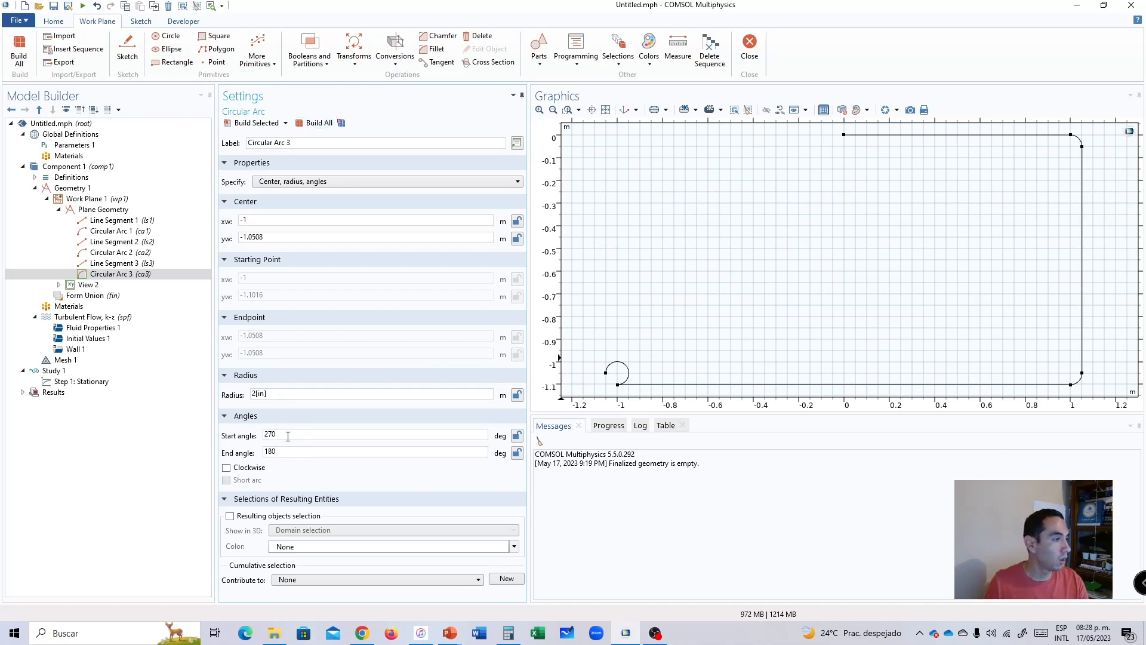
Make the third arc run clockwise and rebuild the geometry.
{"action": "left_click", "coordinate": [250, 468]}
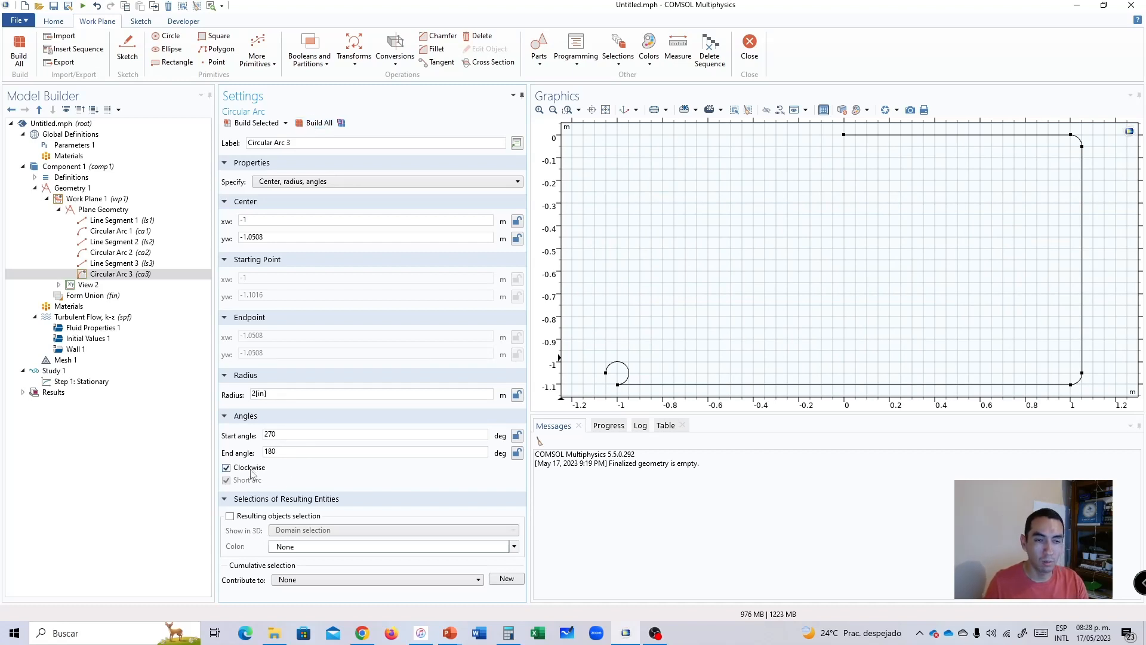
{"action": "left_click", "coordinate": [312, 123]}
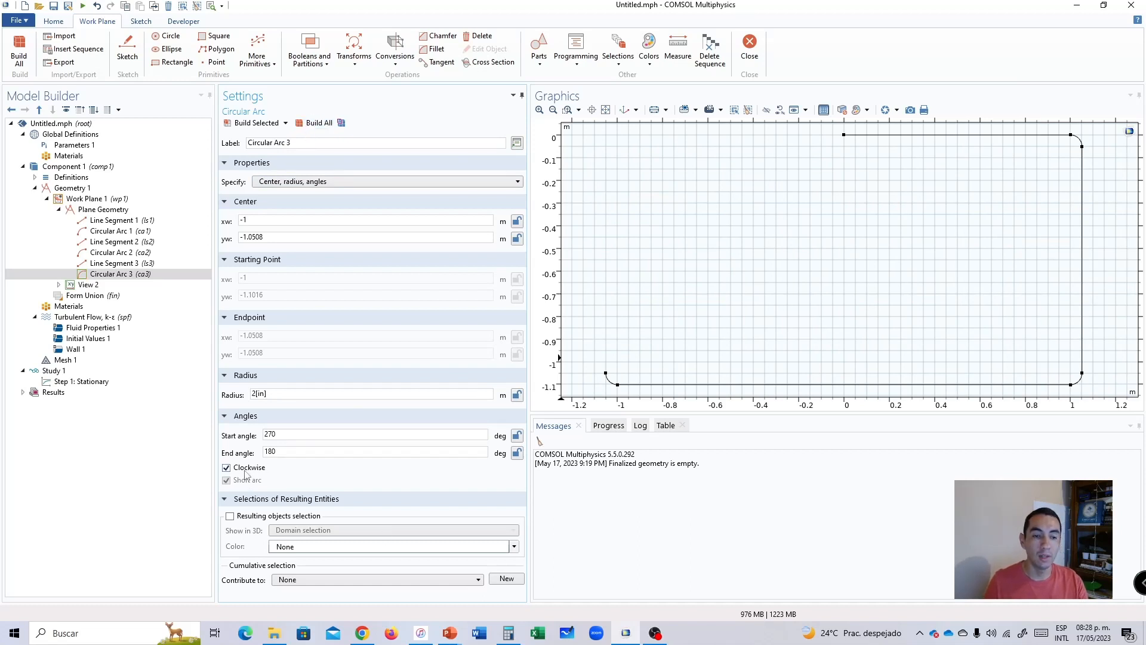
{"action": "double_click", "coordinate": [292, 450]}
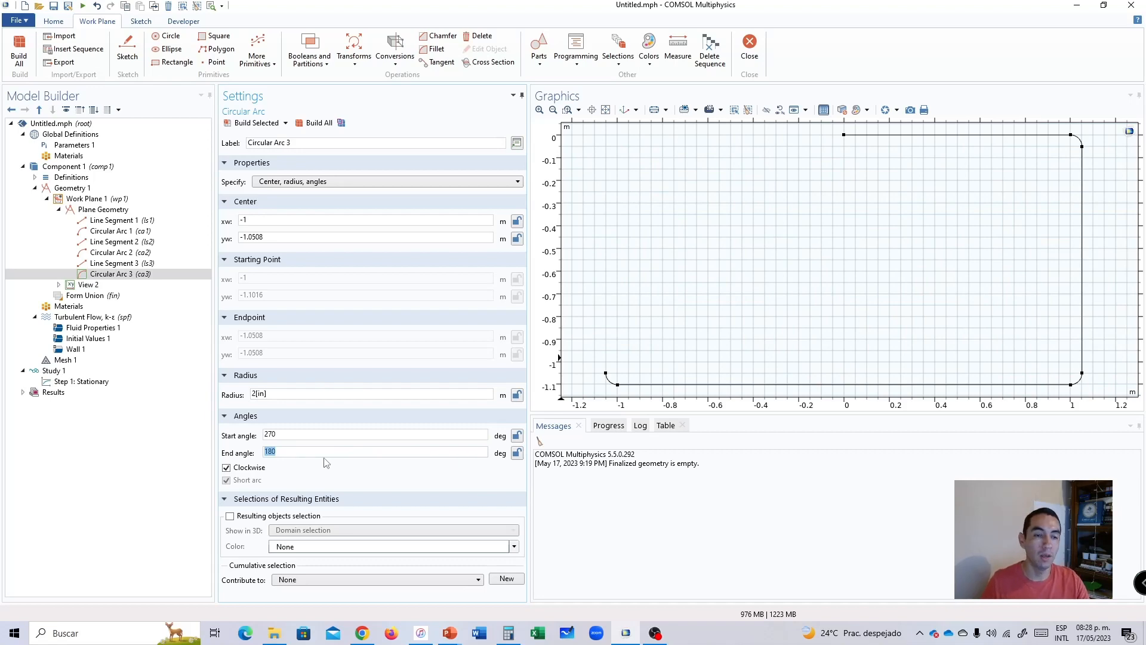
{"action": "left_click", "coordinate": [292, 433]}
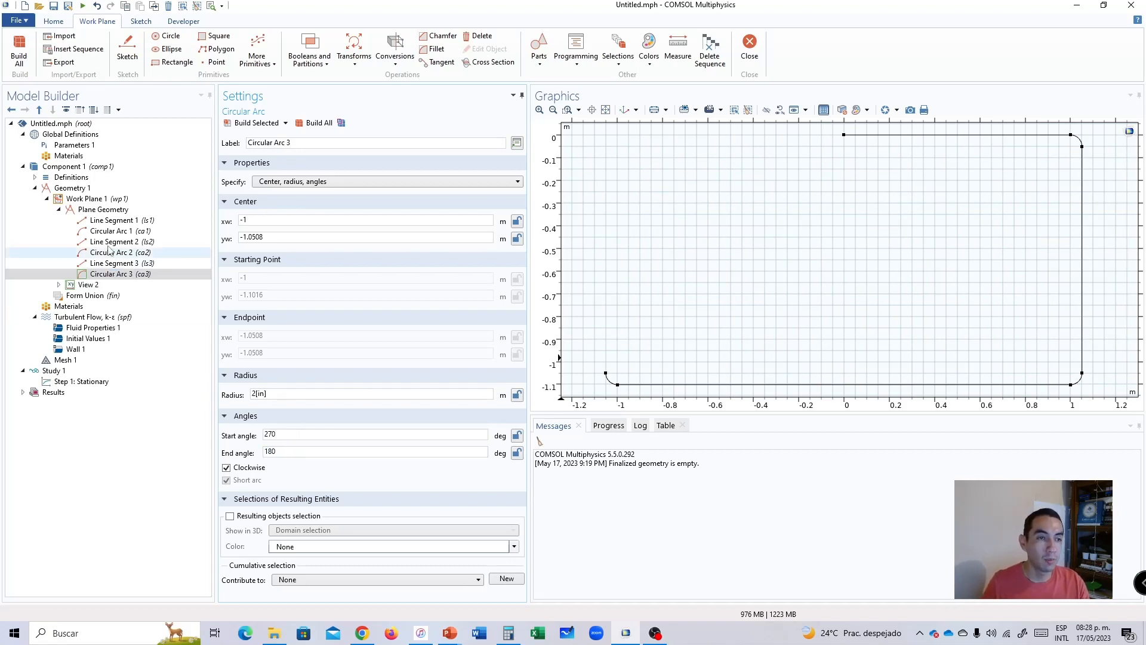
Add a fourth line segment to the plane geometry, starting at the open end vertex of the third circular arc.
{"action": "left_click", "coordinate": [82, 200]}
{"action": "right_click", "coordinate": [82, 202]}
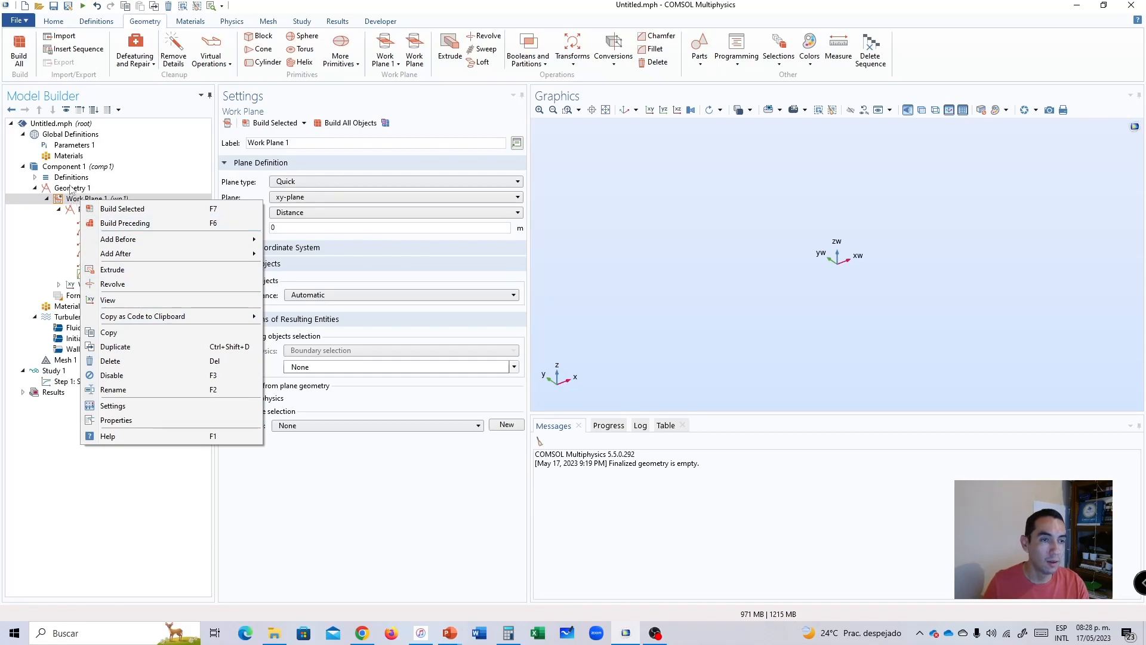
{"action": "left_click", "coordinate": [70, 187]}
{"action": "left_click", "coordinate": [88, 209]}
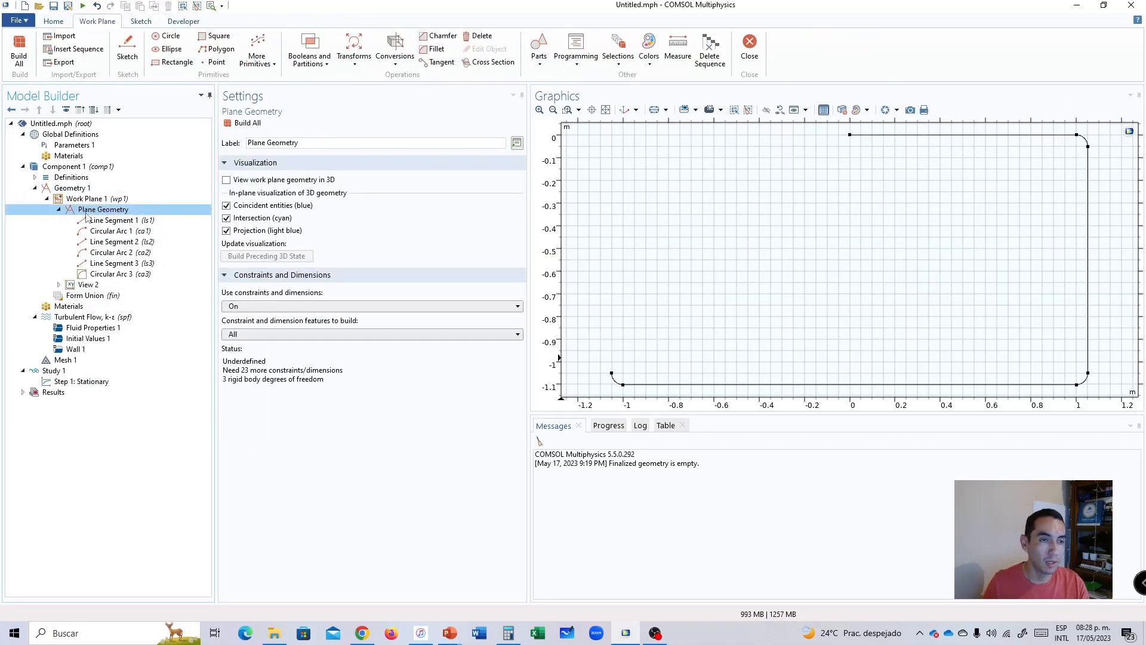
{"action": "right_click", "coordinate": [91, 212]}
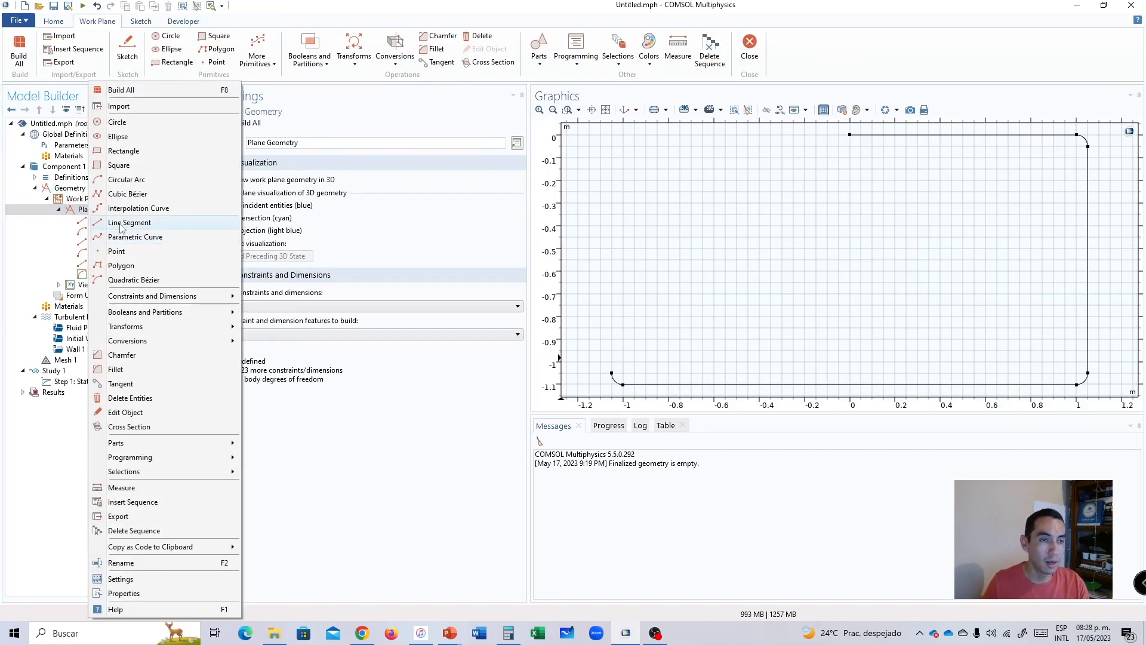
{"action": "left_click", "coordinate": [122, 224]}
{"action": "left_click", "coordinate": [612, 373]}
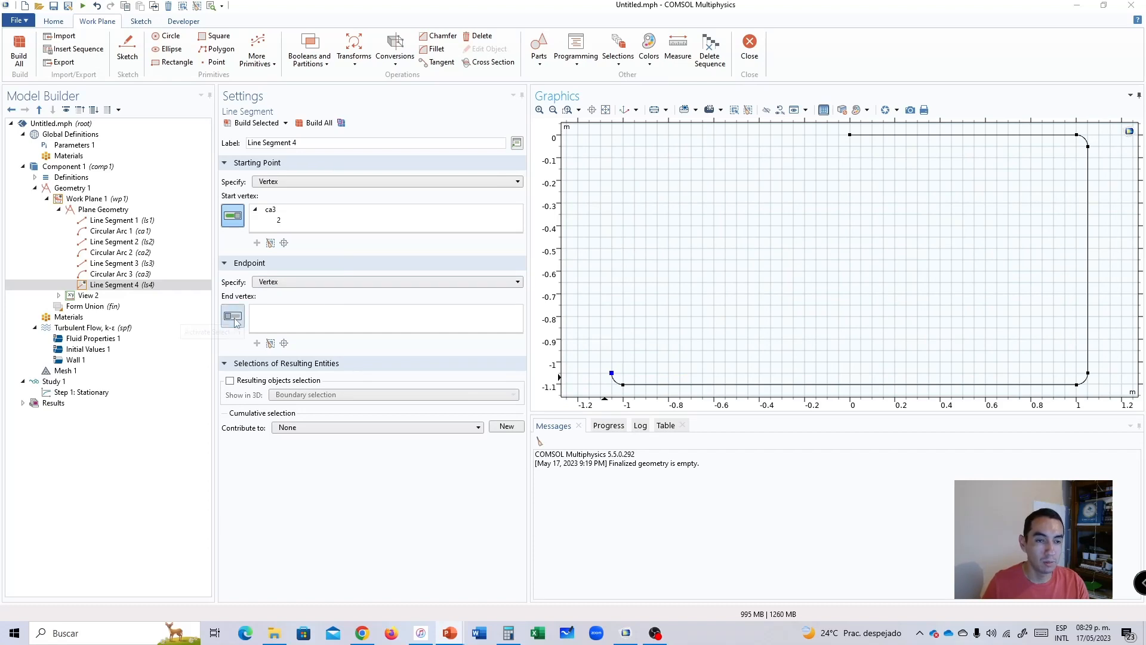
Specify the fourth line segment's endpoint by coordinates at xw -1.0508, yw 1, build it and fit the whole path in view.
{"action": "left_click", "coordinate": [271, 283]}
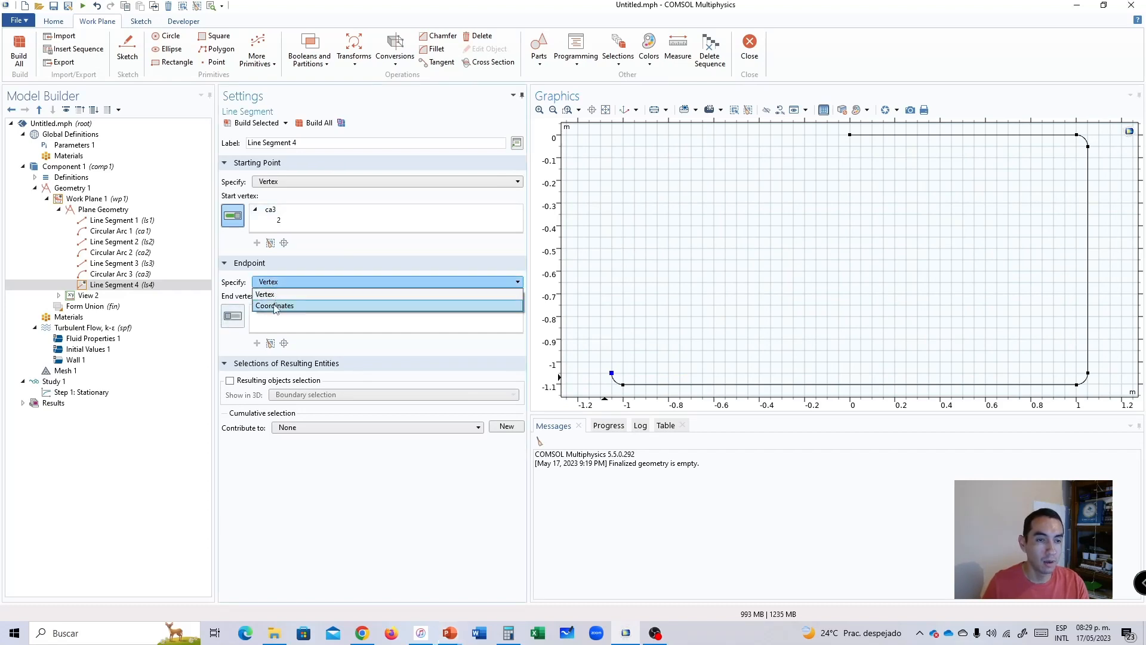
{"action": "left_click", "coordinate": [276, 299]}
{"action": "double_click", "coordinate": [277, 298]}
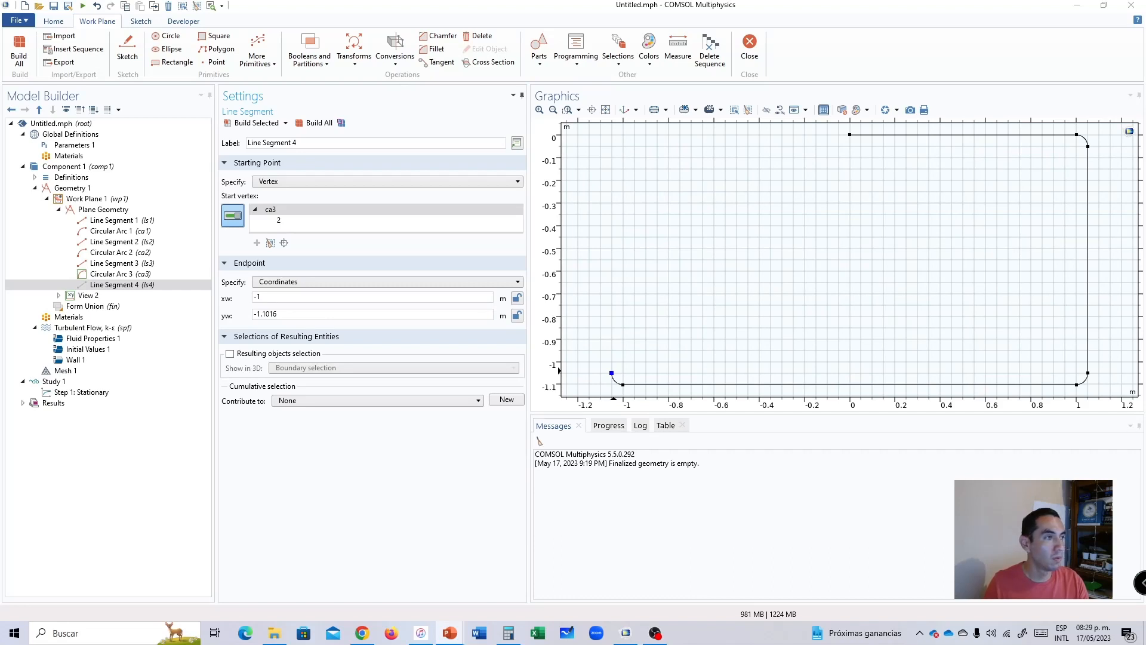
{"action": "double_click", "coordinate": [273, 298]}
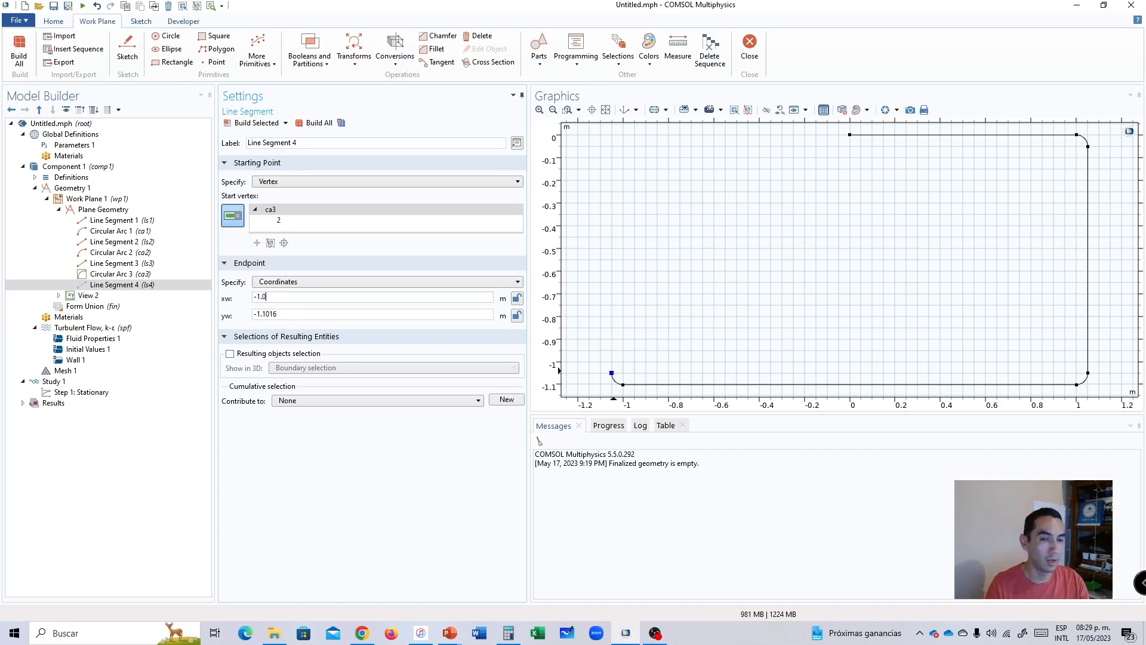
{"action": "left_click_drag", "start_coordinate": [282, 314], "coordinate": [223, 326]}
{"action": "type", "text": "1"}
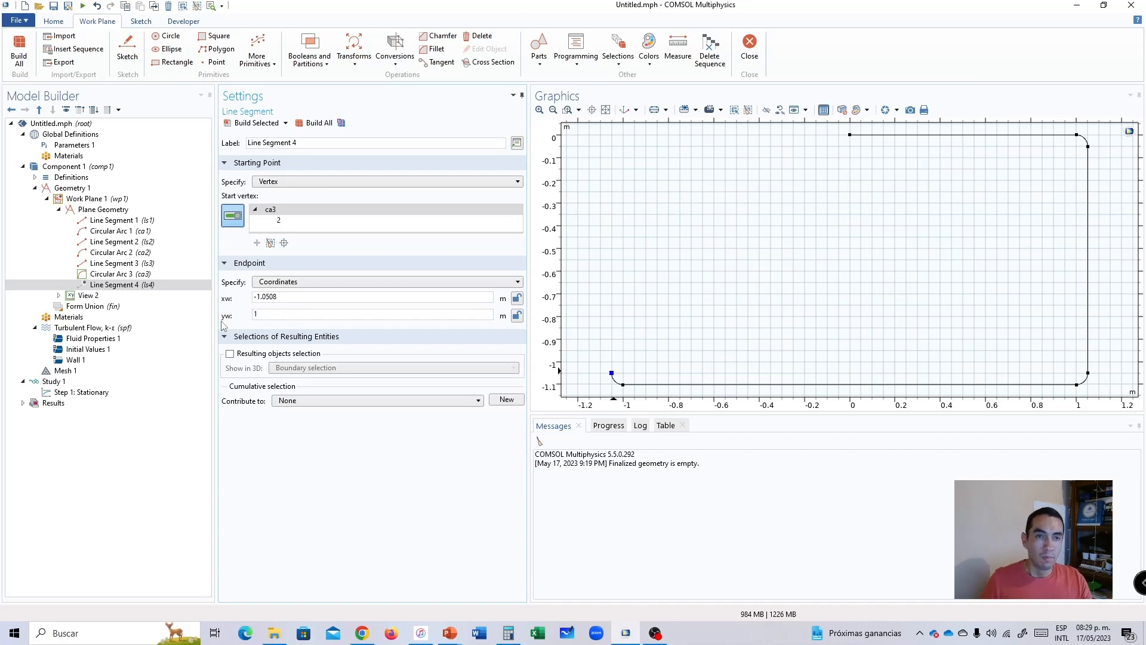
{"action": "left_click", "coordinate": [320, 123]}
{"action": "left_click", "coordinate": [607, 110]}
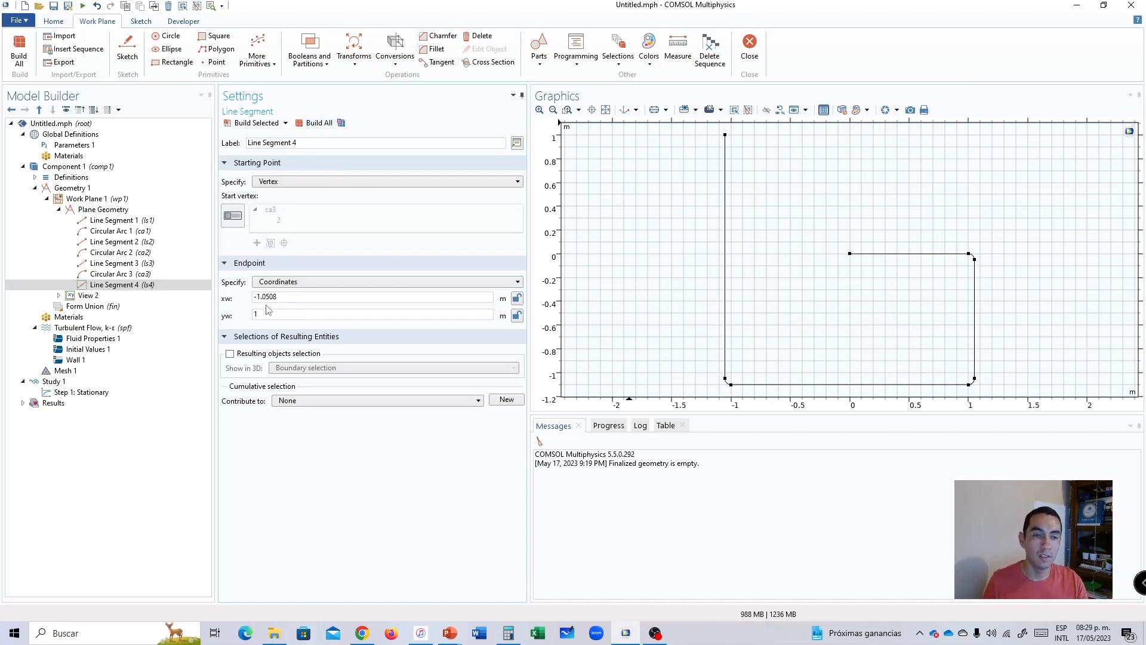
Review the xw and yw endpoint coordinates of the fourth line segment.
{"action": "left_click_drag", "start_coordinate": [295, 301], "coordinate": [258, 301]}
{"action": "double_click", "coordinate": [287, 302]}
{"action": "left_click", "coordinate": [294, 302]}
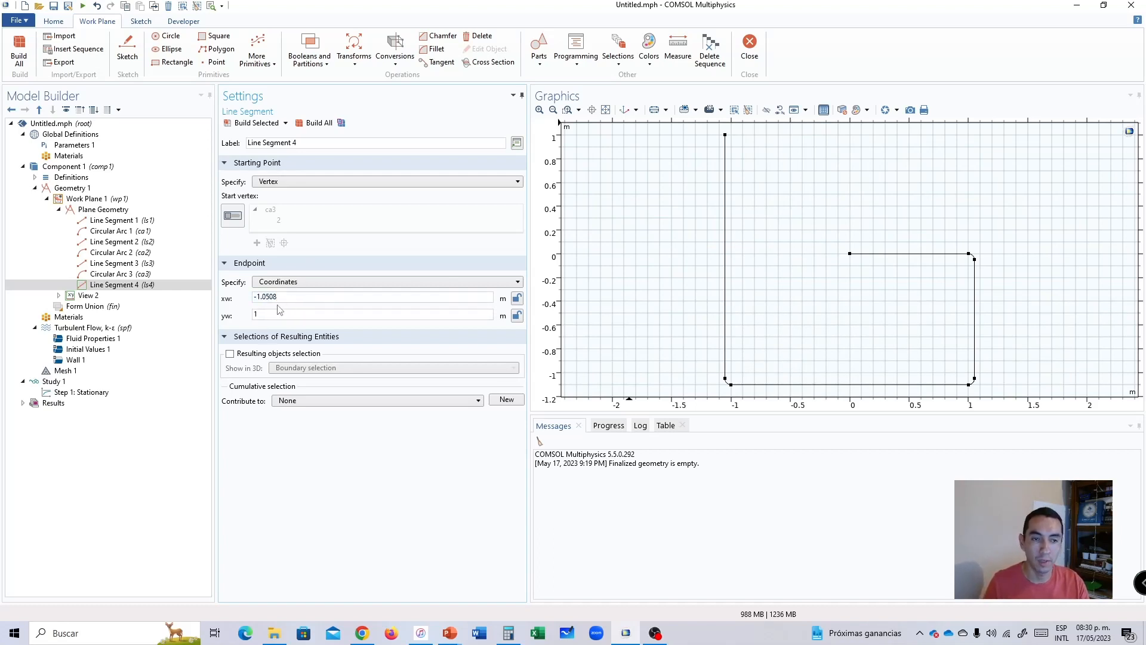
{"action": "double_click", "coordinate": [280, 298]}
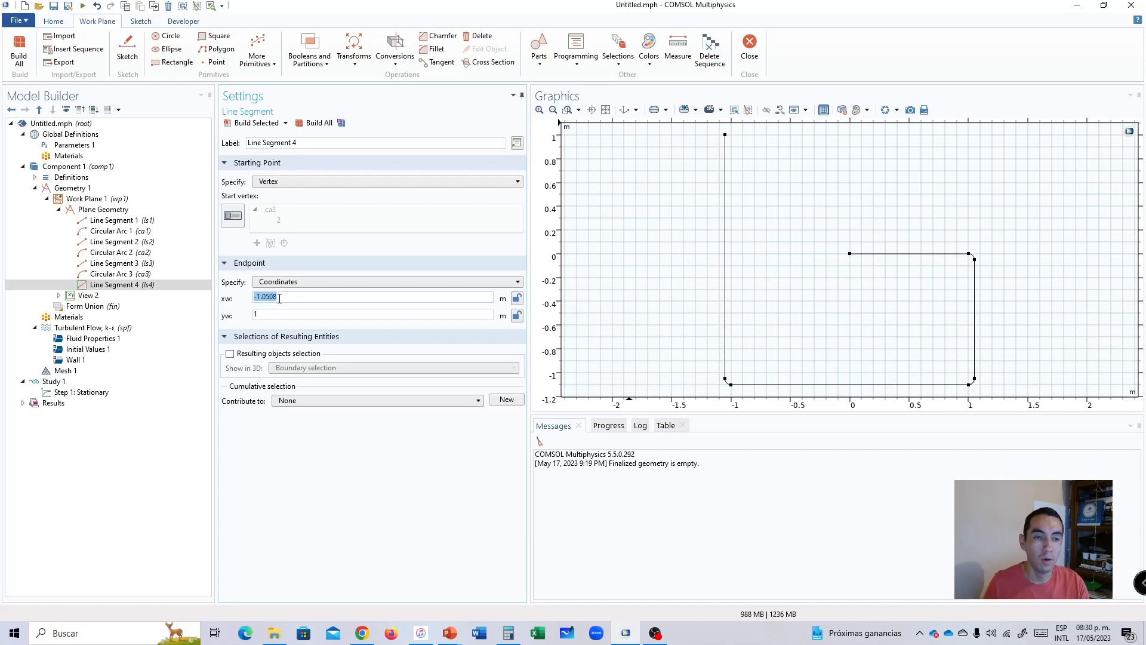
{"action": "double_click", "coordinate": [280, 297]}
{"action": "left_click", "coordinate": [281, 315]}
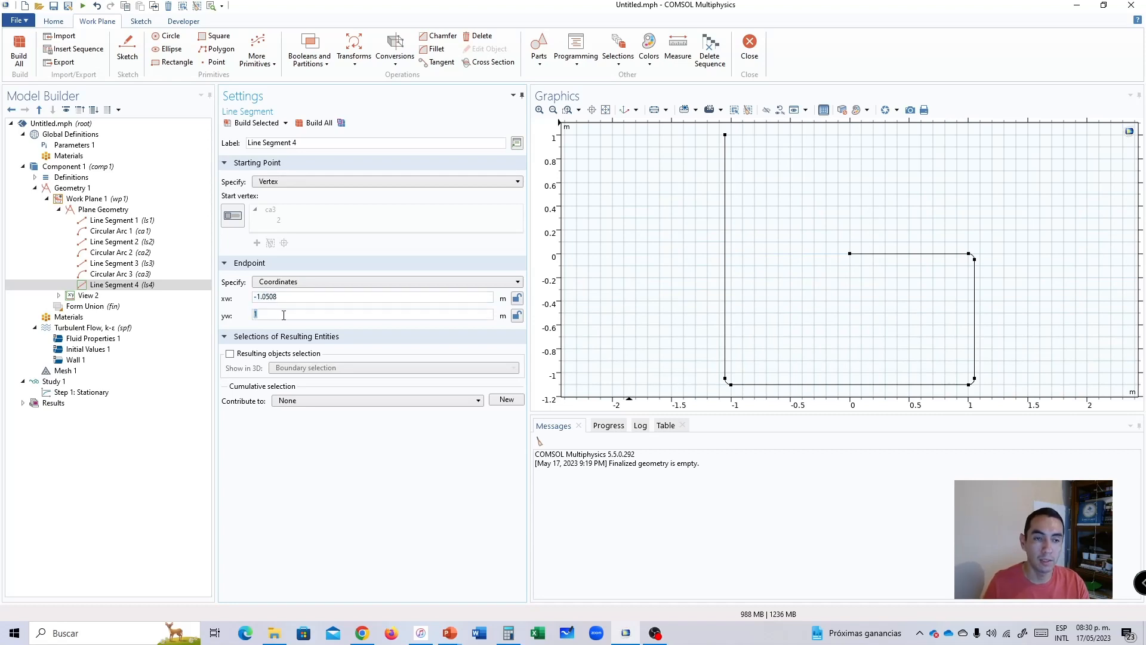
{"action": "double_click", "coordinate": [284, 298]}
{"action": "double_click", "coordinate": [278, 316]}
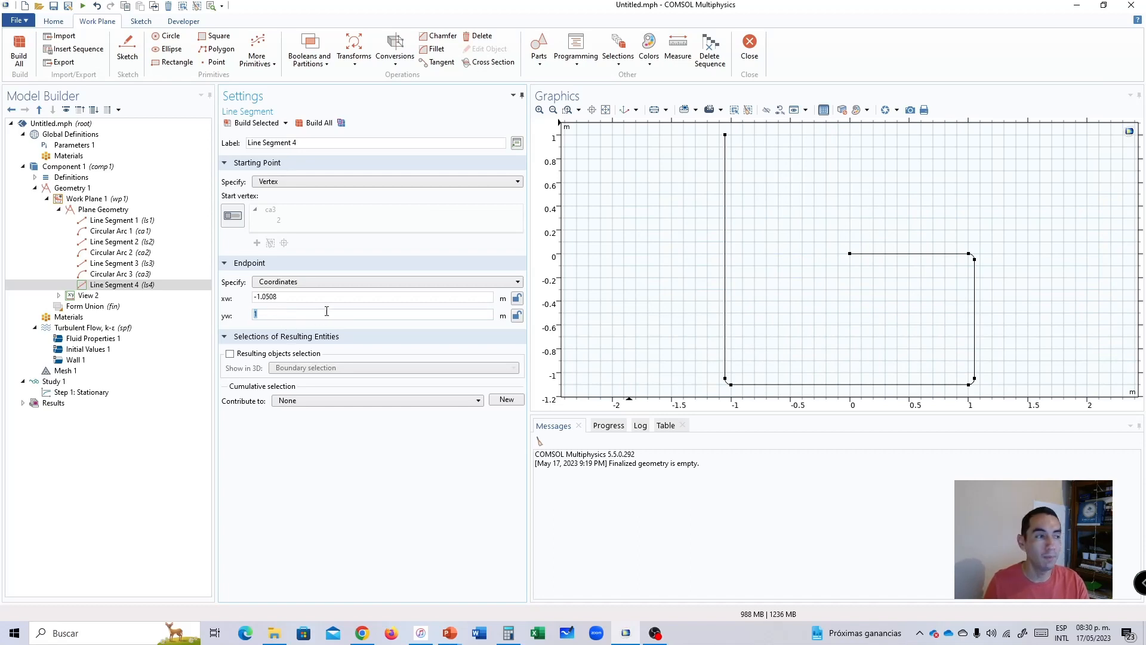
{"action": "key", "text": "alt+Tab"}
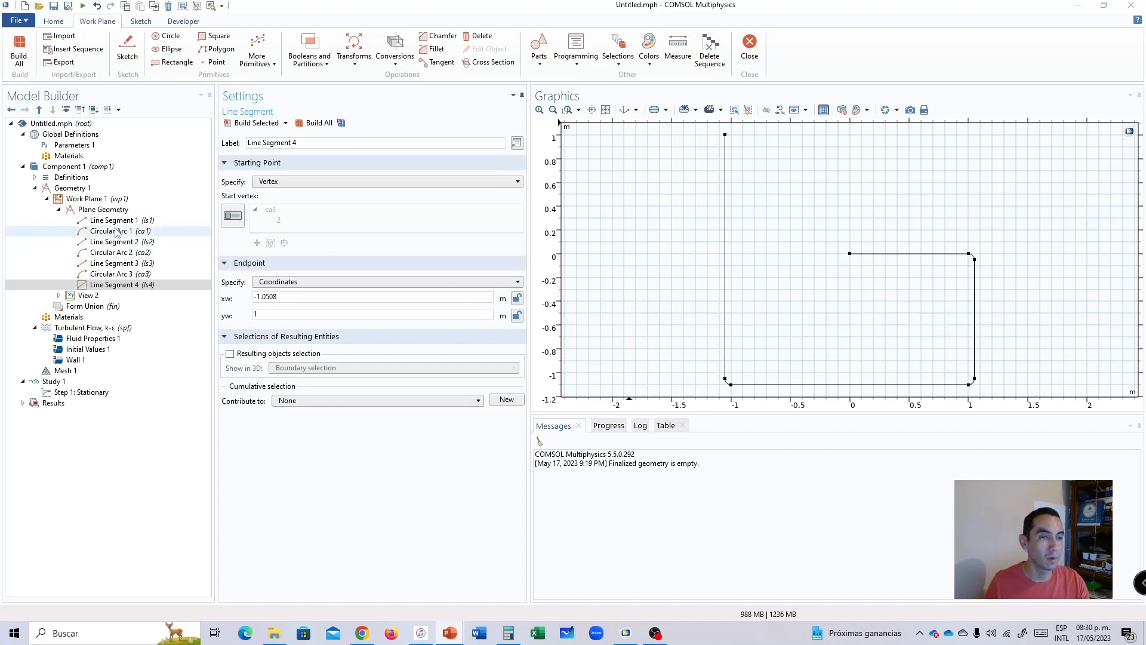
Add a fourth circular arc centred at xw -1[m], yw 1[m] with a radius of 2[in] and build it.
{"action": "right_click", "coordinate": [92, 209]}
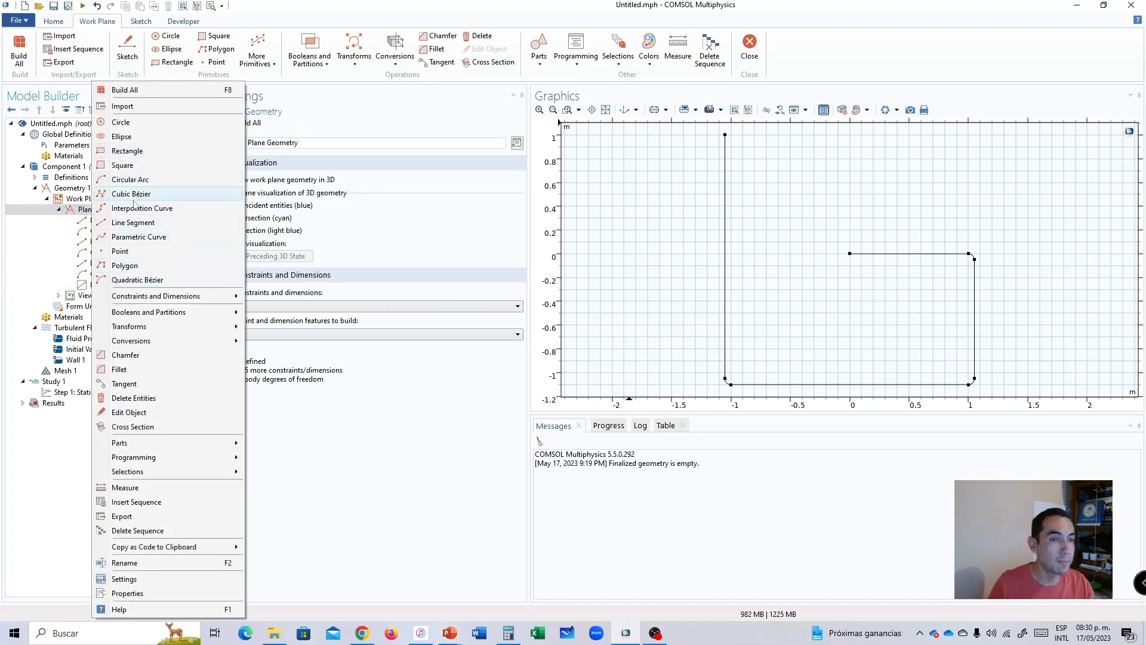
{"action": "left_click", "coordinate": [129, 179]}
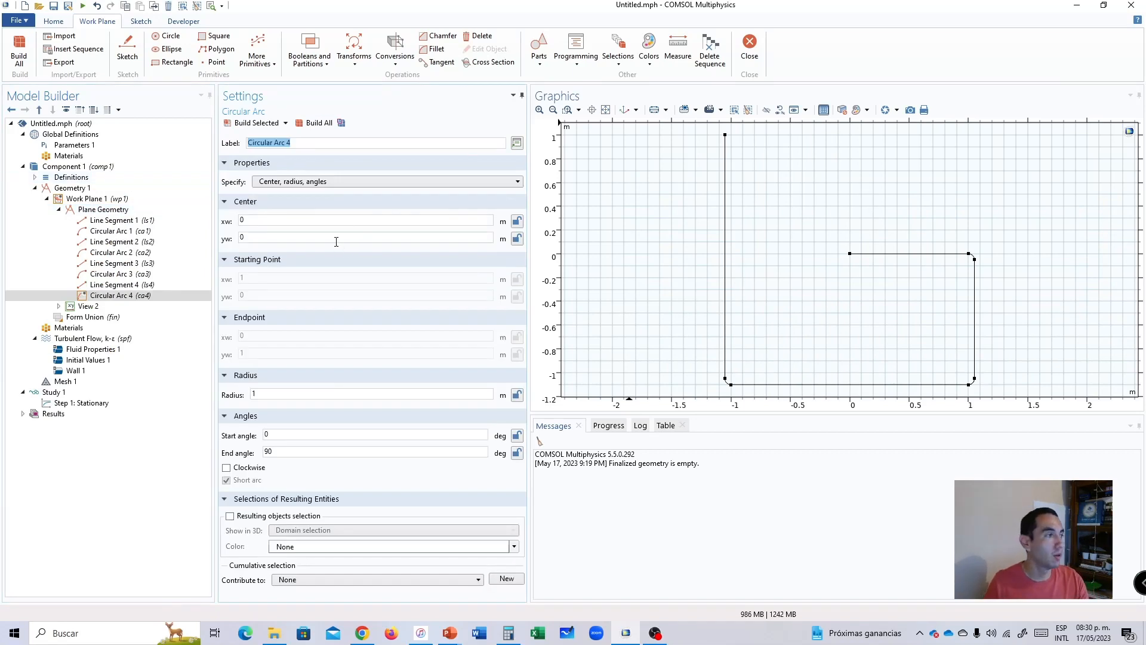
{"action": "double_click", "coordinate": [297, 222]}
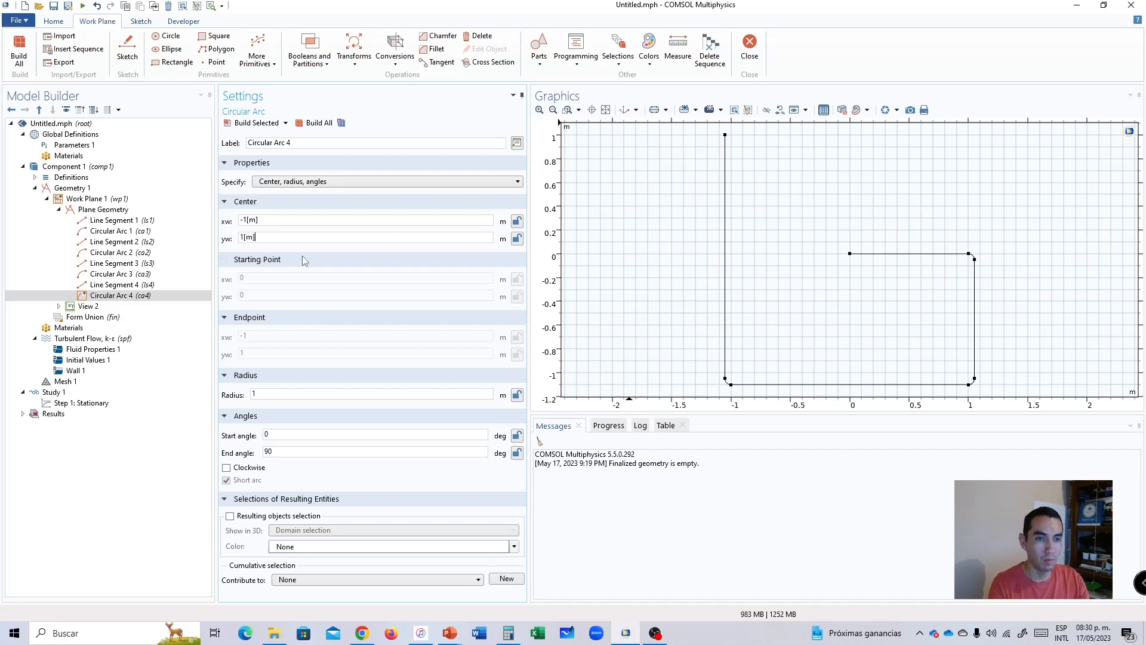
{"action": "left_click", "coordinate": [256, 394]}
{"action": "type", "text": "2[in"}
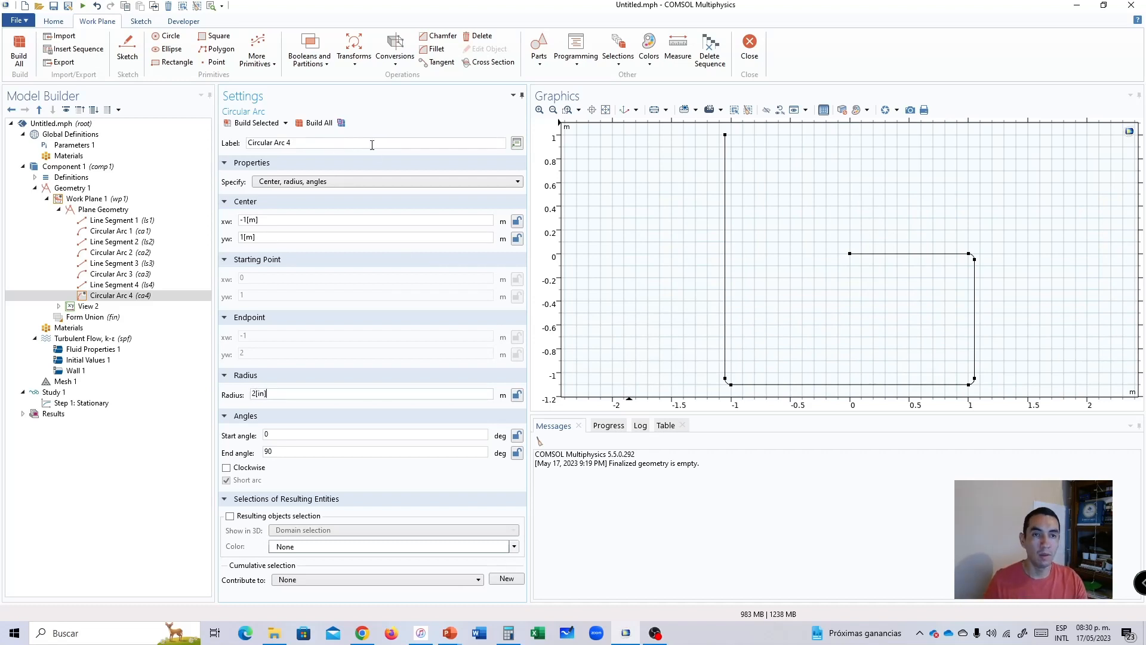
{"action": "left_click", "coordinate": [314, 123]}
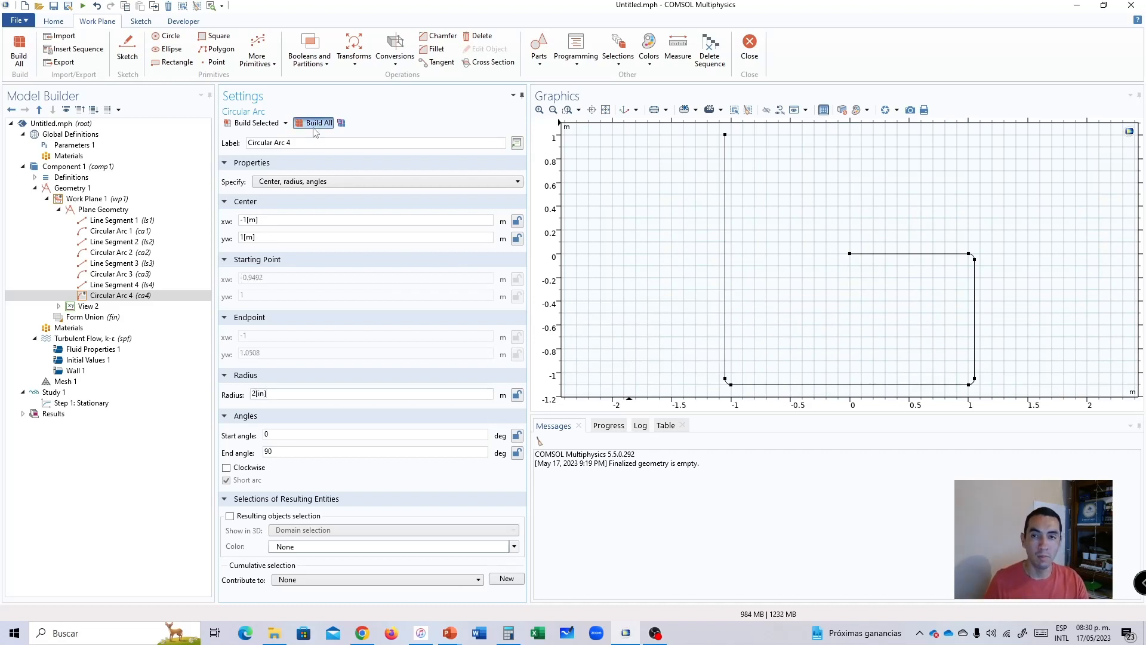
Set the fourth arc's start angle to 90 and end angle to 180 degrees and rebuild the geometry.
{"action": "double_click", "coordinate": [286, 435]}
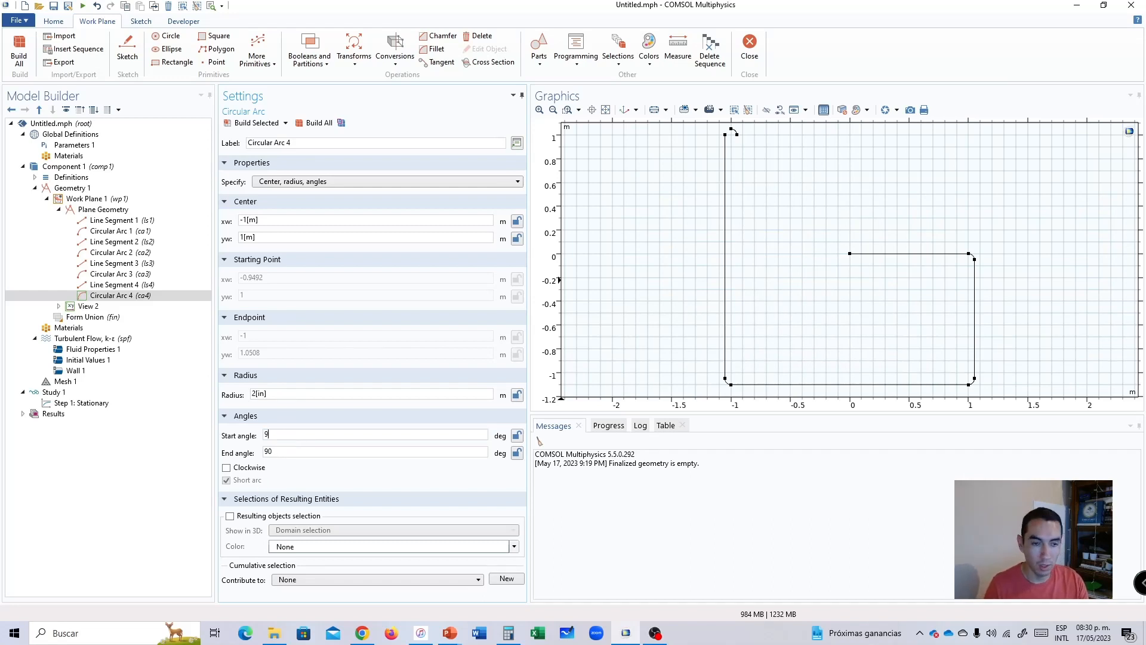
{"action": "double_click", "coordinate": [292, 452]}
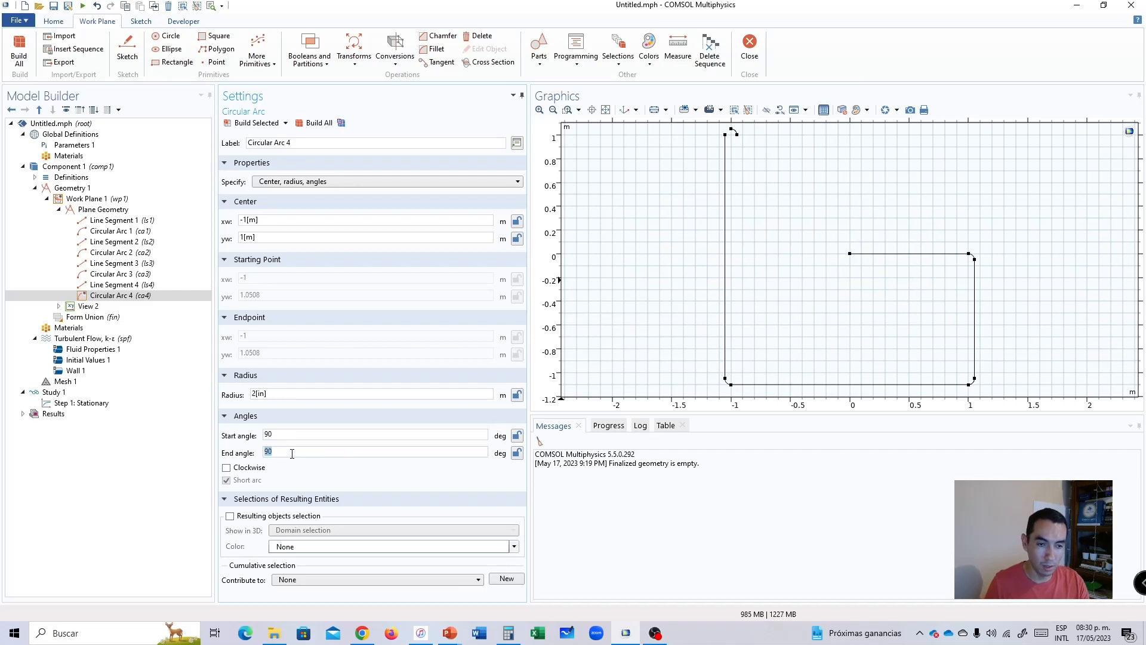
{"action": "type", "text": "180"}
{"action": "left_click", "coordinate": [313, 122]}
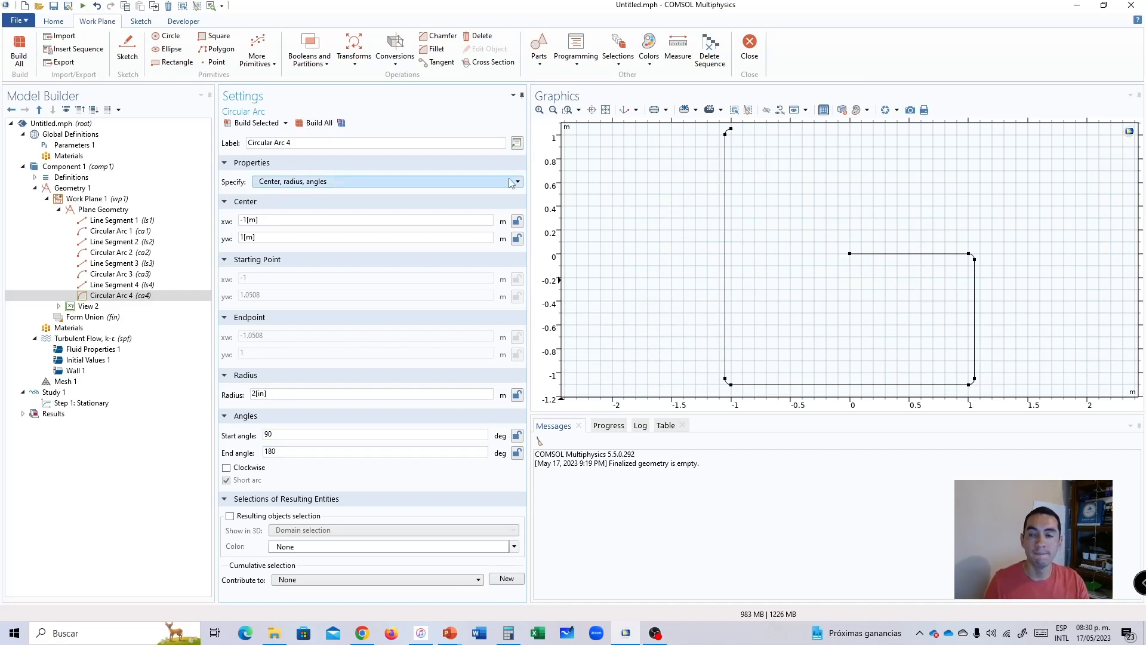
{"action": "left_click", "coordinate": [76, 485]}
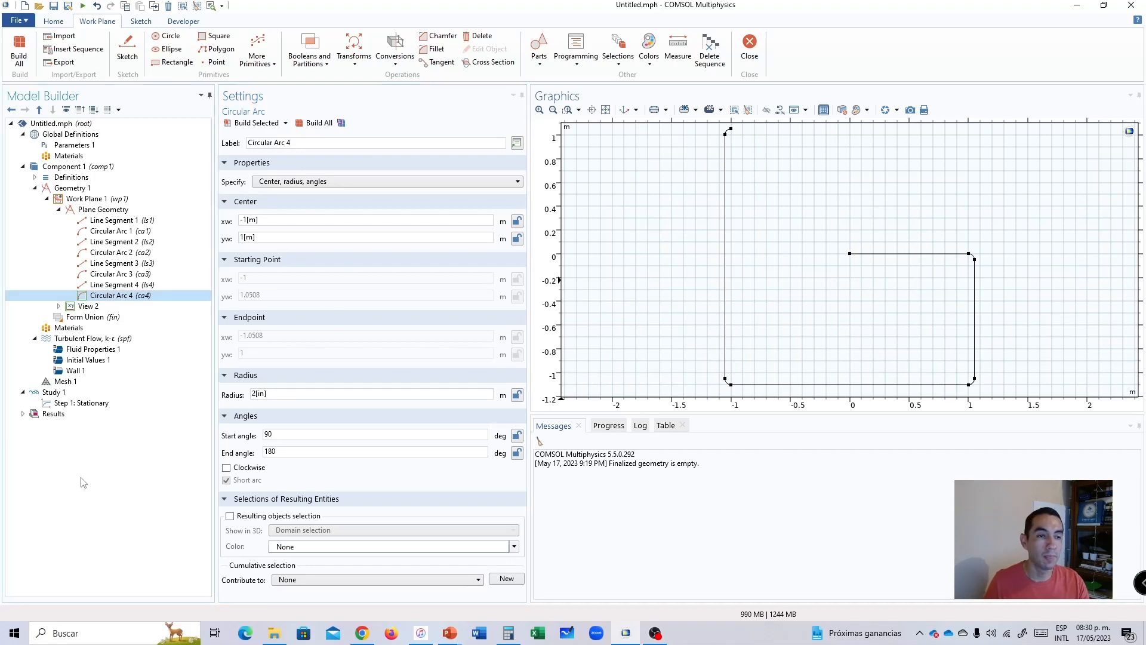
Add a fifth line segment to the plane geometry, starting at the open end vertex of the fourth circular arc.
{"action": "left_click", "coordinate": [91, 212]}
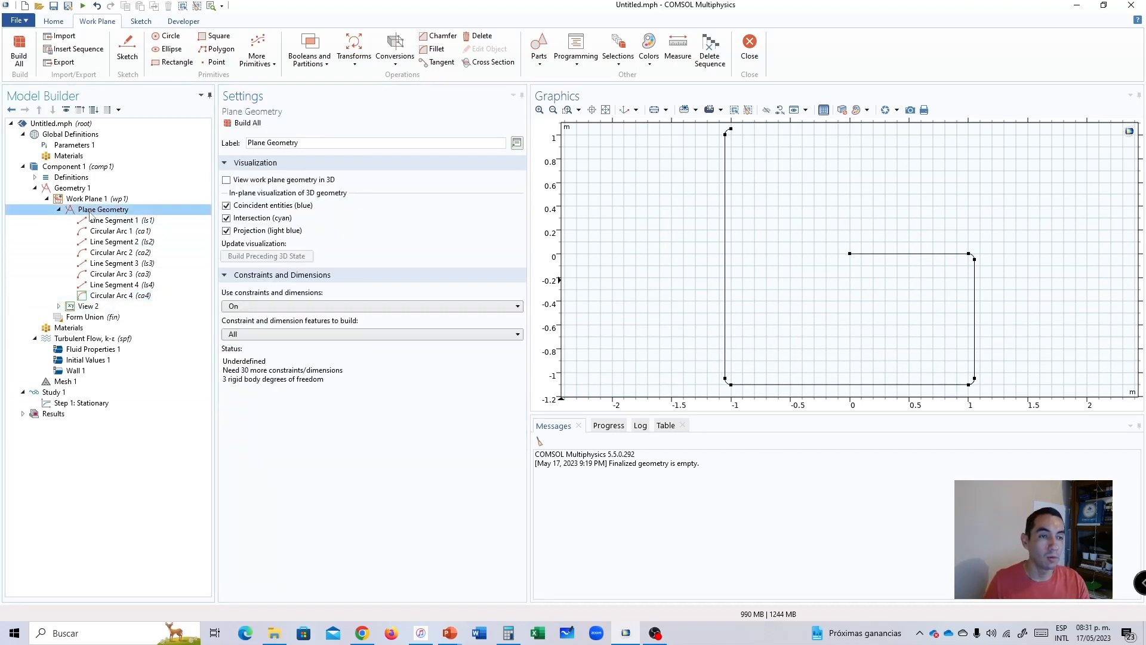
{"action": "right_click", "coordinate": [91, 214]}
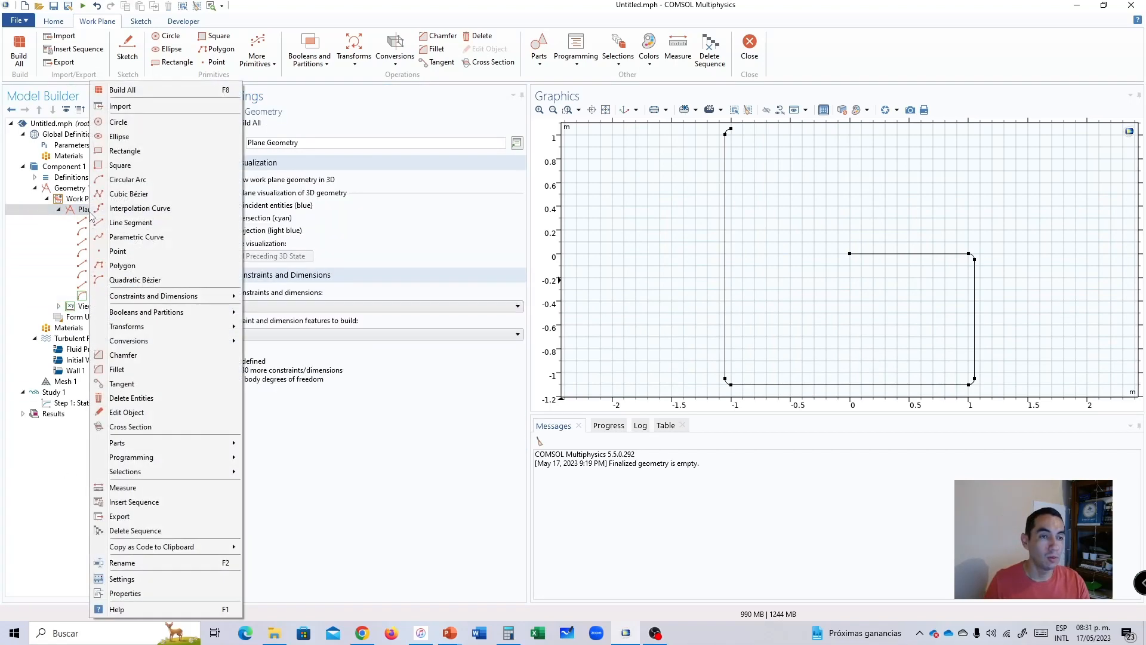
{"action": "left_click", "coordinate": [125, 222]}
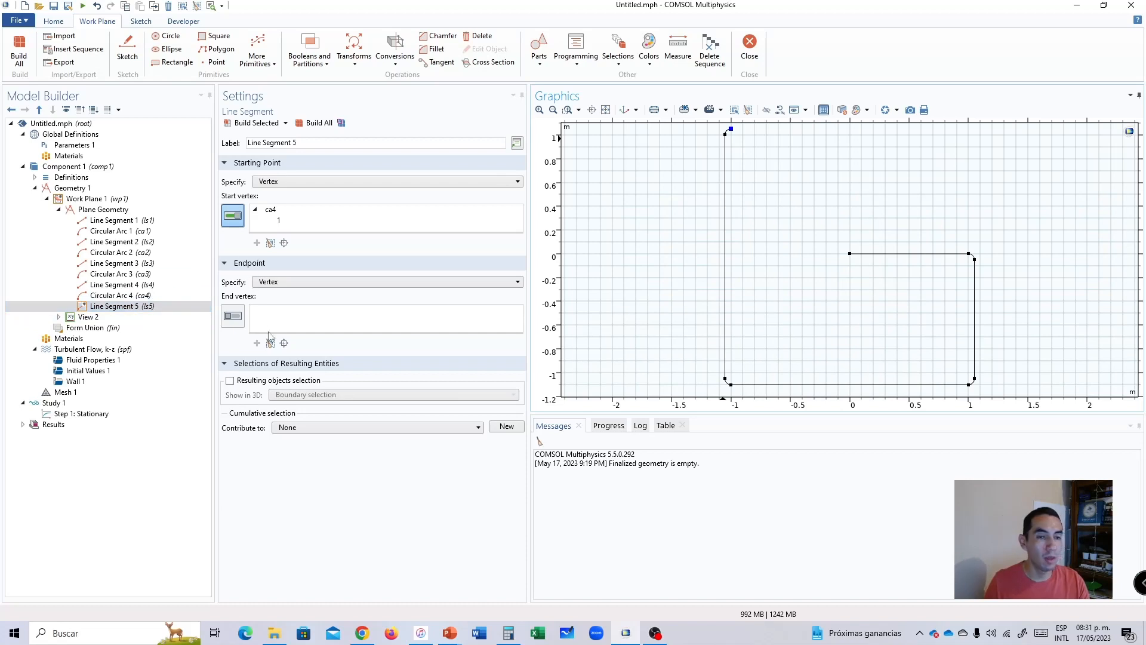
Specify the fifth line segment's endpoint by coordinates at xw 1.5, yw 1.0508 and build it.
{"action": "left_click", "coordinate": [276, 285]}
{"action": "left_click", "coordinate": [281, 308]}
{"action": "double_click", "coordinate": [282, 298]}
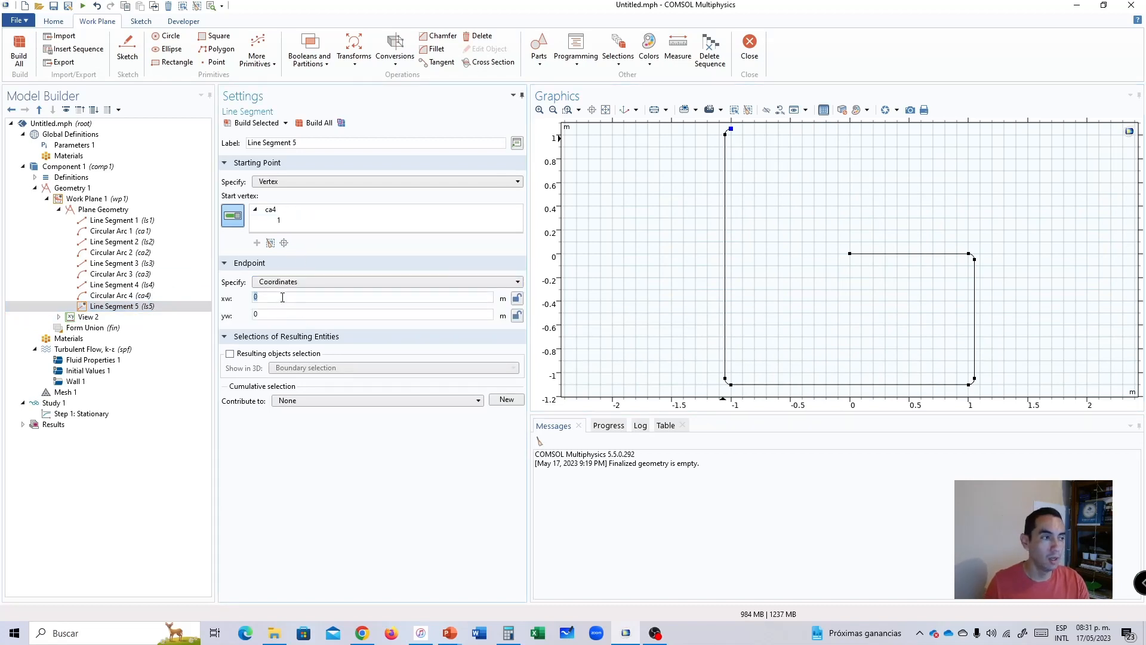
{"action": "type", "text": "1.5"}
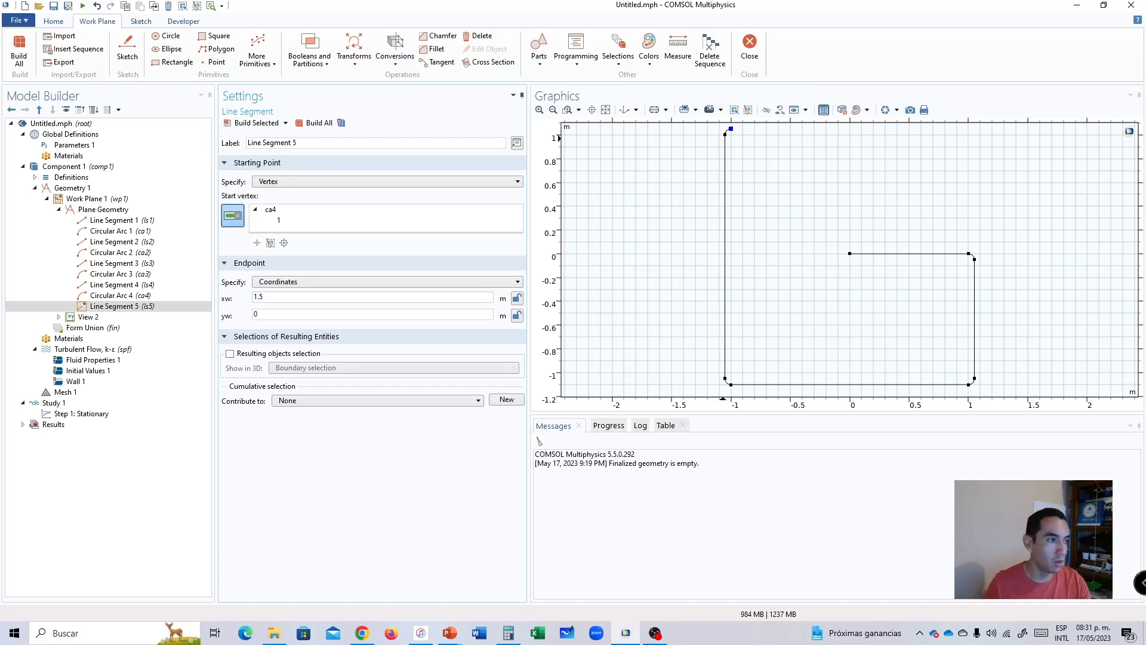
{"action": "left_click_drag", "start_coordinate": [267, 318], "coordinate": [209, 323]}
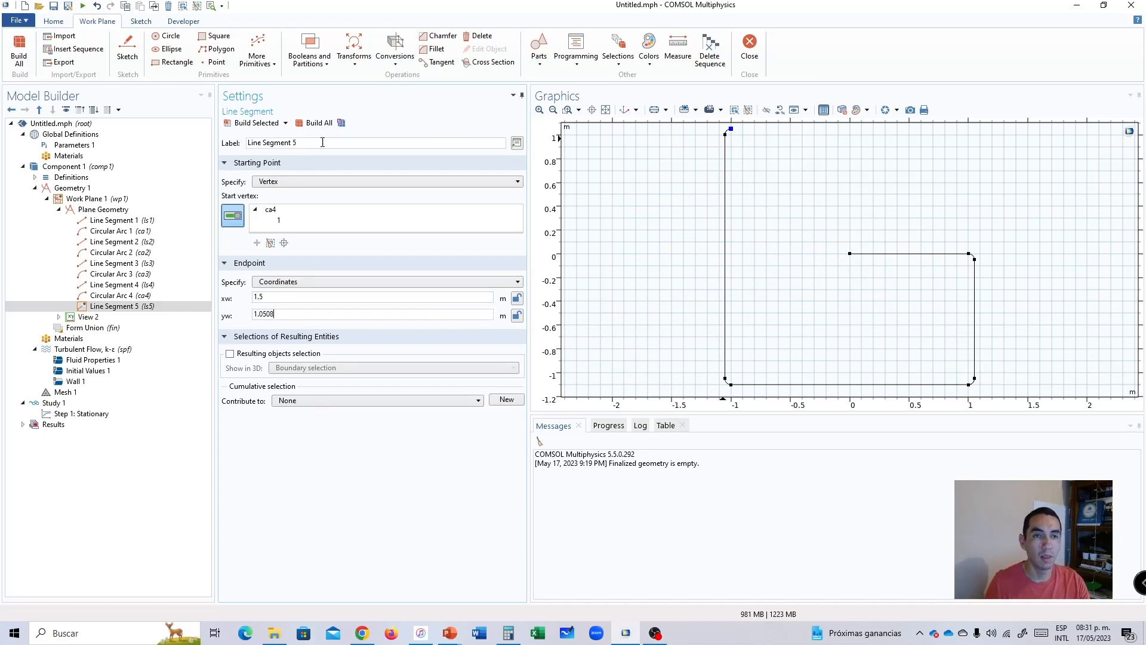
{"action": "left_click", "coordinate": [313, 122]}
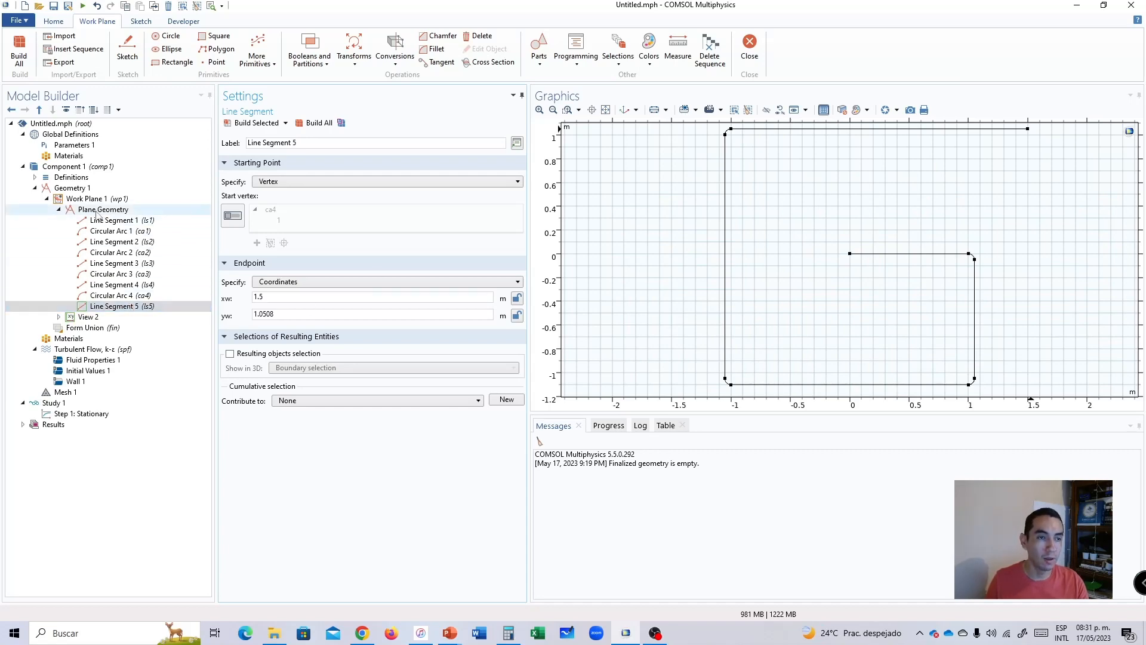
Add a fifth circular arc centred at xw 1.5[m], yw 1[m] with a radius of 2[in] and build it.
{"action": "right_click", "coordinate": [96, 210]}
{"action": "left_click", "coordinate": [134, 179]}
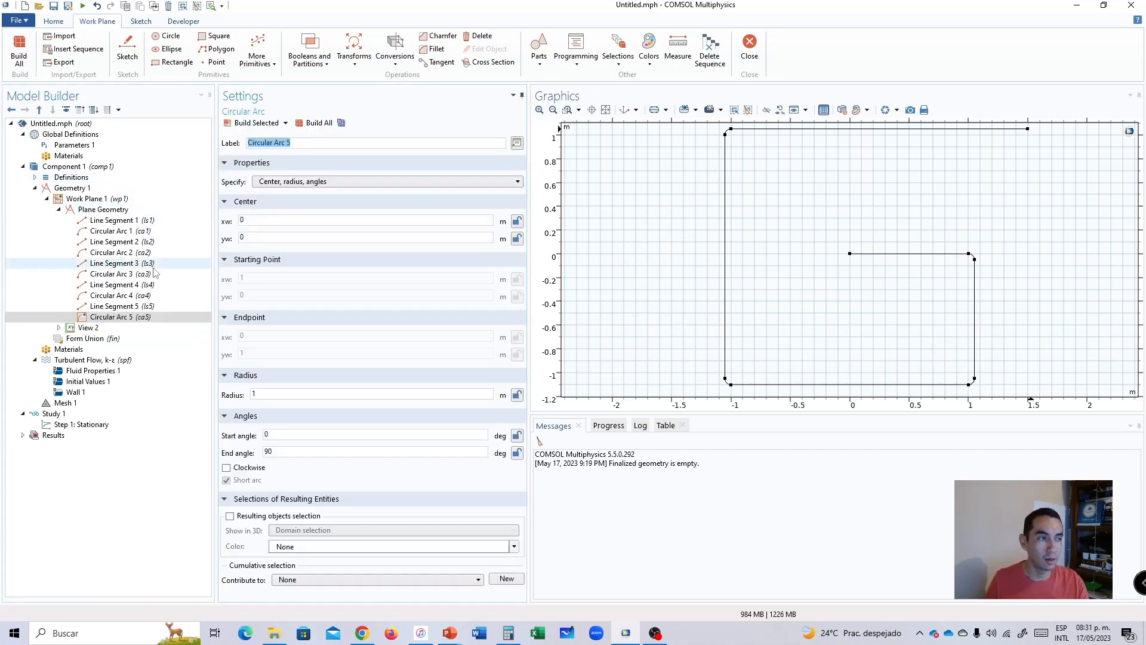
{"action": "key", "text": "alt+Tab"}
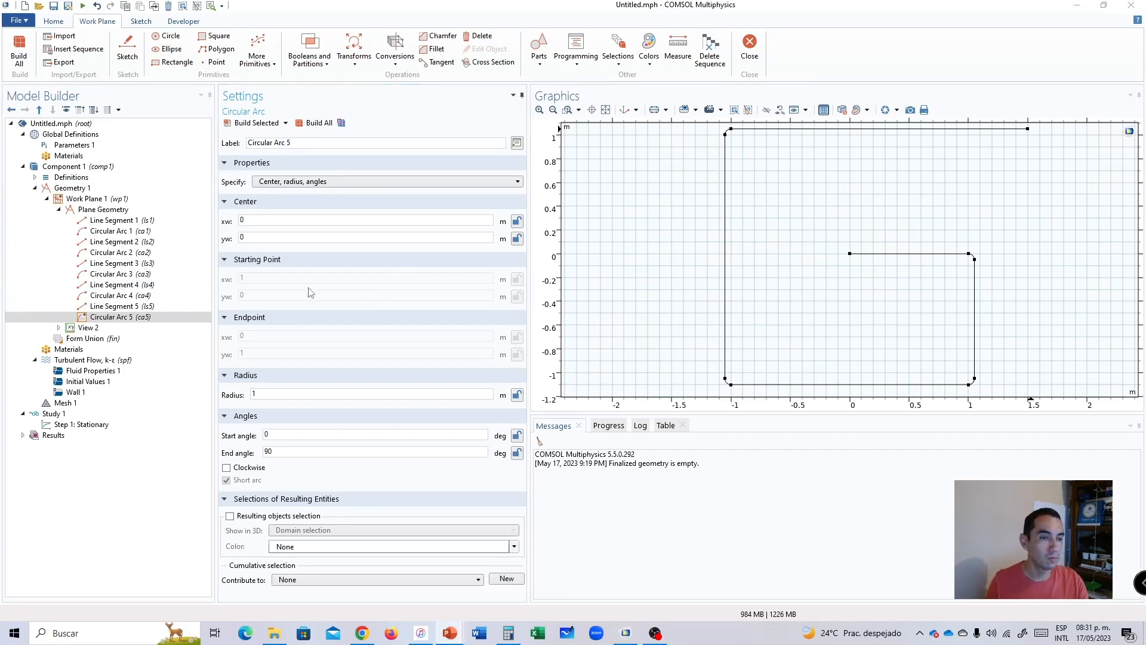
{"action": "left_click", "coordinate": [268, 225]}
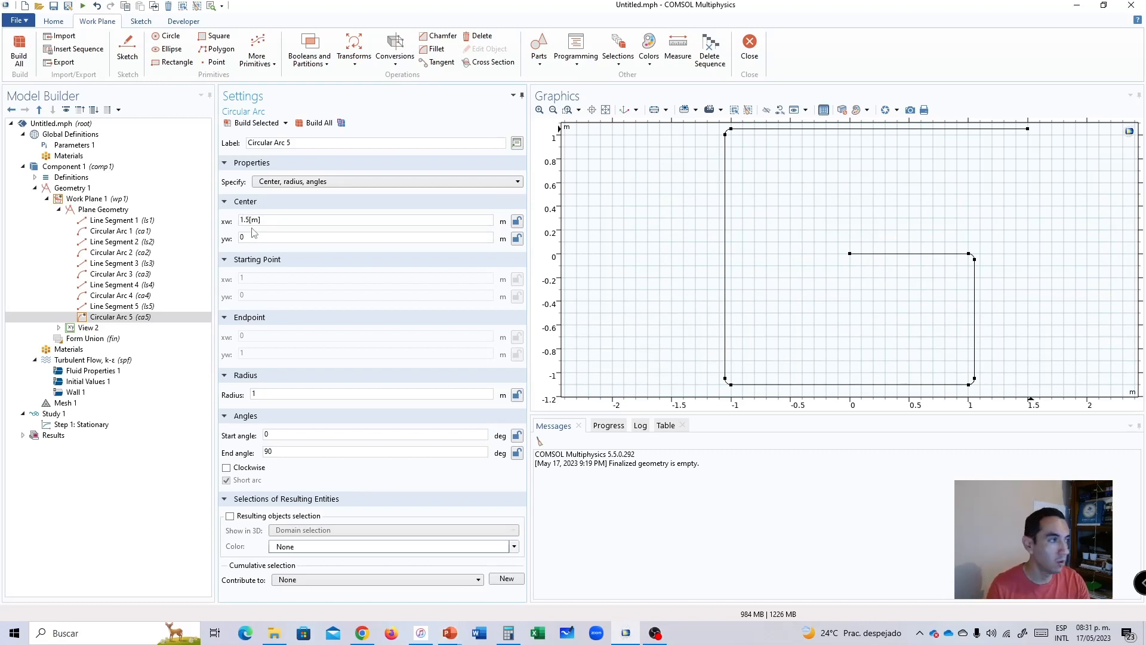
{"action": "key", "text": "Tab"}
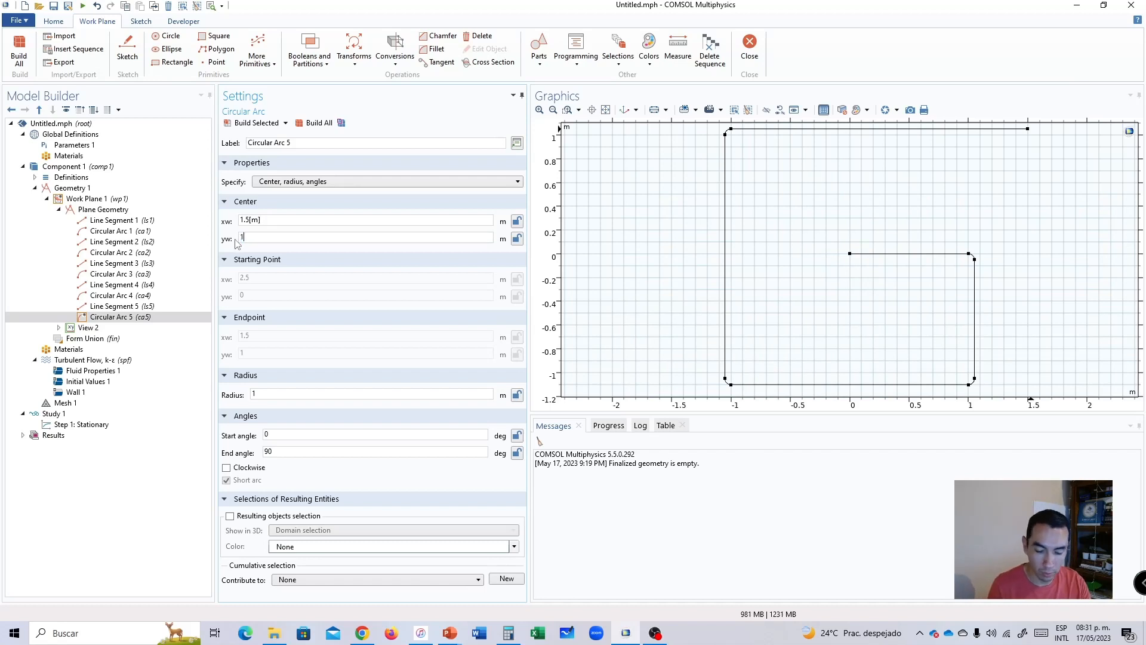
{"action": "left_click_drag", "start_coordinate": [272, 394], "coordinate": [246, 396]}
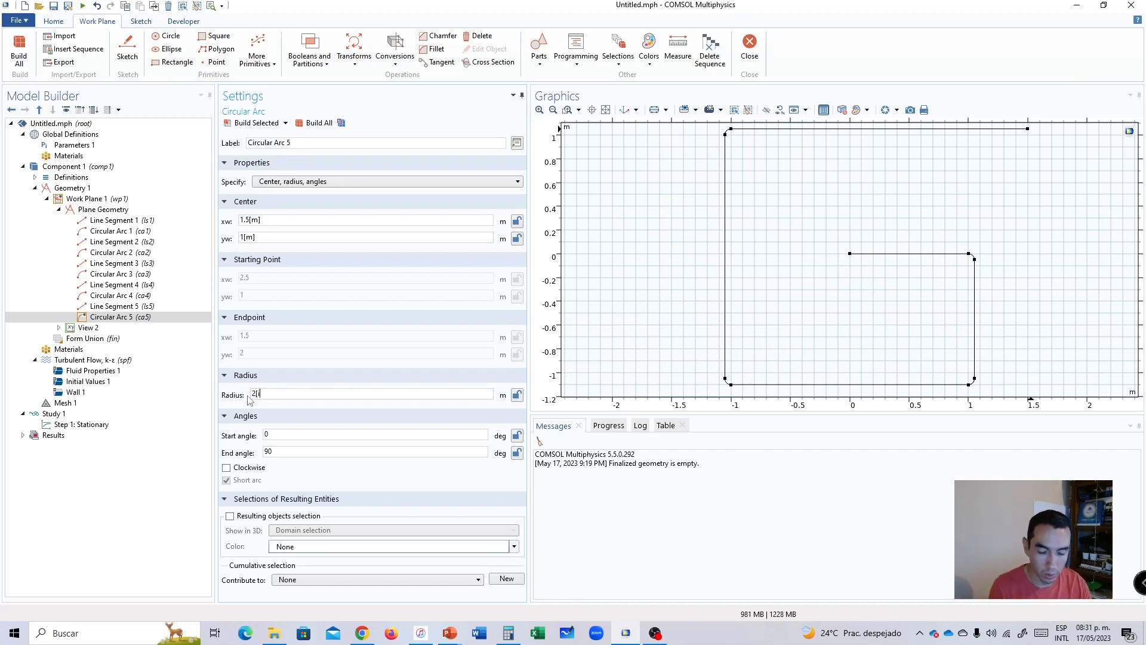
{"action": "type", "text": "2[in]"}
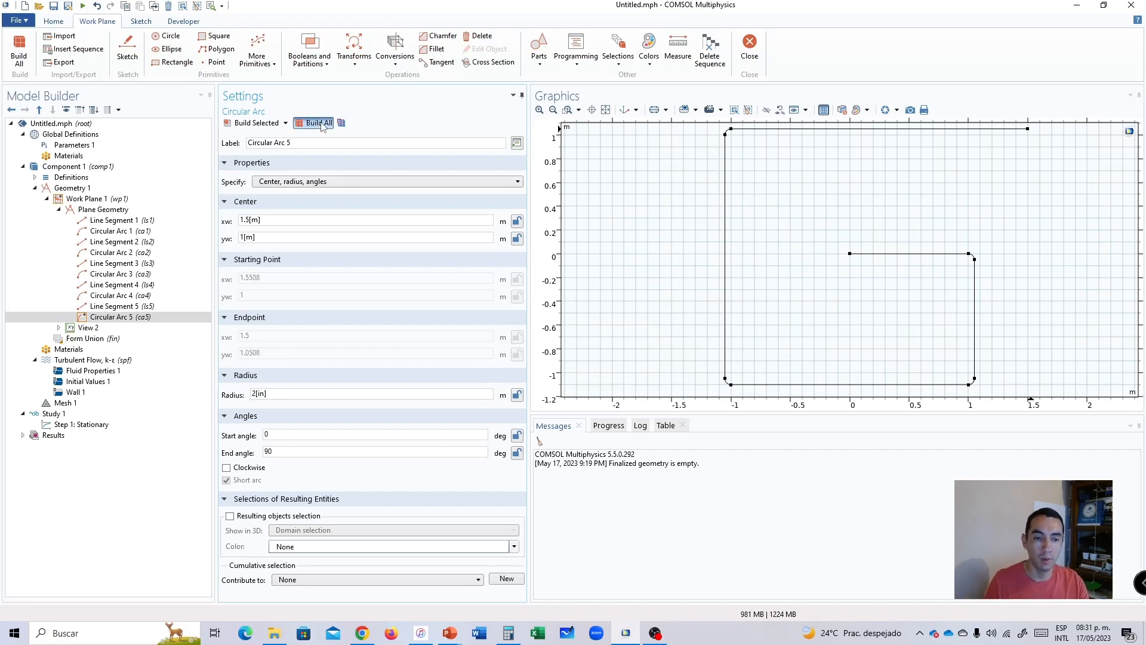
{"action": "left_click", "coordinate": [319, 123]}
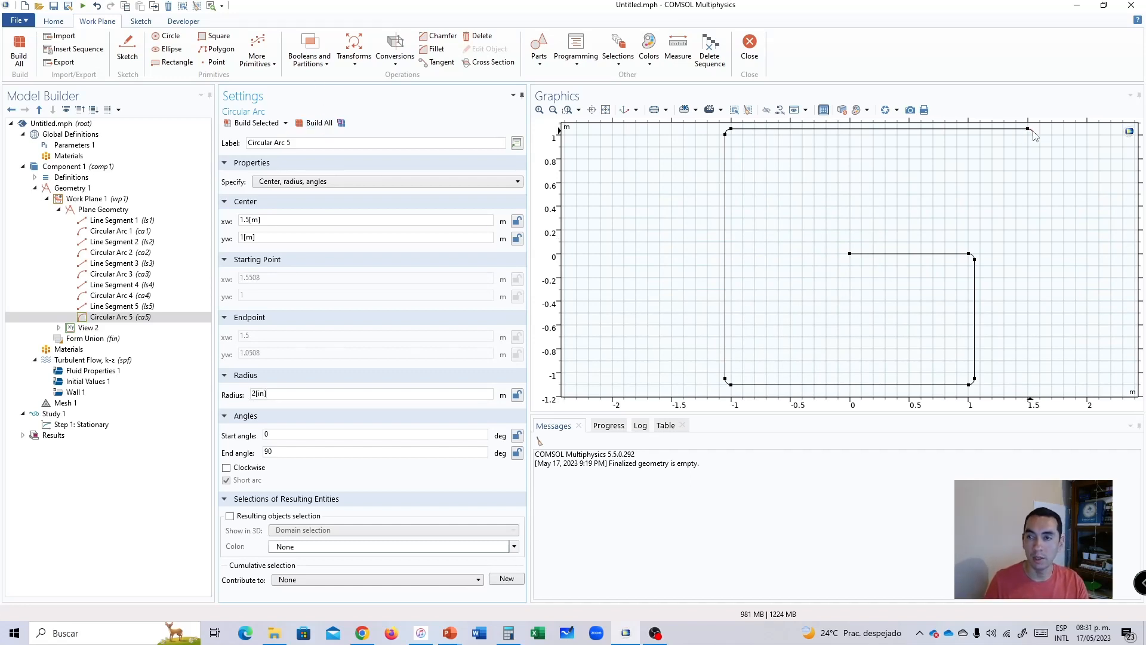
Add a sixth line segment starting at the open end vertex of the fifth arc, with its endpoint specified by coordinates.
{"action": "left_click", "coordinate": [84, 209]}
{"action": "right_click", "coordinate": [82, 209]}
{"action": "left_click", "coordinate": [122, 223]}
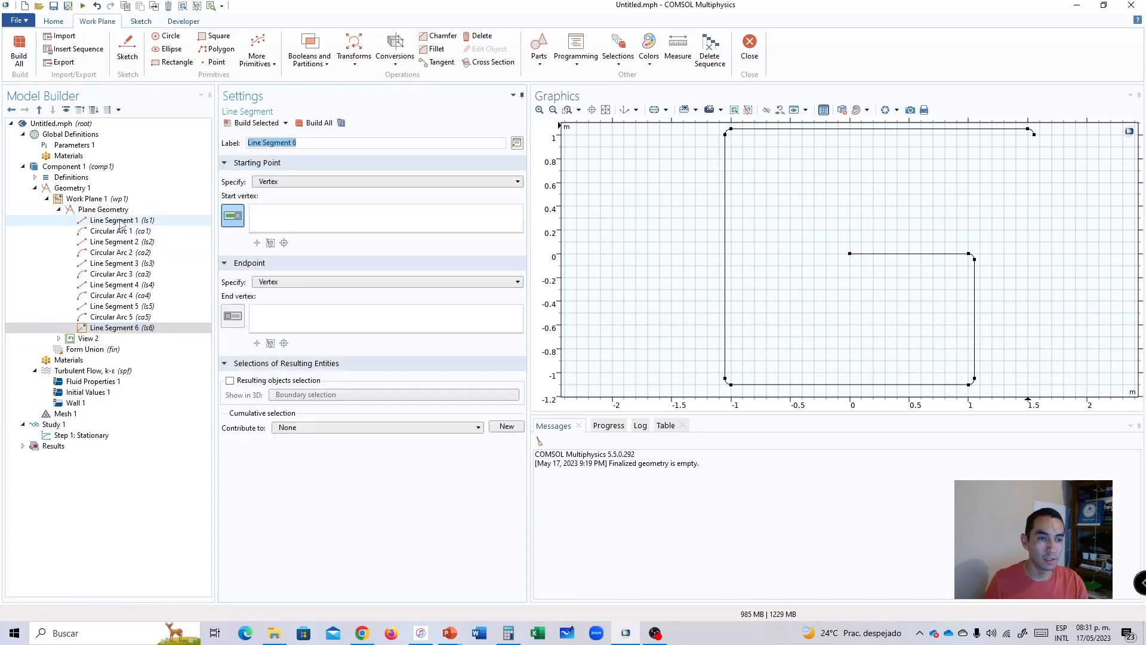
{"action": "left_click", "coordinate": [1034, 134]}
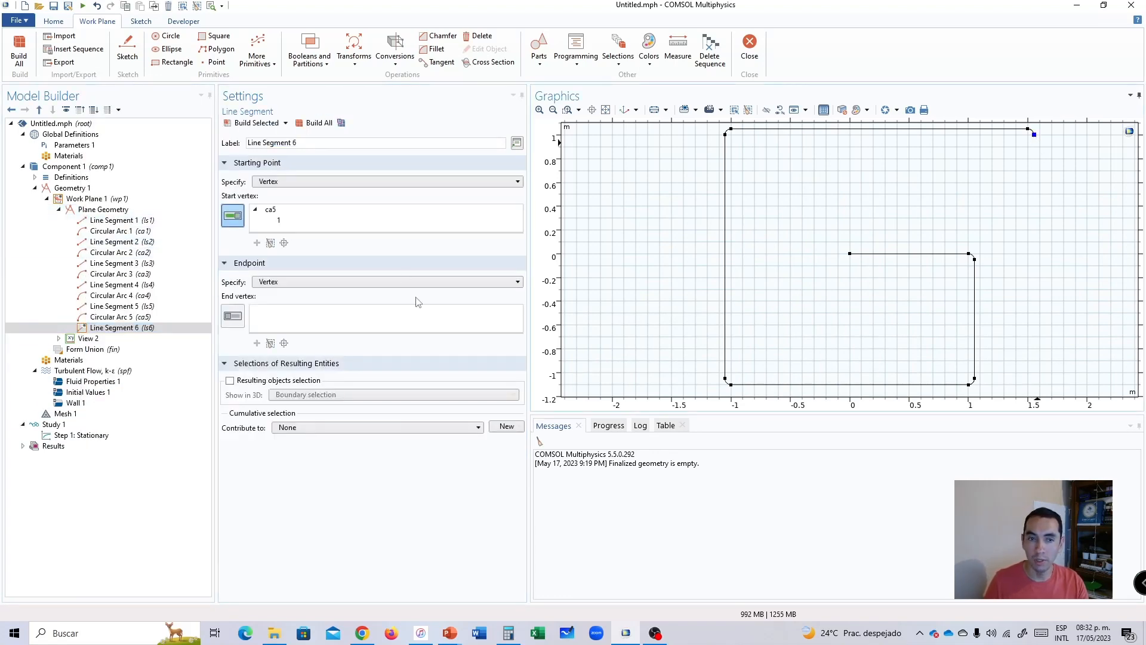
{"action": "left_click", "coordinate": [255, 306]}
{"action": "left_click", "coordinate": [269, 281]}
{"action": "left_click", "coordinate": [271, 306]}
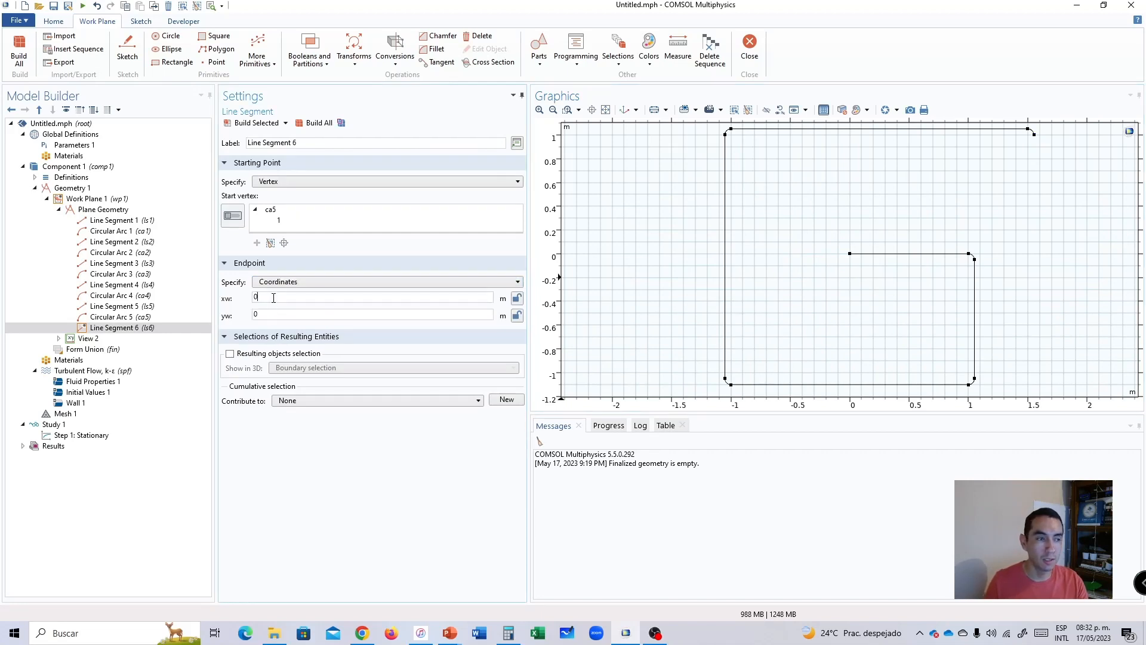
Try the sixth line segment's endpoint at xw 1.5[in], yw 360 and build the plane geometry.
{"action": "key", "text": "alt+Tab"}
{"action": "left_click", "coordinate": [266, 297]}
{"action": "type", "text": "1.5[in]"}
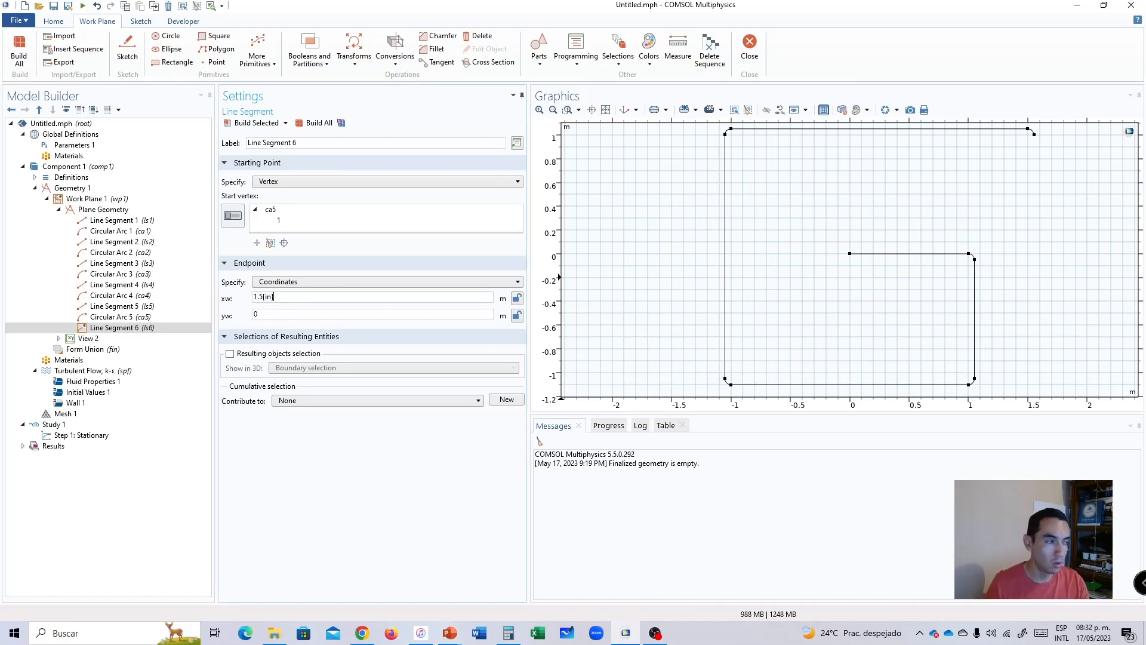
{"action": "left_click", "coordinate": [256, 315]}
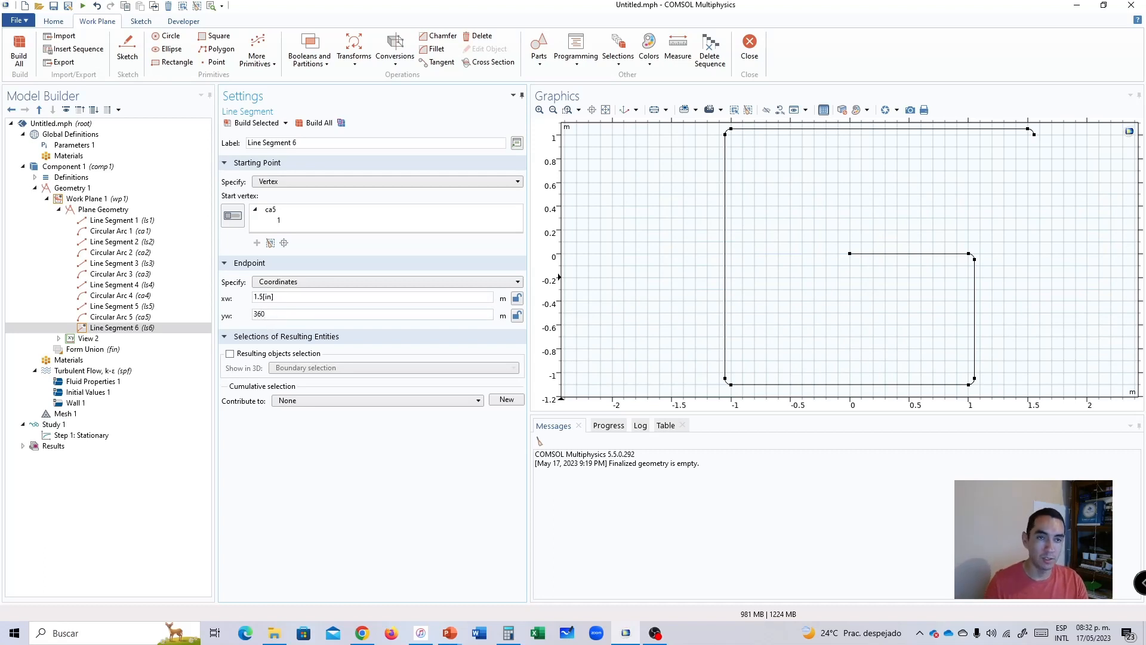
{"action": "left_click", "coordinate": [315, 127]}
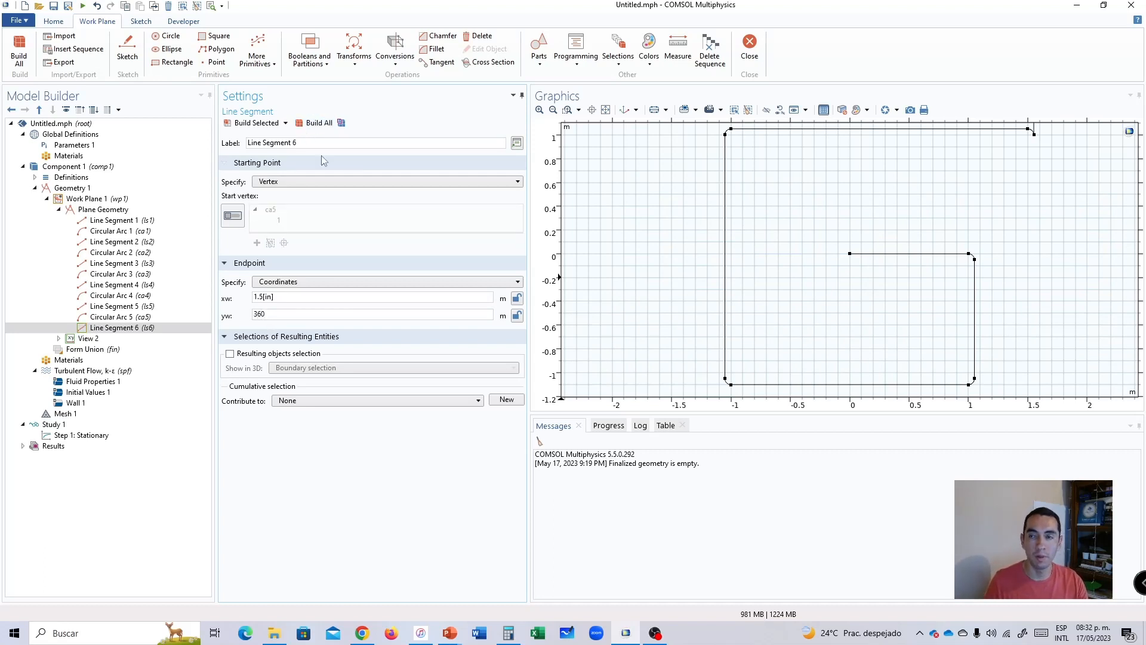
Set the sixth line segment's endpoint to xw 1.5508, yw -1.5, rebuild, and fit the whole path in view.
{"action": "left_click", "coordinate": [282, 315]}
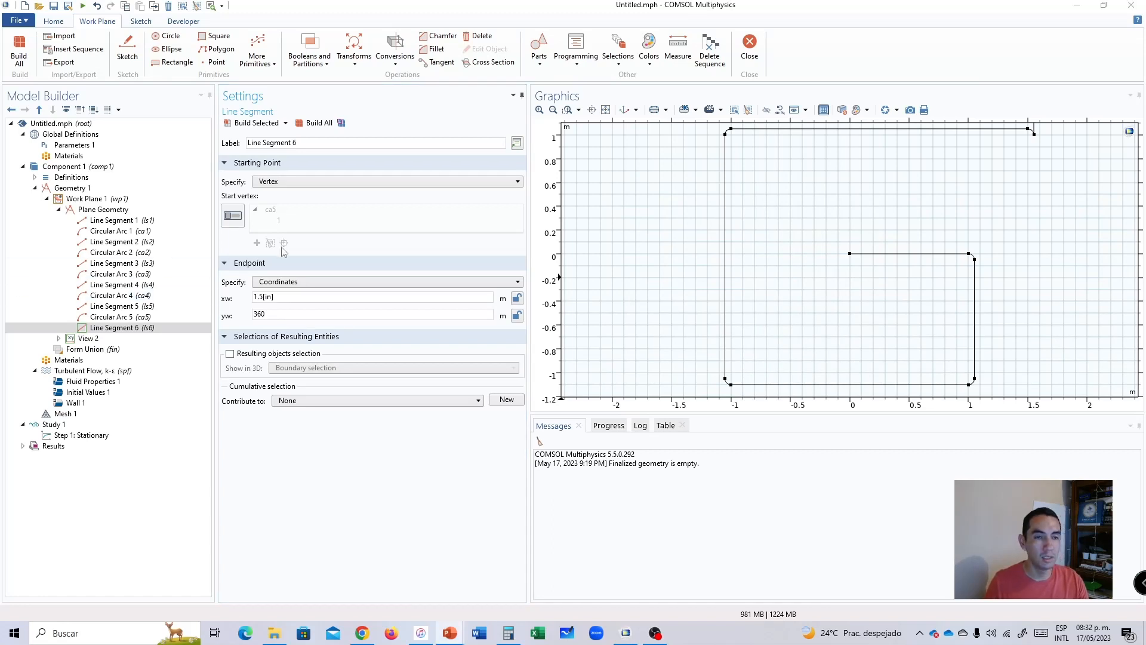
{"action": "double_click", "coordinate": [259, 314]}
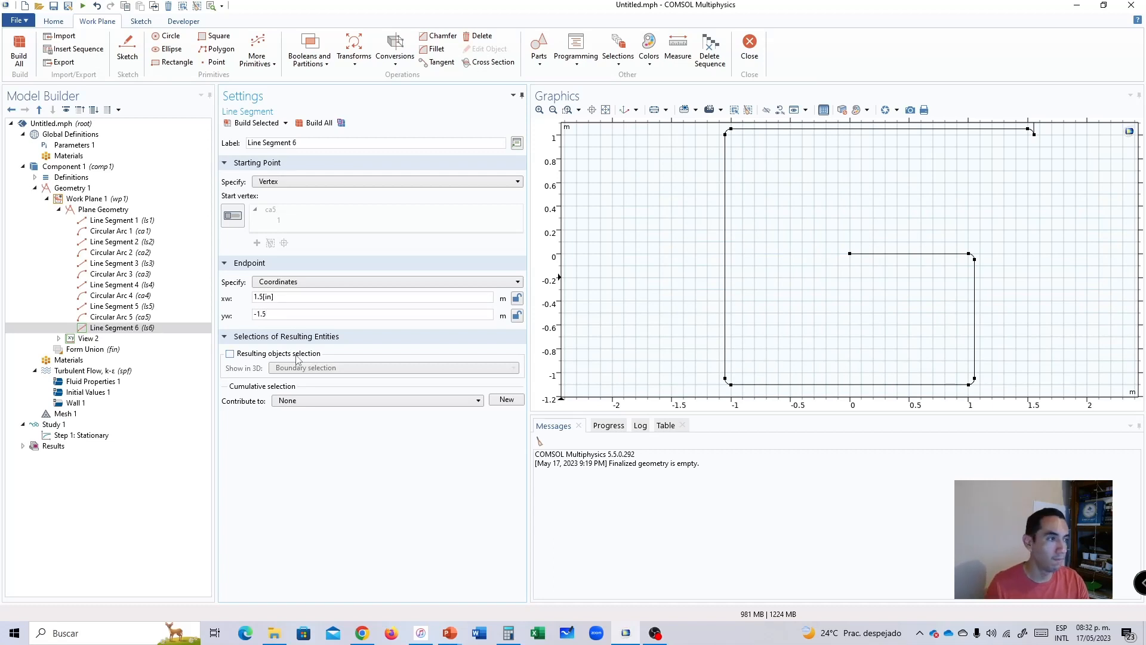
{"action": "left_click_drag", "start_coordinate": [241, 298], "coordinate": [244, 298]}
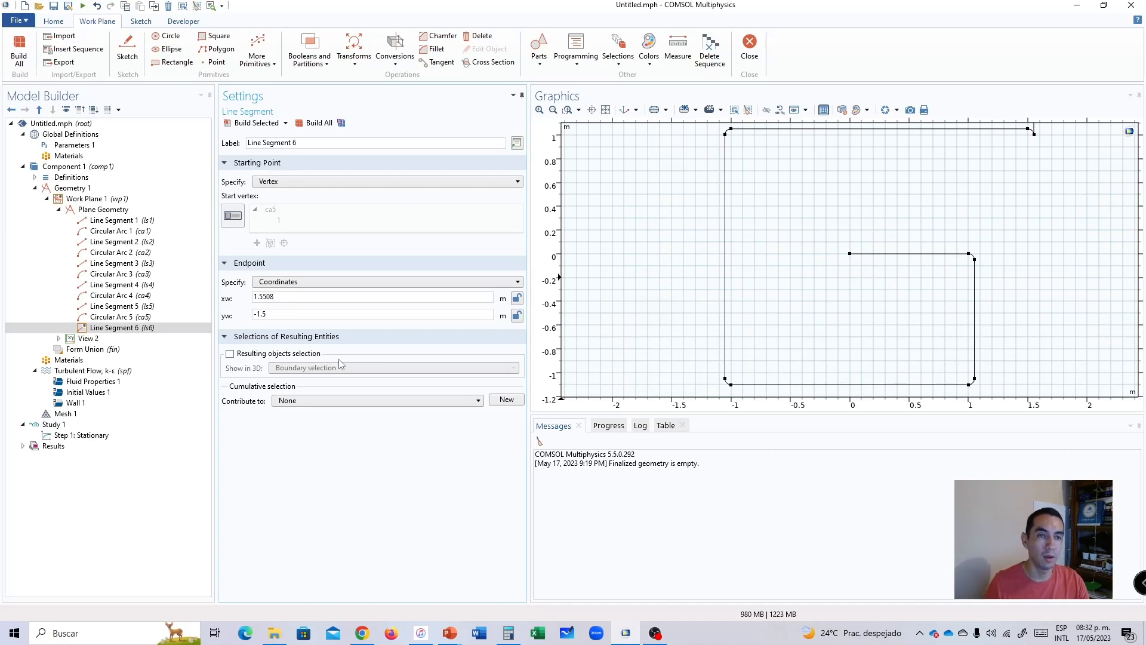
{"action": "left_click", "coordinate": [319, 124]}
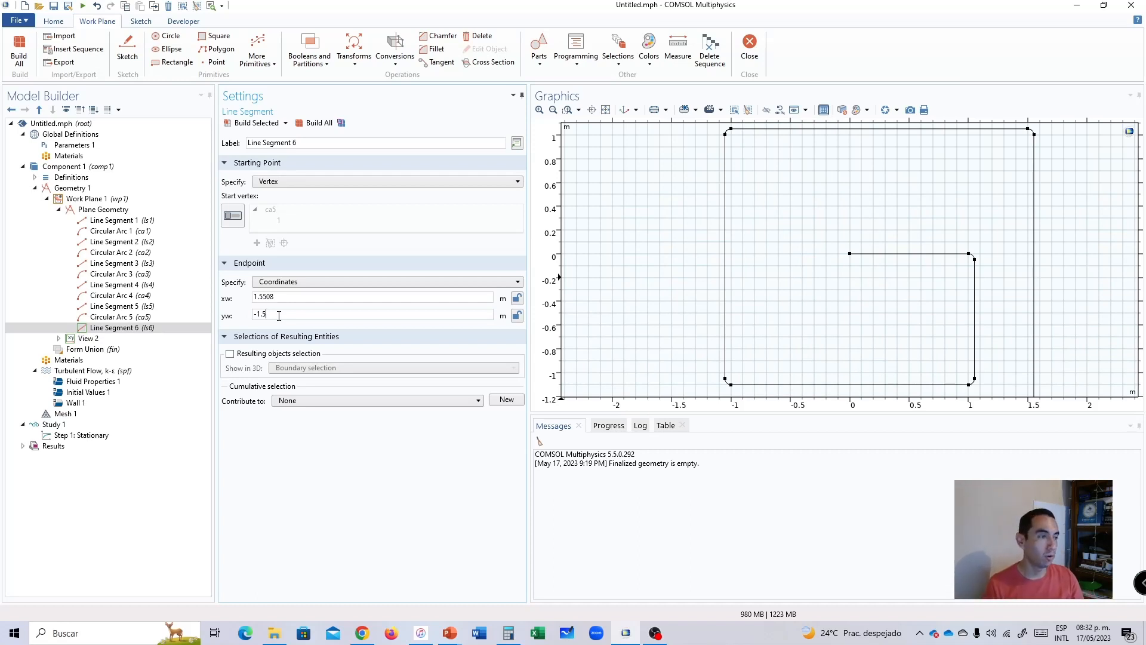
{"action": "left_click", "coordinate": [605, 110]}
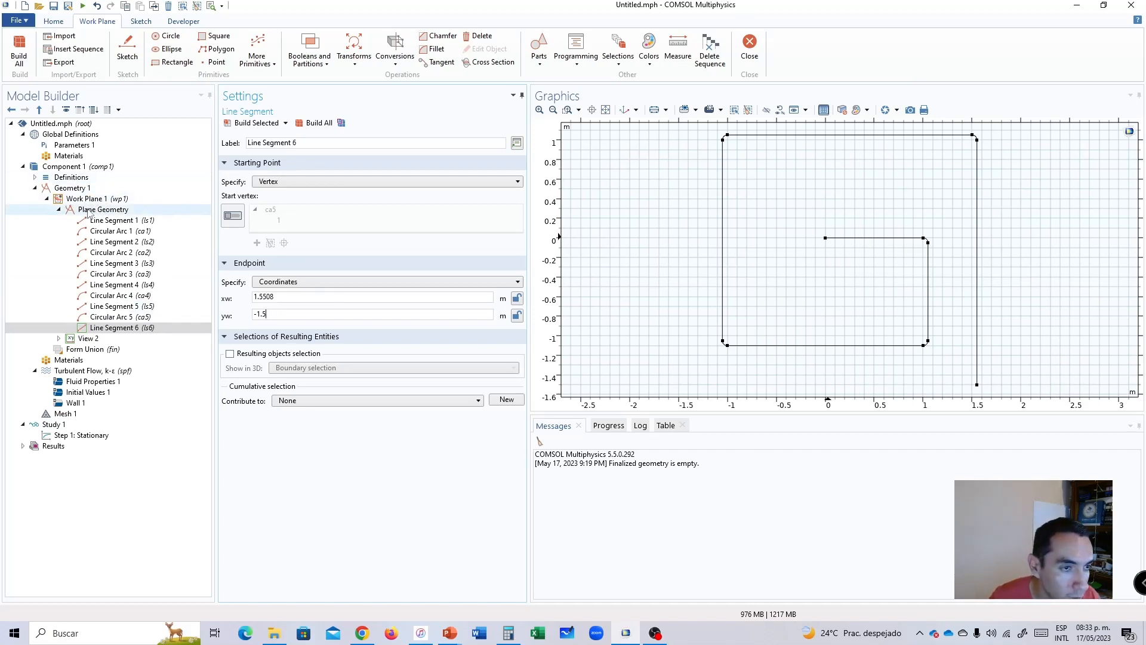
Add a second work plane to the geometry and define it on the yz-plane.
{"action": "right_click", "coordinate": [75, 189]}
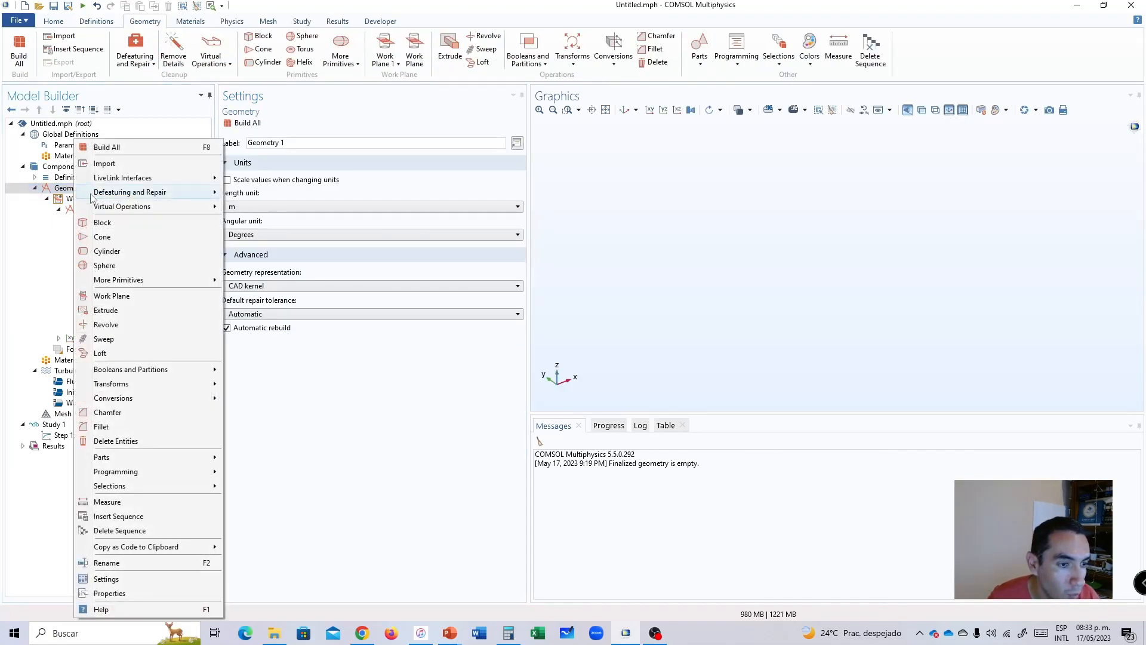
{"action": "left_click", "coordinate": [120, 300]}
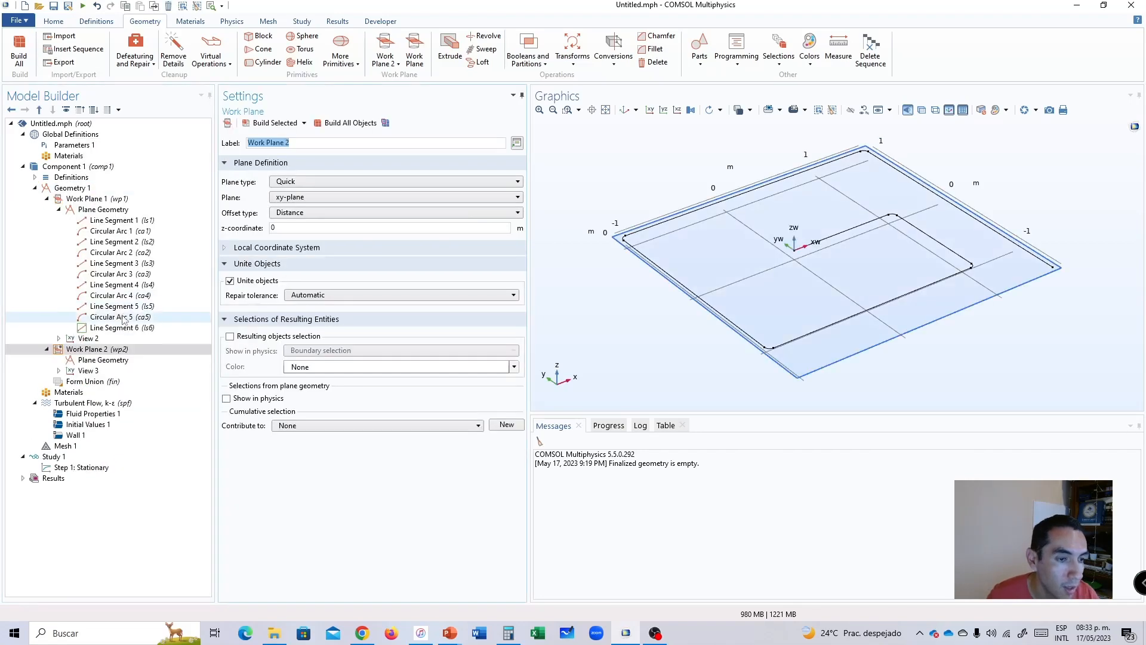
{"action": "left_click", "coordinate": [95, 360]}
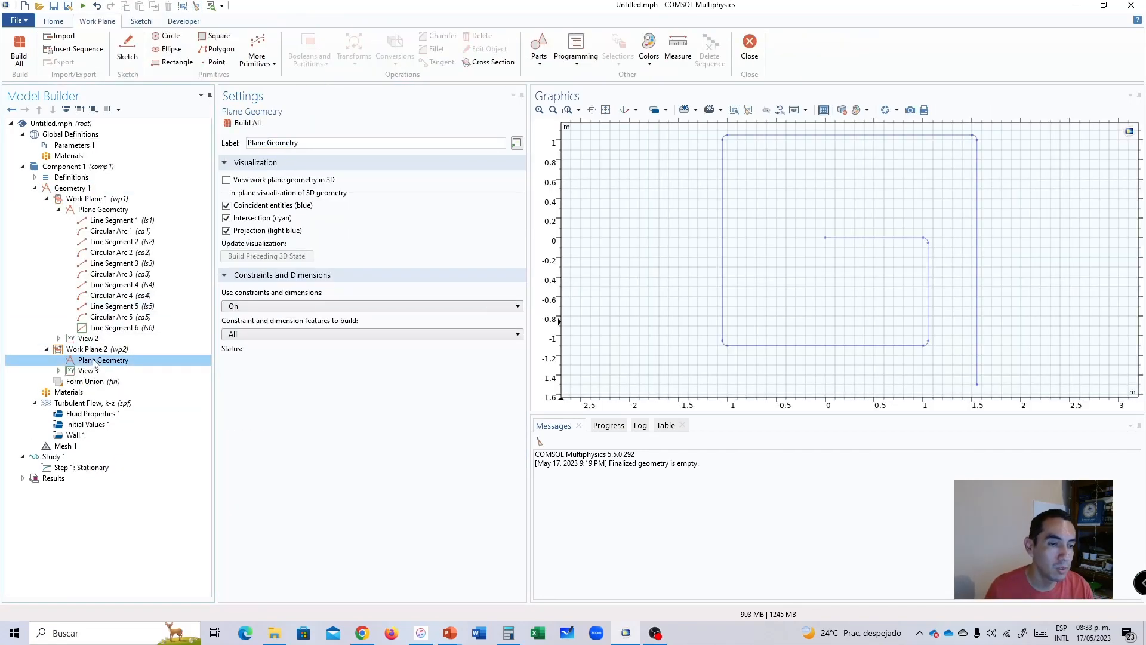
{"action": "right_click", "coordinate": [95, 361]}
{"action": "key", "text": "Escape"}
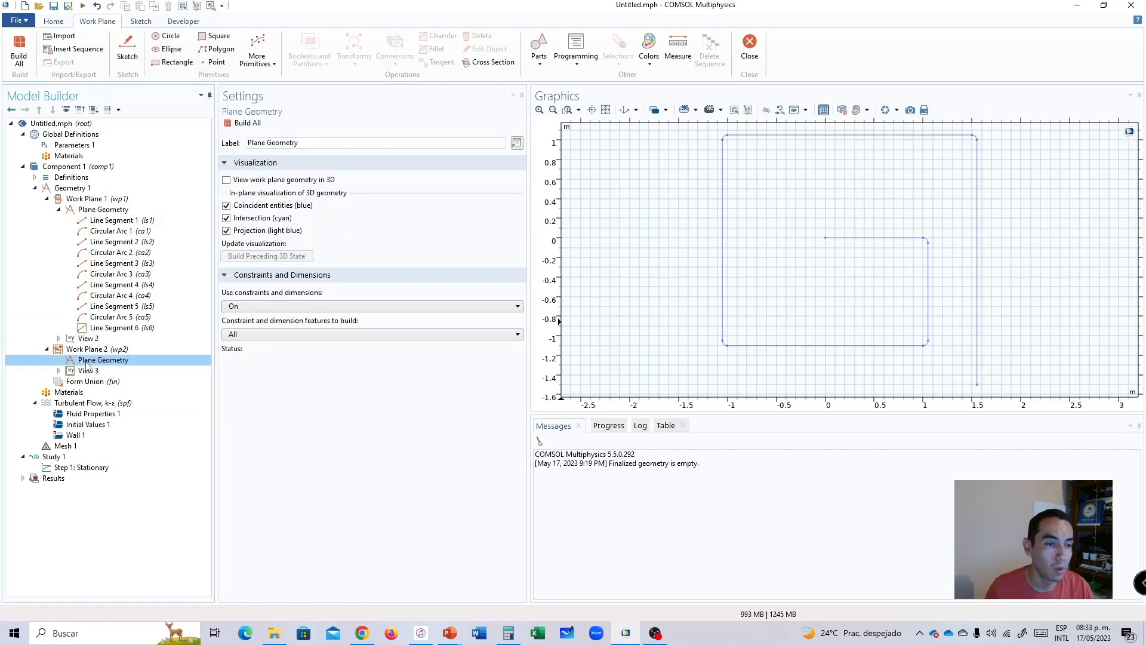
{"action": "left_click", "coordinate": [90, 350]}
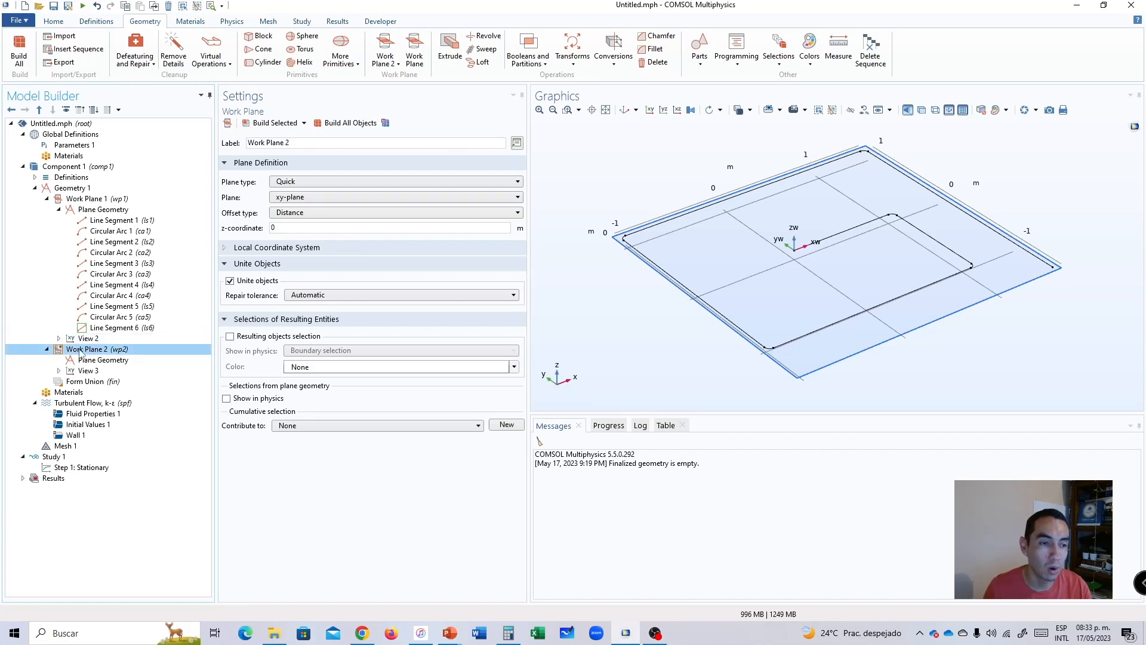
{"action": "left_click", "coordinate": [99, 351]}
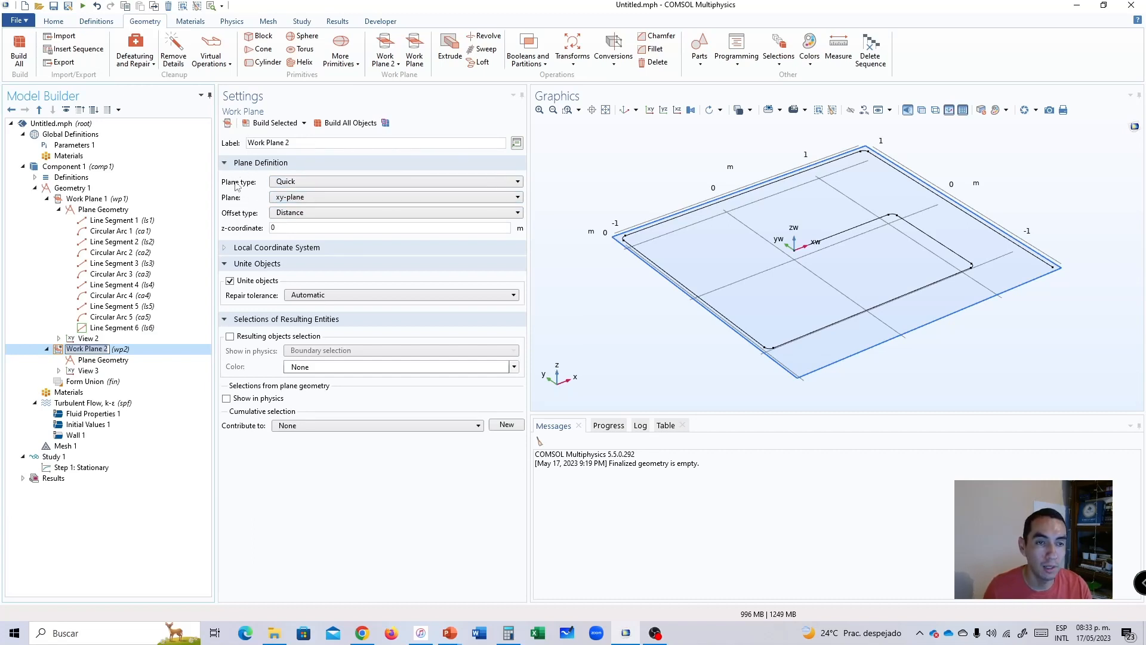
{"action": "left_click", "coordinate": [287, 198]}
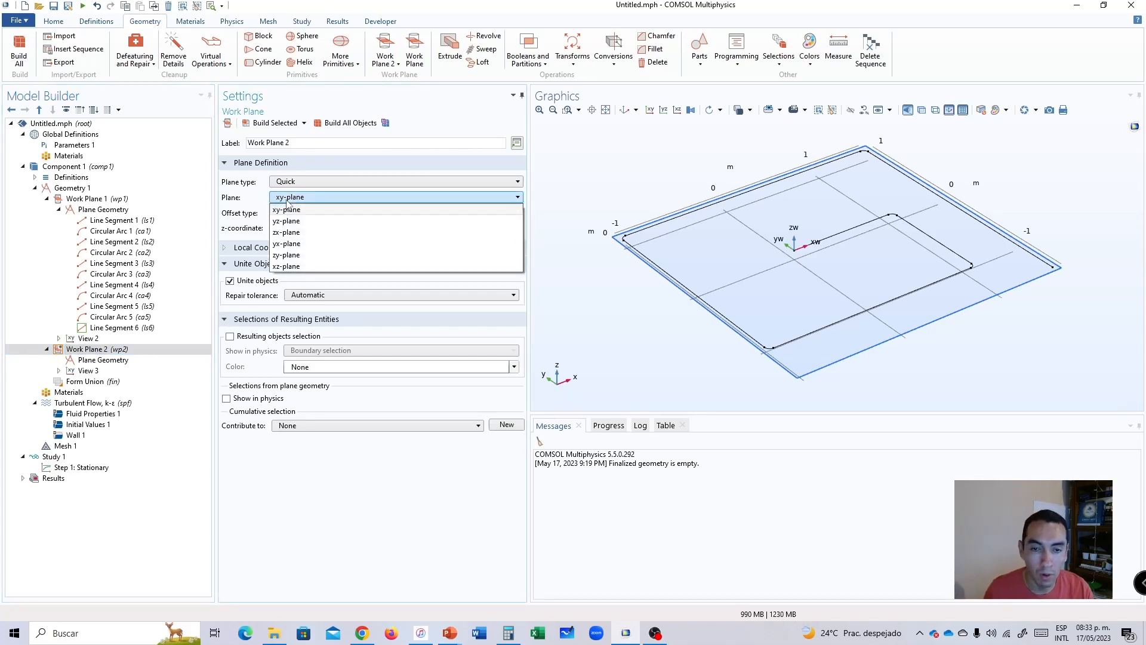
{"action": "left_click", "coordinate": [294, 222]}
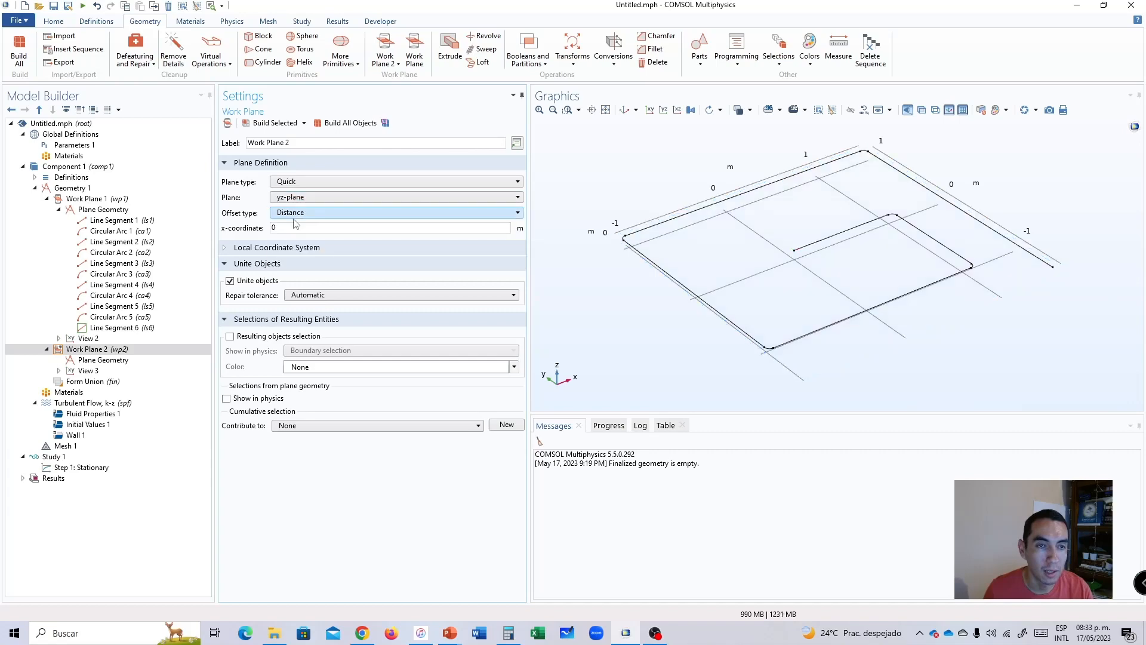
Add a solid circle of radius 1.5[in] centred at the origin to the second work plane's geometry and build it.
{"action": "left_click", "coordinate": [231, 126]}
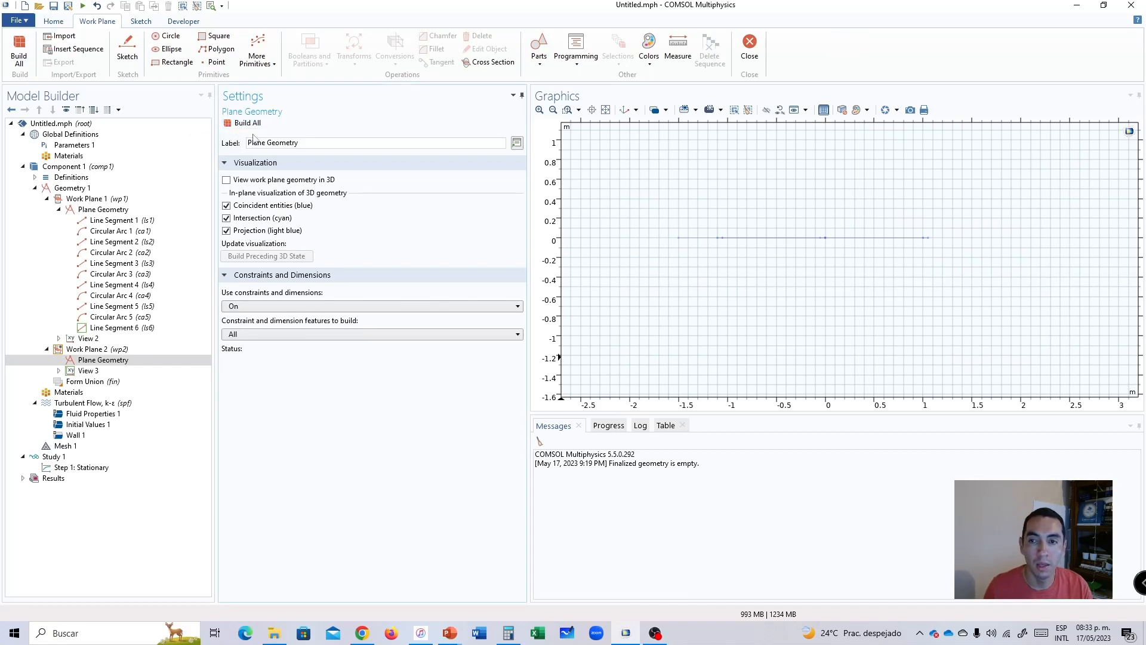
{"action": "left_click", "coordinate": [90, 349]}
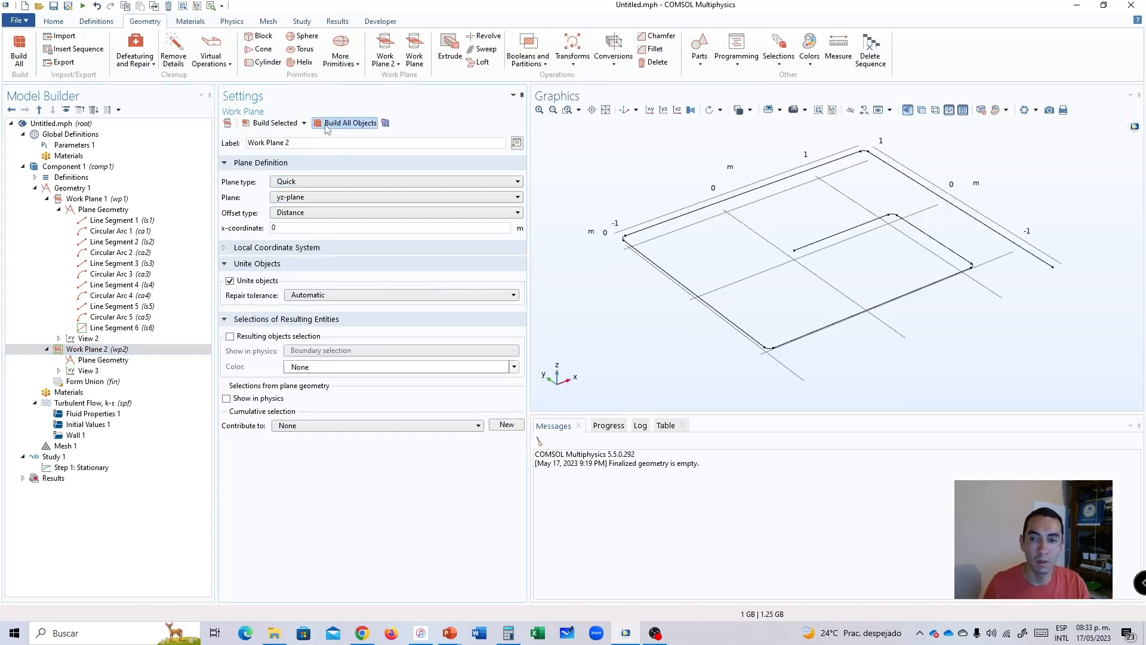
{"action": "left_click", "coordinate": [88, 362]}
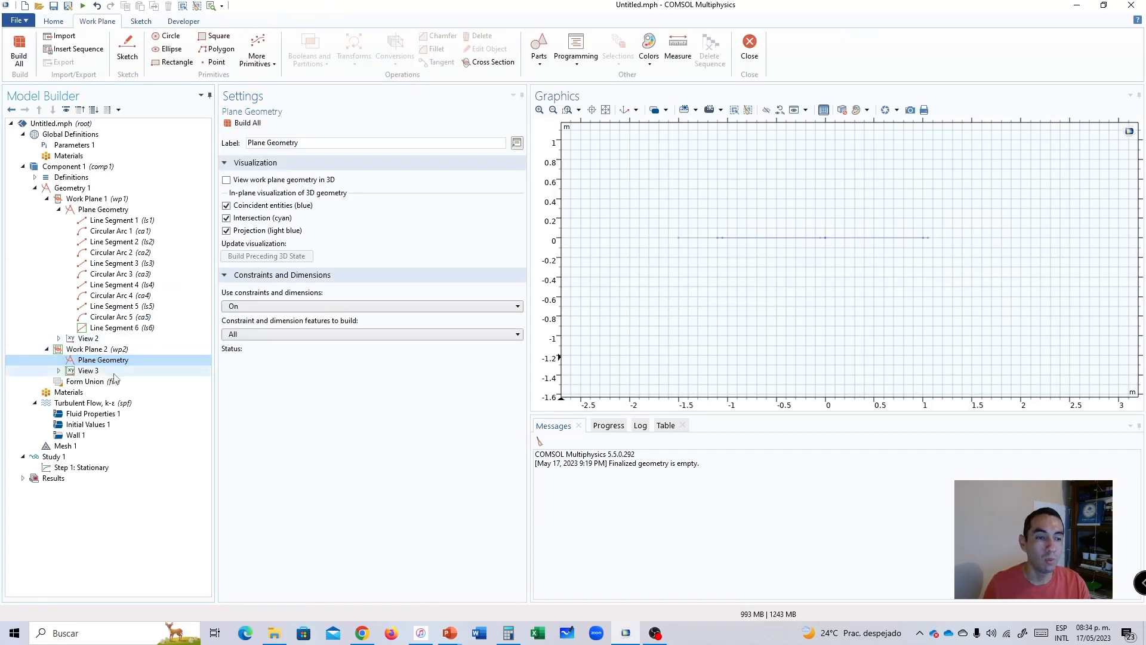
{"action": "right_click", "coordinate": [92, 362]}
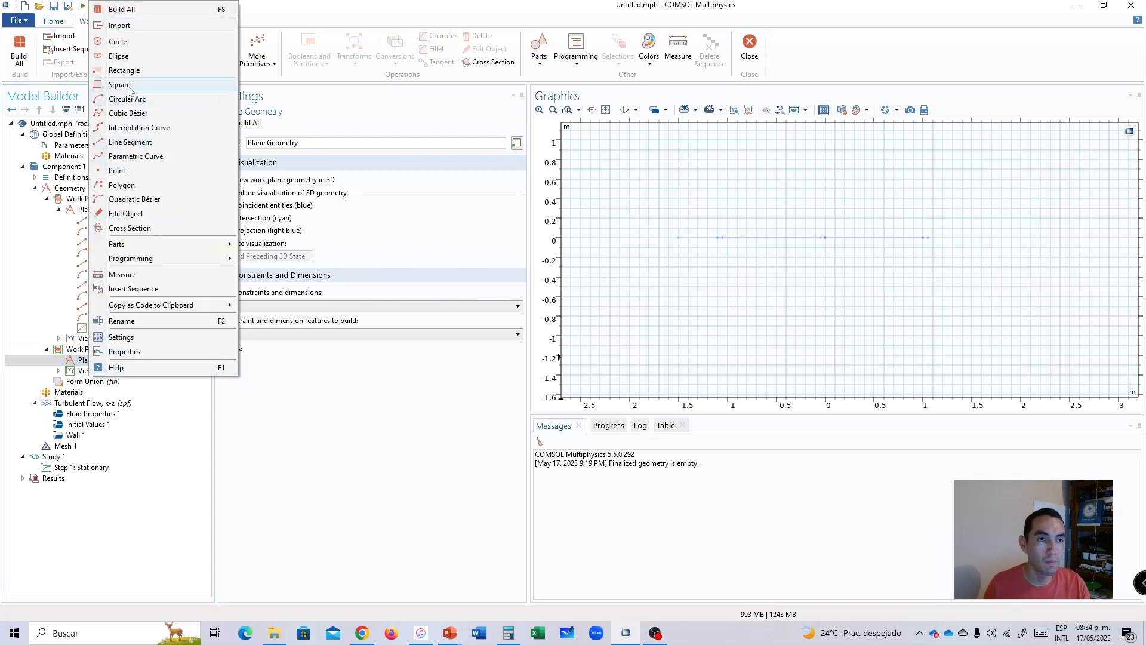
{"action": "left_click", "coordinate": [130, 43]}
{"action": "double_click", "coordinate": [276, 222]}
{"action": "type", "text": "1.5["}
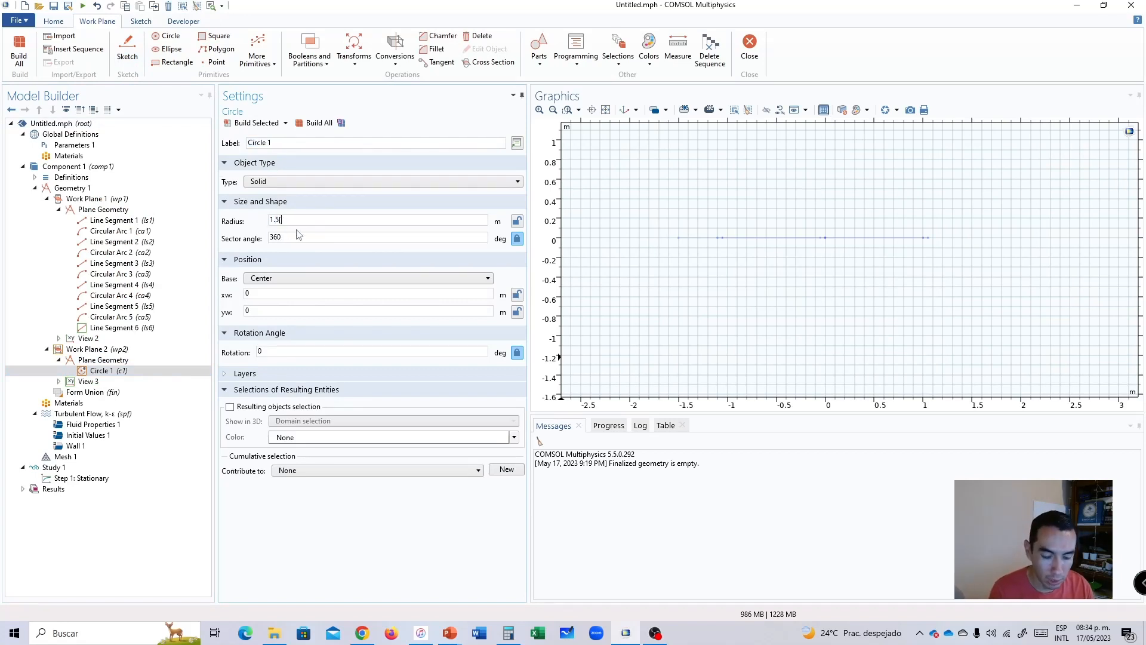
{"action": "type", "text": "m]"}
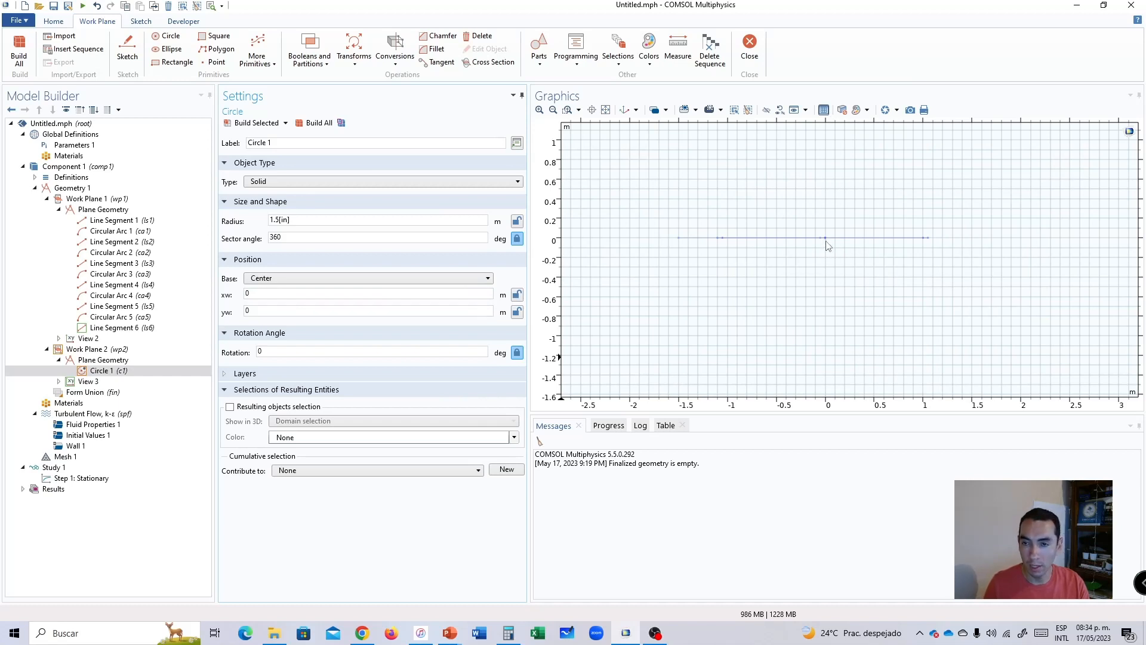
{"action": "left_click", "coordinate": [314, 123]}
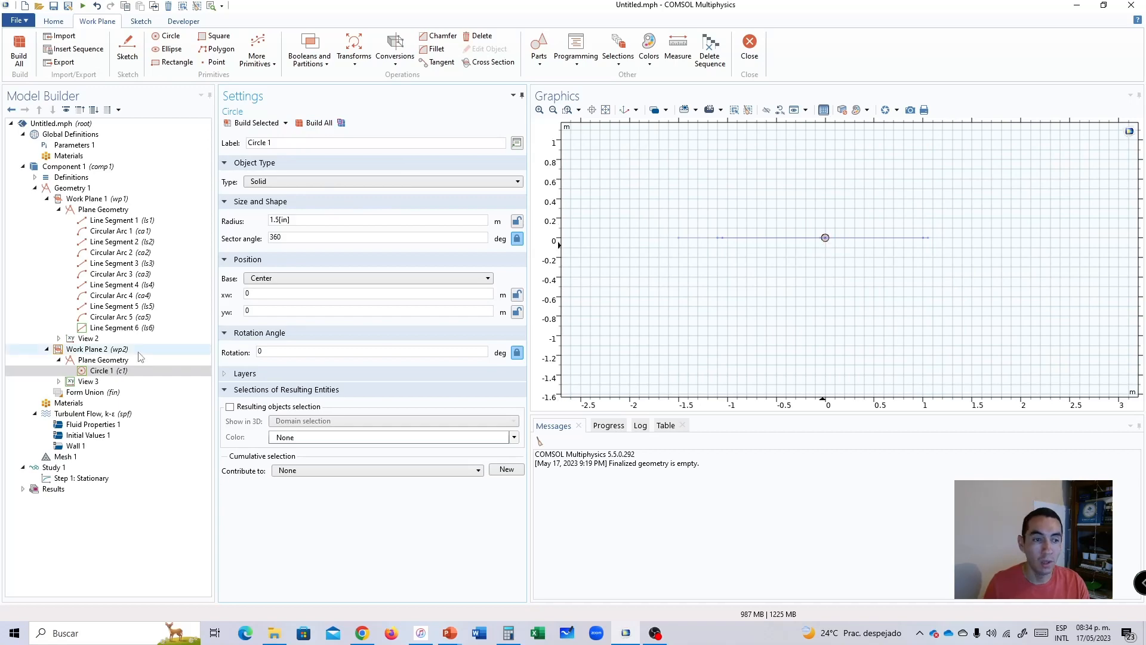
{"action": "left_click", "coordinate": [75, 201]}
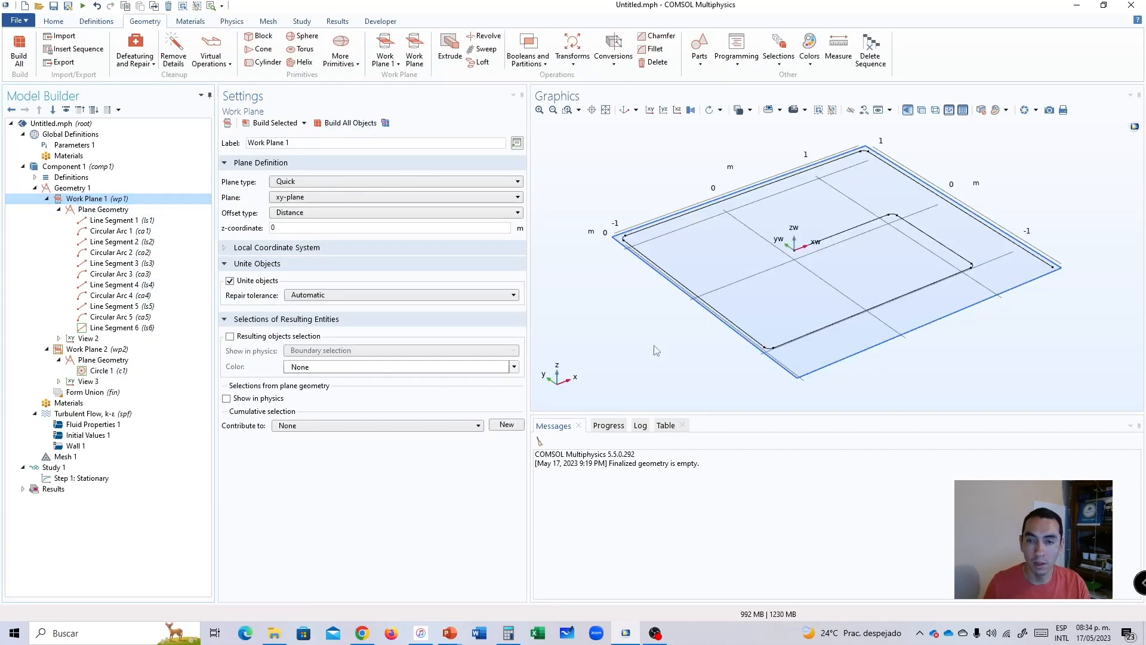
{"action": "left_click", "coordinate": [95, 352]}
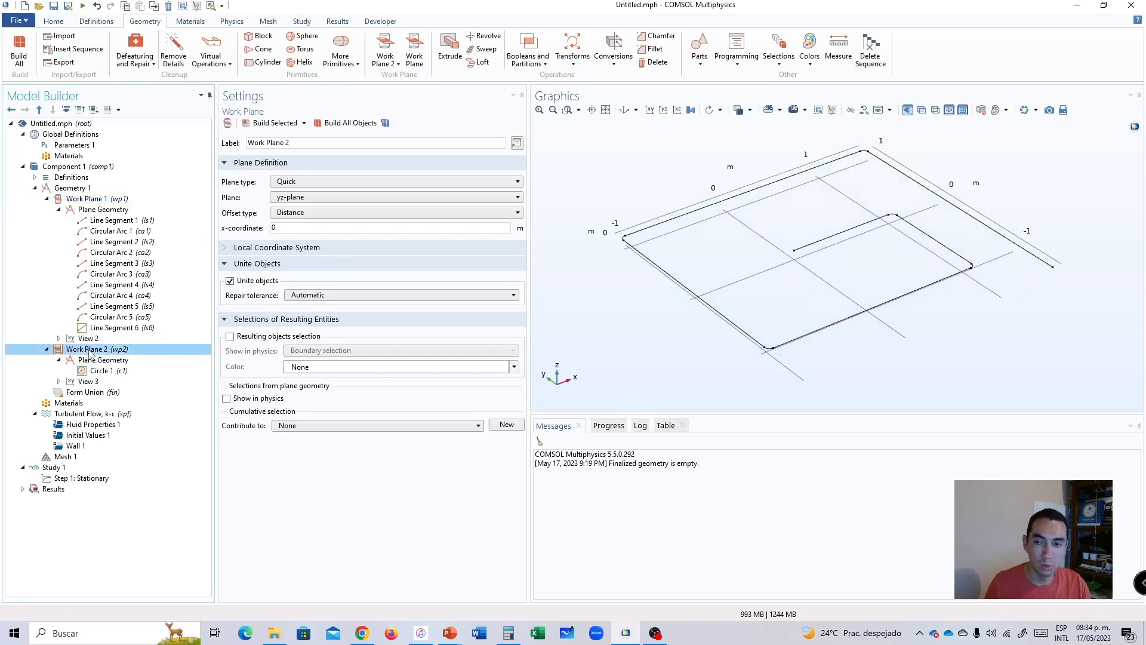
Build all geometry objects and check the circle's placement at the start of the pipe path.
{"action": "left_click", "coordinate": [338, 123]}
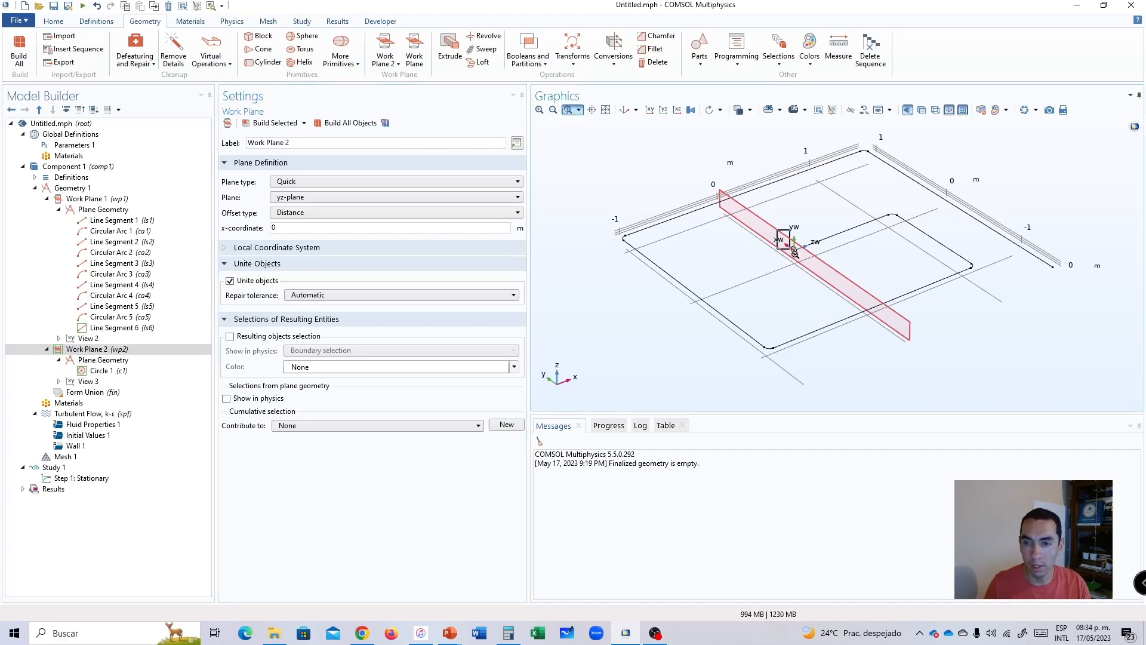
{"action": "scroll", "coordinate": [817, 286], "scroll_direction": "up", "scroll_amount": 5}
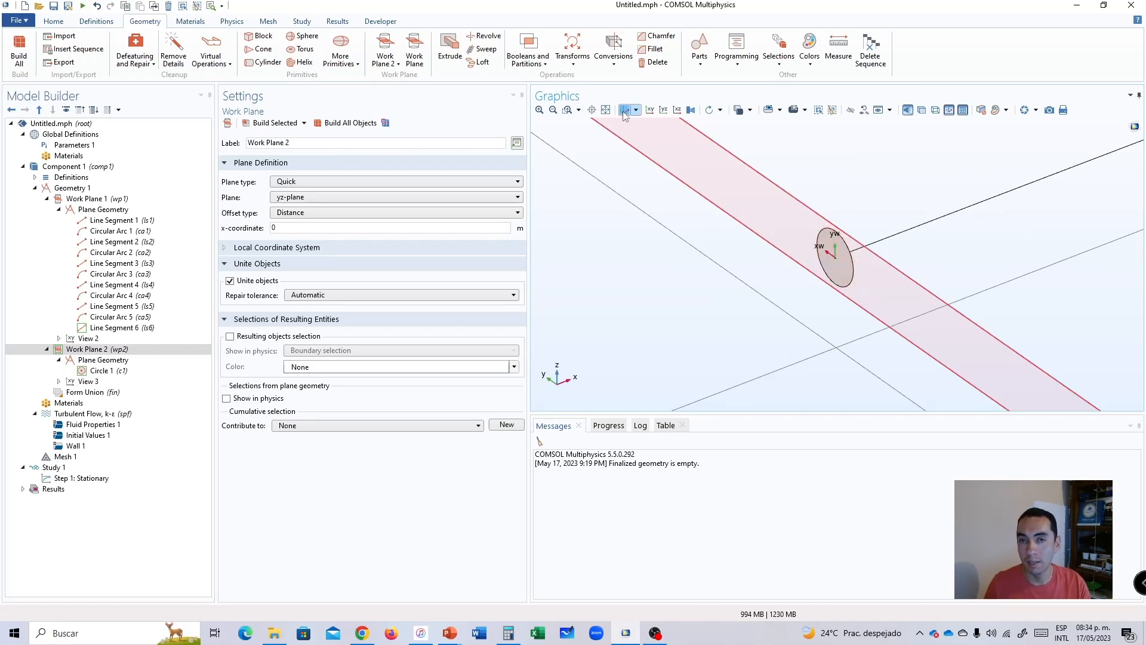
{"action": "left_click", "coordinate": [606, 110]}
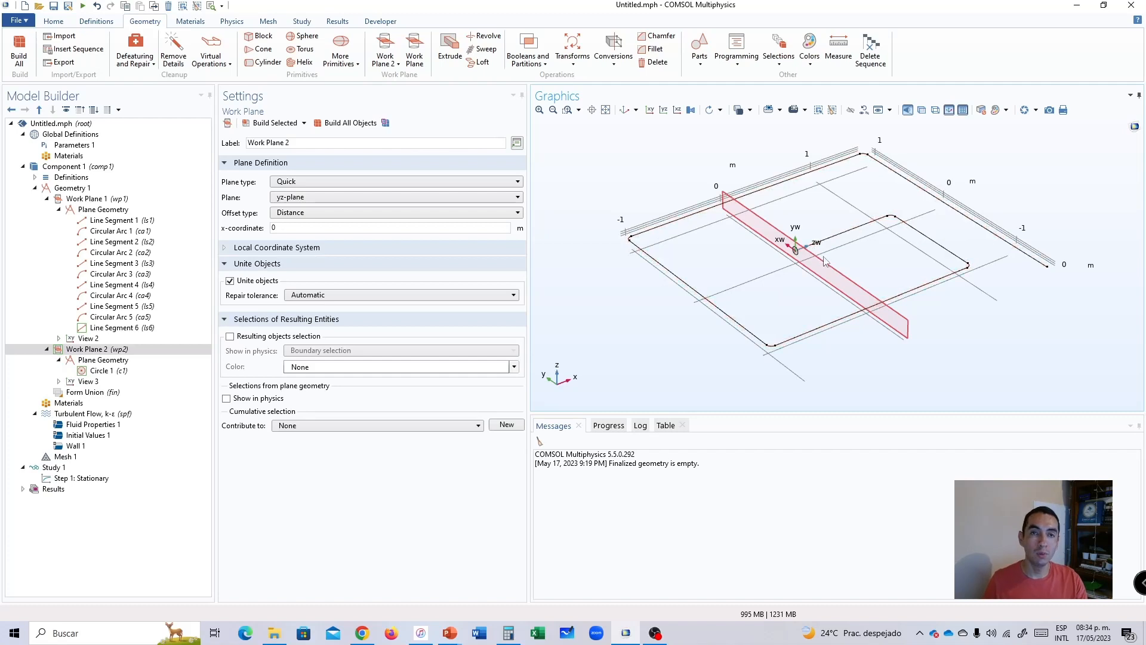
{"action": "left_click", "coordinate": [567, 110]}
{"action": "left_click_drag", "start_coordinate": [768, 226], "coordinate": [813, 270]}
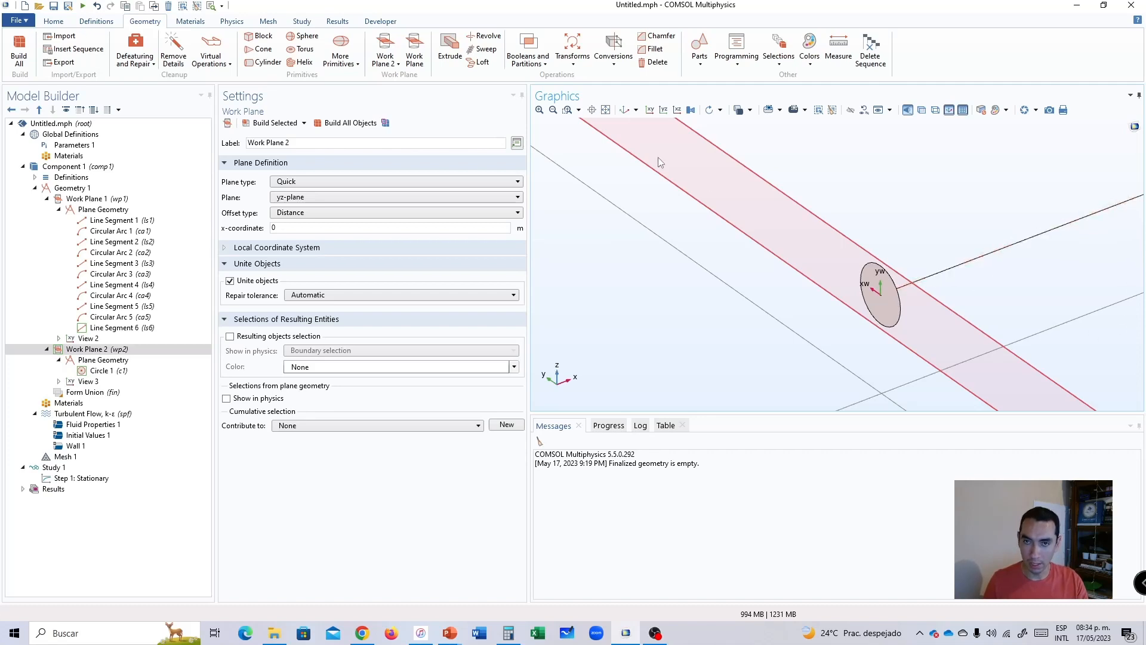
{"action": "left_click", "coordinate": [618, 113]}
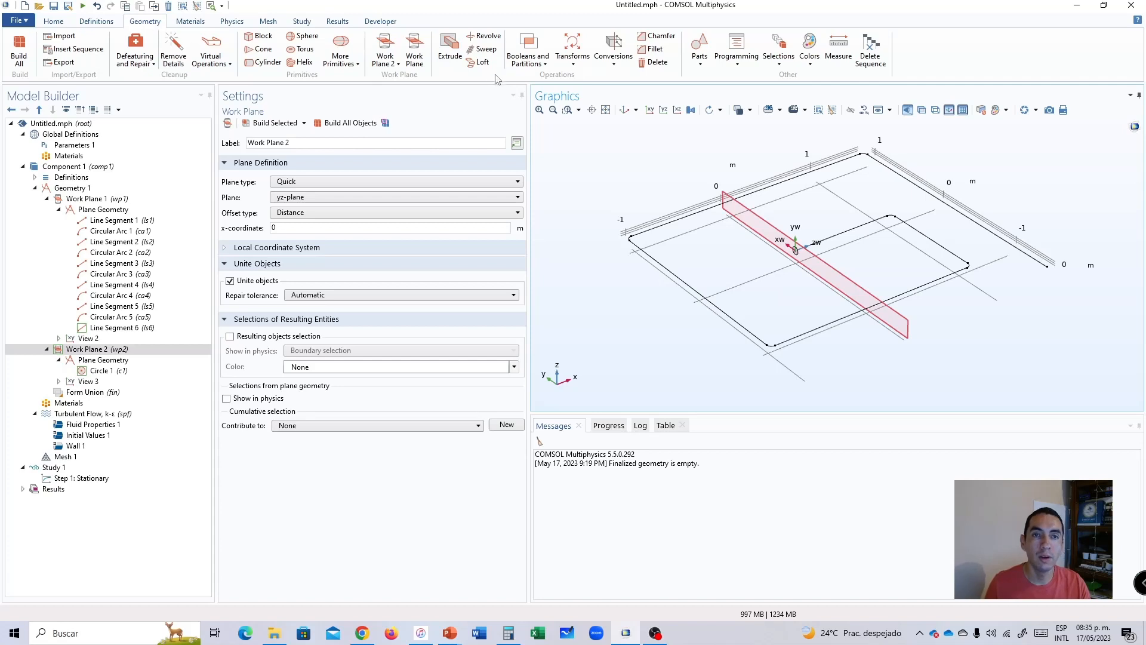
{"action": "left_click", "coordinate": [451, 51]}
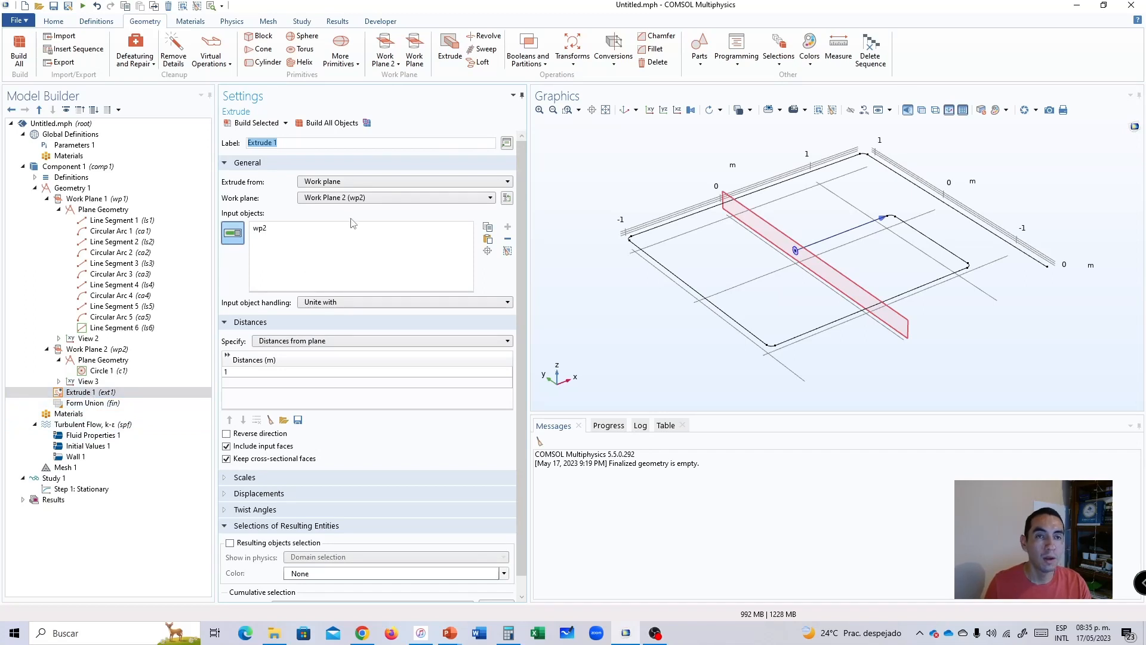
{"action": "right_click", "coordinate": [87, 392]}
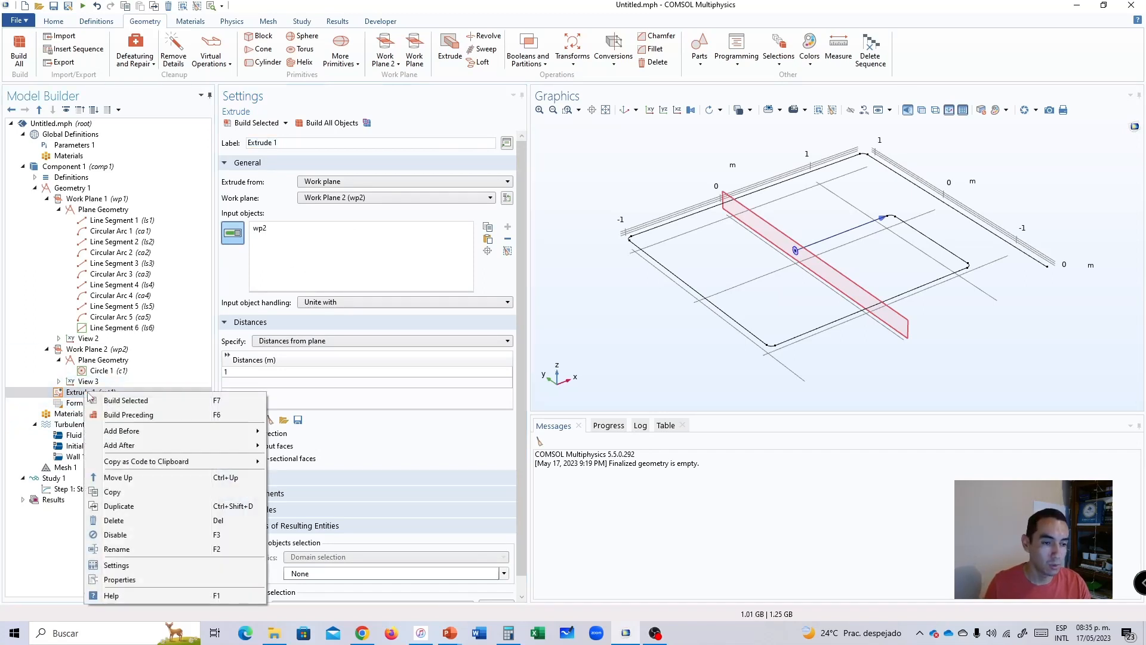
{"action": "left_click", "coordinate": [117, 521]}
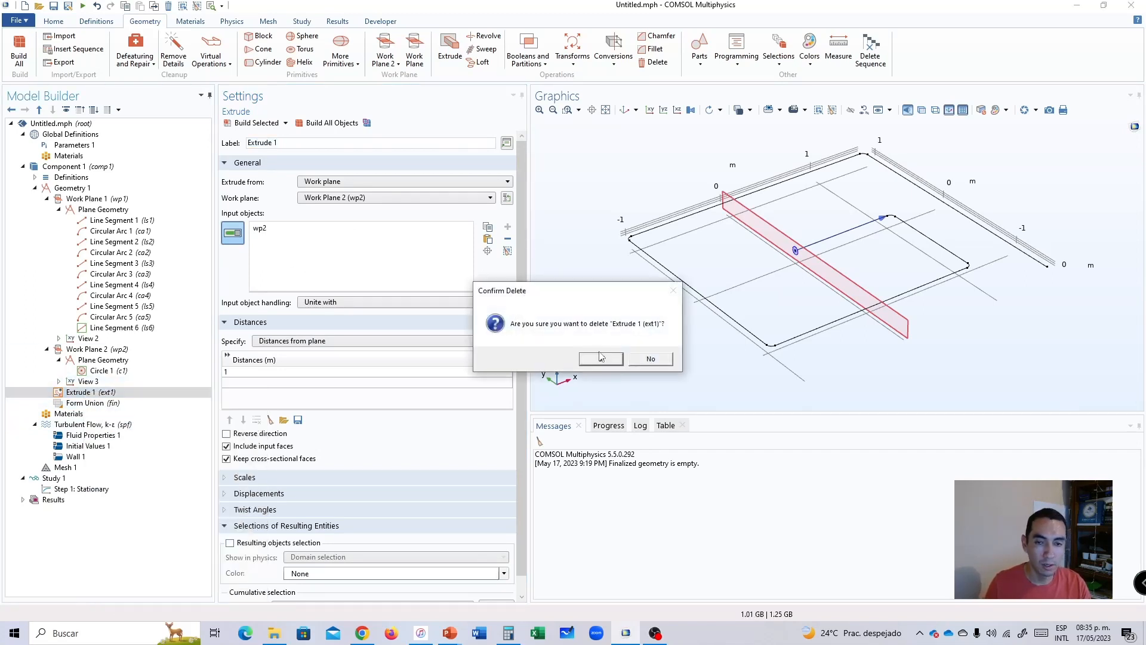
{"action": "left_click", "coordinate": [597, 358]}
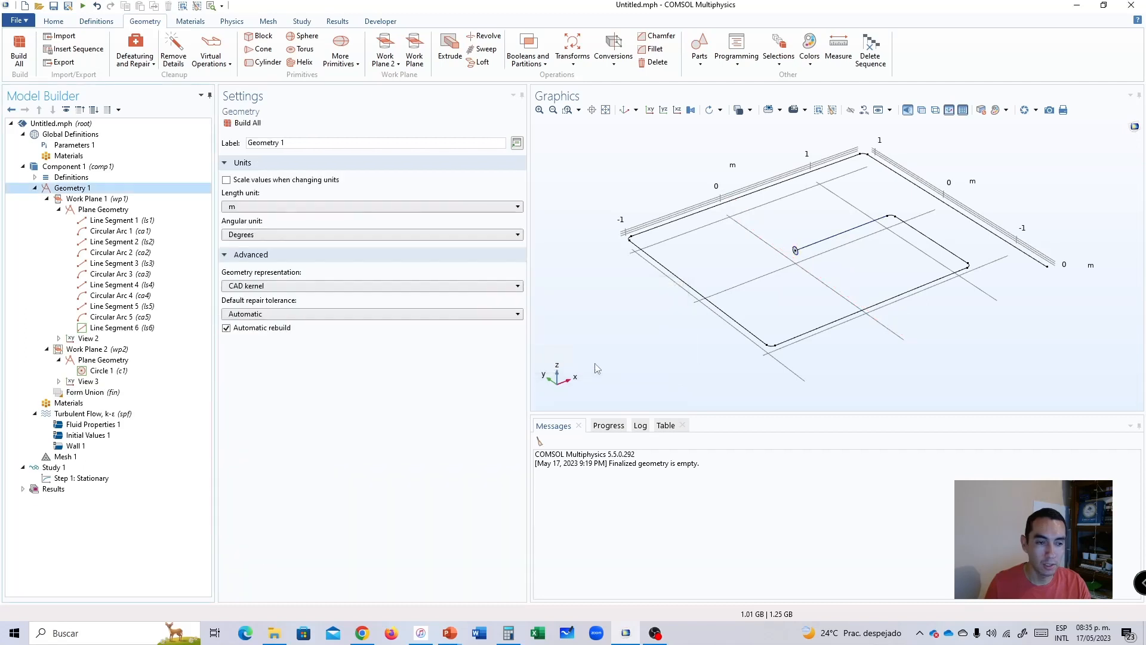
Add a Sweep to the geometry with the circle's face on the second work plane as the cross-section.
{"action": "left_click", "coordinate": [487, 52]}
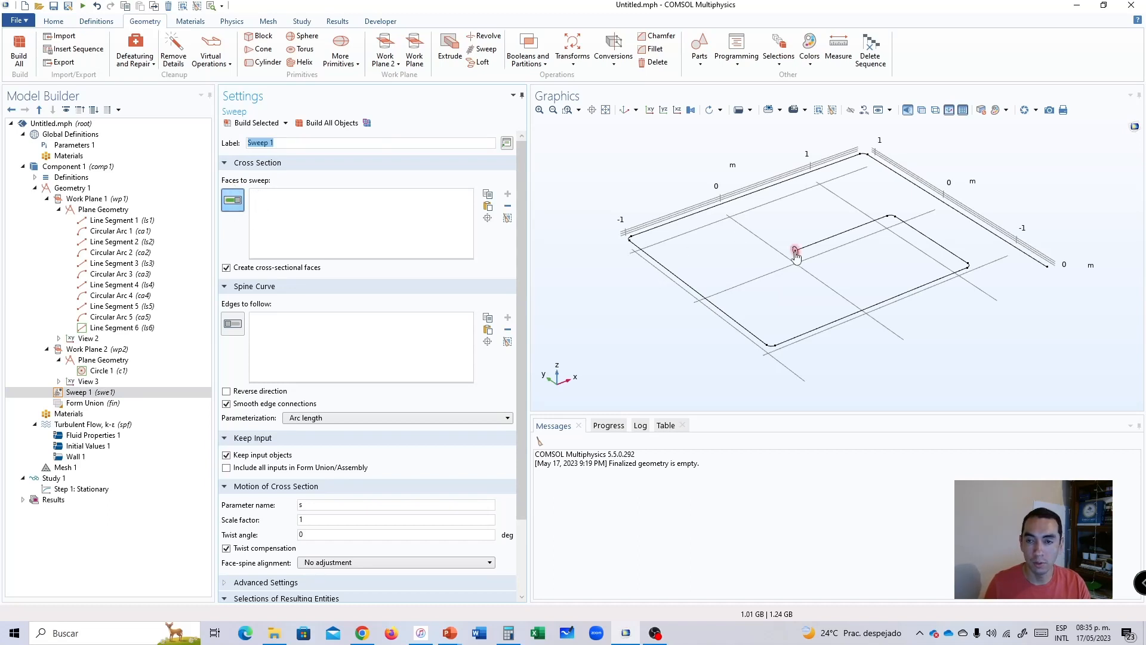
{"action": "scroll", "coordinate": [798, 261], "scroll_direction": "up", "scroll_amount": 5}
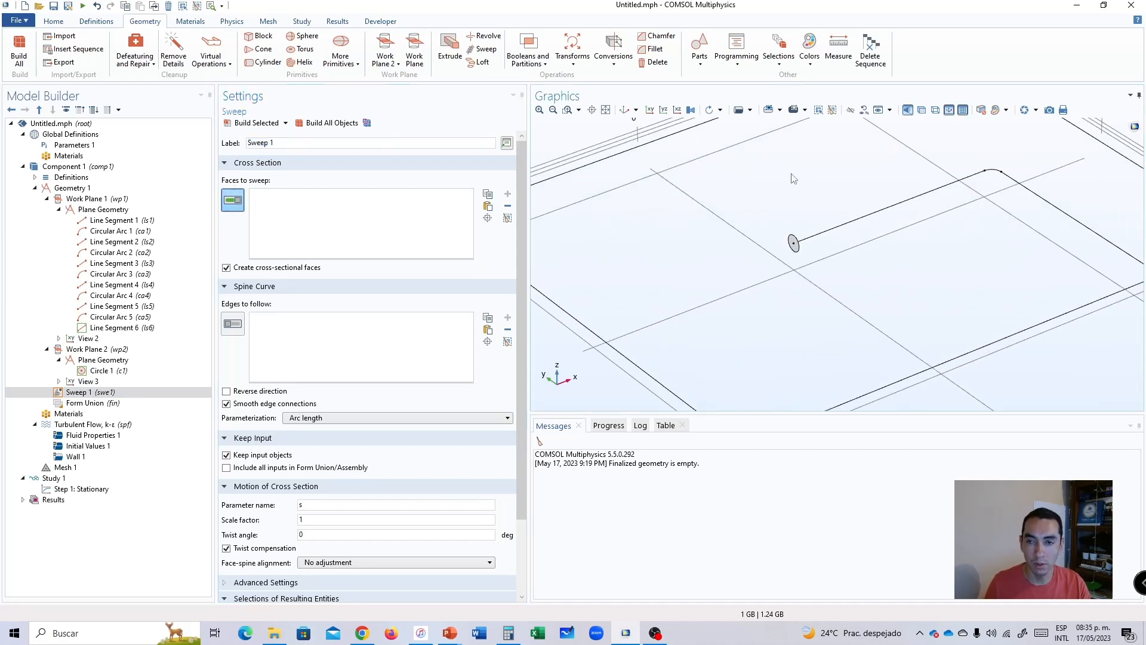
{"action": "scroll", "coordinate": [840, 260], "scroll_direction": "up", "scroll_amount": 1}
{"action": "left_click", "coordinate": [789, 197]}
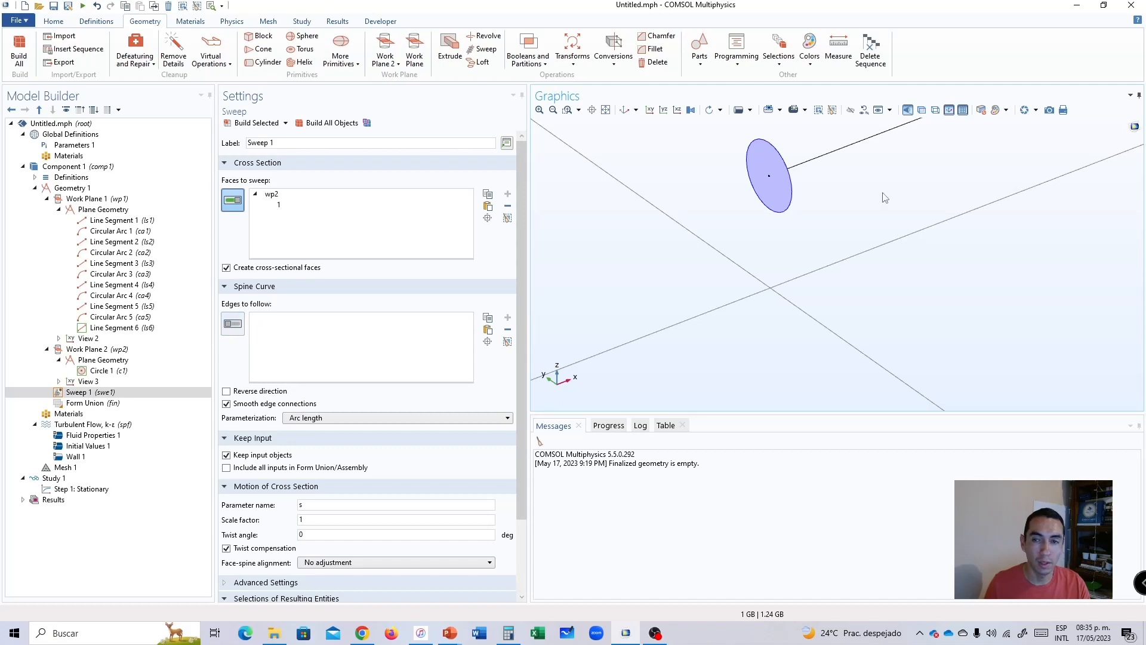
{"action": "scroll", "coordinate": [873, 200], "scroll_direction": "down", "scroll_amount": 5}
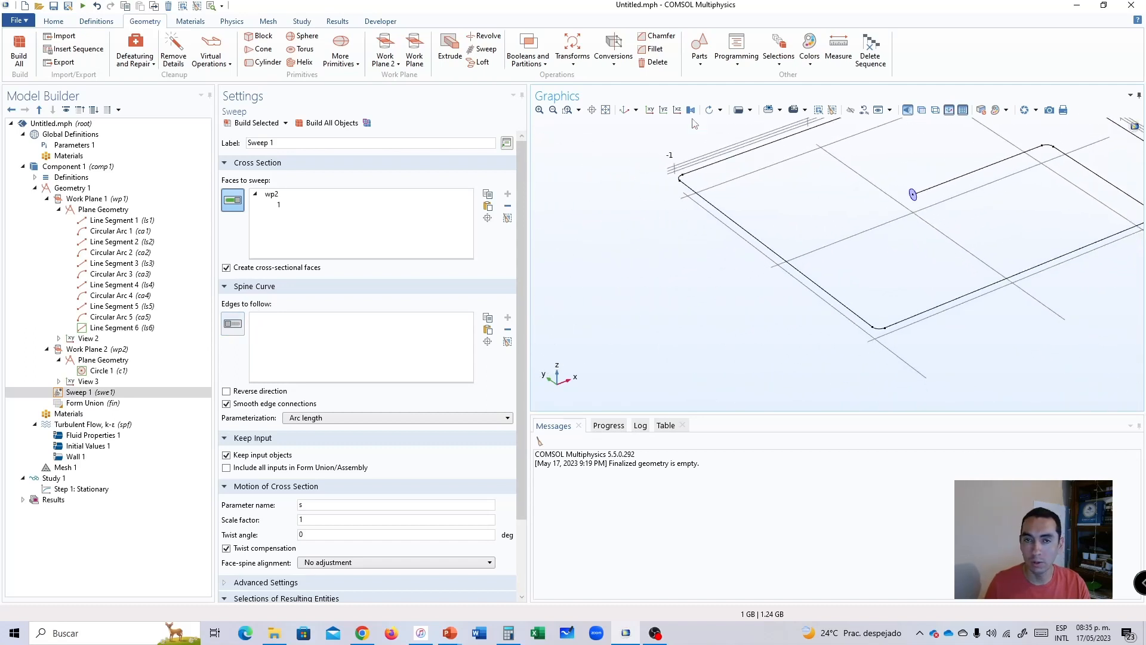
Select all lines and arcs of the first work plane's path, from the circle to the far end, as the sweep's spine curve.
{"action": "left_click", "coordinate": [606, 110]}
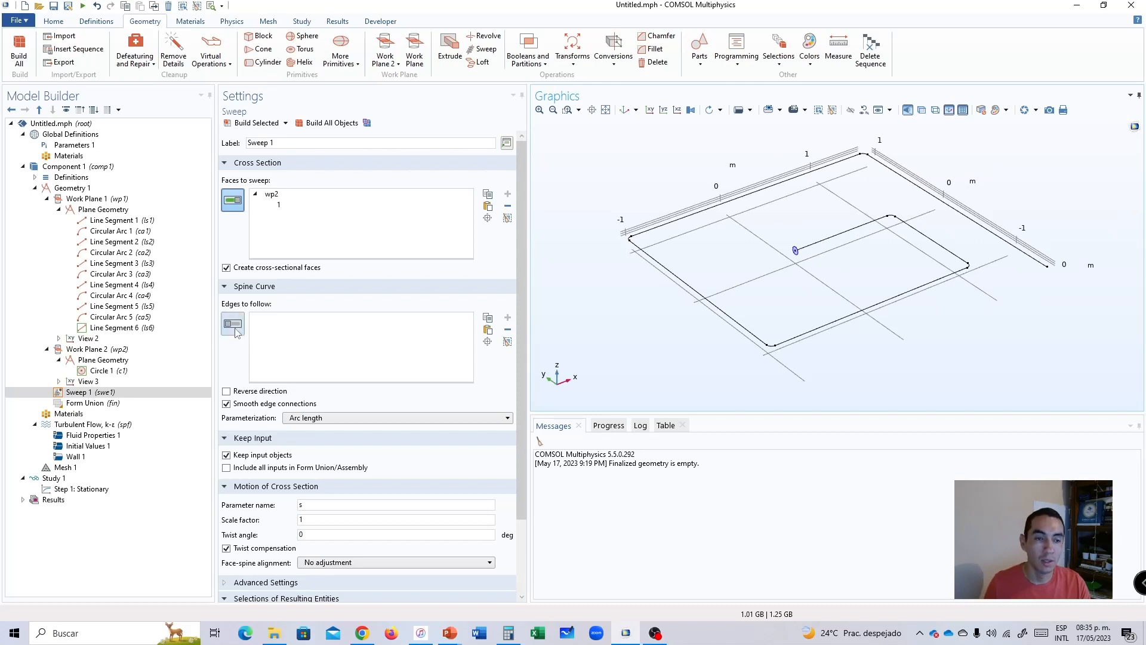
{"action": "left_click", "coordinate": [233, 201]}
{"action": "left_click", "coordinate": [237, 326]}
{"action": "left_click", "coordinate": [865, 225]}
{"action": "left_click", "coordinate": [891, 219]}
{"action": "left_click", "coordinate": [910, 228]}
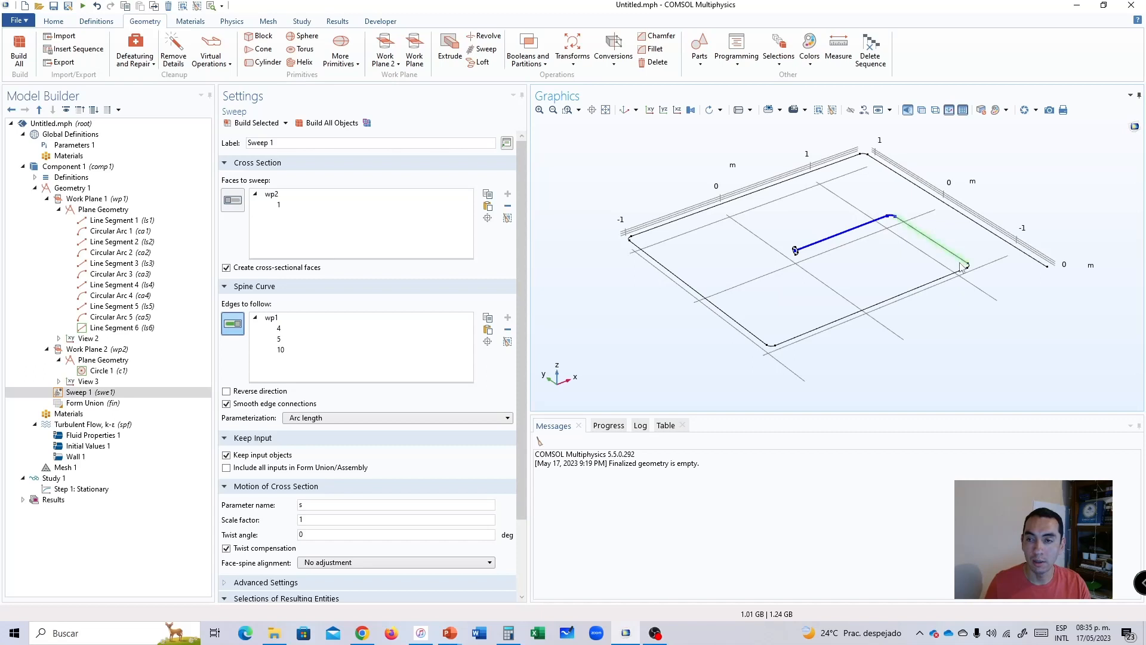
{"action": "left_click", "coordinate": [968, 265]}
{"action": "left_click", "coordinate": [963, 269]}
{"action": "left_click", "coordinate": [774, 351]}
{"action": "left_click", "coordinate": [684, 283]}
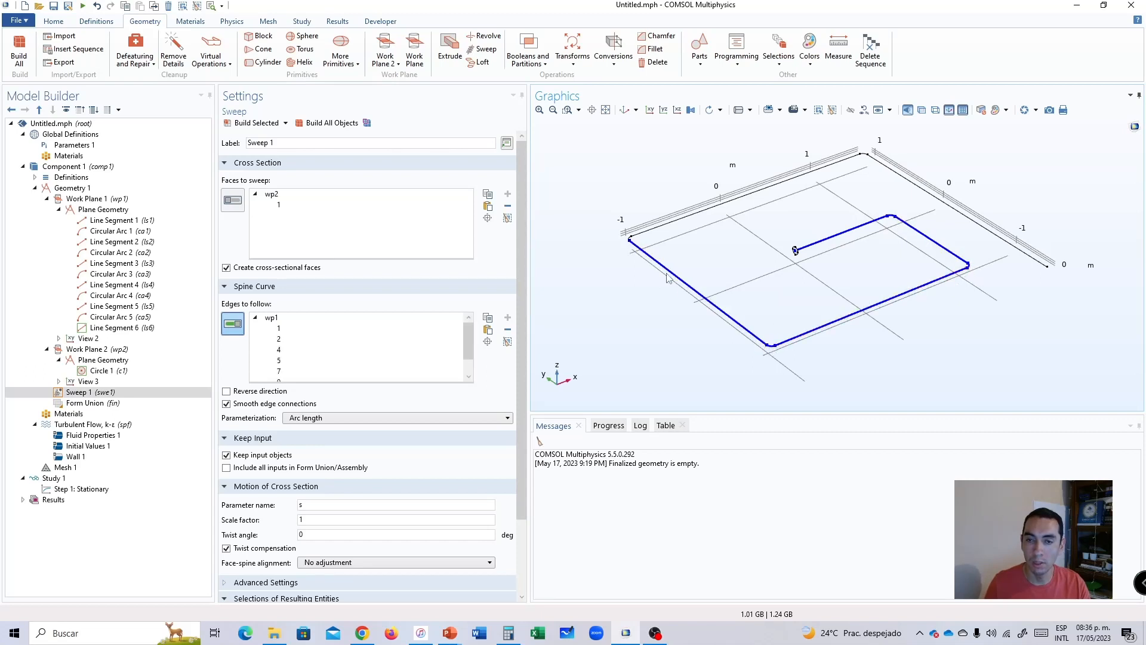
{"action": "left_click", "coordinate": [634, 243]}
{"action": "left_click", "coordinate": [632, 241]}
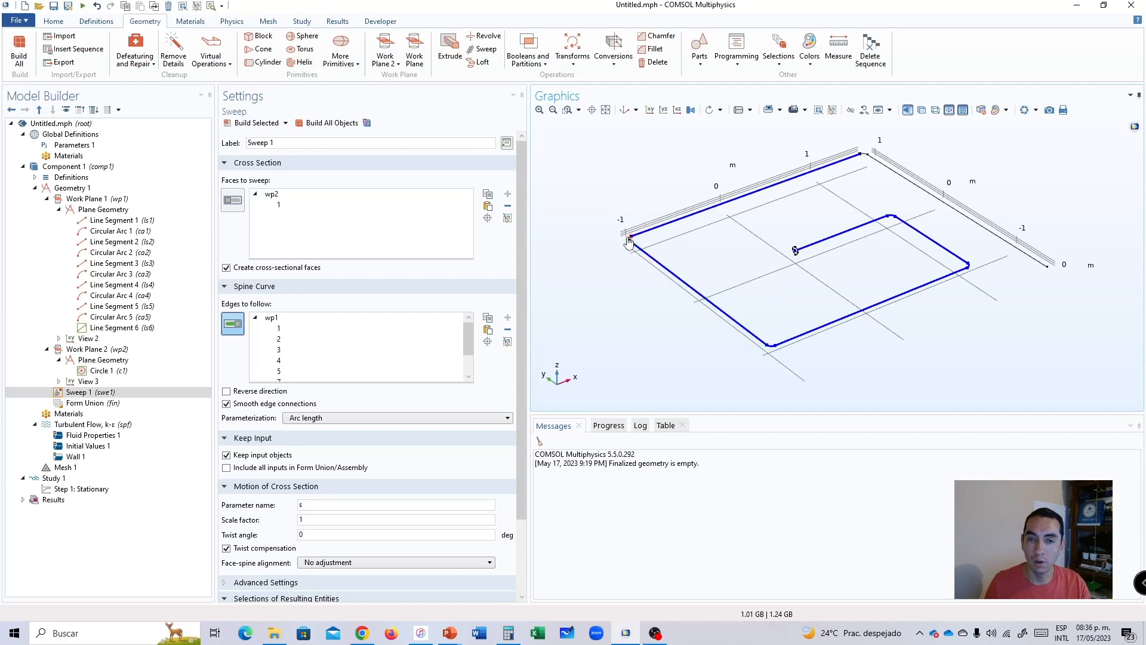
{"action": "left_click", "coordinate": [865, 159]}
{"action": "left_click", "coordinate": [901, 177]}
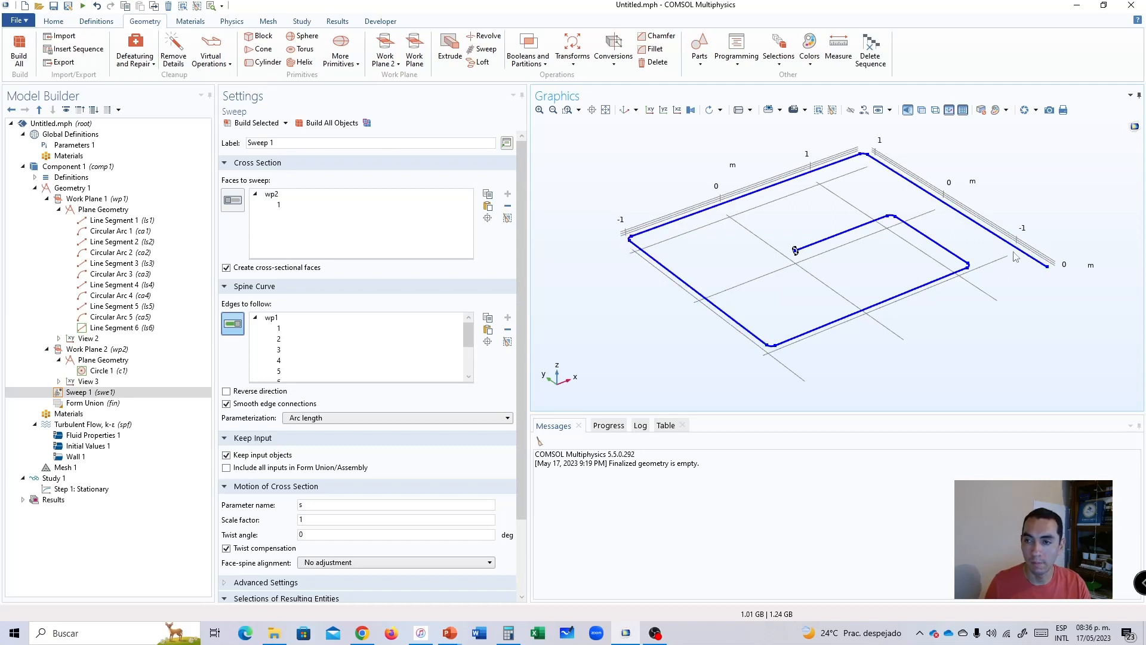
Check the list of edges chosen for the sweep's spine curve for completeness.
{"action": "scroll", "coordinate": [293, 365], "scroll_direction": "down", "scroll_amount": 2}
{"action": "scroll", "coordinate": [293, 364], "scroll_direction": "up", "scroll_amount": 2}
{"action": "scroll", "coordinate": [293, 365], "scroll_direction": "down", "scroll_amount": 2}
{"action": "scroll", "coordinate": [297, 353], "scroll_direction": "up", "scroll_amount": 2}
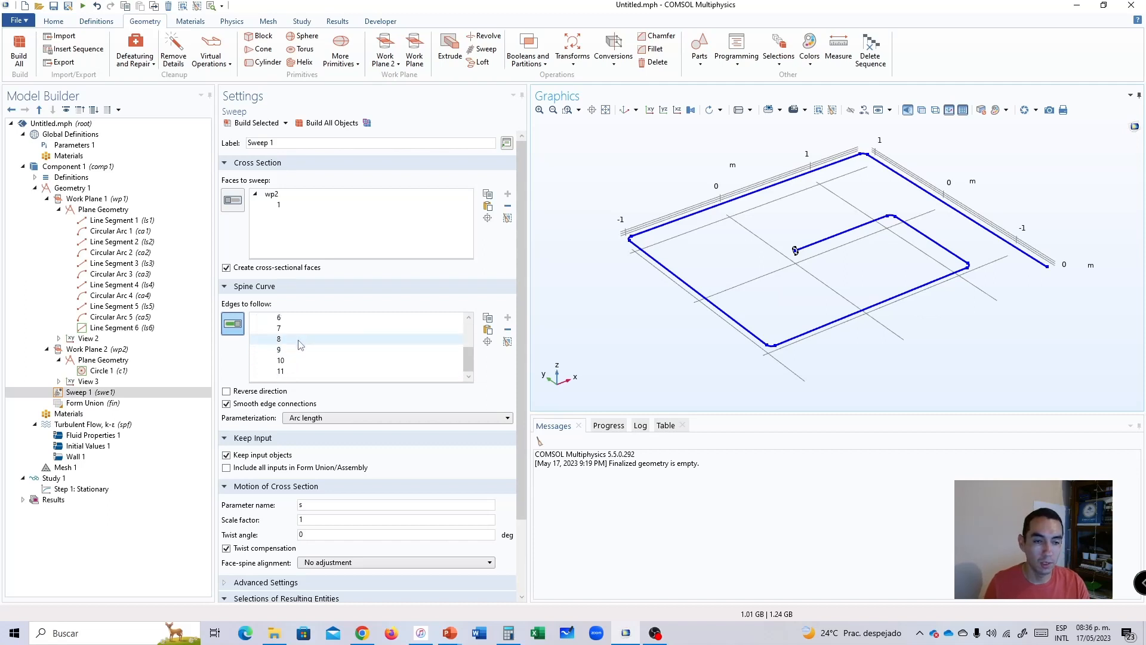
{"action": "scroll", "coordinate": [297, 340], "scroll_direction": "down", "scroll_amount": 2}
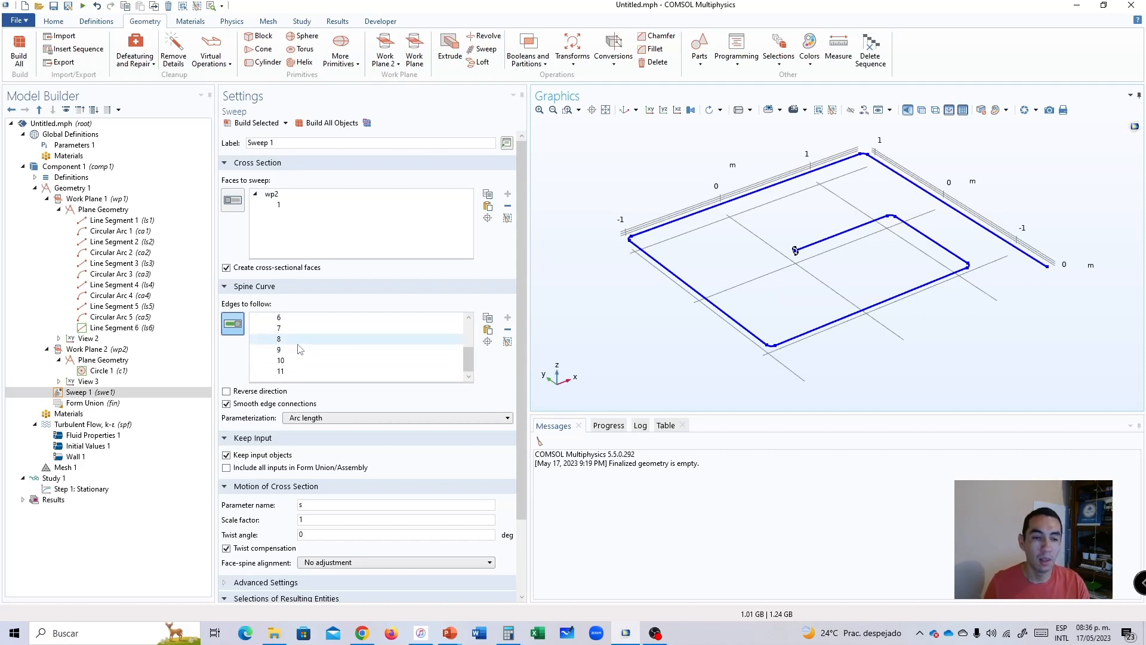
{"action": "scroll", "coordinate": [292, 363], "scroll_direction": "up", "scroll_amount": 2}
{"action": "scroll", "coordinate": [296, 360], "scroll_direction": "down", "scroll_amount": 2}
{"action": "scroll", "coordinate": [298, 359], "scroll_direction": "up", "scroll_amount": 2}
{"action": "scroll", "coordinate": [299, 358], "scroll_direction": "down", "scroll_amount": 2}
{"action": "scroll", "coordinate": [301, 360], "scroll_direction": "up", "scroll_amount": 2}
{"action": "scroll", "coordinate": [299, 354], "scroll_direction": "down", "scroll_amount": 2}
{"action": "scroll", "coordinate": [297, 352], "scroll_direction": "up", "scroll_amount": 2}
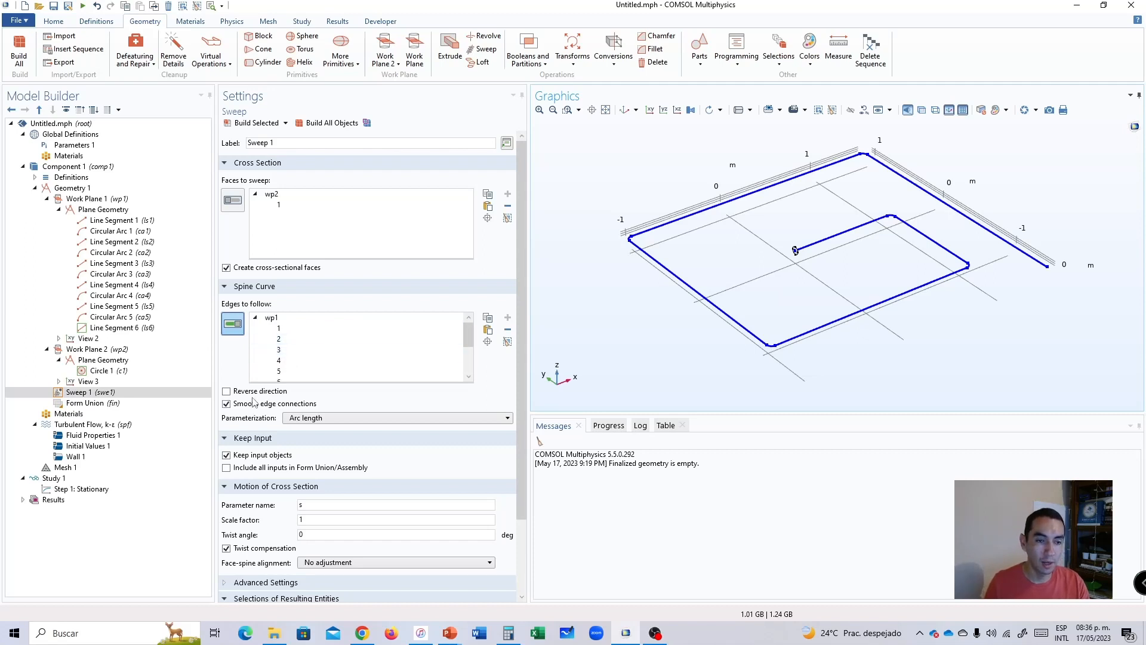
Build all objects to generate the swept pipe and inspect the solid from several angles.
{"action": "left_click", "coordinate": [312, 125]}
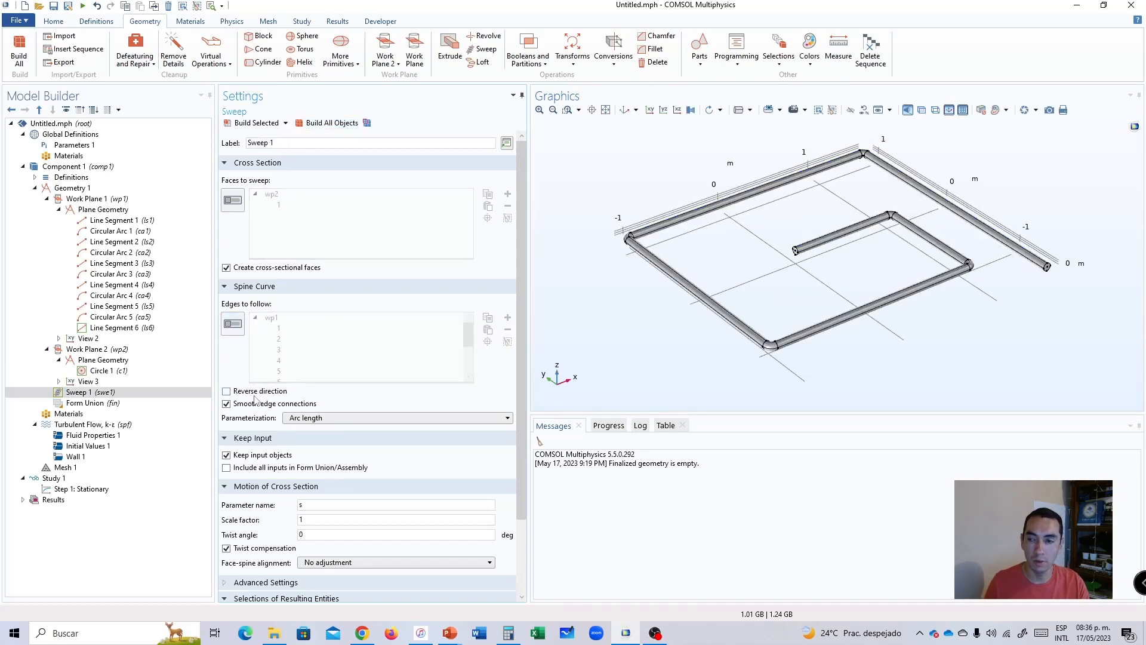
{"action": "left_click", "coordinate": [317, 125]}
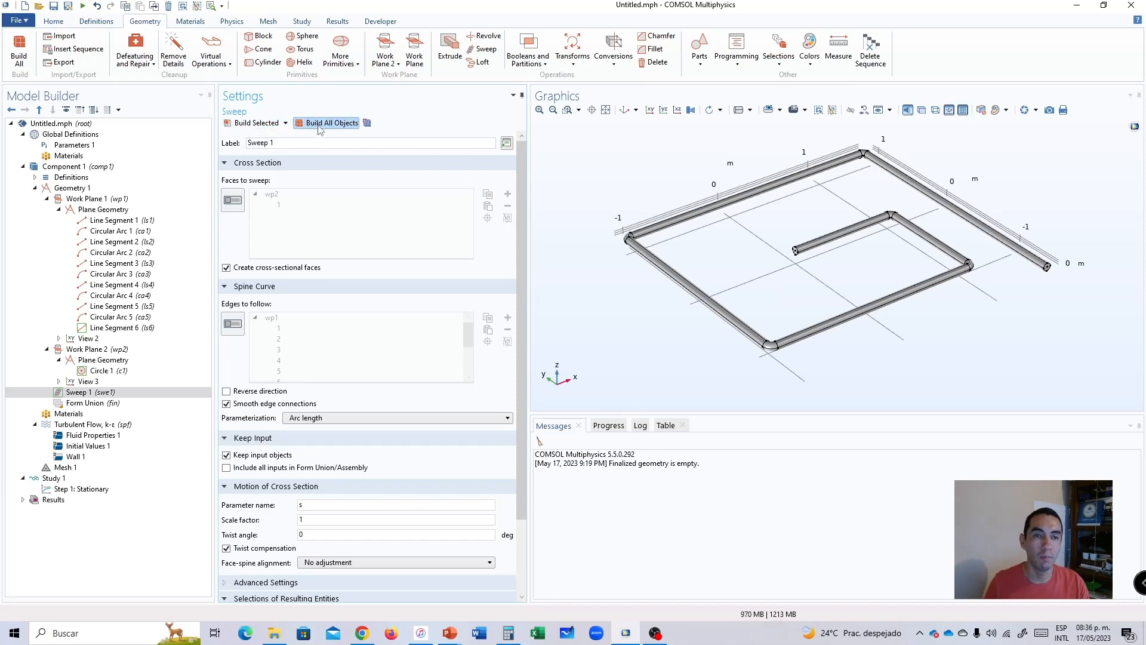
{"action": "middle_click_drag", "start_coordinate": [812, 304], "coordinate": [817, 158]}
{"action": "middle_click_drag", "start_coordinate": [816, 158], "coordinate": [824, 295]}
{"action": "left_click_drag", "start_coordinate": [844, 160], "coordinate": [661, 138]}
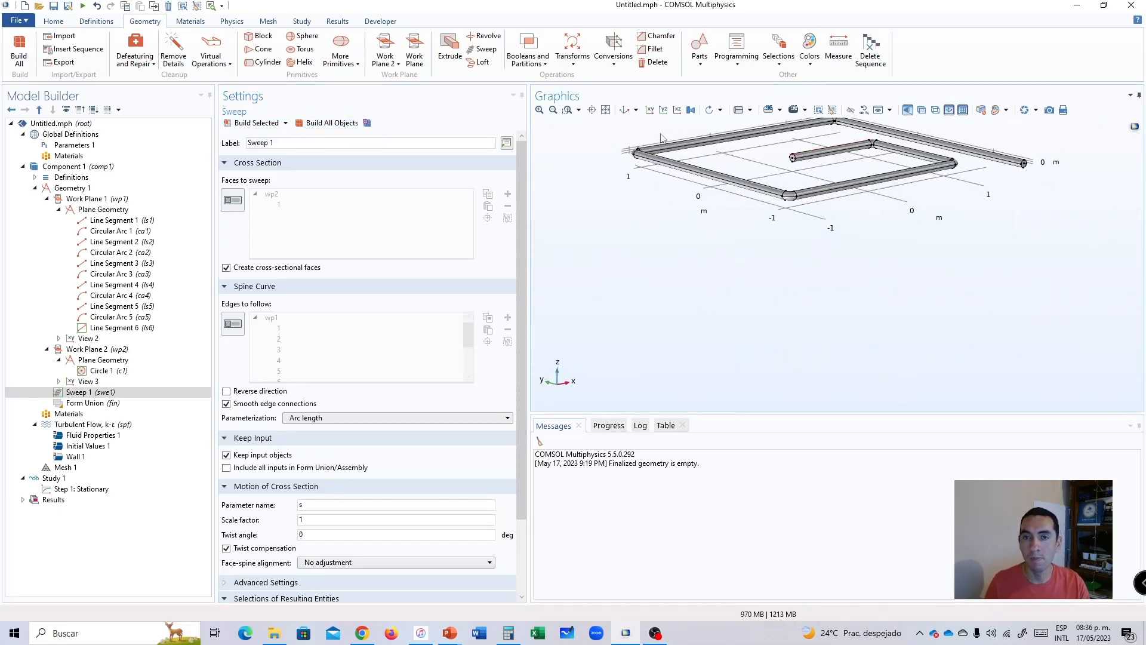
{"action": "left_click", "coordinate": [607, 112]}
{"action": "left_click", "coordinate": [625, 111]}
{"action": "left_click_drag", "start_coordinate": [895, 195], "coordinate": [806, 209]}
{"action": "left_click", "coordinate": [606, 110]}
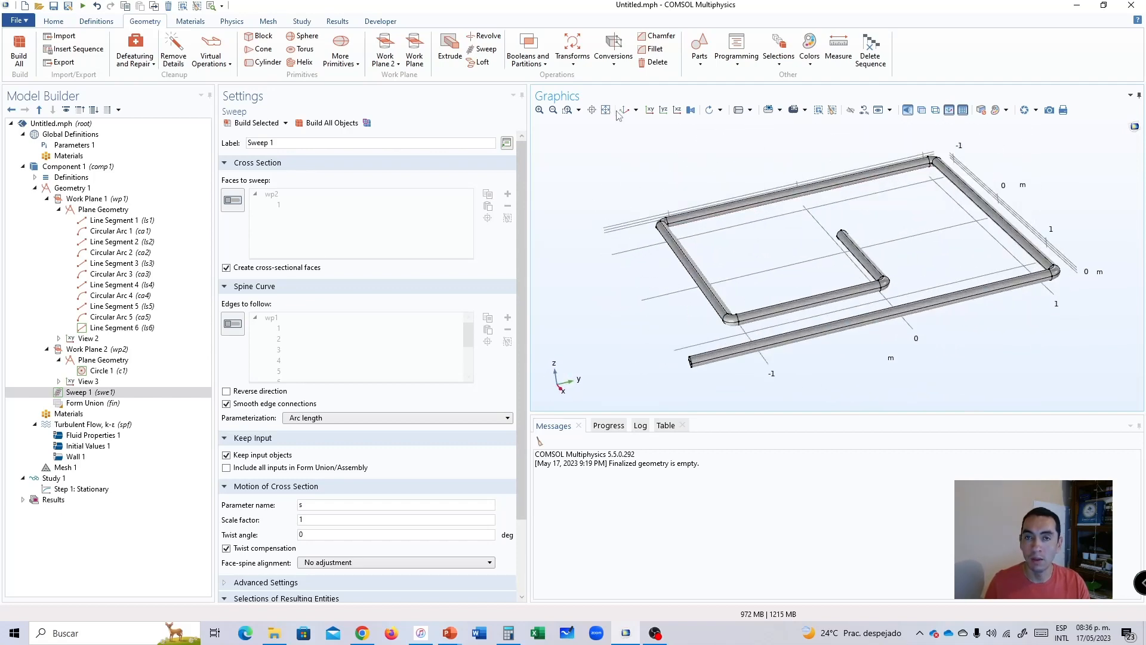
{"action": "left_click", "coordinate": [624, 111]}
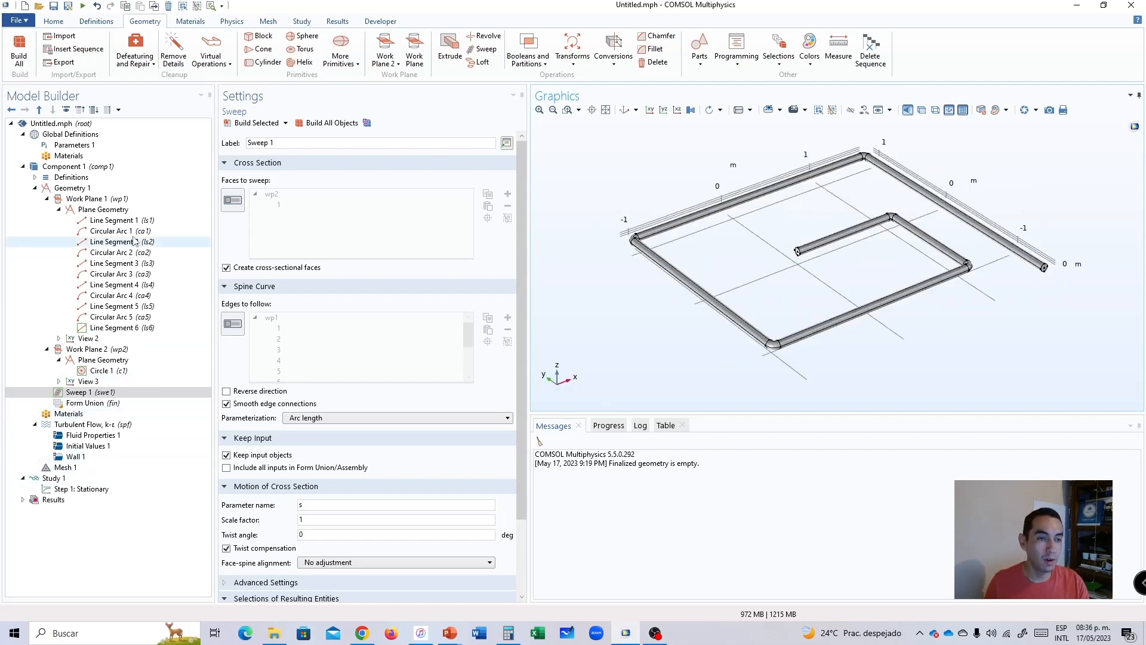
Build the physics-controlled mesh for the pipe with the Normal element size.
{"action": "left_click", "coordinate": [66, 470]}
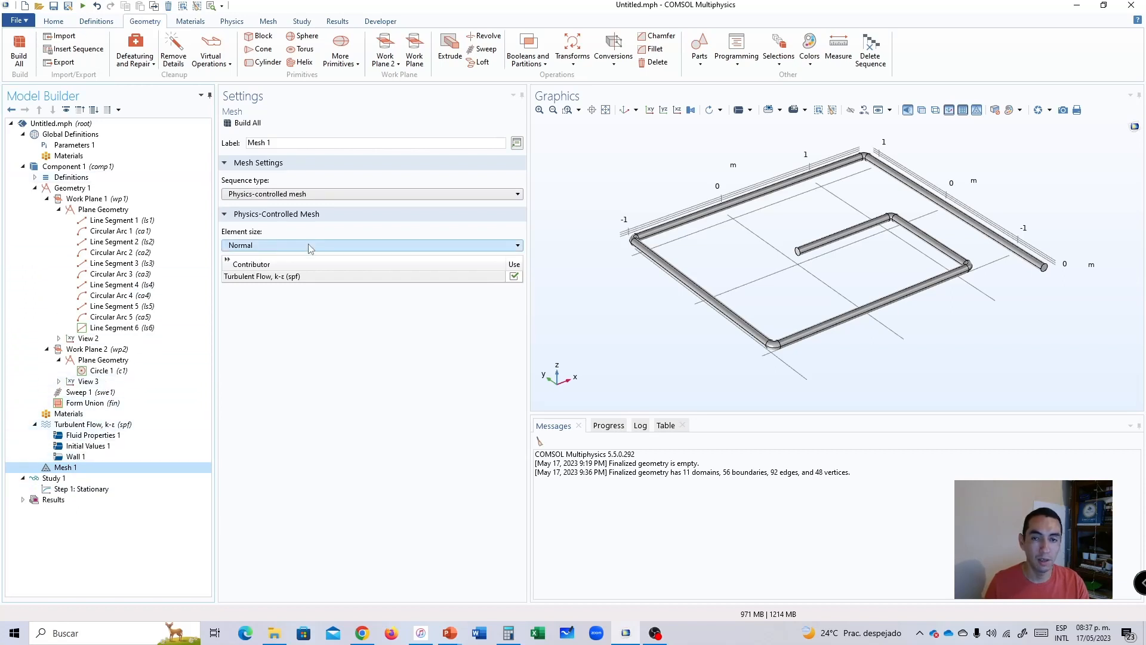
{"action": "scroll", "coordinate": [774, 273], "scroll_direction": "up", "scroll_amount": 6}
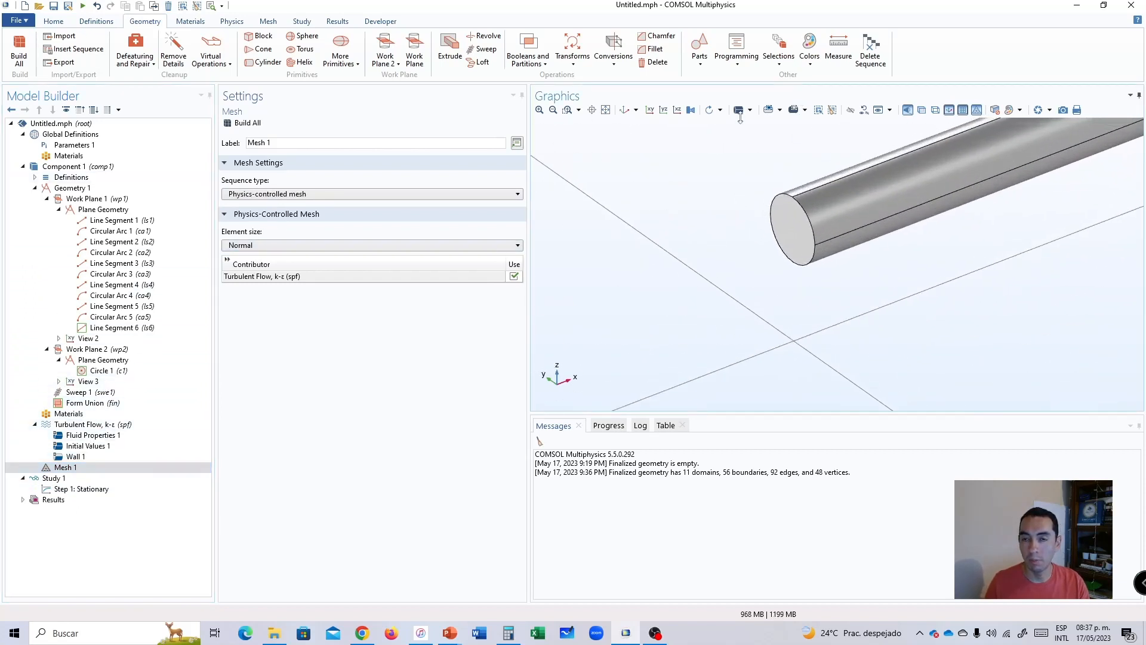
{"action": "left_click", "coordinate": [625, 110]}
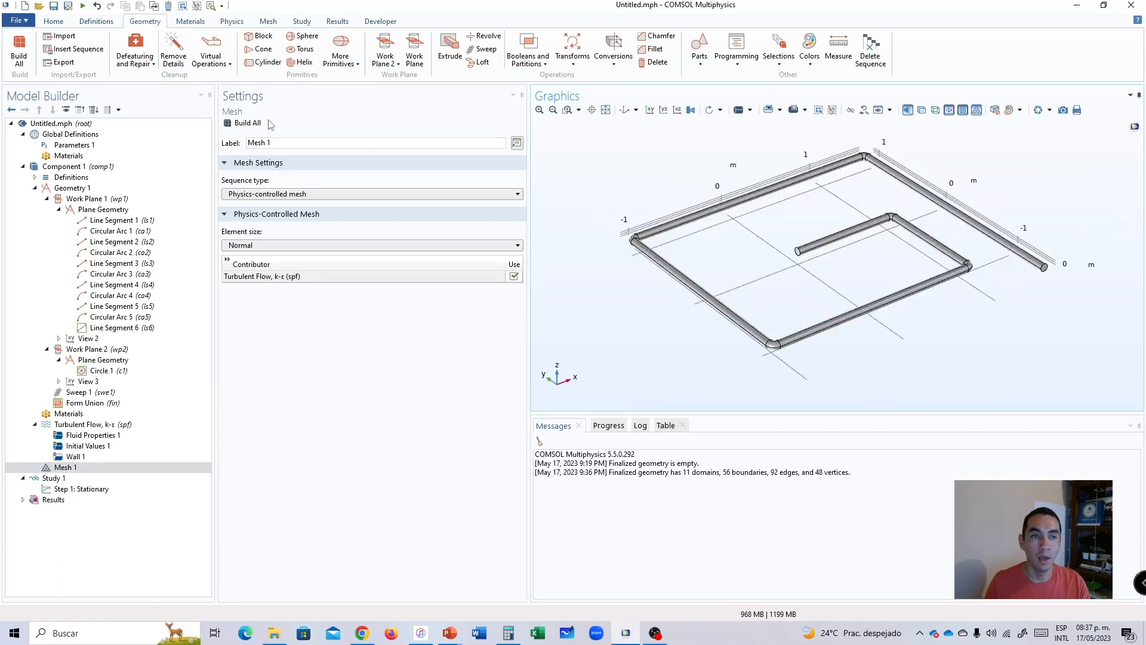
{"action": "left_click", "coordinate": [245, 124]}
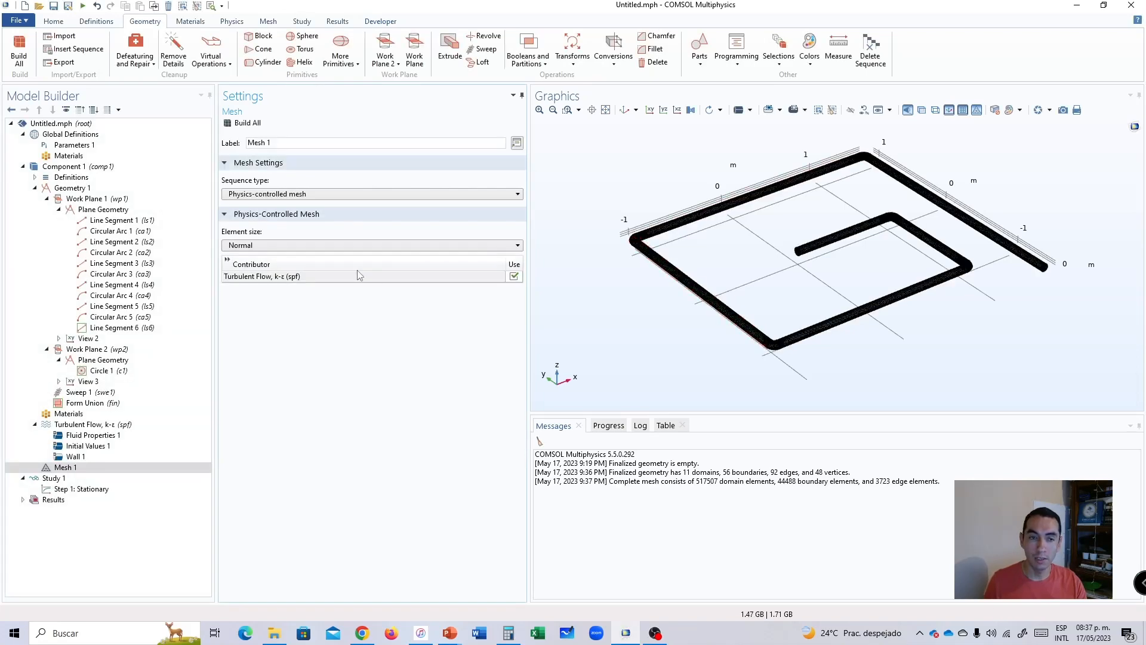
Examine the mesh elements on the pipe's open end face and along its outer wall.
{"action": "middle_click_drag", "start_coordinate": [852, 271], "coordinate": [850, 207]}
{"action": "middle_click_drag", "start_coordinate": [770, 202], "coordinate": [760, 117]}
{"action": "middle_click_drag", "start_coordinate": [783, 310], "coordinate": [780, 251]}
{"action": "left_click", "coordinate": [624, 111]}
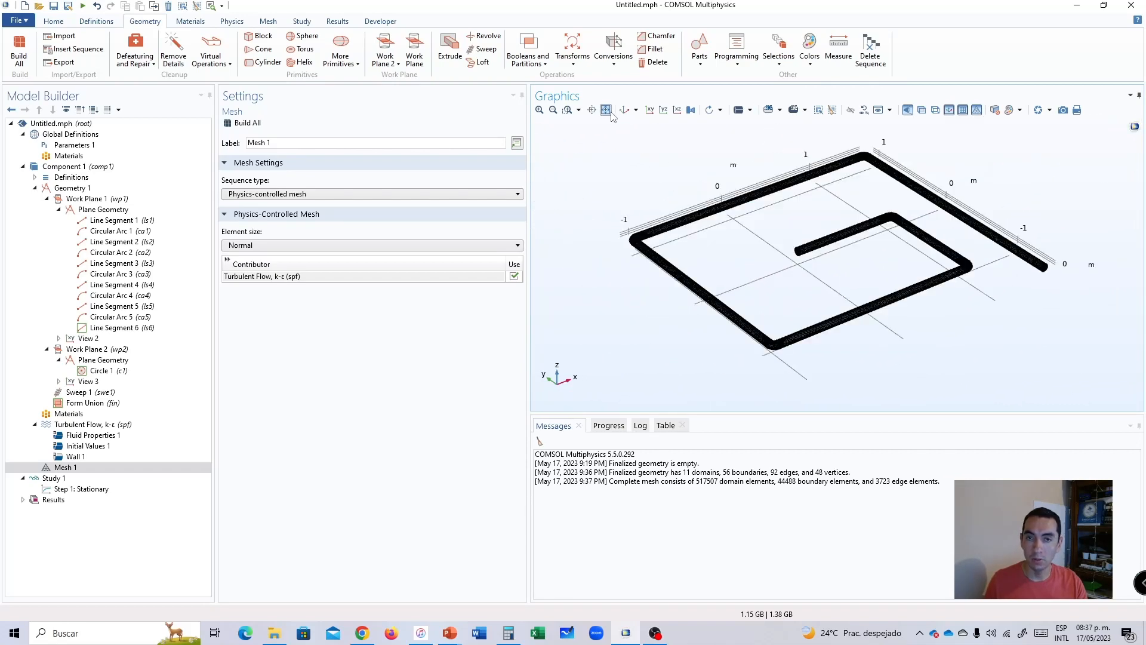
{"action": "middle_click_drag", "start_coordinate": [844, 256], "coordinate": [779, 197]}
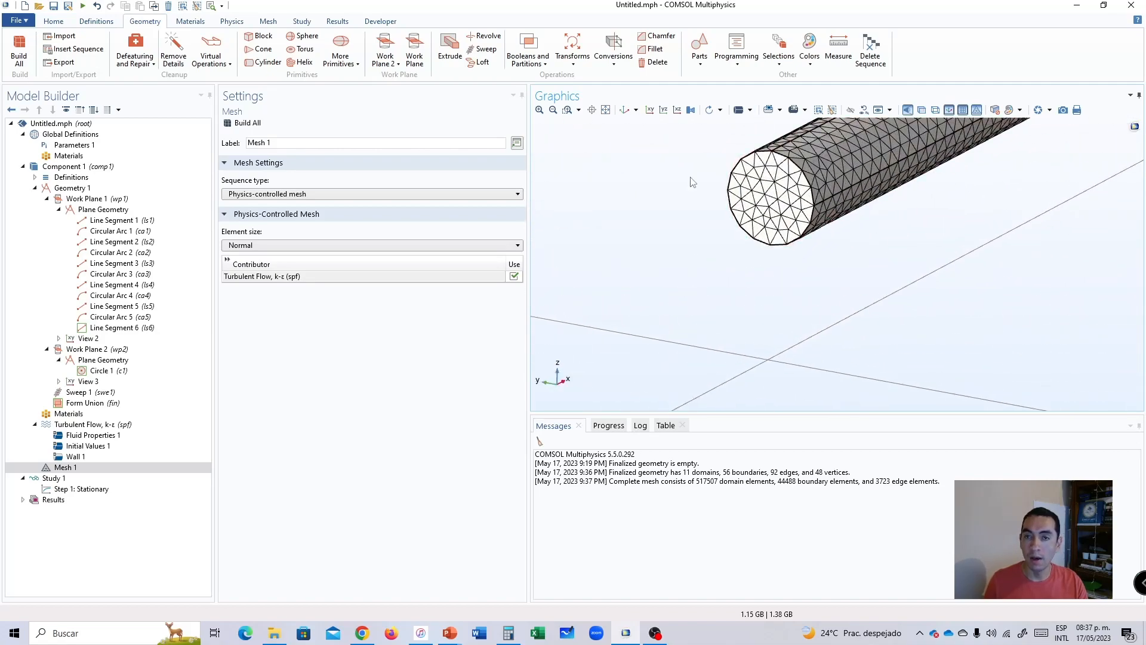
{"action": "left_click", "coordinate": [624, 110]}
{"action": "middle_click_drag", "start_coordinate": [830, 275], "coordinate": [819, 185]}
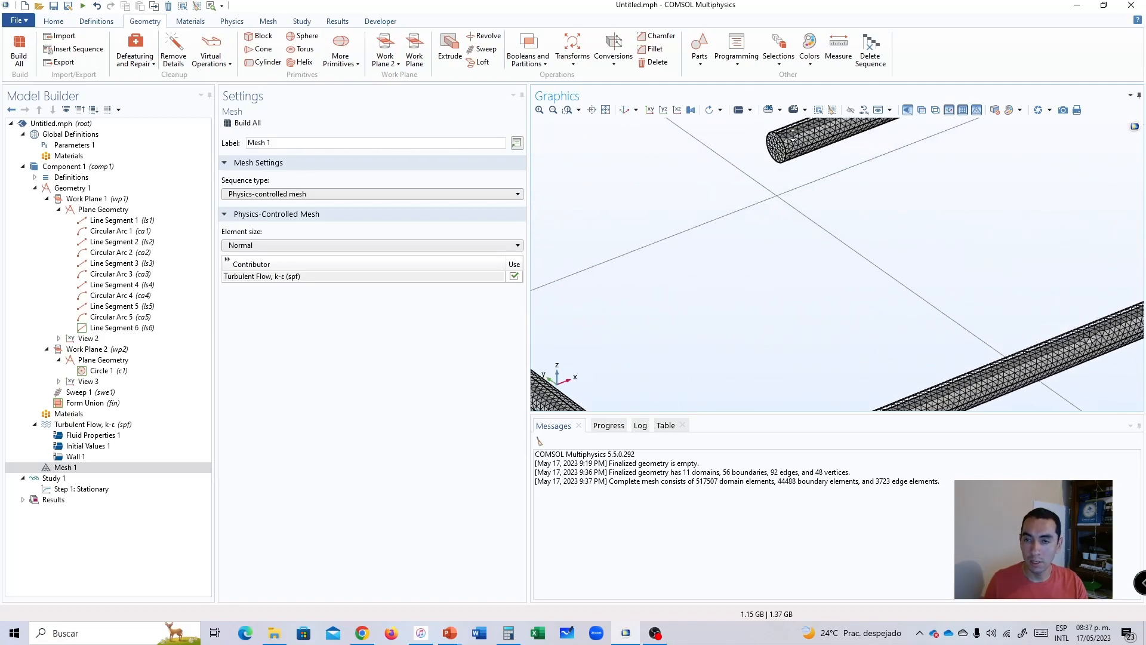
{"action": "right_click_drag", "start_coordinate": [818, 178], "coordinate": [815, 344]}
{"action": "middle_click_drag", "start_coordinate": [783, 345], "coordinate": [767, 209]}
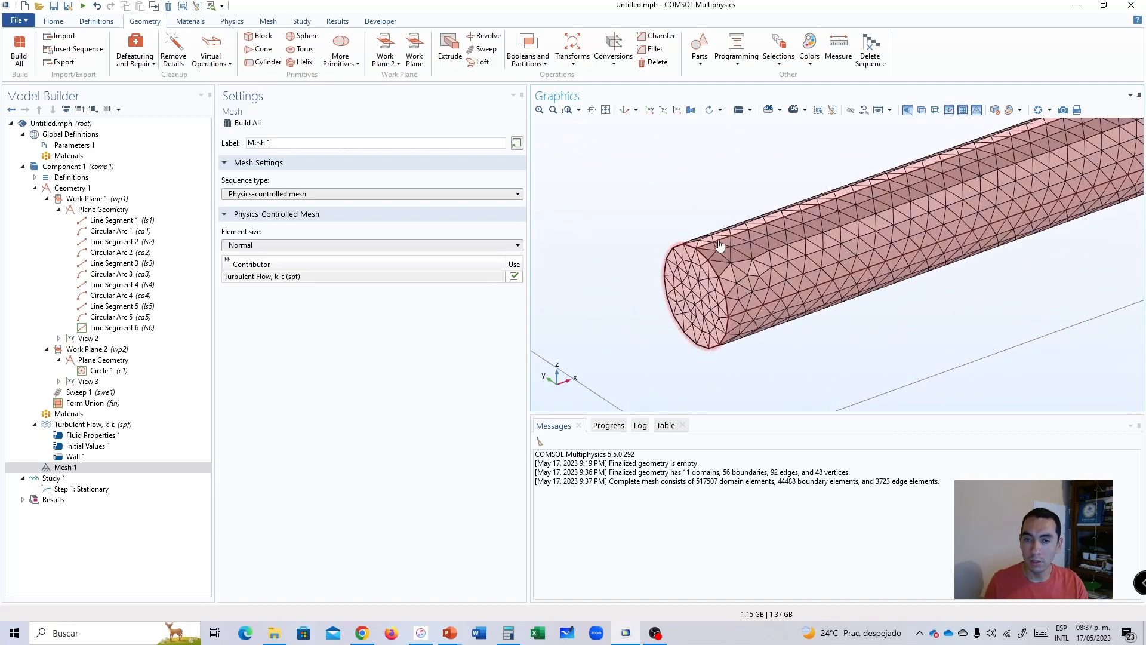
{"action": "mouse_move", "coordinate": [695, 219]}
{"action": "left_mouse_down"}
{"action": "mouse_move", "coordinate": [732, 194]}
{"action": "mouse_move", "coordinate": [777, 213]}
{"action": "mouse_move", "coordinate": [728, 190]}
{"action": "mouse_move", "coordinate": [720, 206]}
{"action": "left_mouse_up"}
{"action": "left_click", "coordinate": [606, 111]}
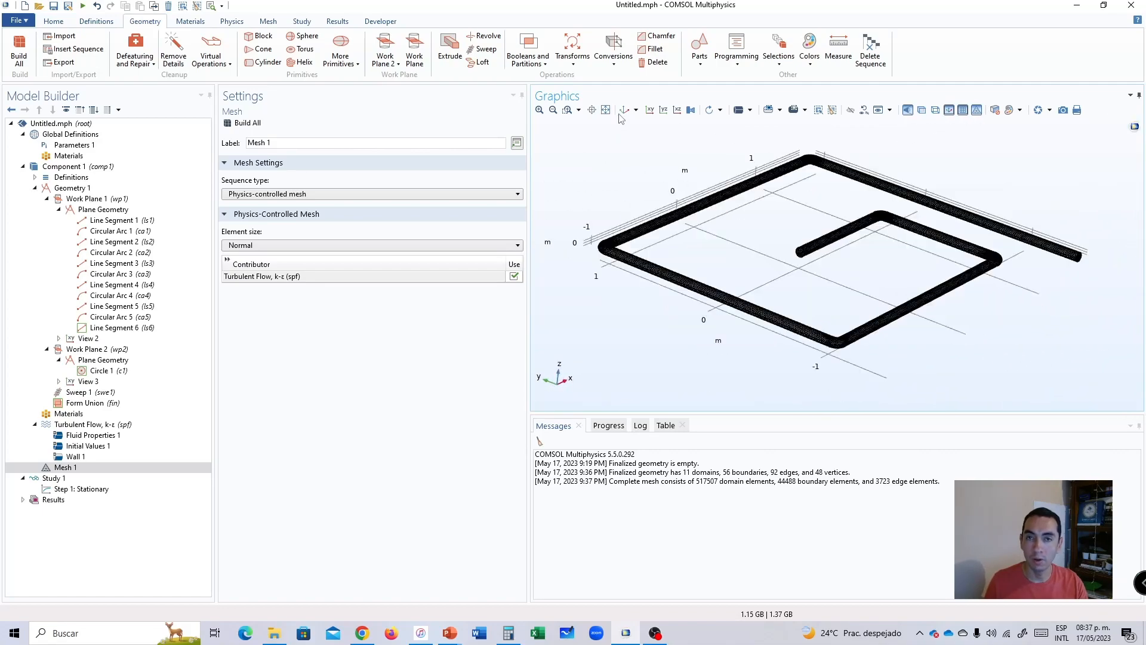
Inspect the meshed pipe from several angles and fit the whole model in the default 3D view.
{"action": "left_click", "coordinate": [624, 110]}
{"action": "middle_click_drag", "start_coordinate": [894, 246], "coordinate": [878, 99]}
{"action": "left_click_drag", "start_coordinate": [896, 167], "coordinate": [886, 161]}
{"action": "middle_click_drag", "start_coordinate": [886, 161], "coordinate": [871, 86]}
{"action": "left_click_drag", "start_coordinate": [855, 237], "coordinate": [855, 313]}
{"action": "right_click_drag", "start_coordinate": [855, 312], "coordinate": [780, 352]}
{"action": "right_click_drag", "start_coordinate": [803, 160], "coordinate": [758, 161]}
{"action": "left_click", "coordinate": [606, 113]}
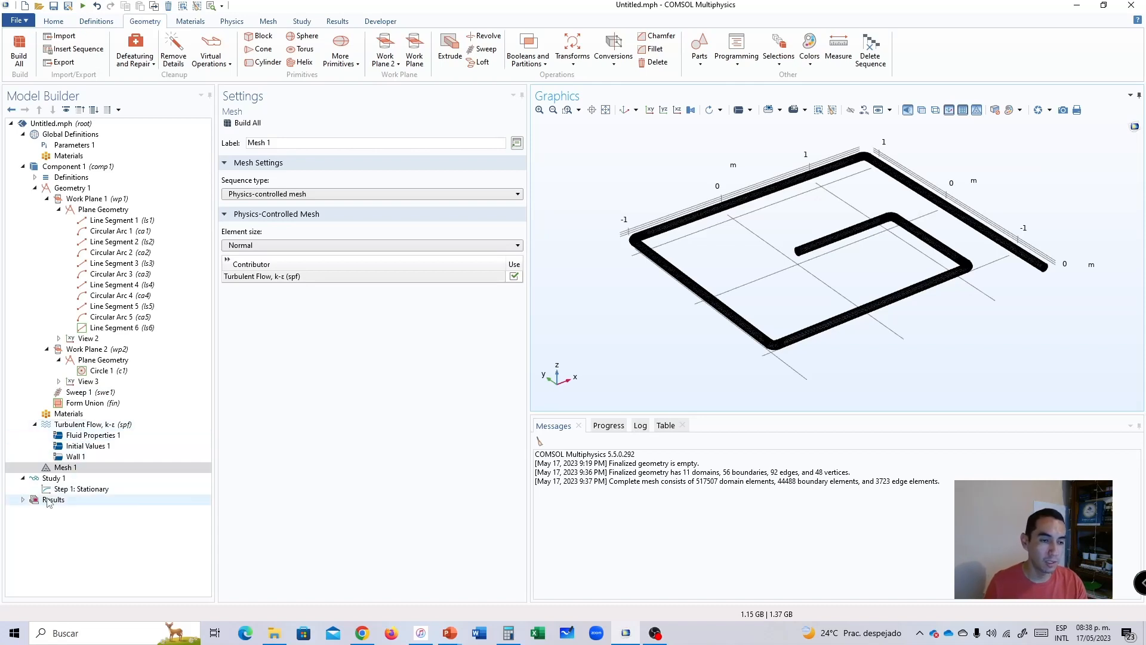
Search the material library for water and add H2O (water) [liquid] to the component as the pipe's material.
{"action": "left_click", "coordinate": [72, 416]}
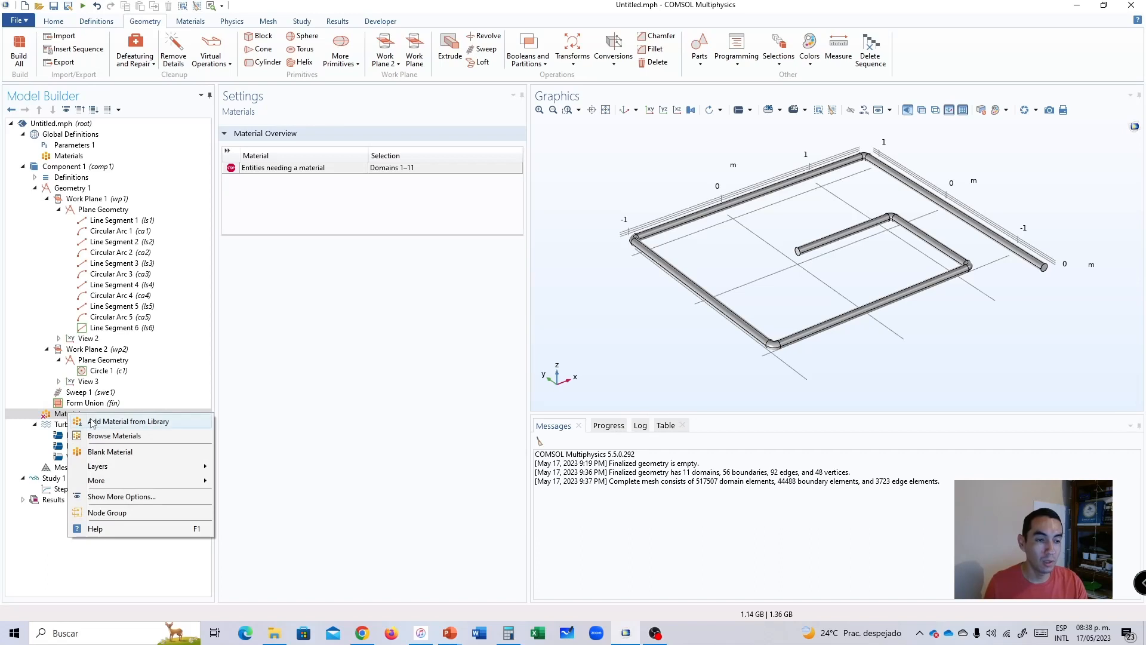
{"action": "left_click", "coordinate": [119, 422]}
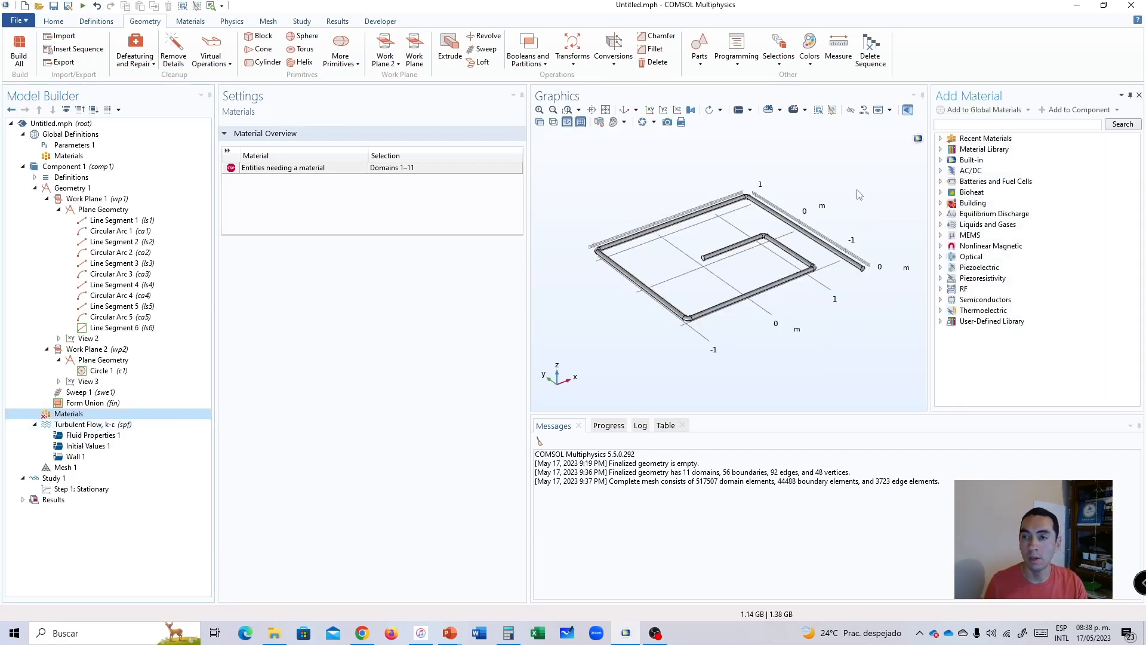
{"action": "left_click", "coordinate": [944, 128]}
{"action": "type", "text": "wate"}
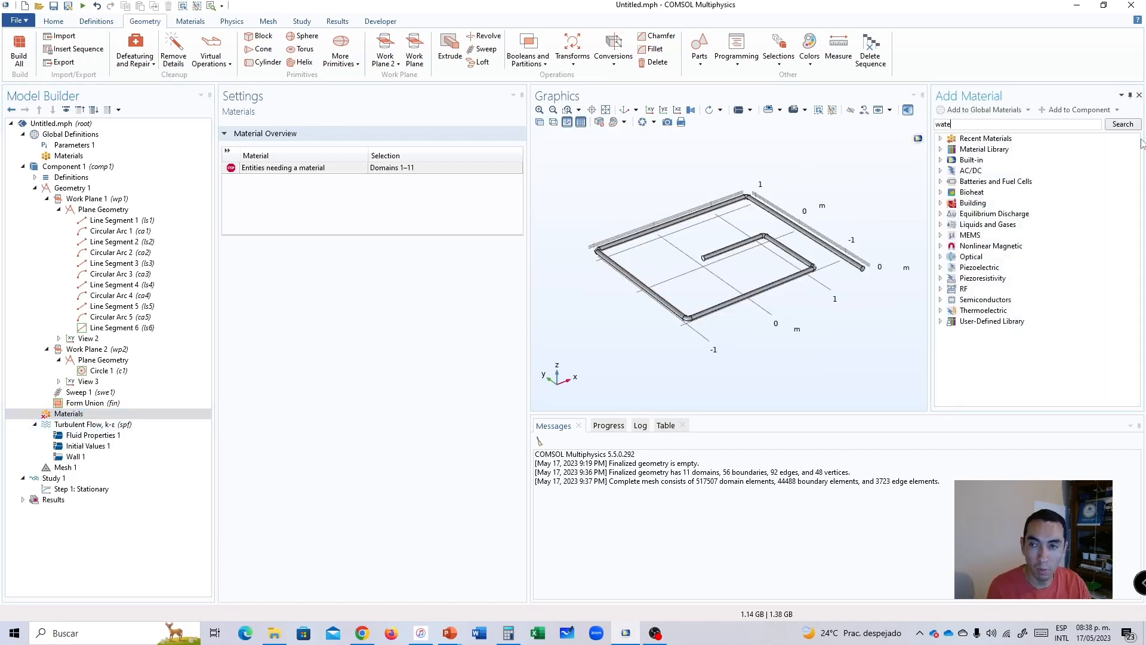
{"action": "left_click", "coordinate": [1123, 124]}
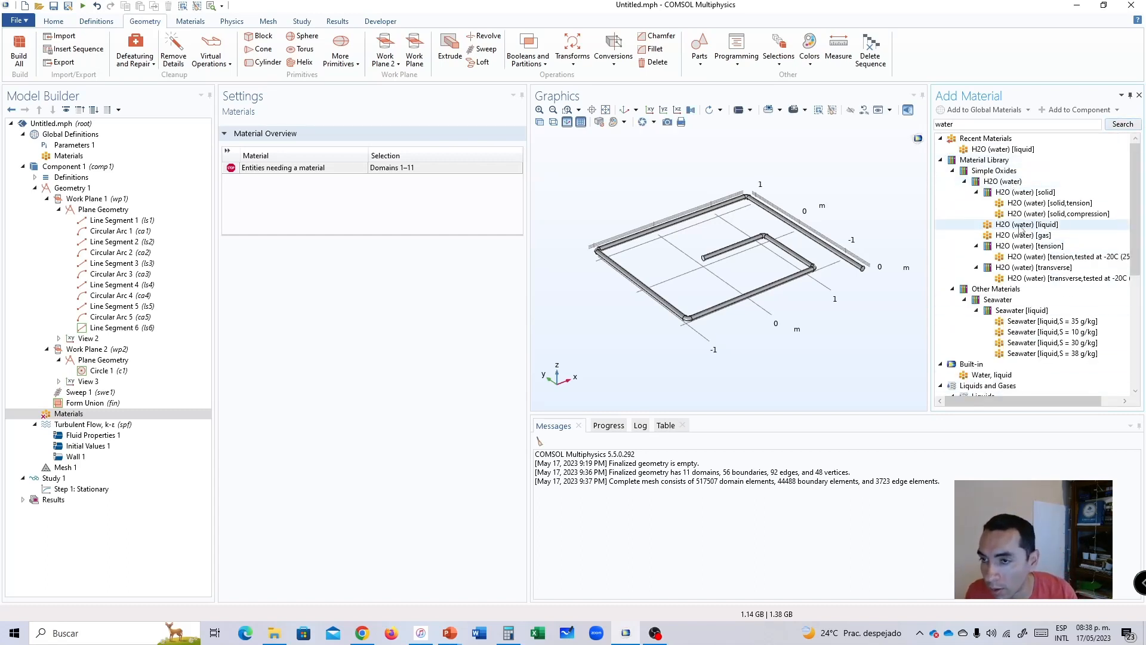
{"action": "left_click", "coordinate": [1021, 225]}
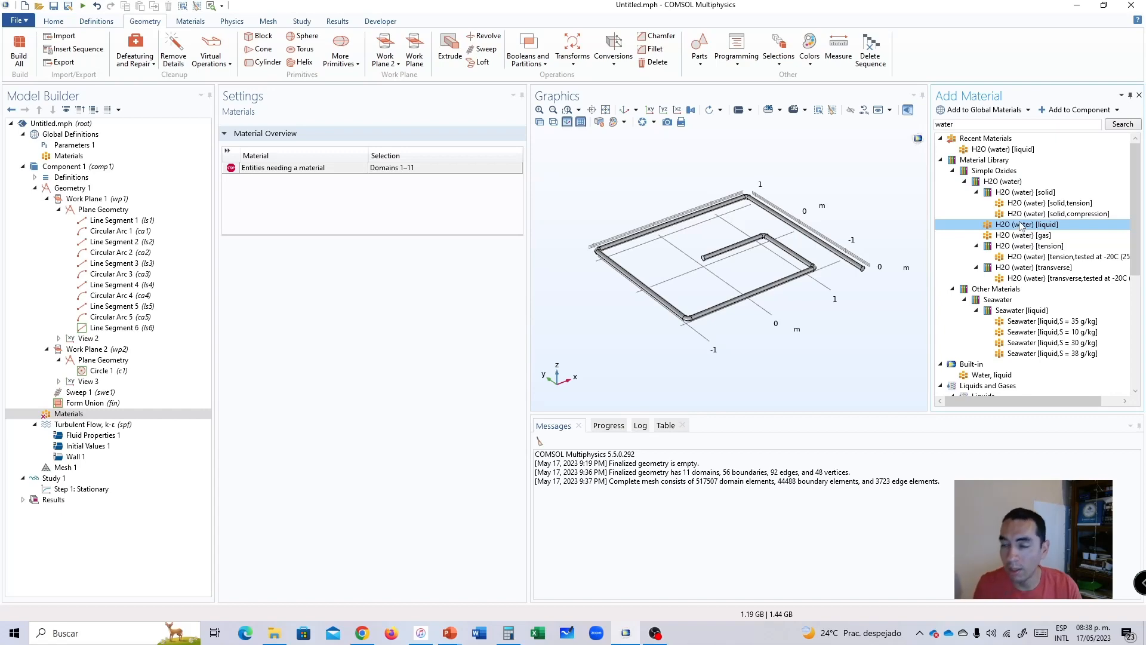
{"action": "left_click", "coordinate": [1074, 110]}
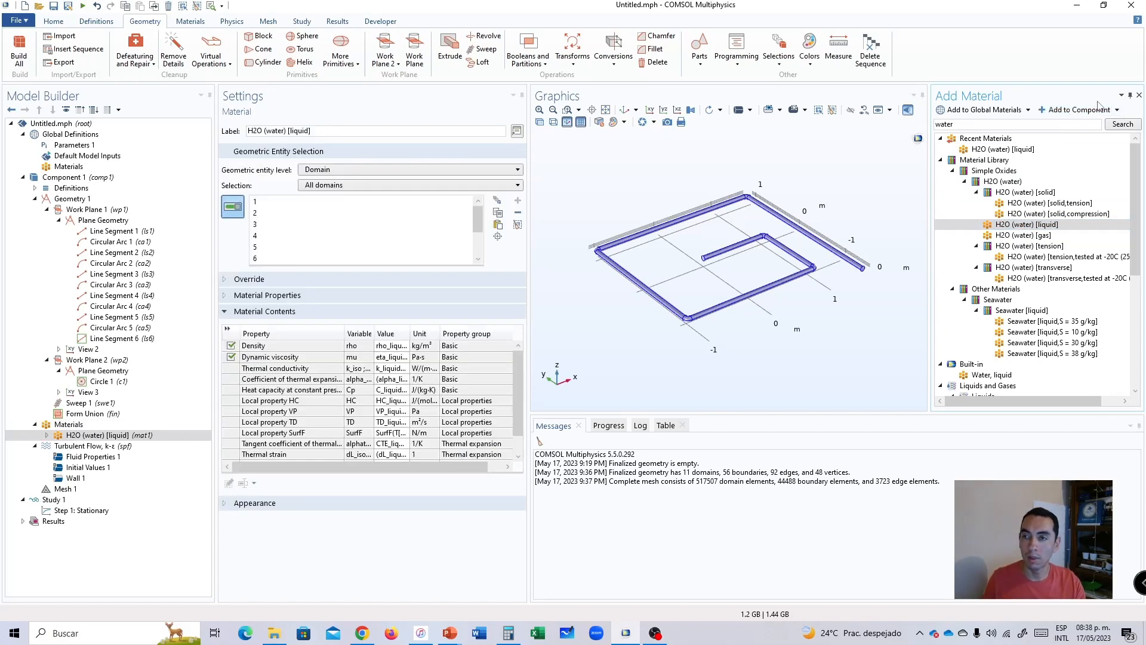
{"action": "left_click", "coordinate": [1138, 95]}
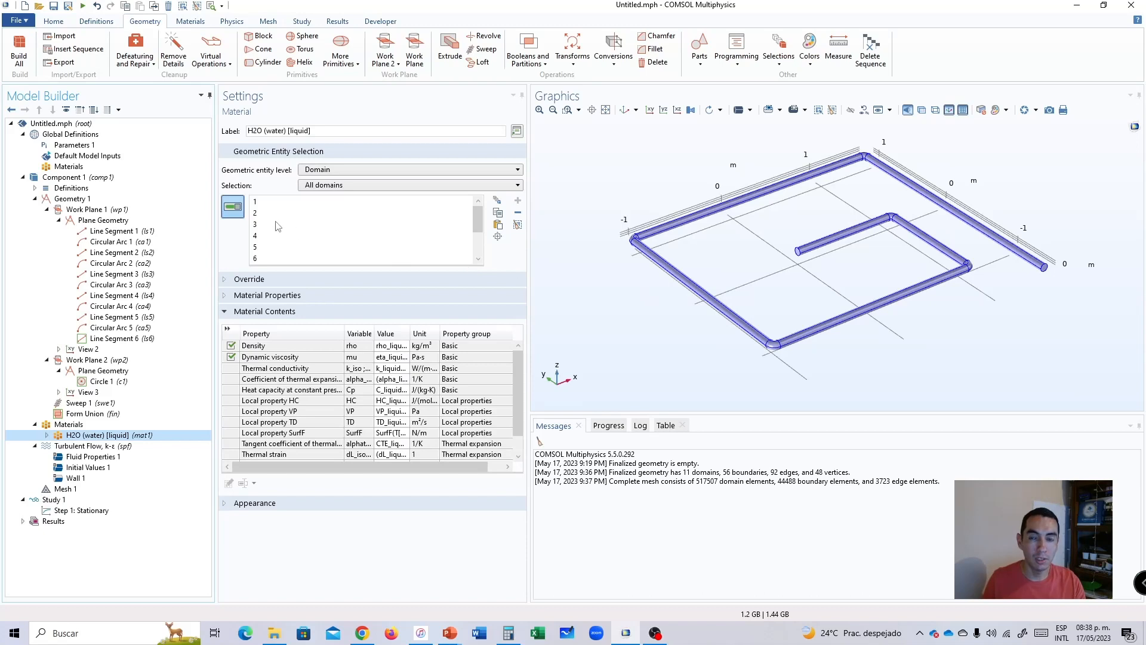
Review the water material's domain selection and its list of material properties.
{"action": "left_click_drag", "start_coordinate": [478, 237], "coordinate": [477, 214]}
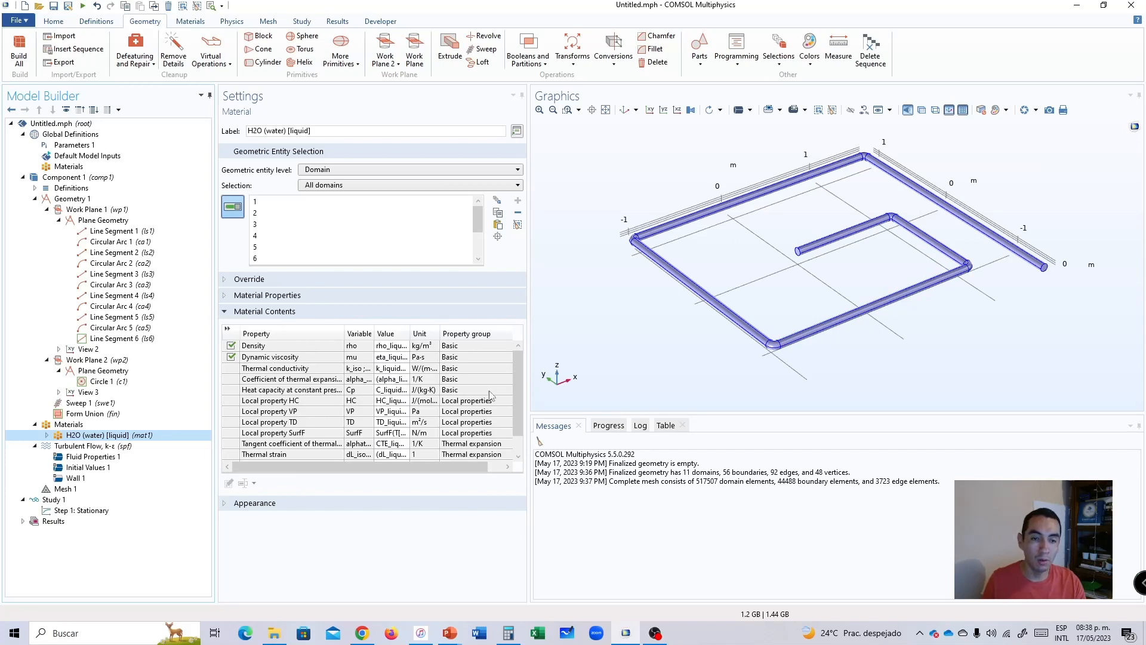
{"action": "scroll", "coordinate": [515, 388], "scroll_direction": "down", "scroll_amount": 1}
{"action": "scroll", "coordinate": [516, 388], "scroll_direction": "up", "scroll_amount": 1}
{"action": "scroll", "coordinate": [510, 418], "scroll_direction": "down", "scroll_amount": 1}
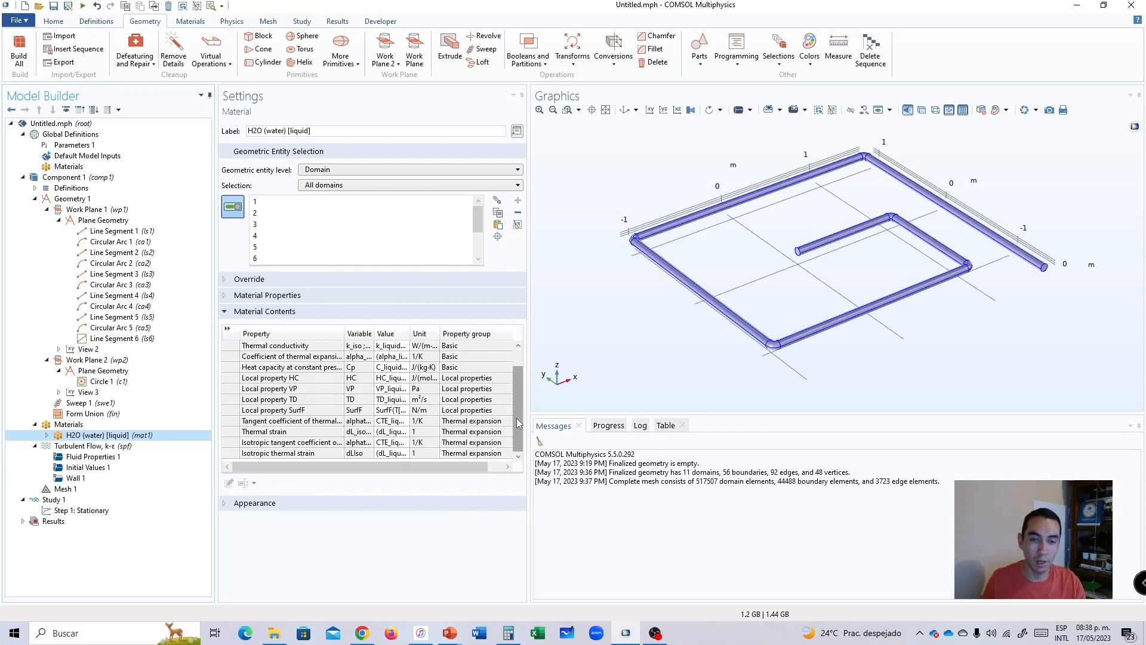
{"action": "scroll", "coordinate": [517, 415], "scroll_direction": "up", "scroll_amount": 1}
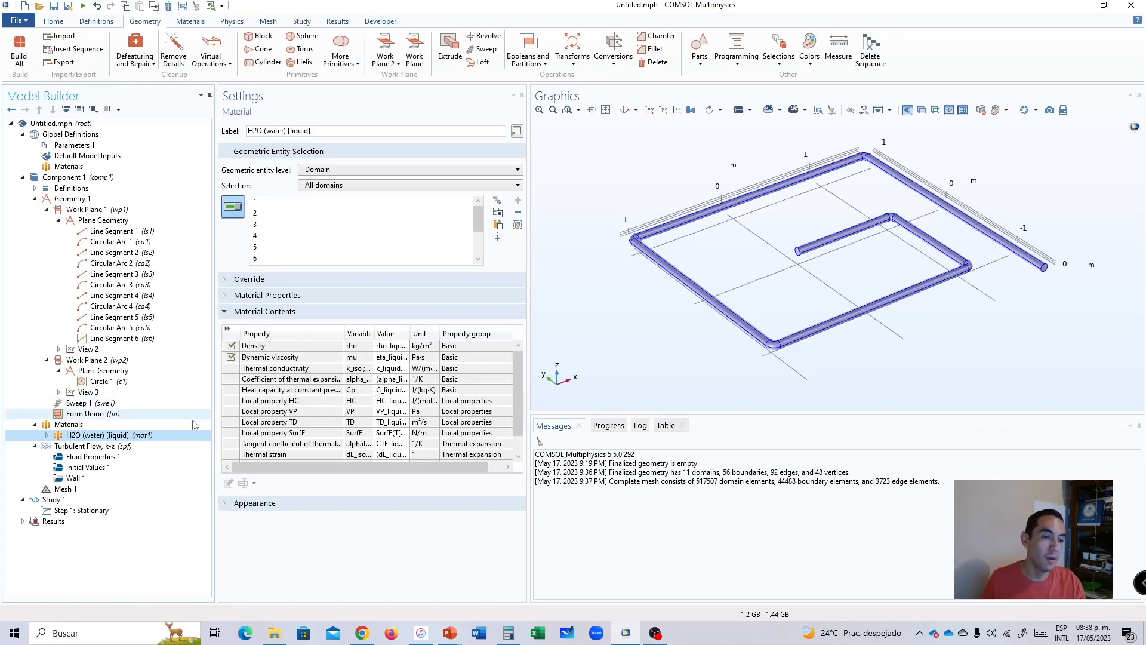
Examine the turbulence models and turbulence model types available for the Turbulent Flow, k-ε interface.
{"action": "left_click", "coordinate": [76, 446]}
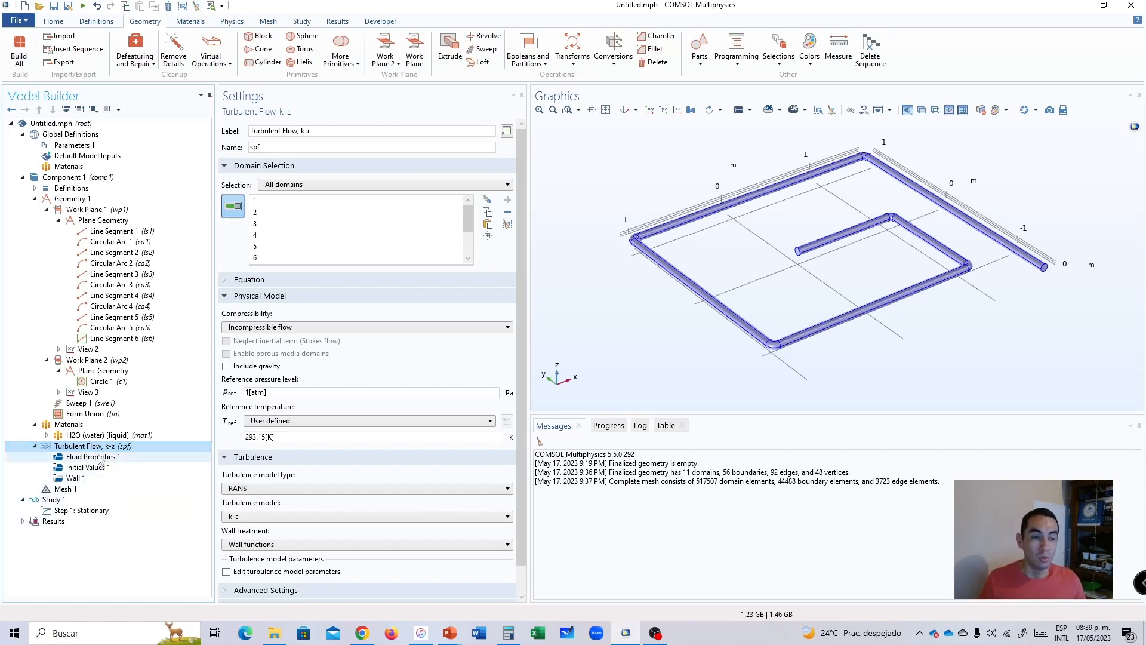
{"action": "left_click_drag", "start_coordinate": [521, 448], "coordinate": [521, 487]}
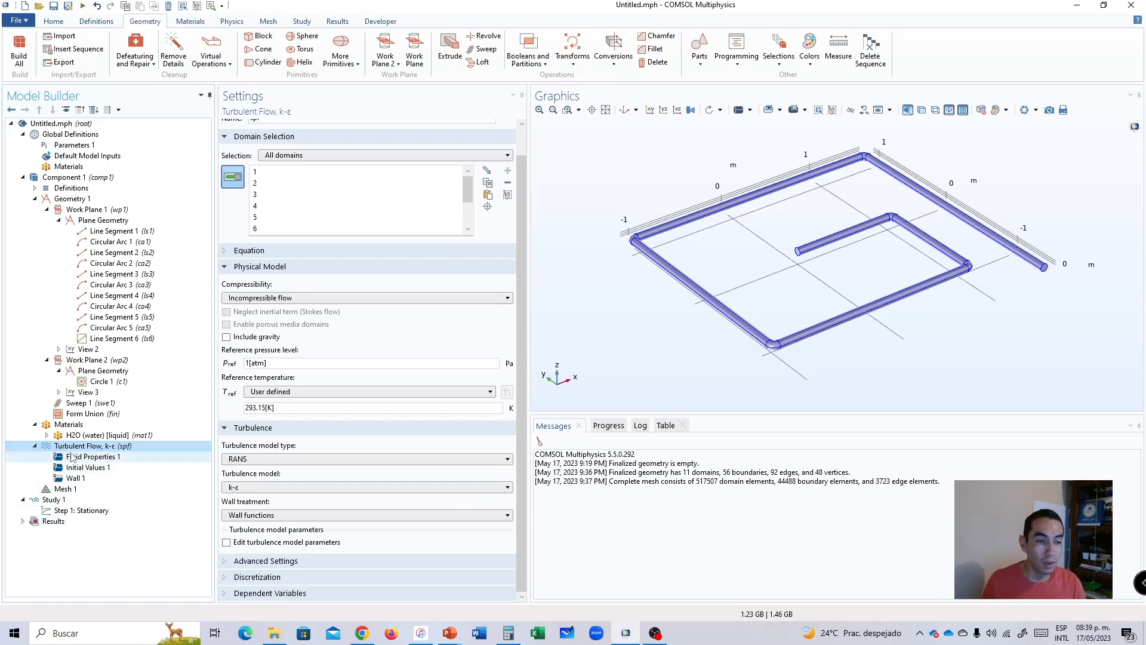
{"action": "left_click", "coordinate": [242, 488]}
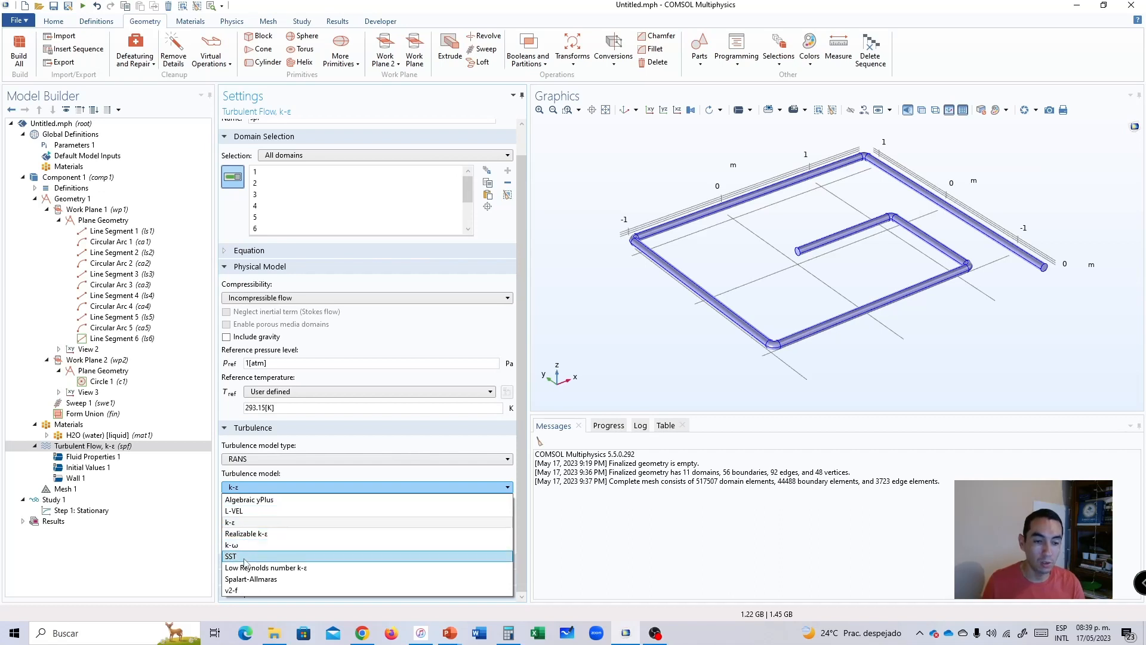
{"action": "left_click", "coordinate": [265, 464]}
{"action": "left_click", "coordinate": [267, 462]}
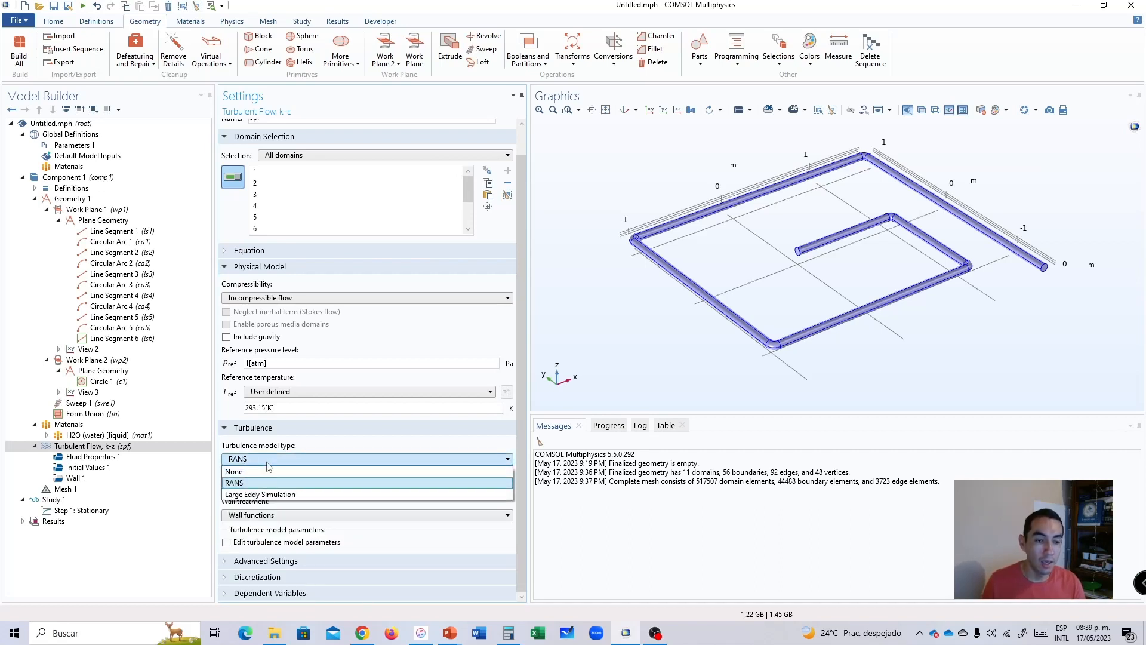
{"action": "left_click", "coordinate": [259, 463]}
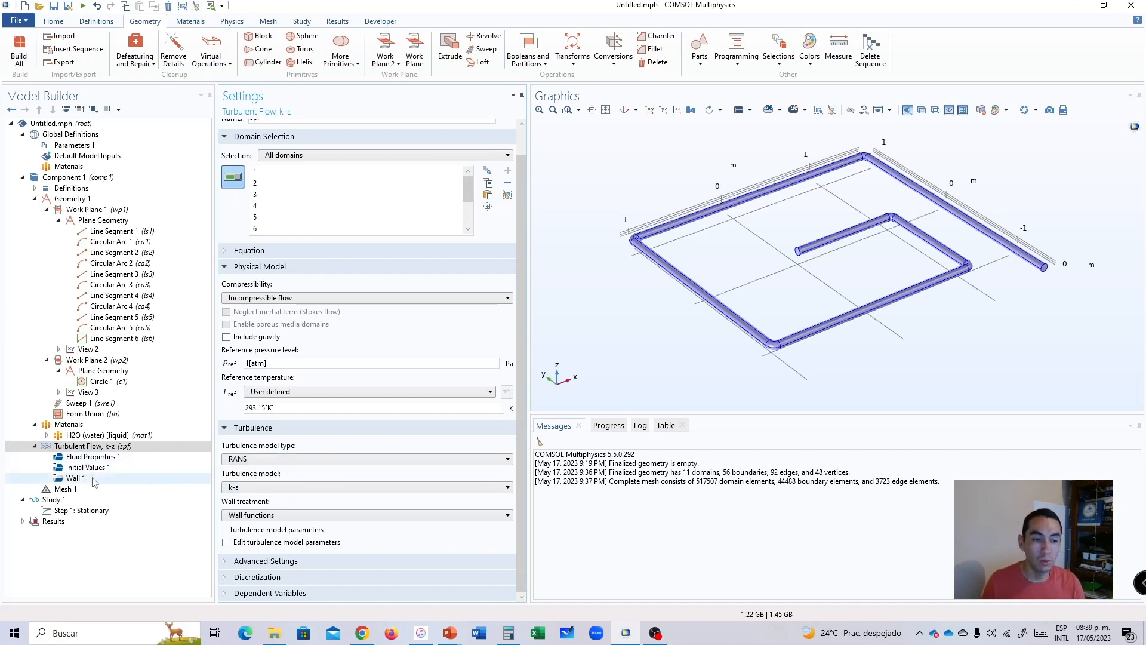
{"action": "left_click", "coordinate": [109, 449]}
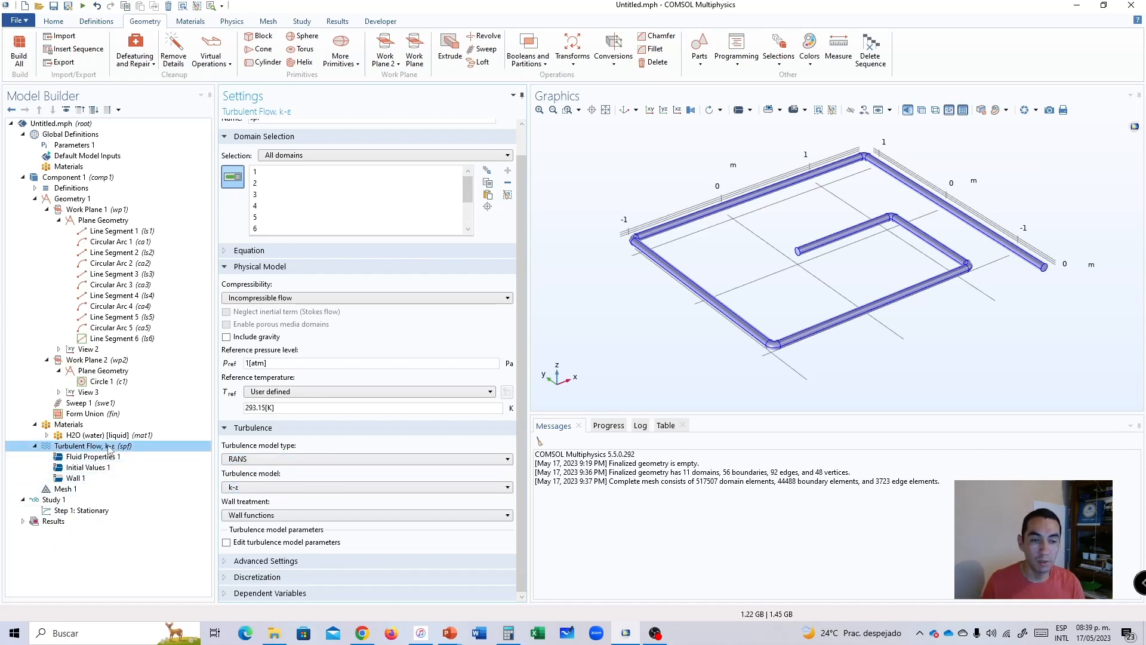
Switch the turbulence model type to None and back to RANS with the k-ε model.
{"action": "left_click", "coordinate": [251, 459]}
{"action": "left_click", "coordinate": [258, 464]}
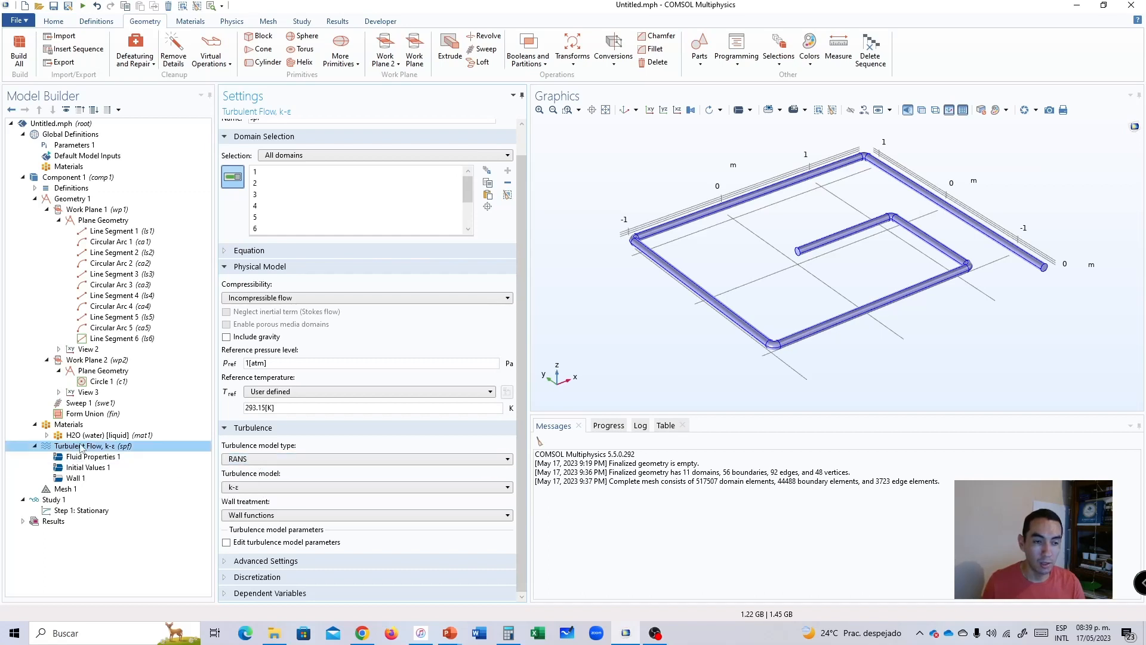
{"action": "left_click", "coordinate": [253, 463]}
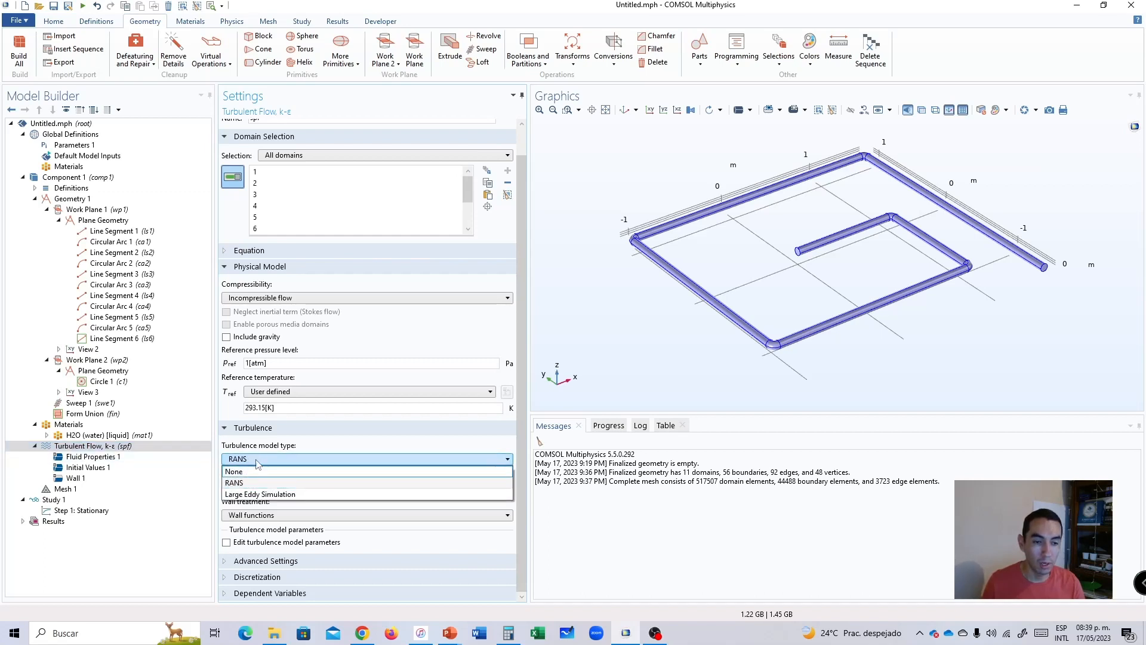
{"action": "left_click", "coordinate": [254, 471]}
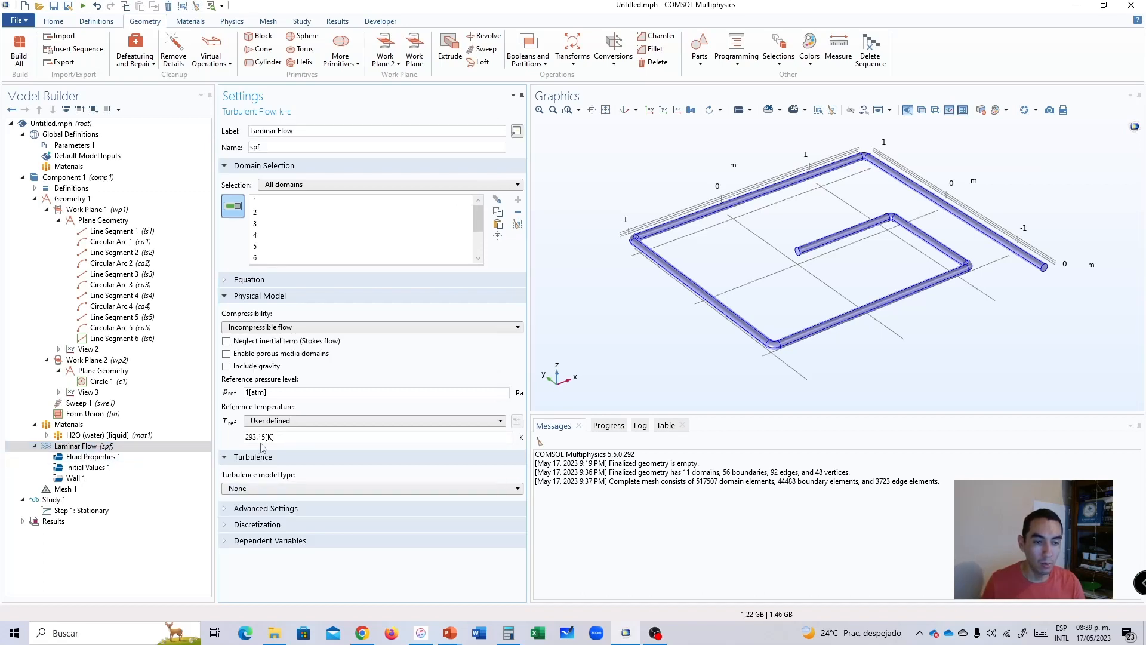
{"action": "left_click", "coordinate": [70, 448]}
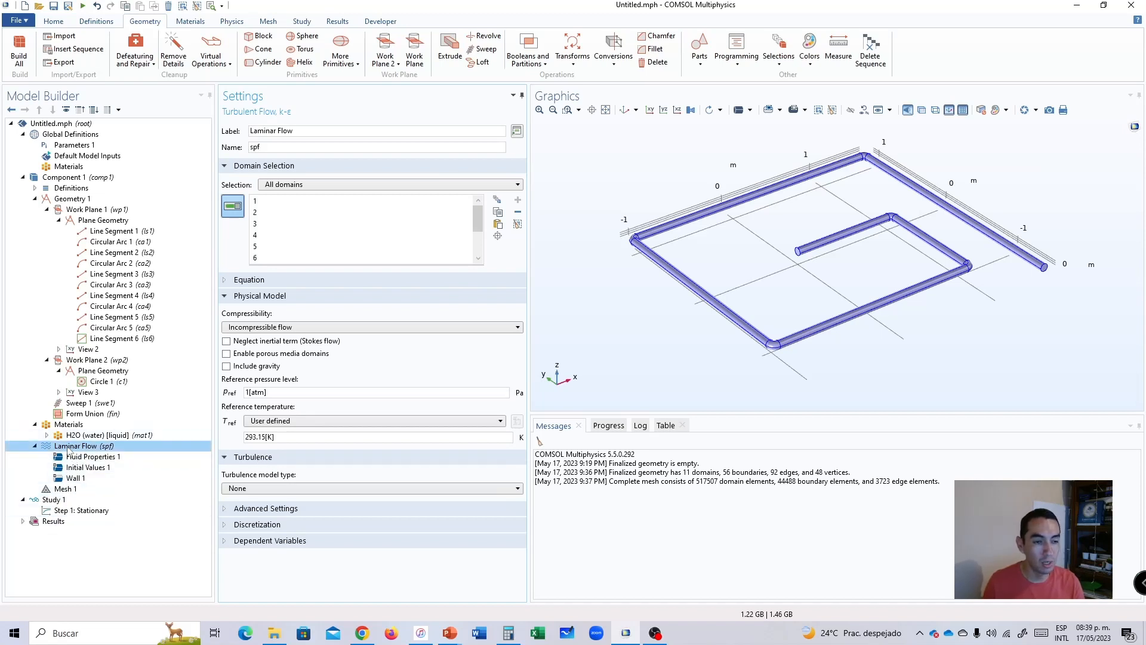
{"action": "left_click", "coordinate": [265, 488]}
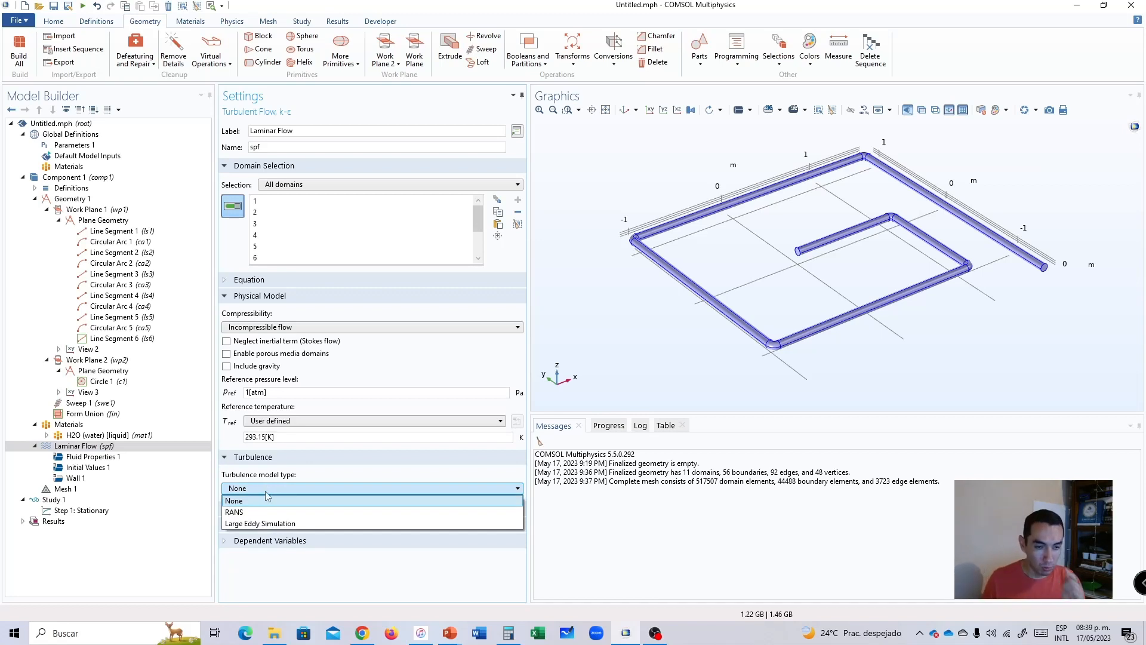
{"action": "left_click", "coordinate": [268, 512]}
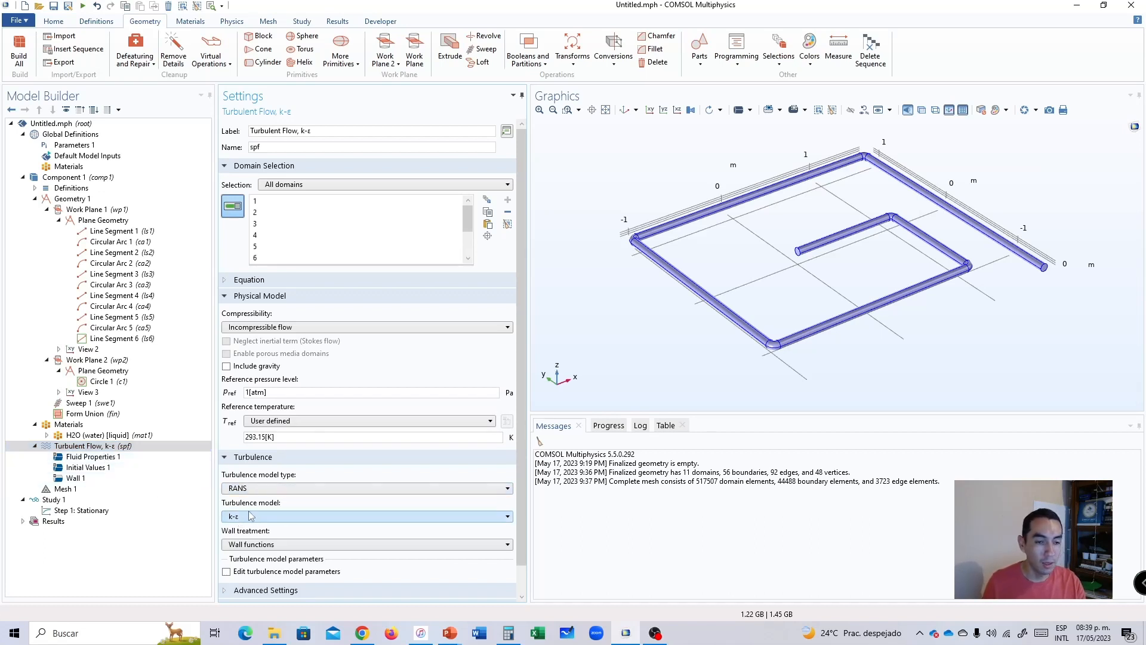
{"action": "scroll", "coordinate": [243, 497], "scroll_direction": "down", "scroll_amount": 1}
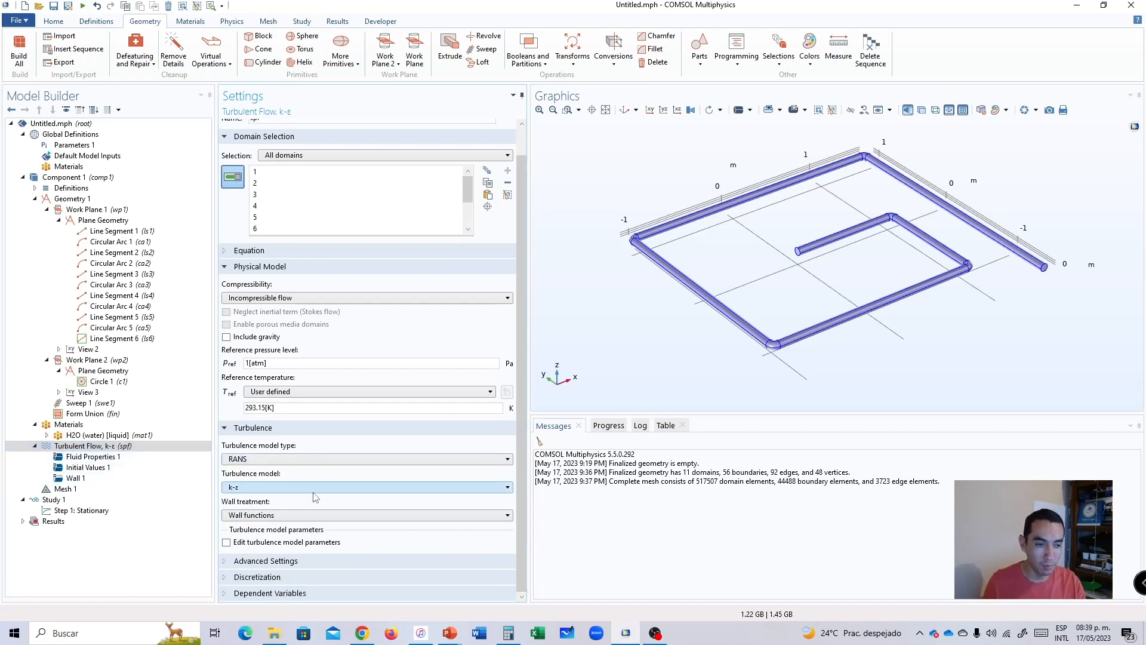
Review the Fluid Properties 1 settings and the governing equations of the Turbulent Flow, k-ε interface.
{"action": "left_click", "coordinate": [84, 456]}
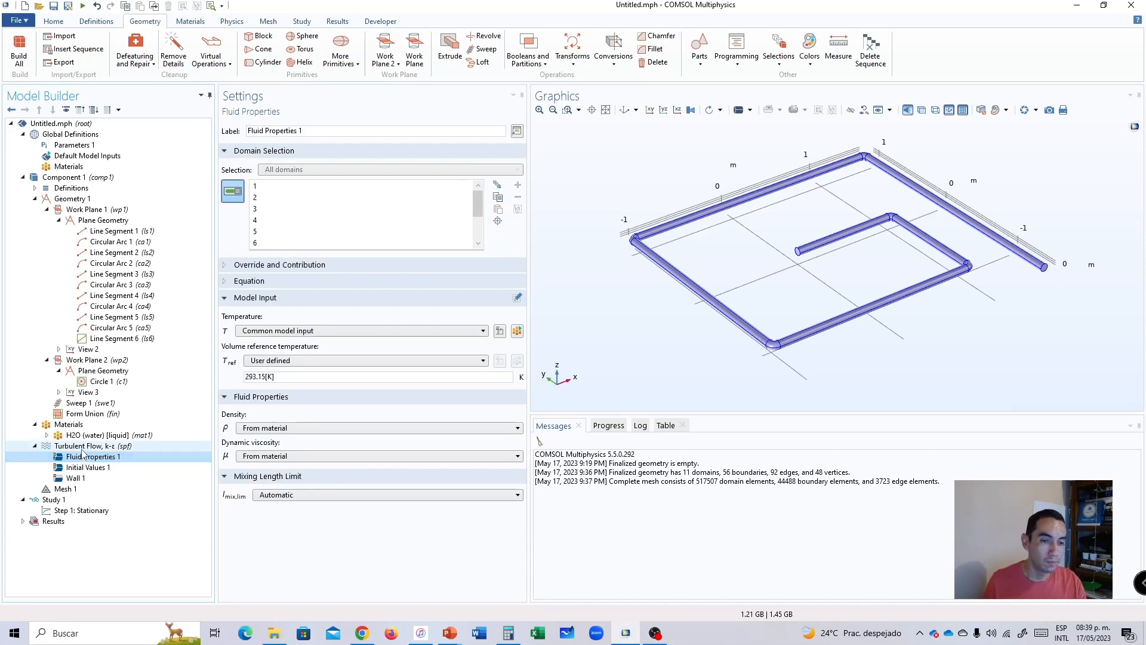
{"action": "left_click", "coordinate": [83, 446]}
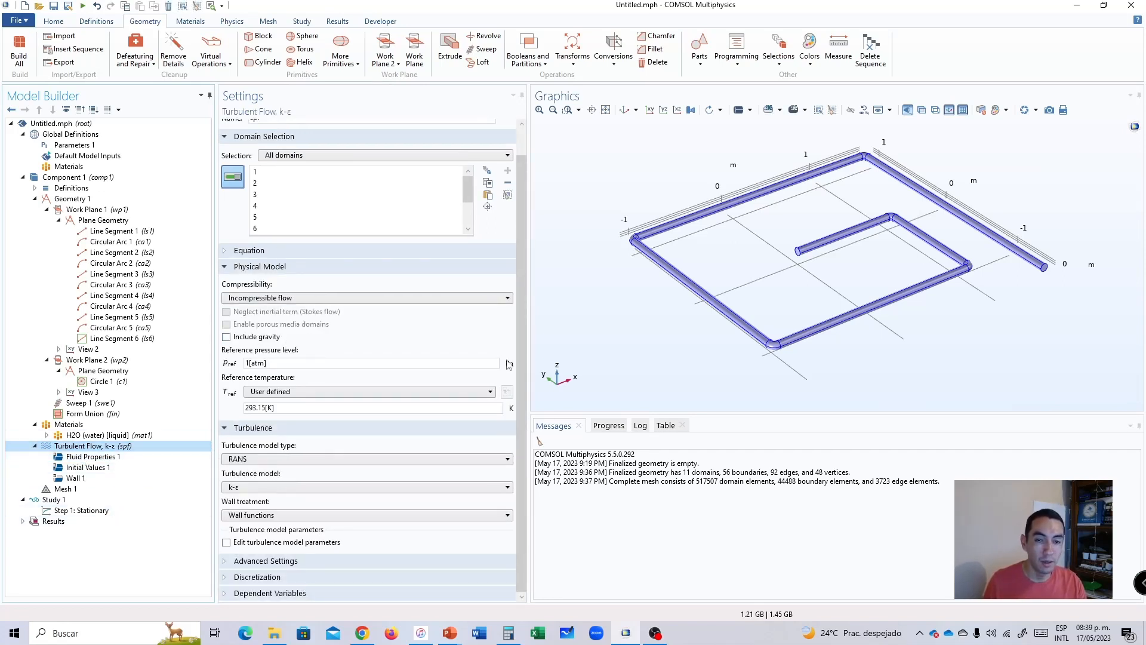
{"action": "scroll", "coordinate": [501, 306], "scroll_direction": "up", "scroll_amount": 1}
{"action": "scroll", "coordinate": [501, 305], "scroll_direction": "down", "scroll_amount": 1}
{"action": "scroll", "coordinate": [501, 306], "scroll_direction": "up", "scroll_amount": 1}
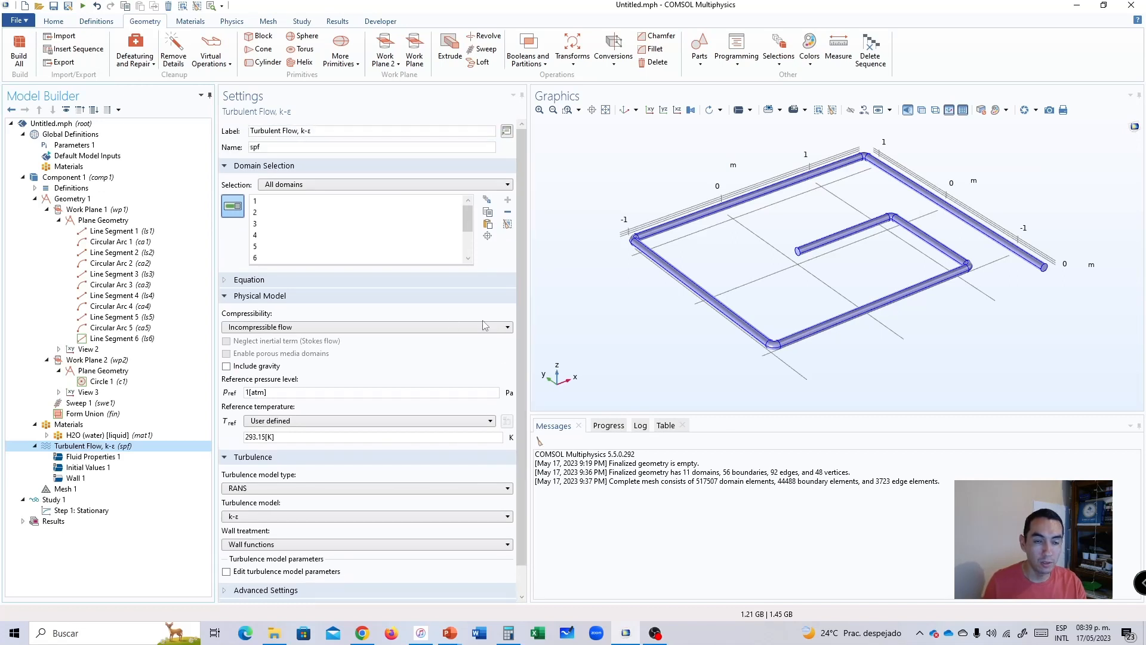
{"action": "left_click", "coordinate": [257, 281]}
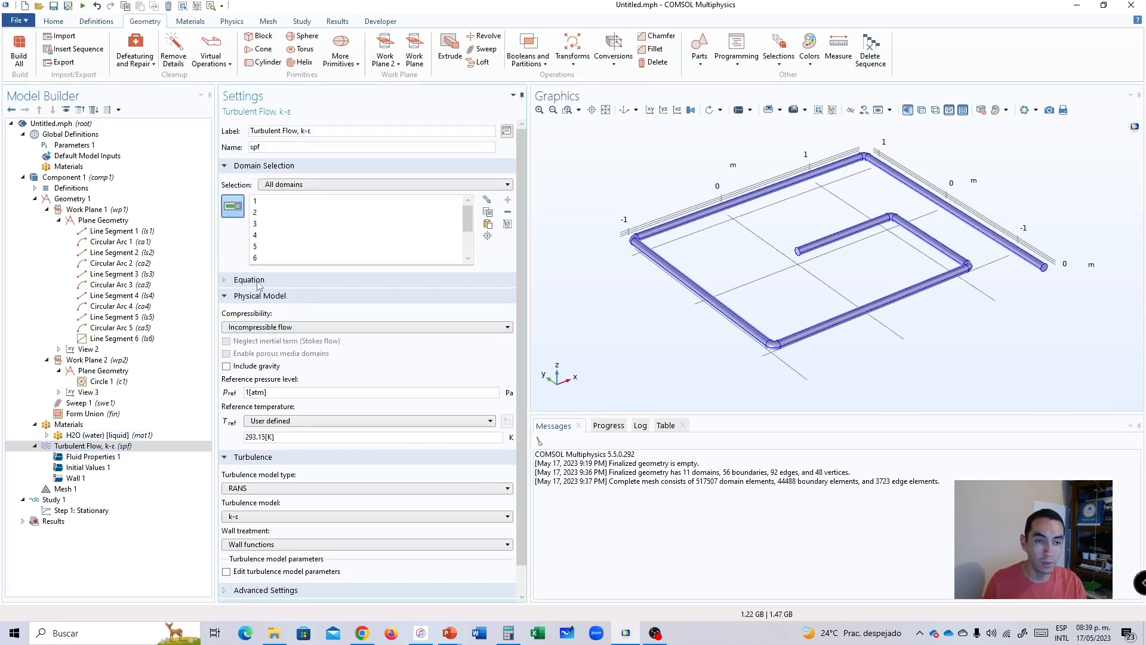
{"action": "left_click", "coordinate": [255, 280]}
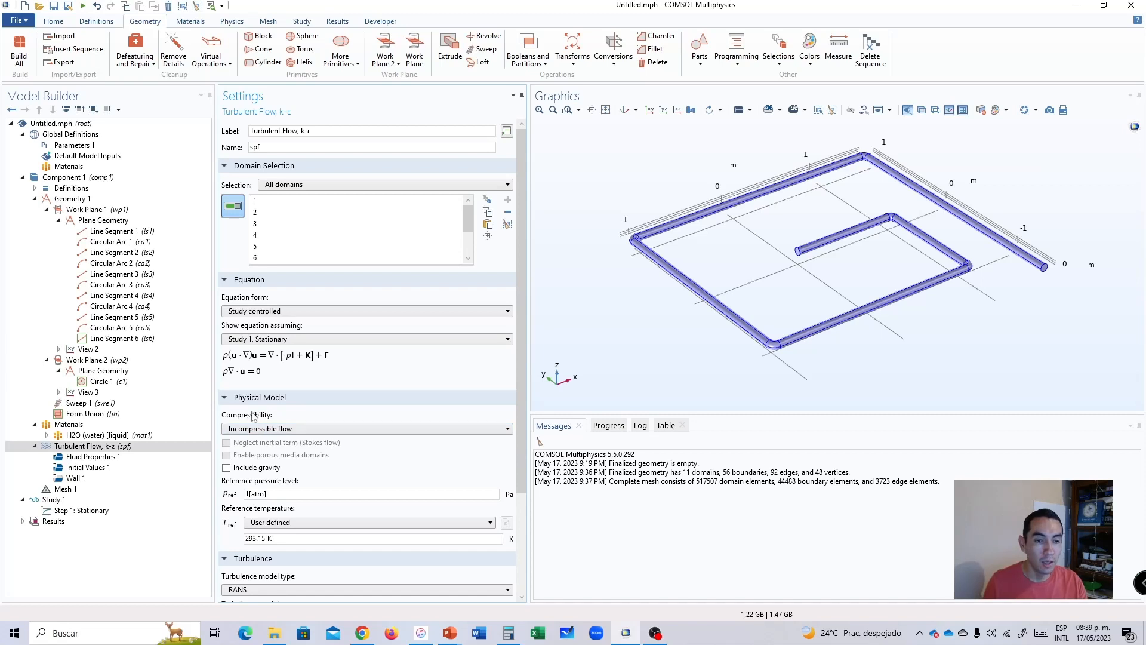
{"action": "left_click", "coordinate": [250, 280]}
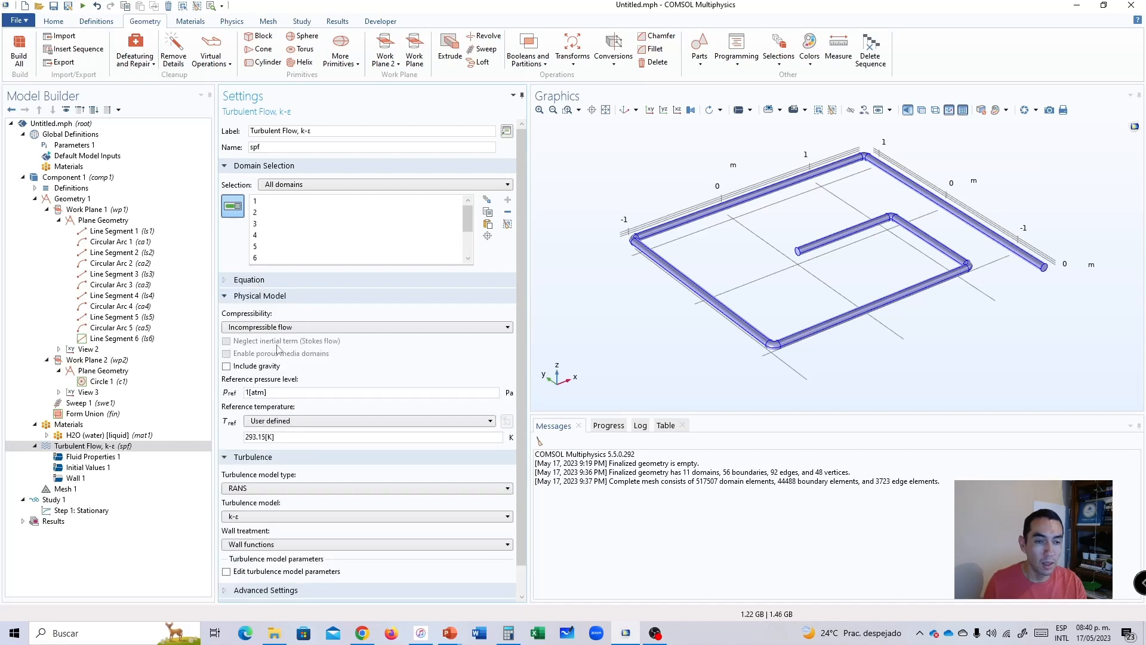
Set the turbulent flow's compressibility to Incompressible flow and include gravity in the physical model.
{"action": "left_click", "coordinate": [250, 327]}
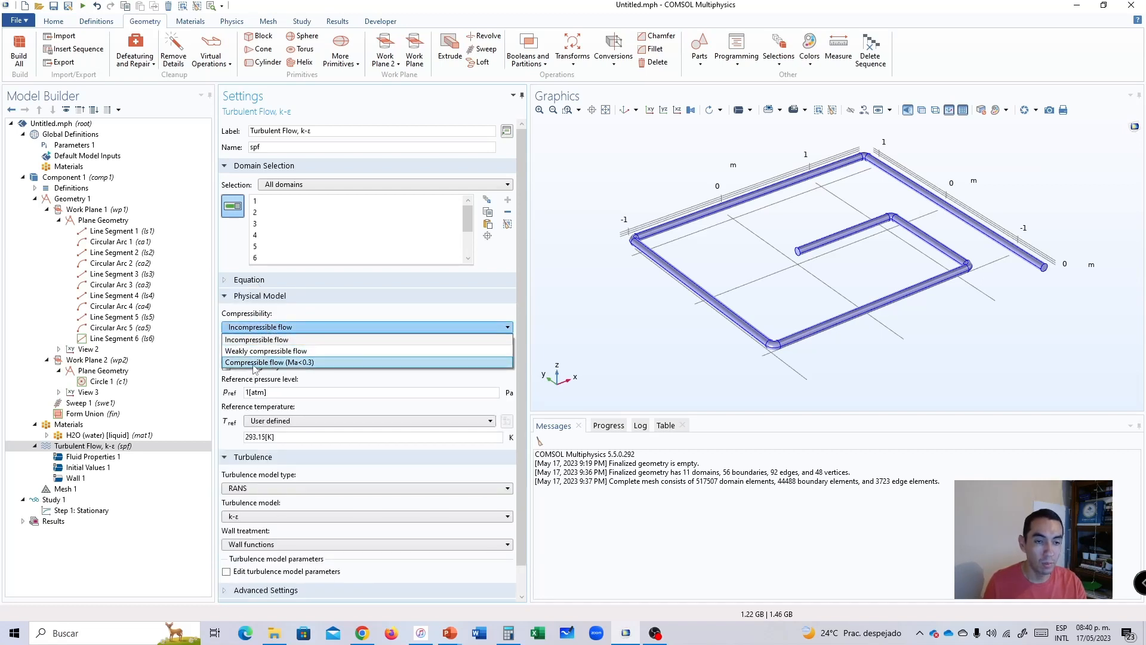
{"action": "left_click", "coordinate": [258, 339]}
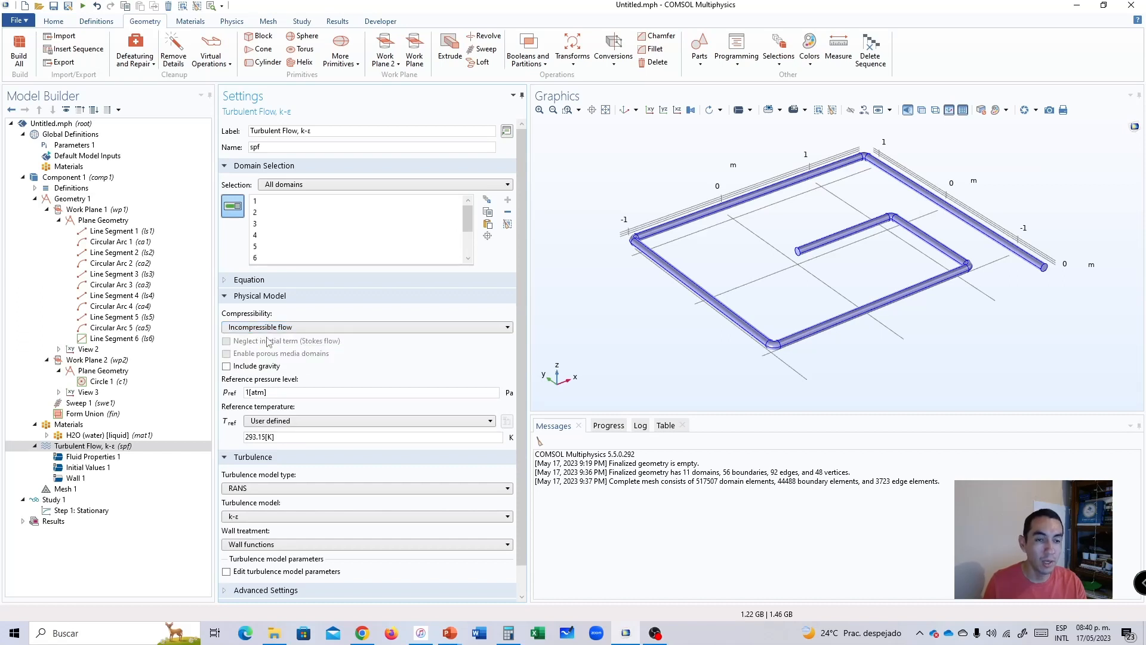
{"action": "mouse_move", "coordinate": [520, 350]}
{"action": "left_mouse_down"}
{"action": "mouse_move", "coordinate": [521, 382]}
{"action": "mouse_move", "coordinate": [520, 345]}
{"action": "left_mouse_up"}
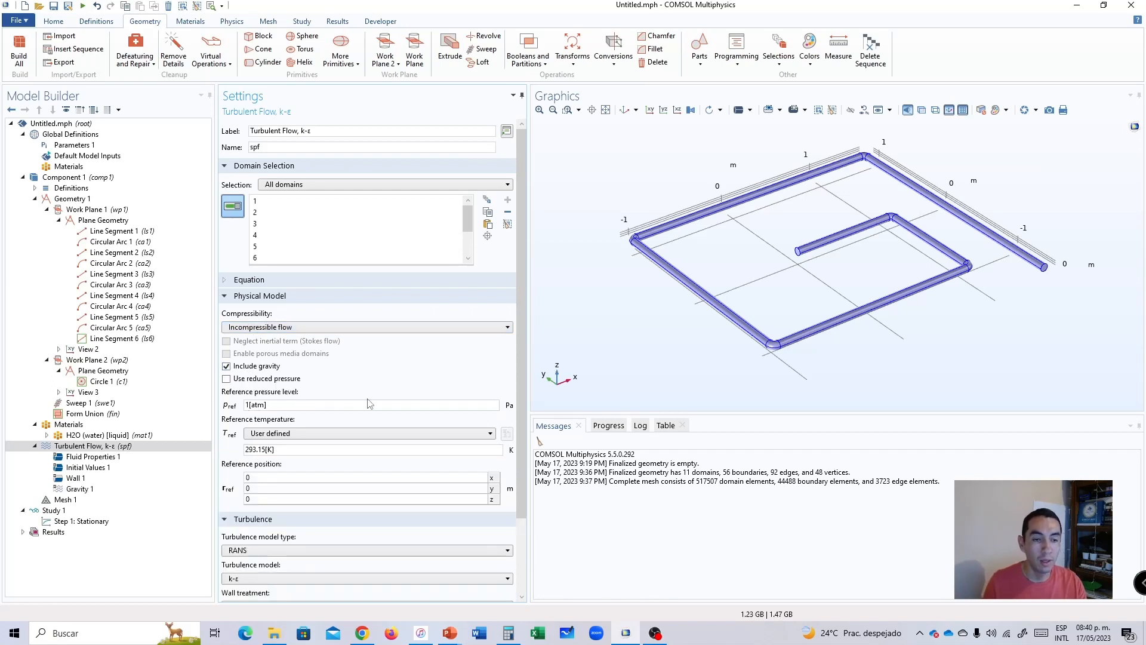
{"action": "left_click_drag", "start_coordinate": [515, 383], "coordinate": [518, 456]}
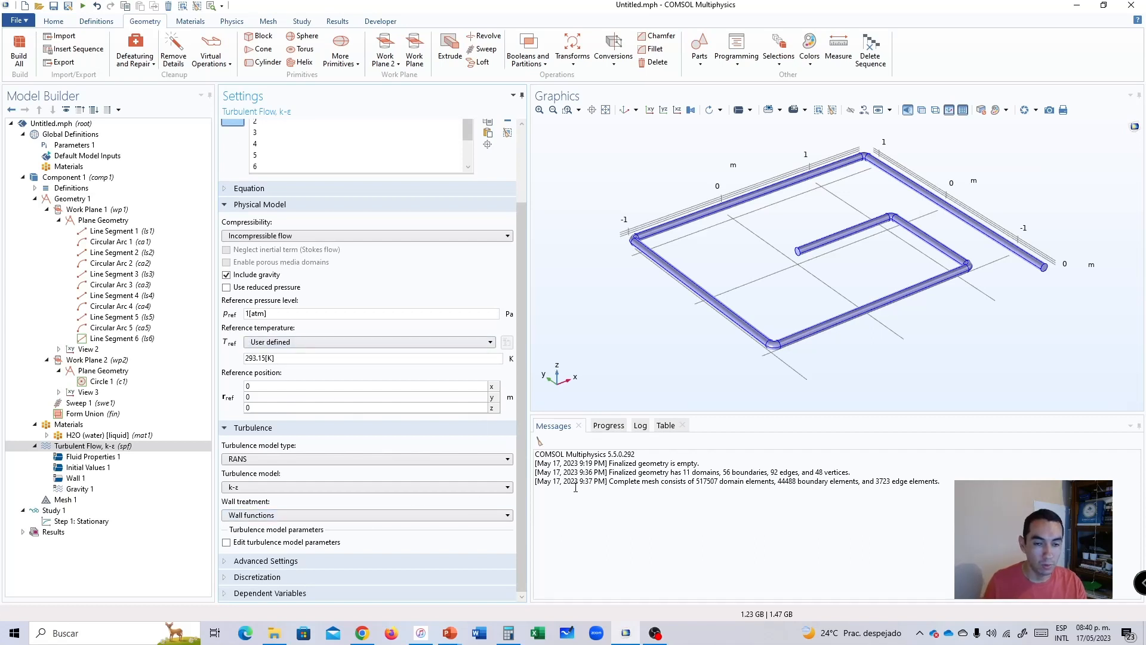
{"action": "scroll", "coordinate": [520, 359], "scroll_direction": "up", "scroll_amount": 3}
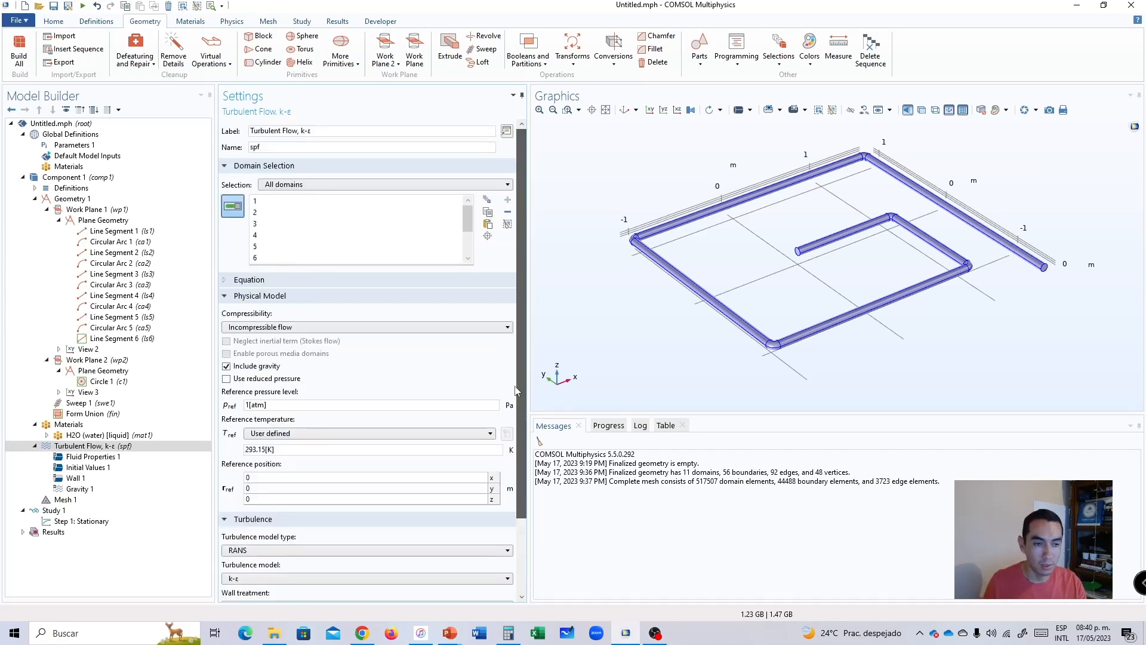
Review the density source options in the Fluid Properties 1 settings of the turbulent flow interface.
{"action": "left_click", "coordinate": [87, 458]}
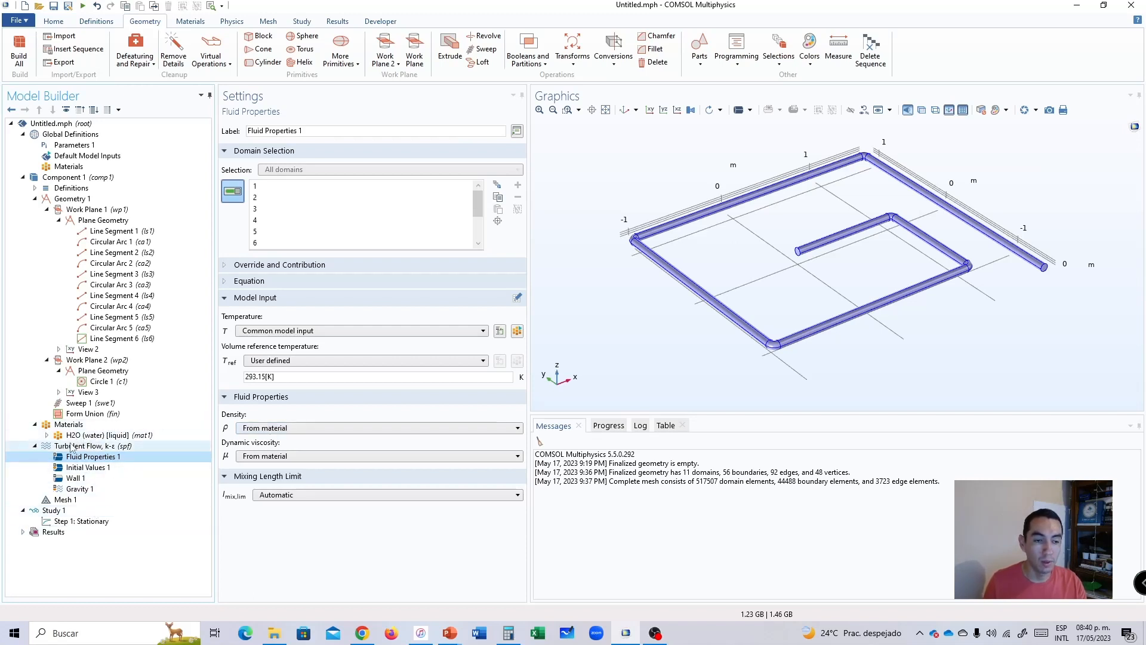
{"action": "left_click", "coordinate": [255, 431]}
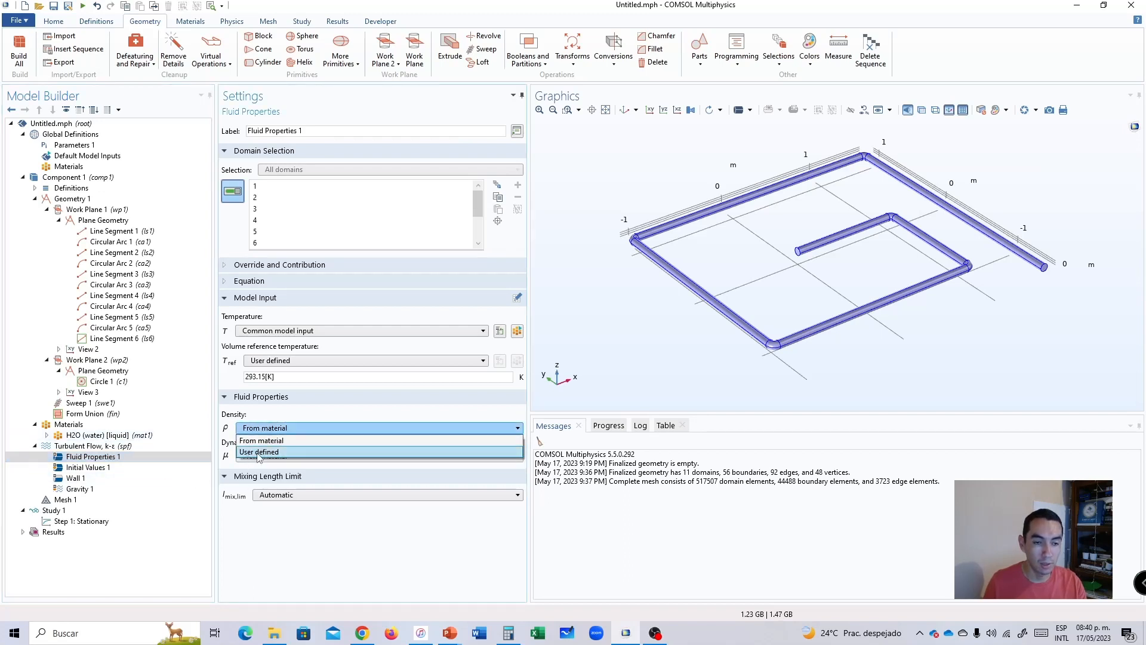
{"action": "left_click", "coordinate": [258, 456]}
{"action": "left_click", "coordinate": [261, 464]}
Examine the turbulent kinetic energy and dissipation rate in Initial Values 1, and the acceleration settings of Gravity 1.
{"action": "left_click", "coordinate": [83, 469]}
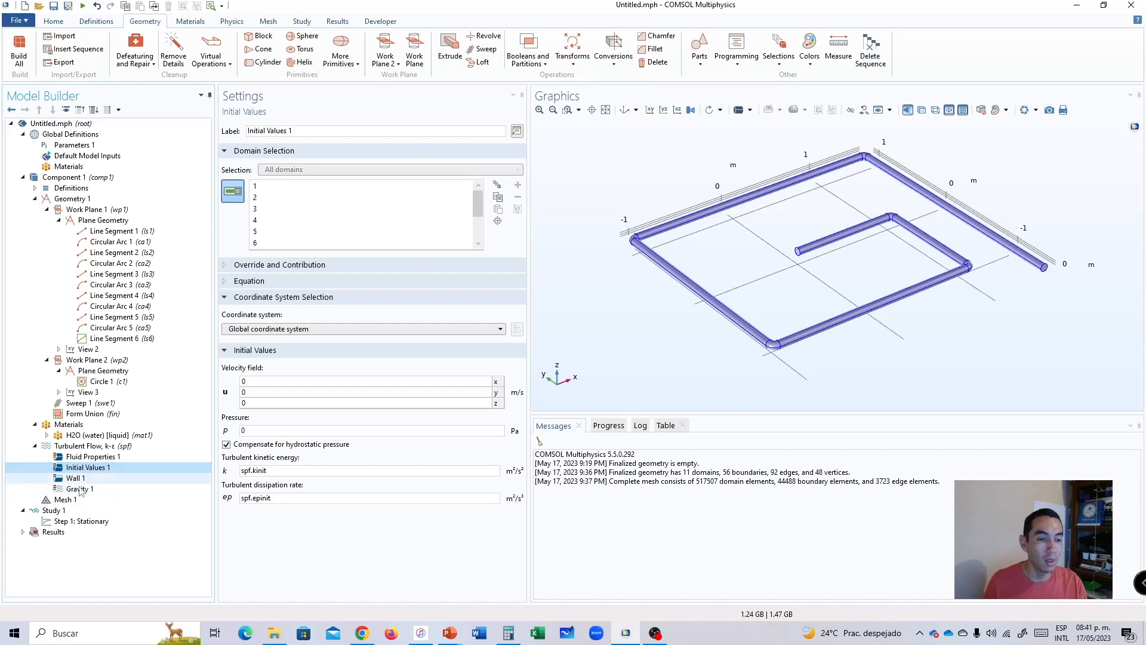
{"action": "double_click", "coordinate": [279, 471]}
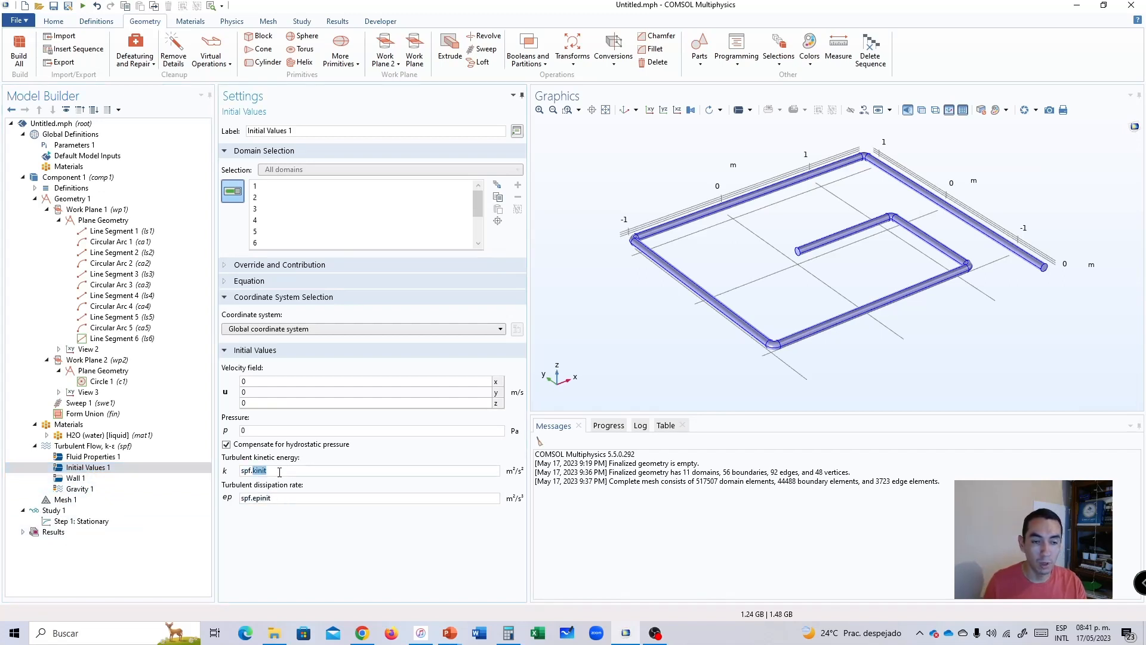
{"action": "triple_click", "coordinate": [287, 497]}
{"action": "left_click", "coordinate": [286, 474]}
{"action": "left_click", "coordinate": [289, 472]}
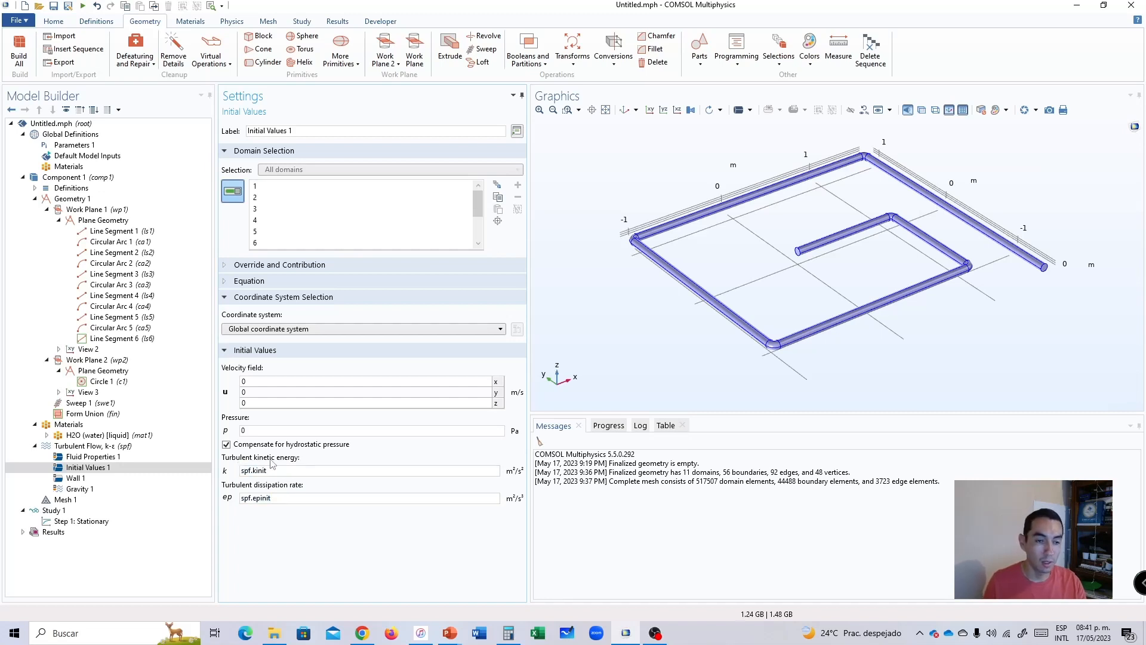
{"action": "left_click", "coordinate": [285, 472]}
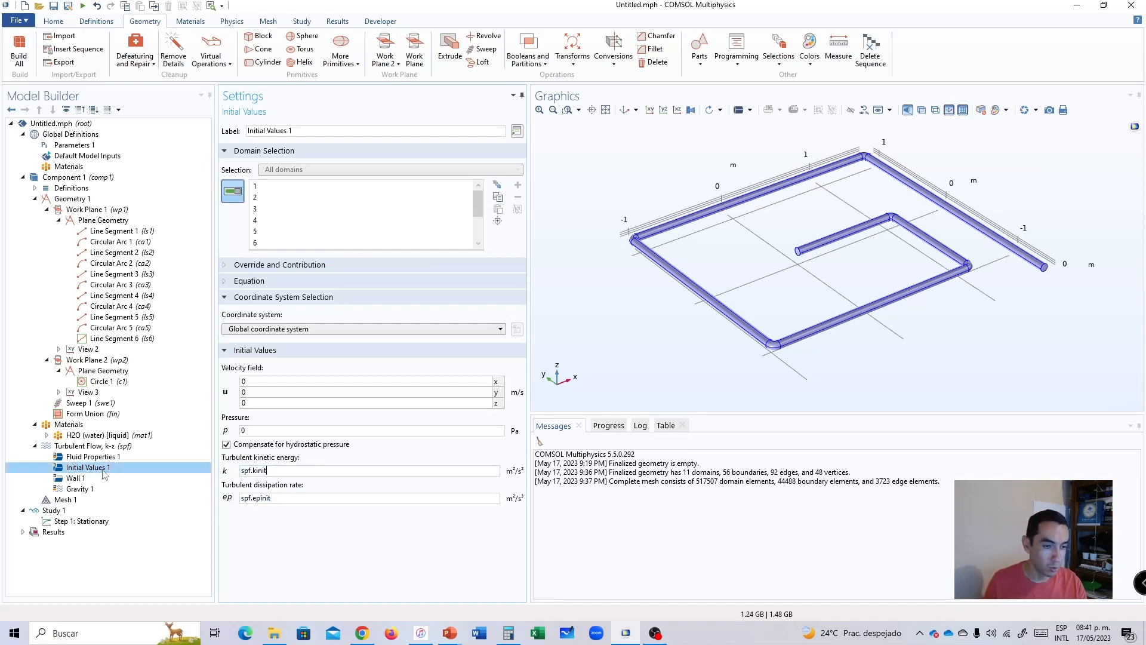
{"action": "left_click", "coordinate": [83, 488]}
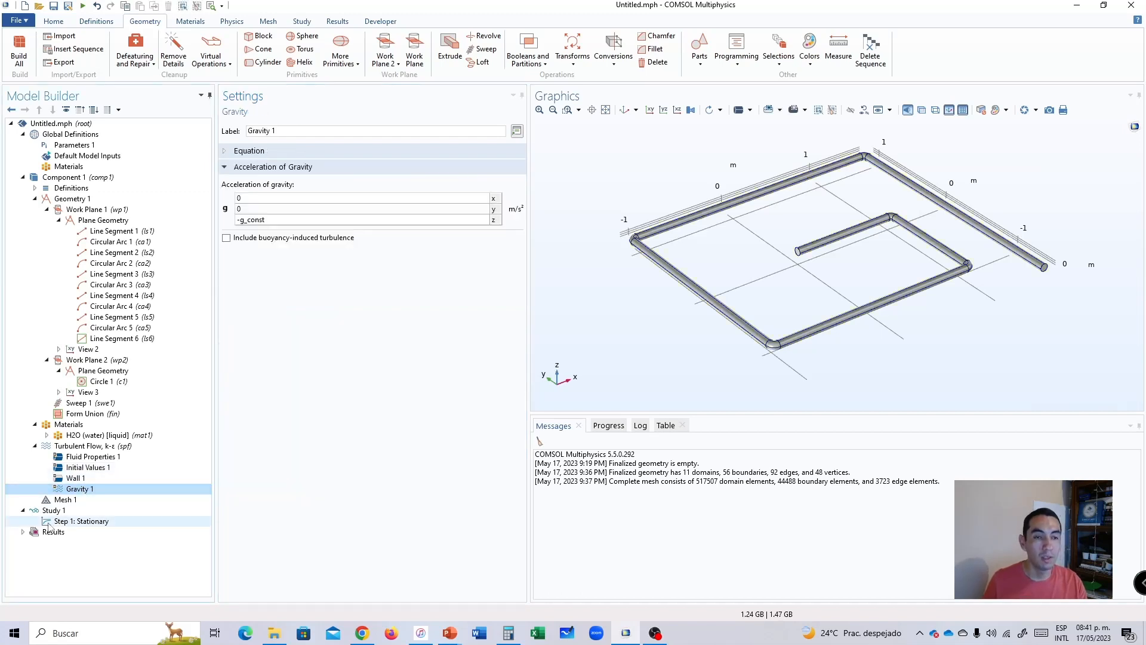
Add an Inlet boundary condition to the Turbulent Flow, k-ε interface.
{"action": "left_click", "coordinate": [90, 446]}
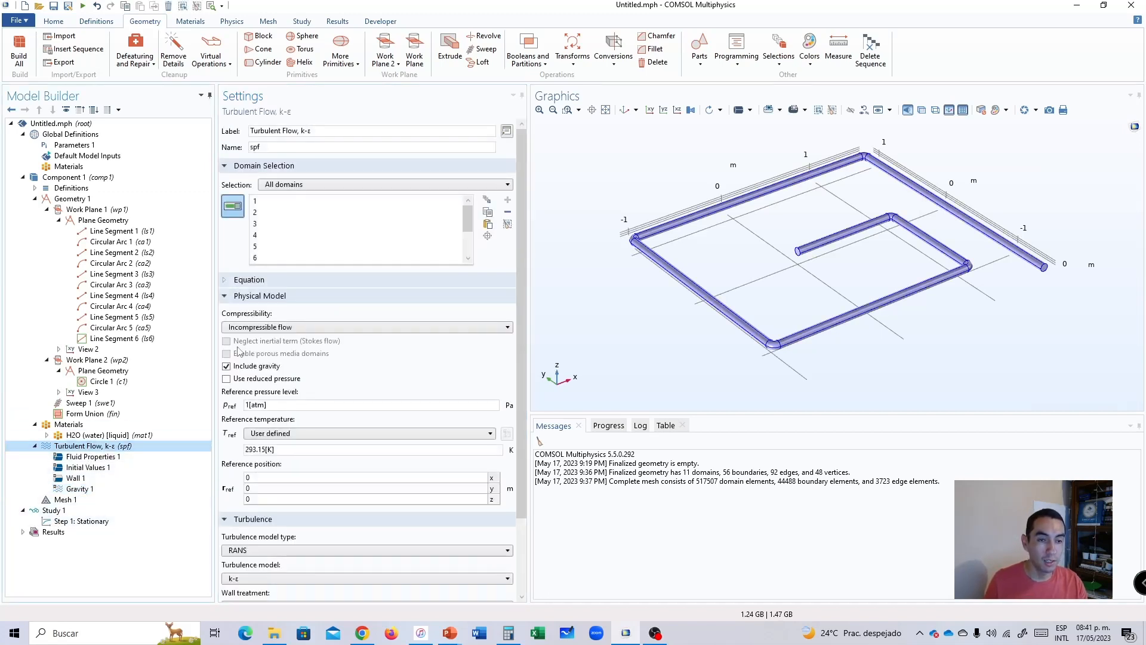
{"action": "right_click", "coordinate": [80, 448]}
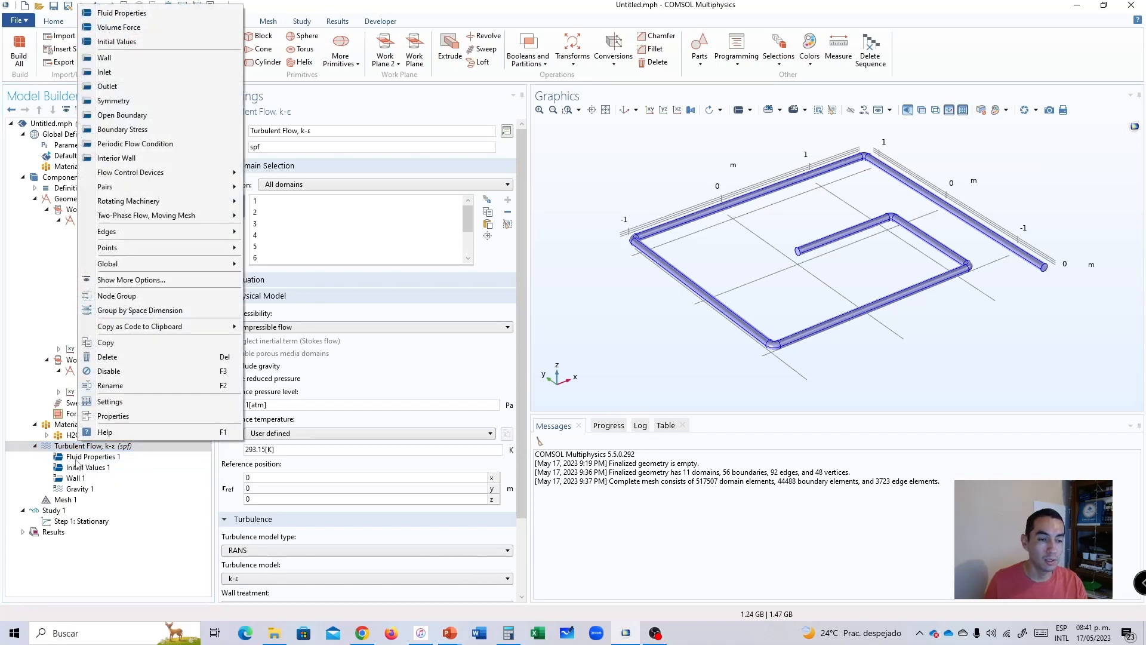
{"action": "left_click", "coordinate": [76, 457]}
{"action": "left_click", "coordinate": [78, 448]}
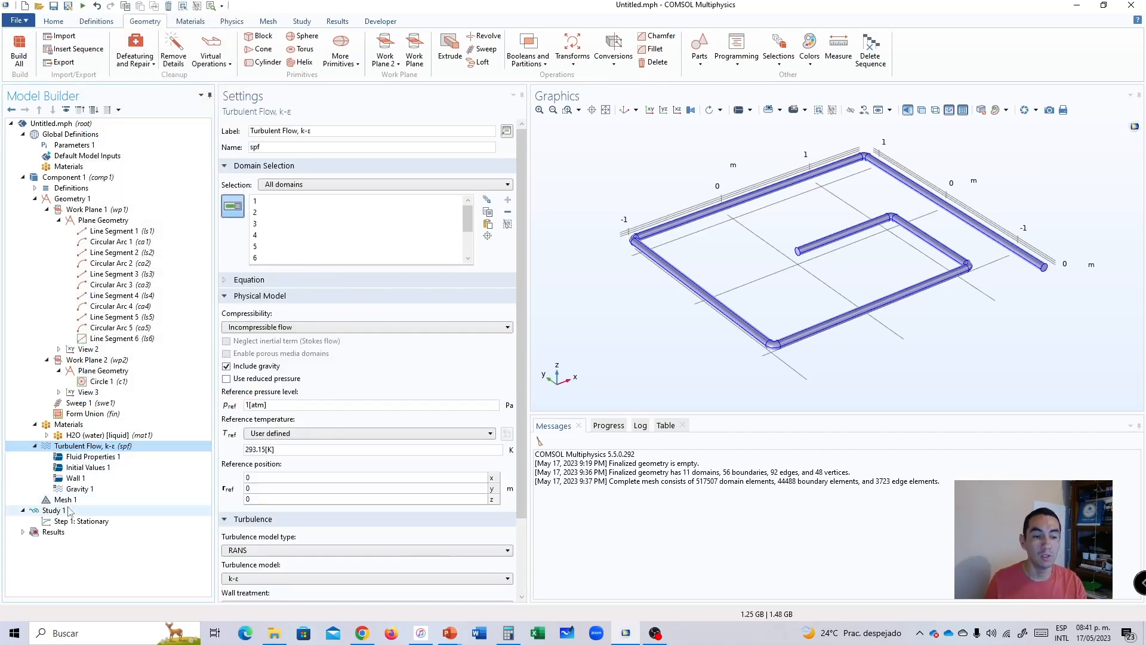
{"action": "right_click", "coordinate": [79, 448]}
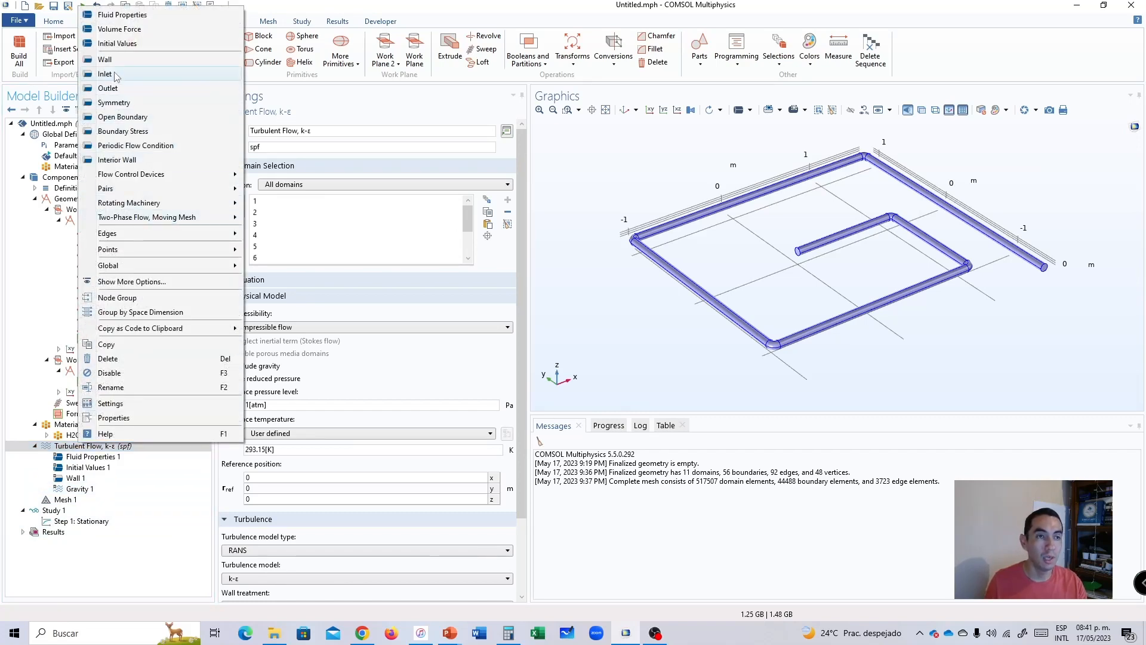
{"action": "left_click", "coordinate": [115, 74]}
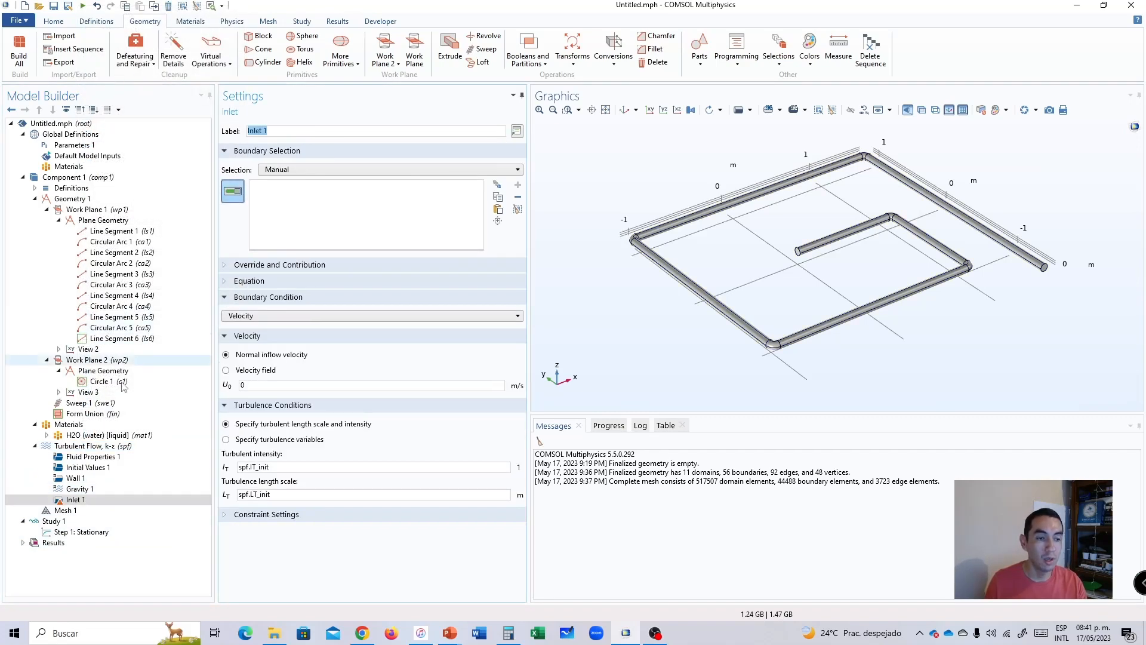
Examine the boundary conditions that can be added to the Turbulent Flow, k-ε interface.
{"action": "left_click", "coordinate": [78, 448]}
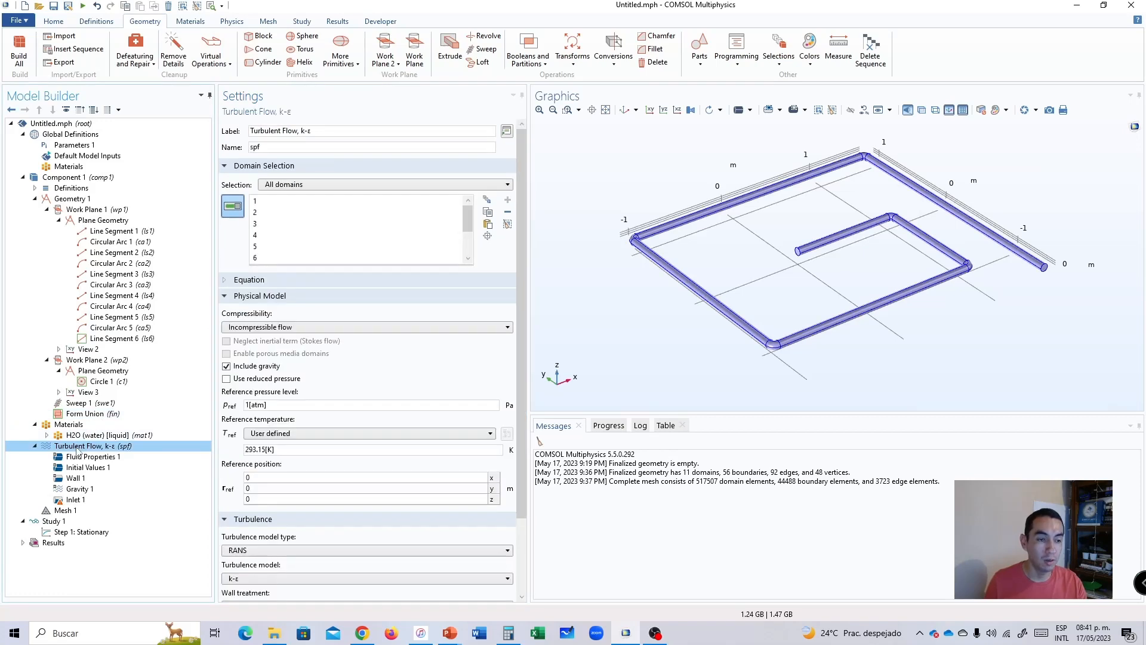
{"action": "right_click", "coordinate": [70, 448]}
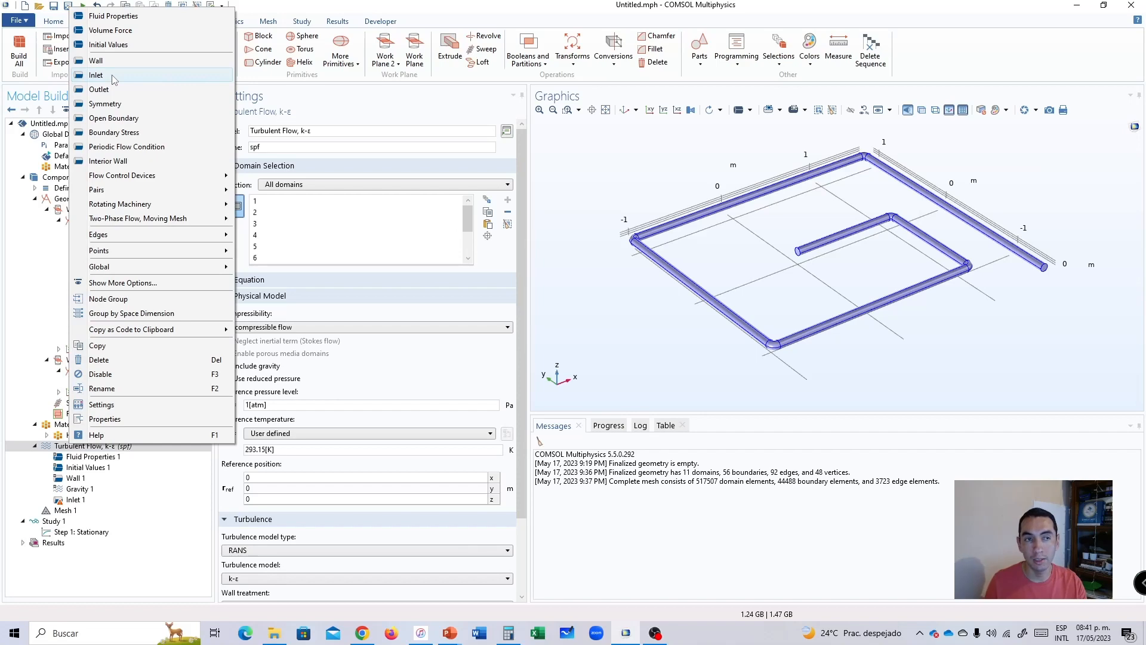
{"action": "left_click", "coordinate": [415, 10]}
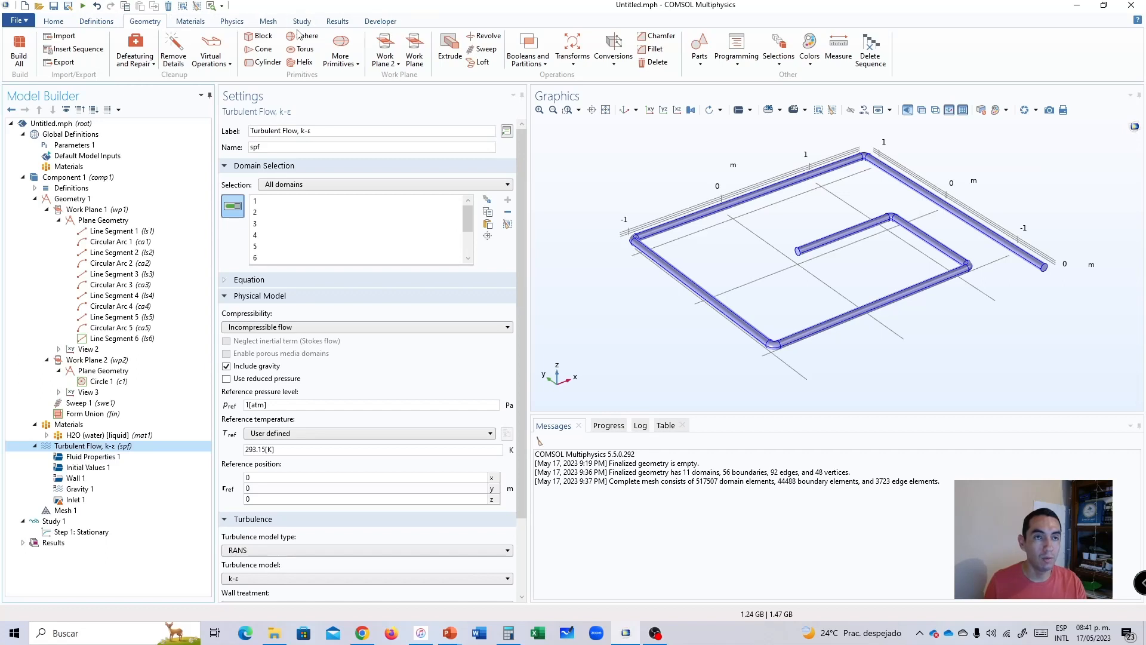
{"action": "left_click", "coordinate": [232, 21]}
{"action": "left_click", "coordinate": [233, 63]}
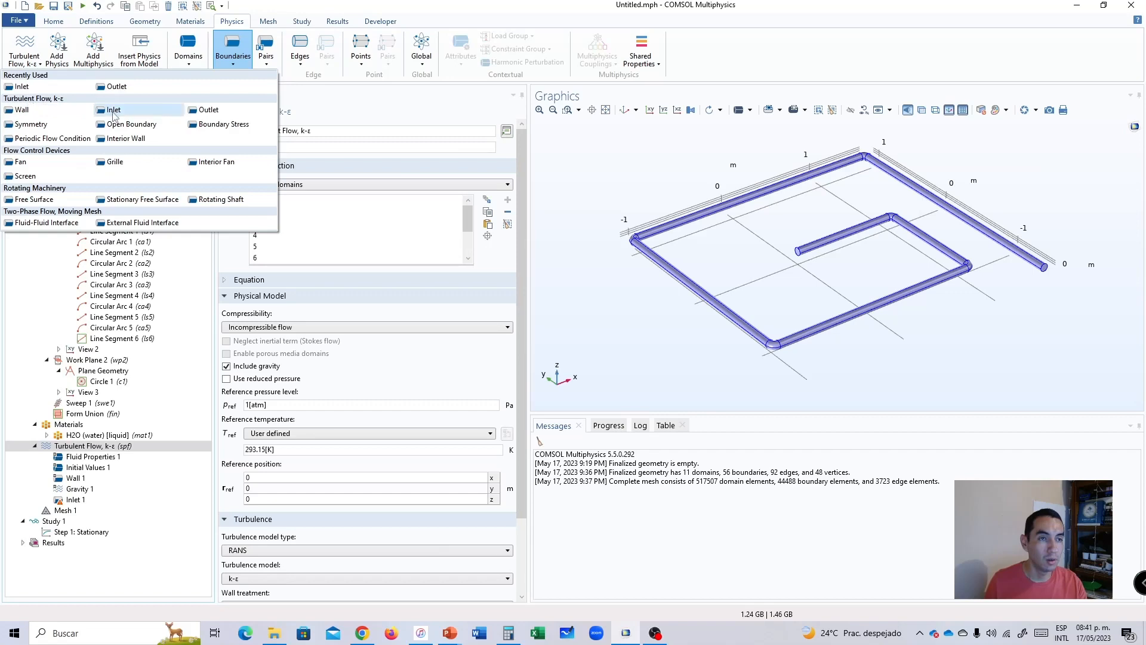
{"action": "left_click", "coordinate": [234, 45]}
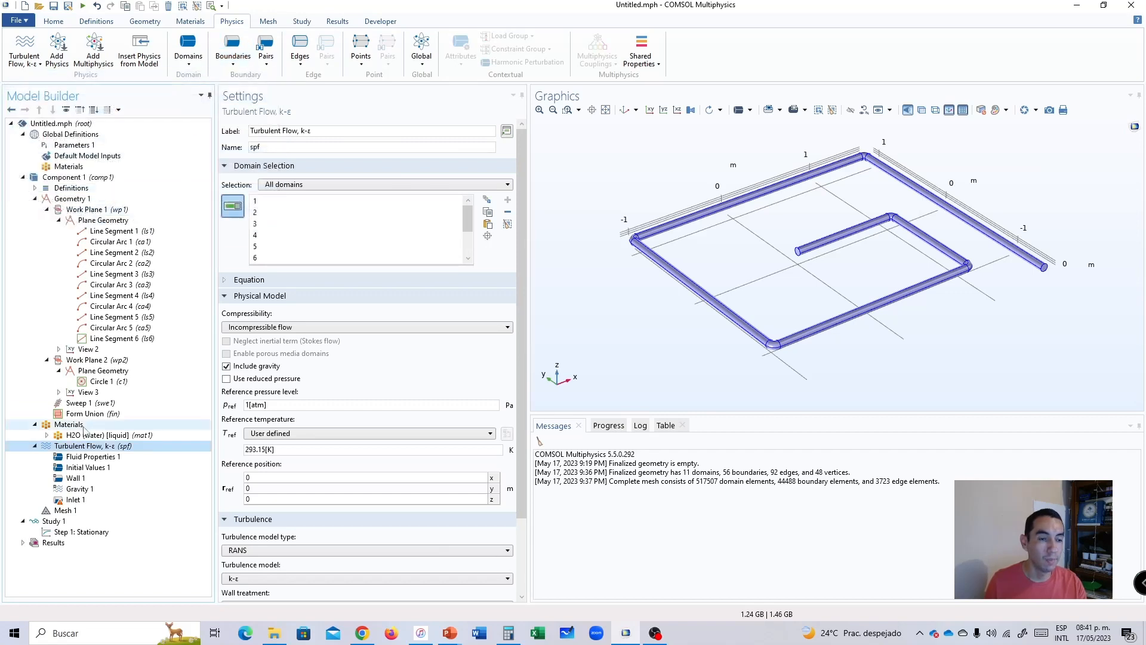
Try the Mass flow boundary condition on Inlet 1 and examine its mass flow types.
{"action": "left_click", "coordinate": [75, 499]}
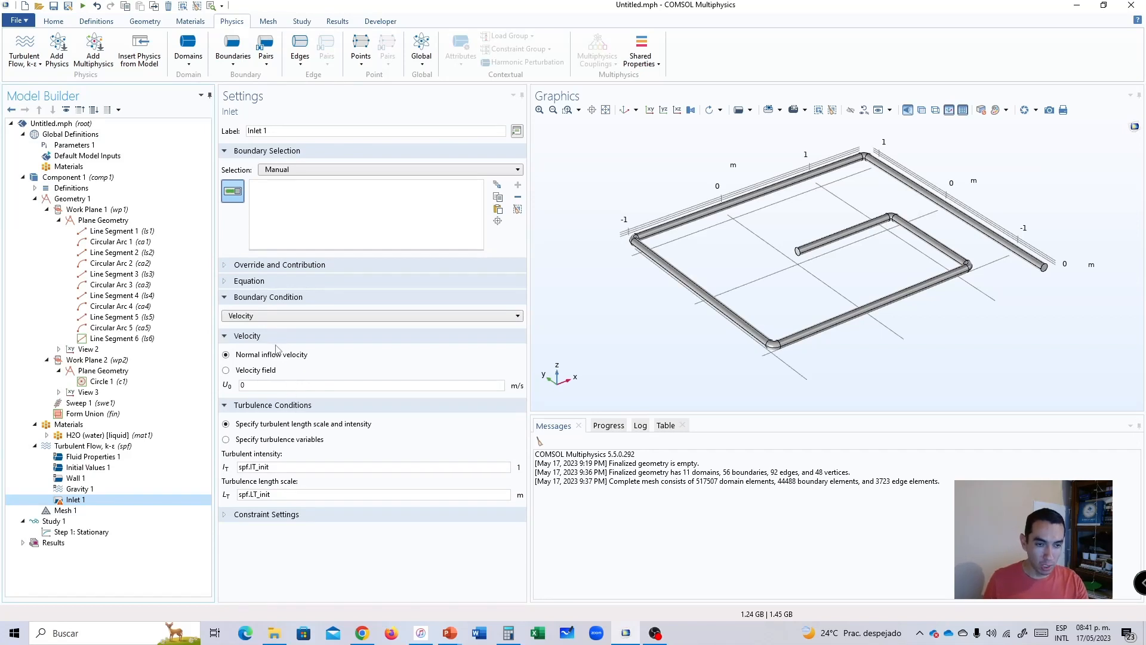
{"action": "left_click", "coordinate": [257, 316]}
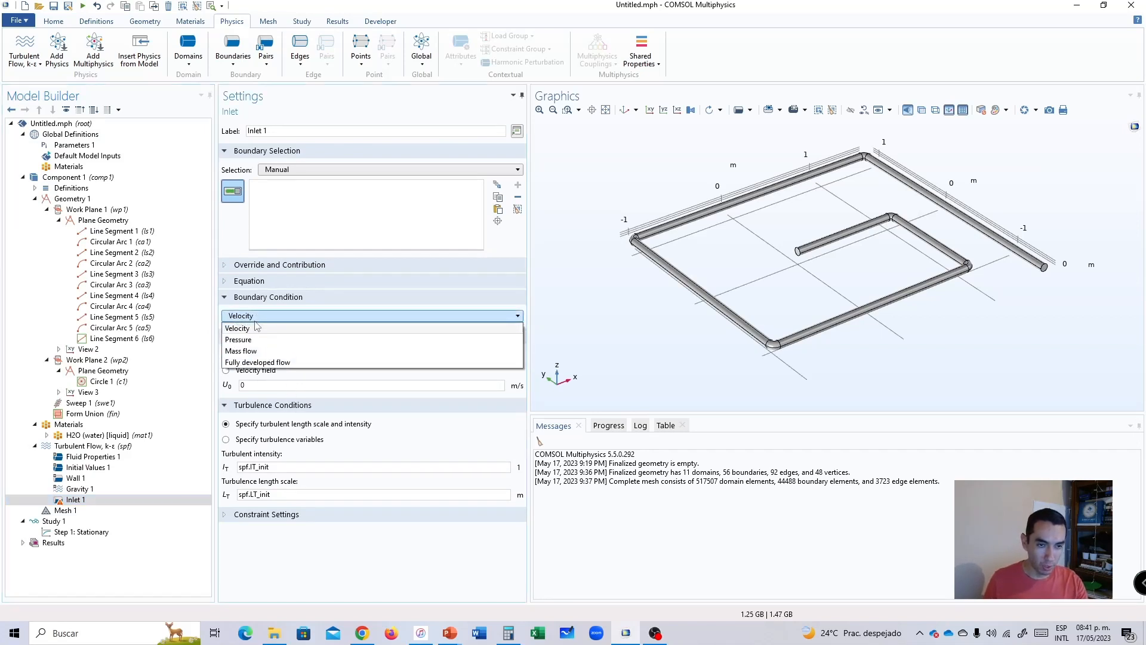
{"action": "left_click", "coordinate": [261, 352]}
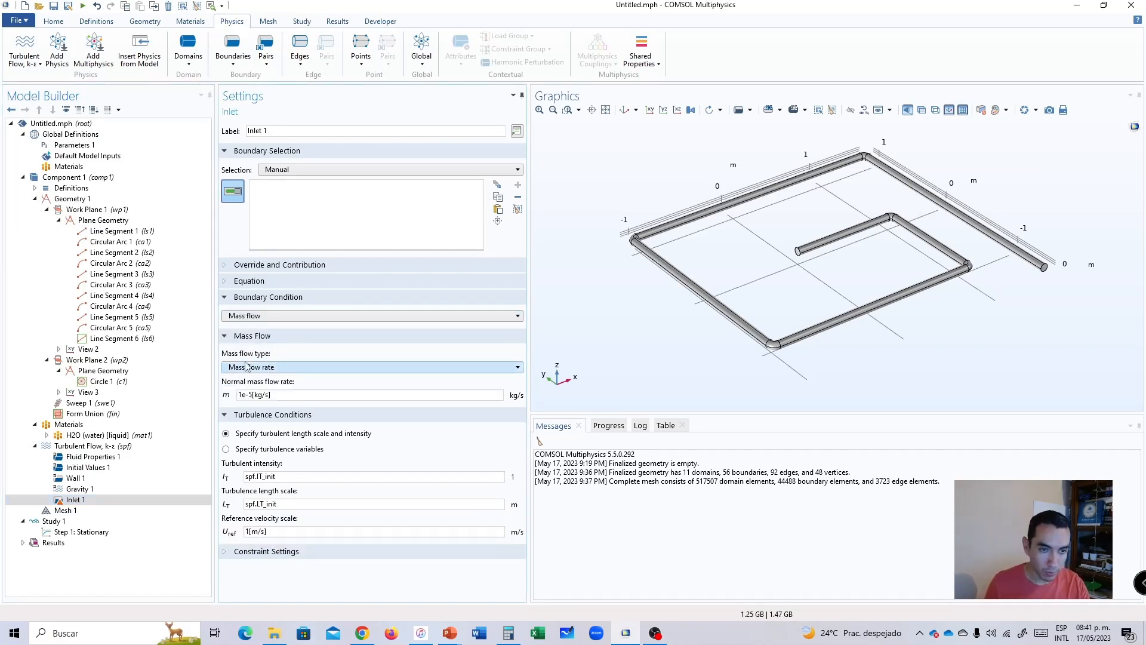
{"action": "left_click", "coordinate": [251, 316]}
{"action": "left_click", "coordinate": [255, 318]}
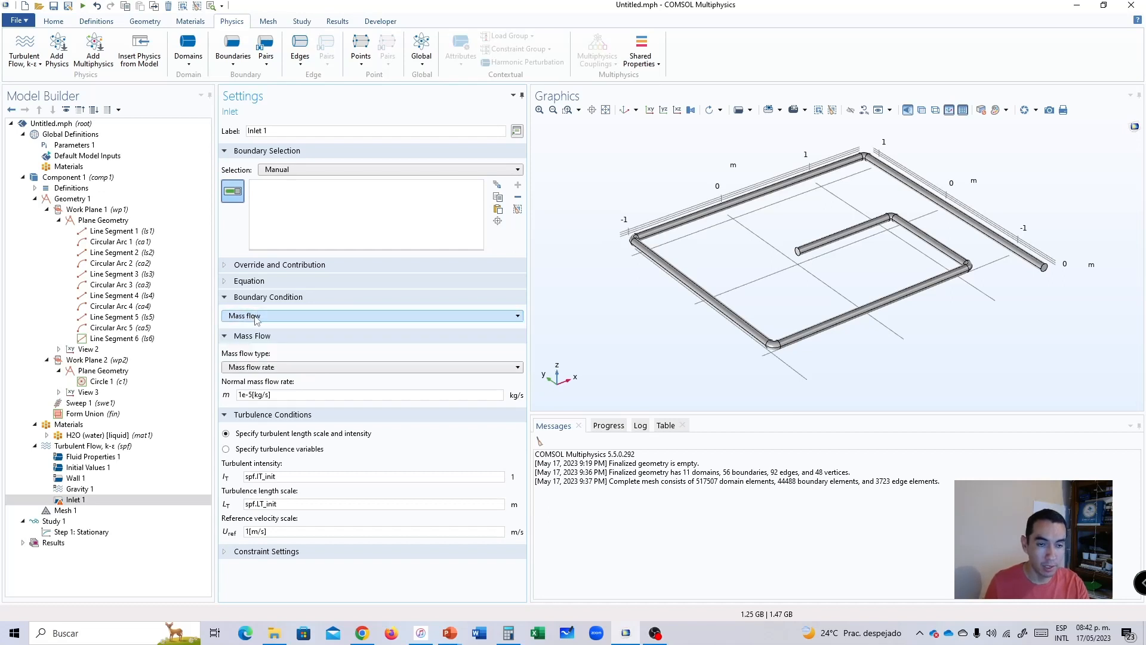
{"action": "left_click", "coordinate": [268, 368]}
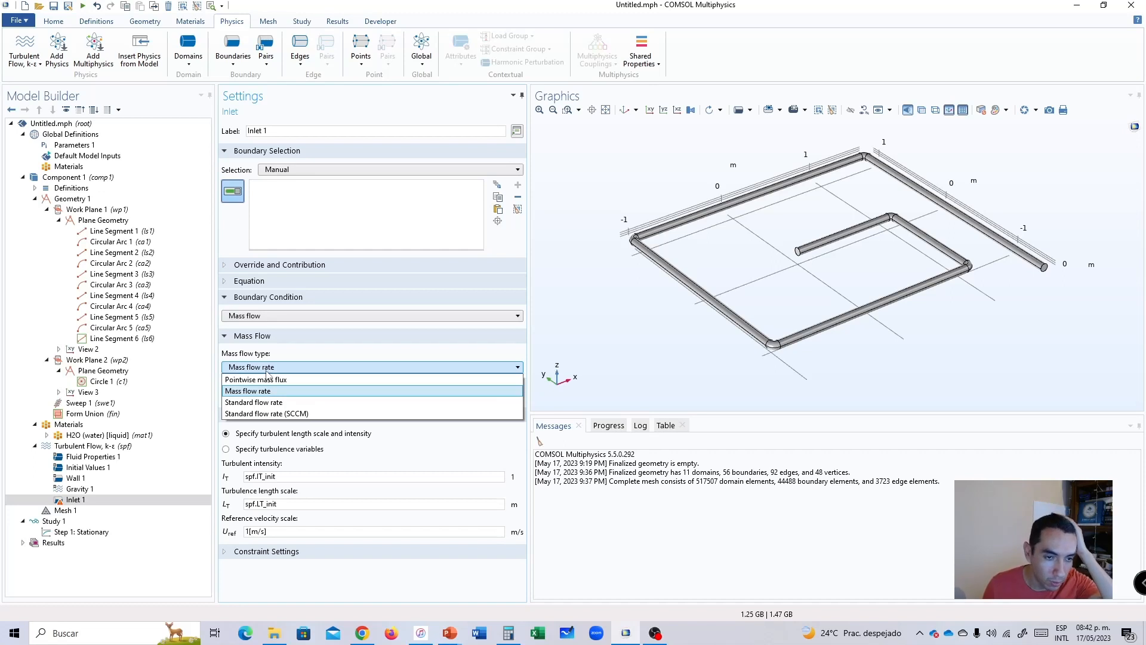
{"action": "left_click", "coordinate": [267, 370]}
Define Inlet 1 as Fully developed flow with a flow rate of 0.013 m³/s on the pipe's inner end face, boundary 25.
{"action": "left_click", "coordinate": [262, 317]}
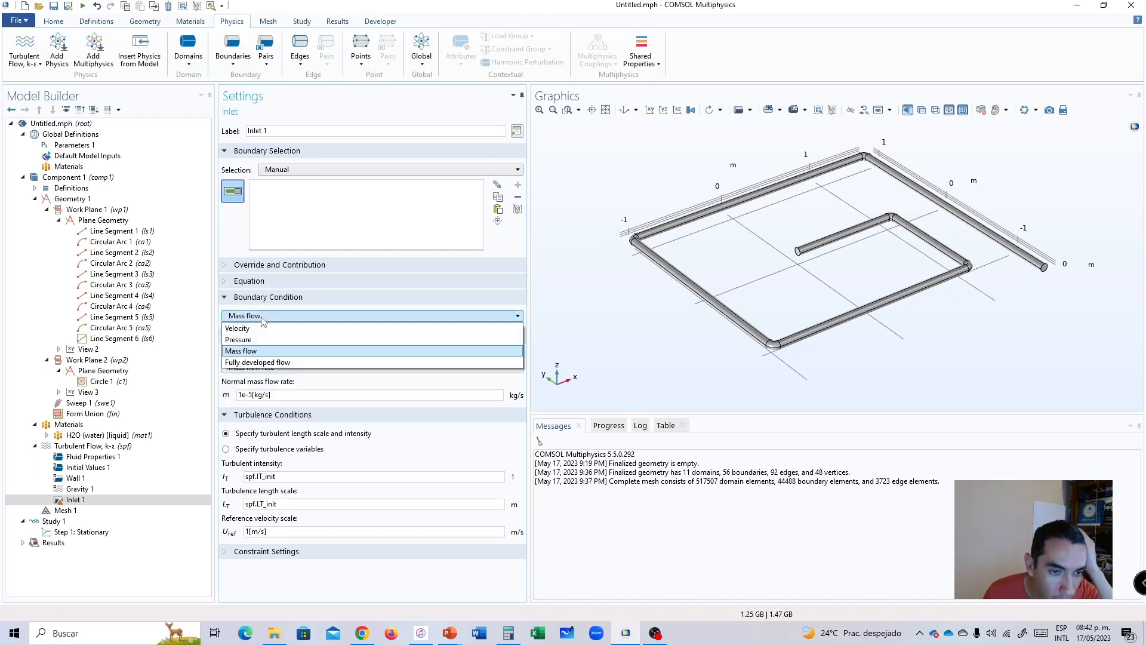
{"action": "left_click", "coordinate": [264, 363]}
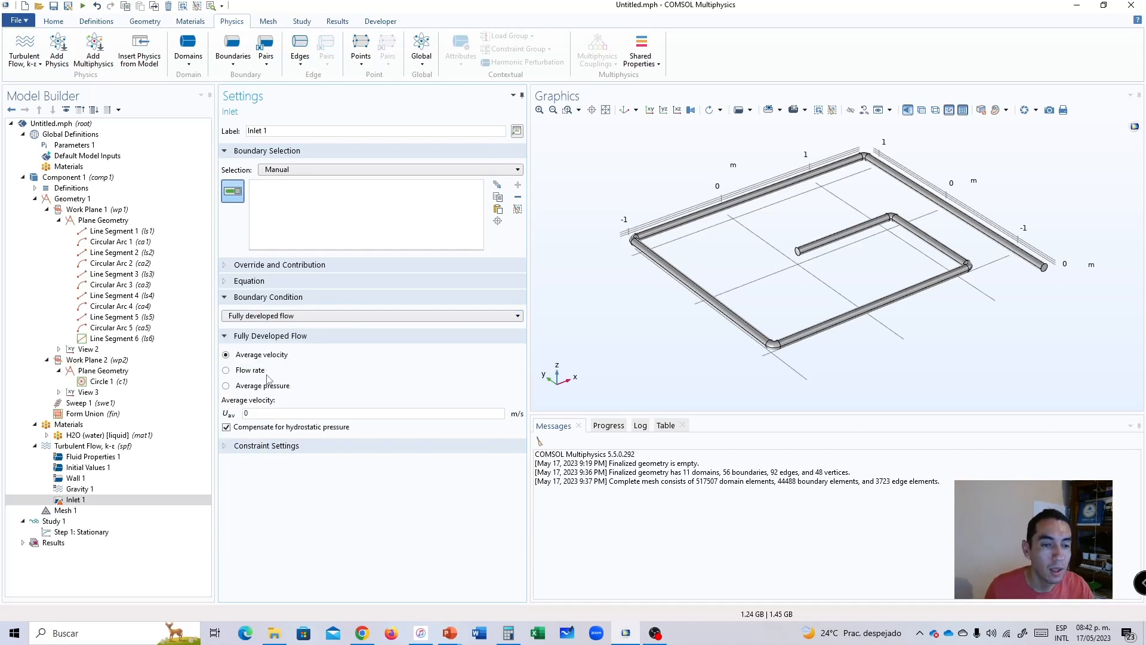
{"action": "left_click", "coordinate": [246, 372]}
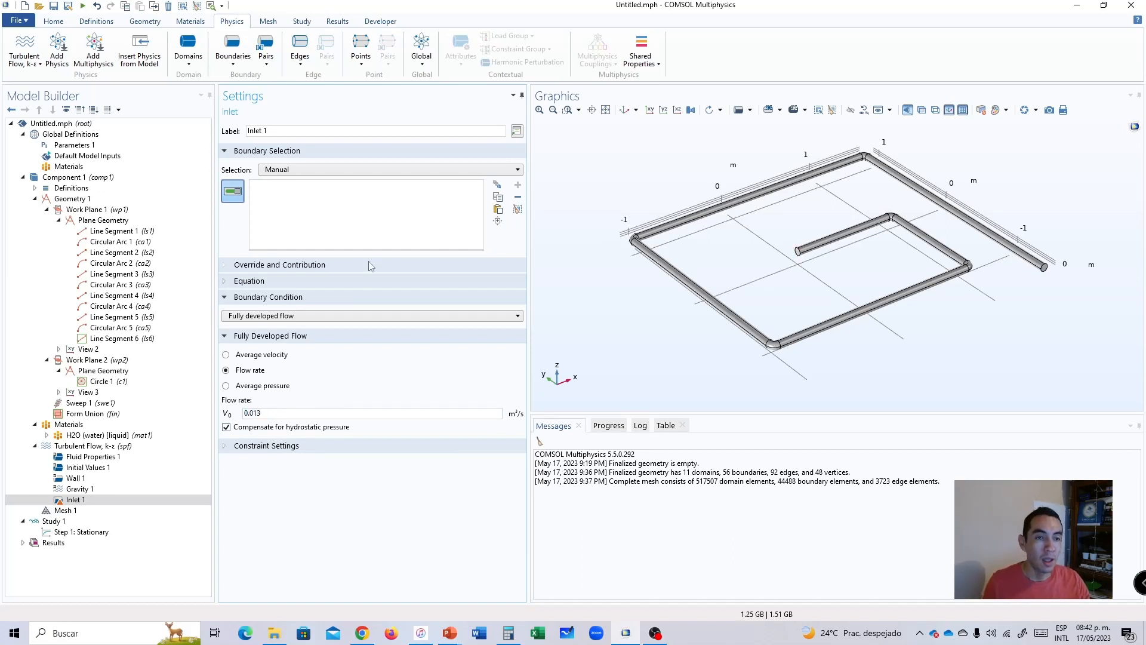
{"action": "left_click", "coordinate": [798, 253]}
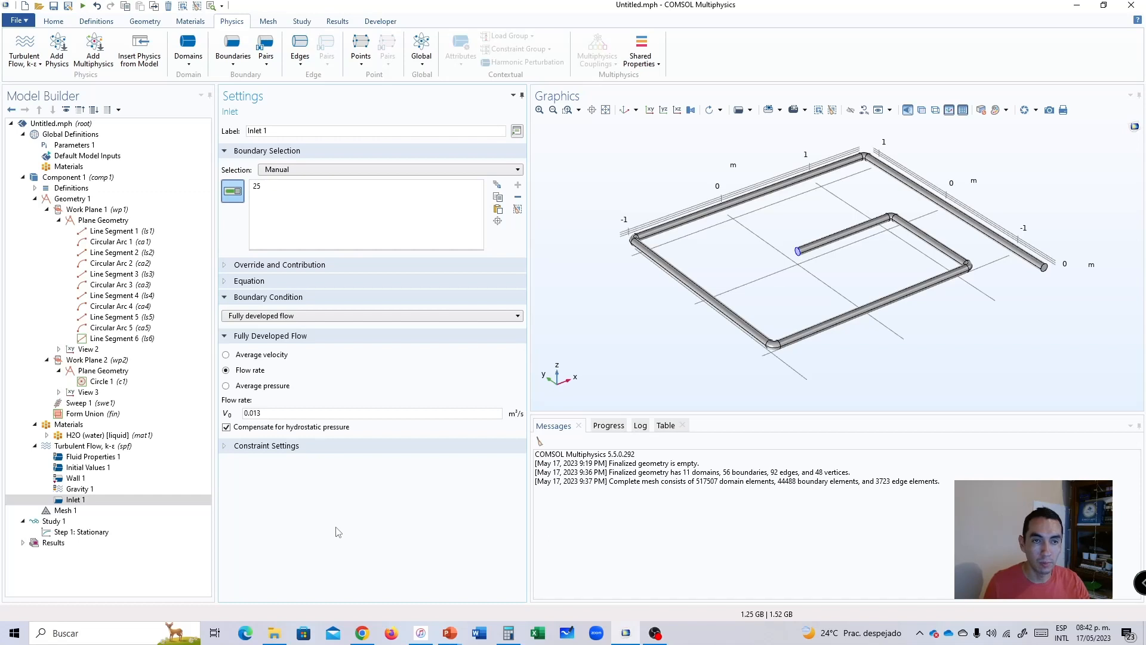
Add an Outlet boundary condition and assign it to the pipe's outer end face, boundary 54.
{"action": "left_click", "coordinate": [74, 448]}
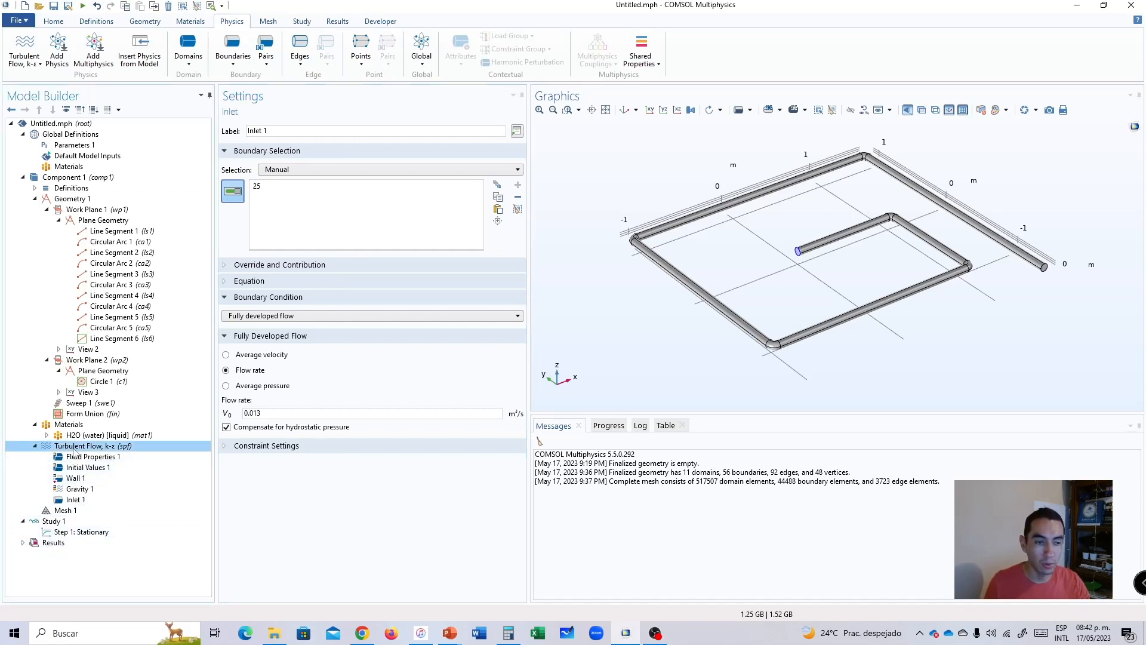
{"action": "right_click", "coordinate": [75, 448]}
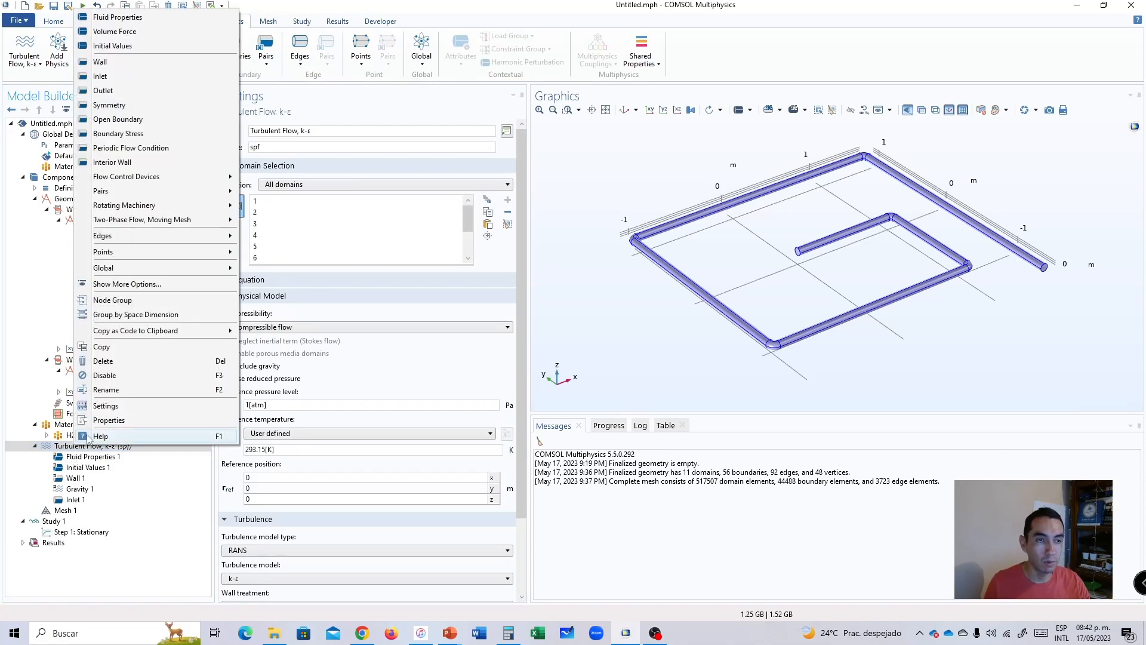
{"action": "left_click", "coordinate": [113, 92]}
{"action": "left_click", "coordinate": [1045, 270]}
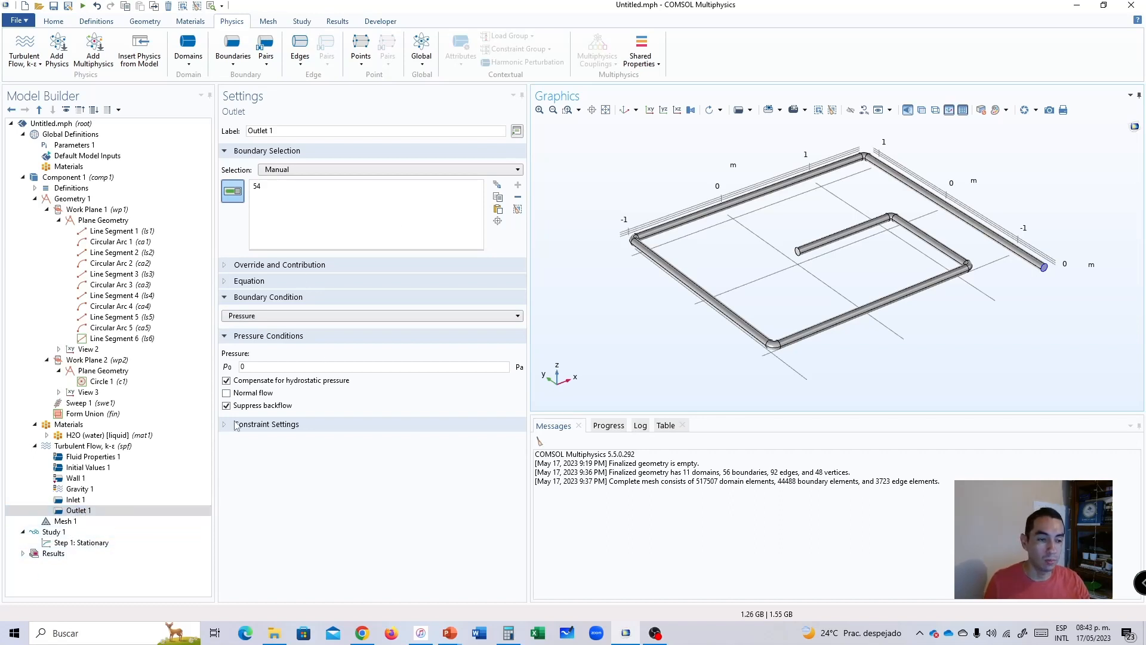
Review the settings of the Stationary study step, Outlet 1 and Inlet 1.
{"action": "left_click", "coordinate": [77, 545]}
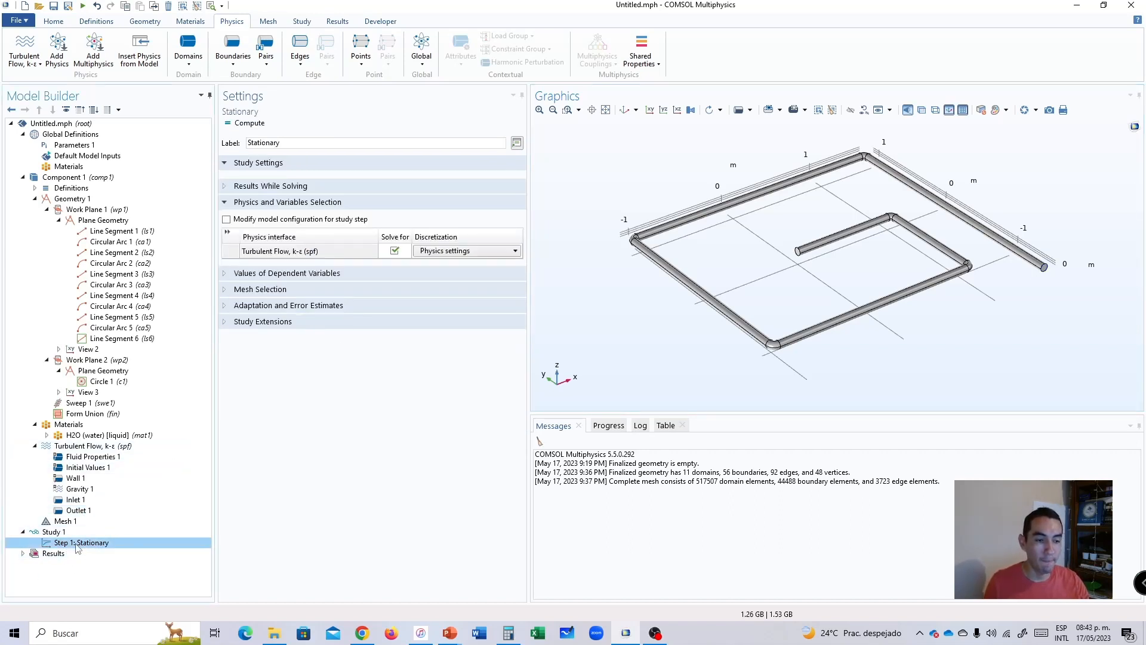
{"action": "left_click", "coordinate": [76, 510]}
{"action": "left_click", "coordinate": [75, 500]}
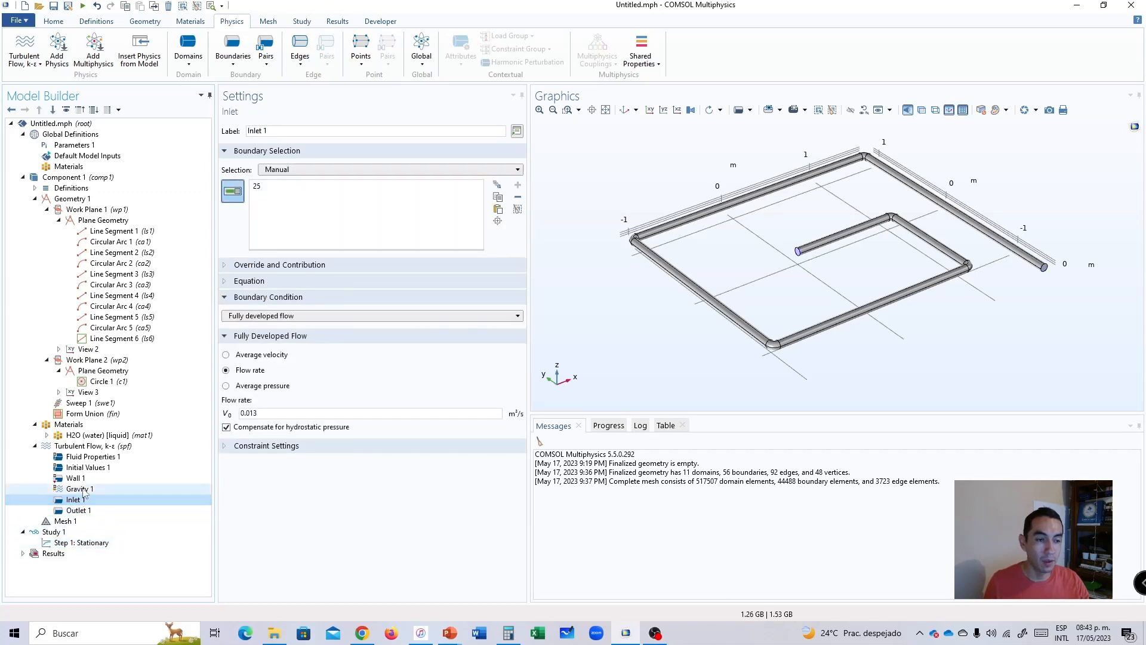
Switch the Wall 1 condition to Slip and back to No slip.
{"action": "left_click", "coordinate": [76, 478]}
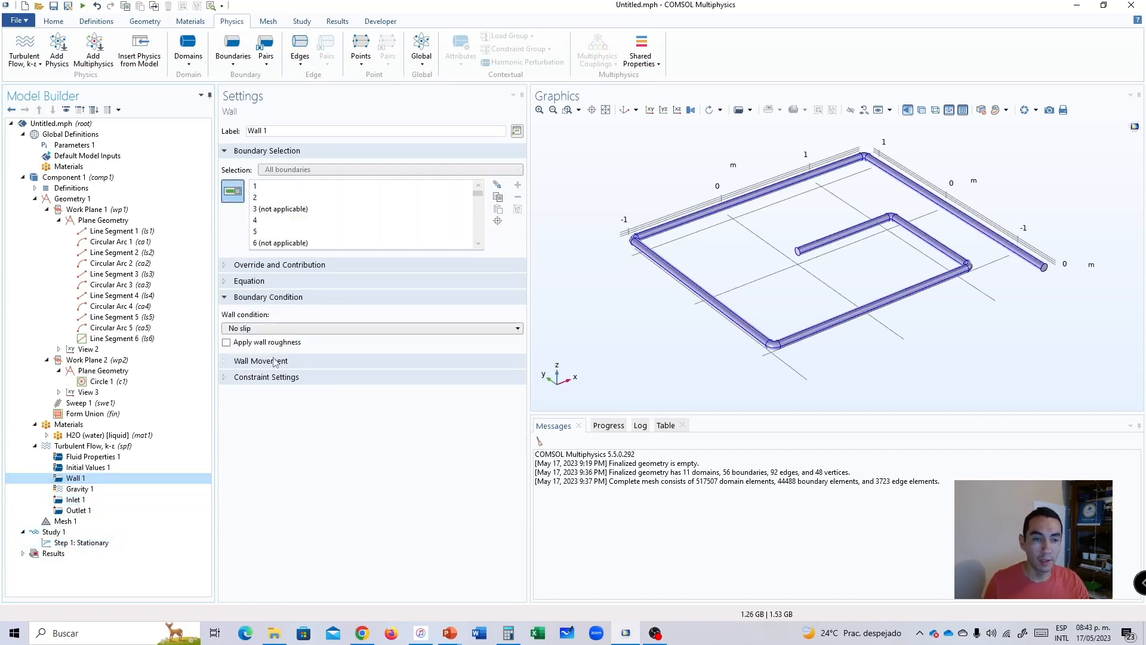
{"action": "left_click", "coordinate": [251, 329]}
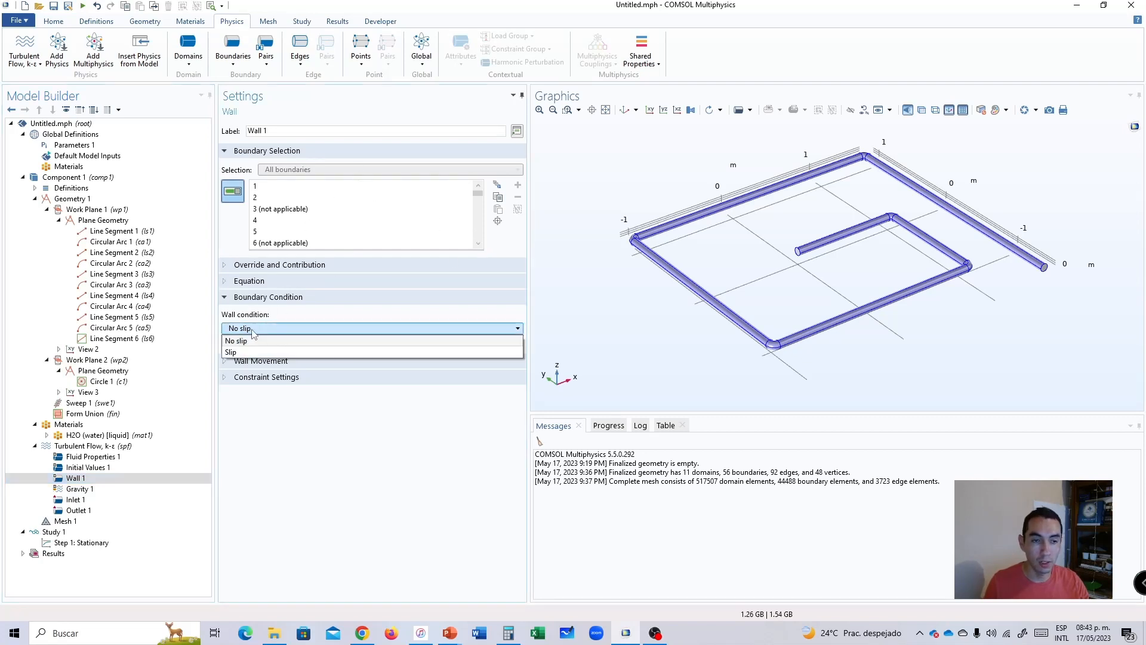
{"action": "left_click", "coordinate": [261, 332]}
{"action": "left_click", "coordinate": [269, 329]}
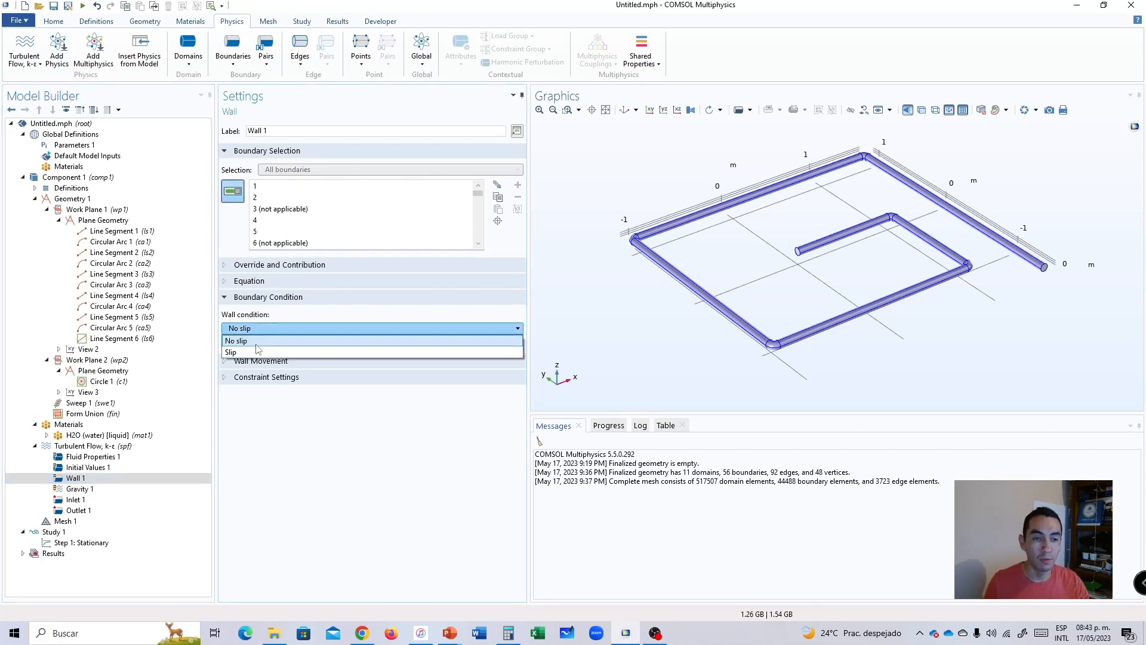
{"action": "left_click", "coordinate": [263, 350]}
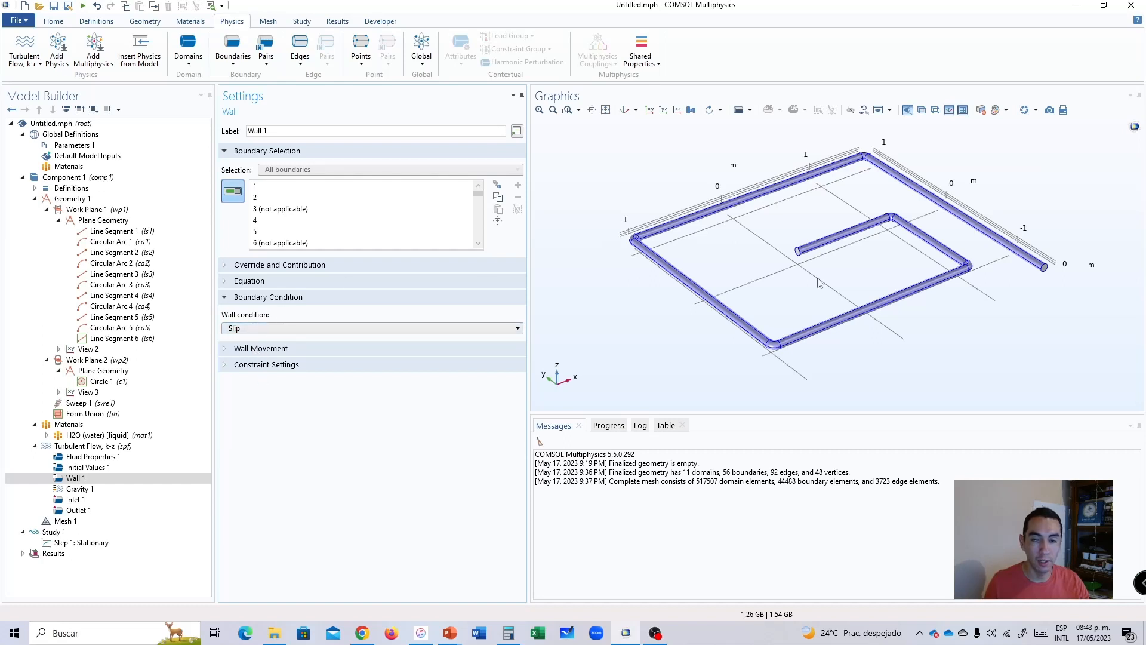
{"action": "left_click", "coordinate": [252, 330]}
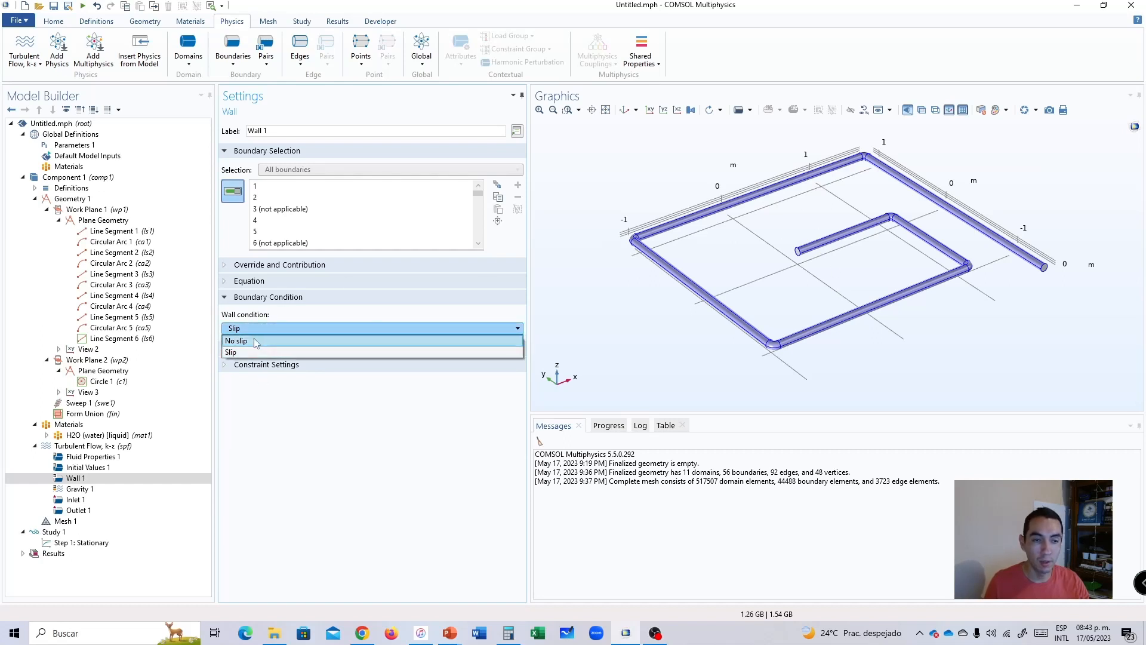
{"action": "left_click", "coordinate": [256, 341]}
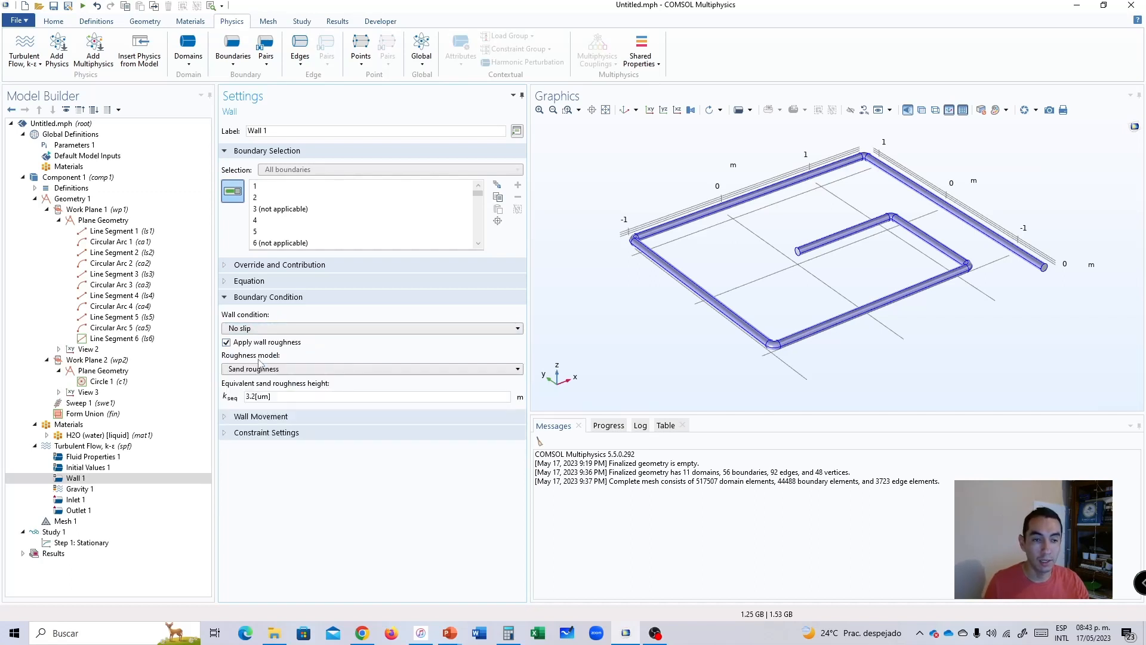
Examine the roughness models available for Wall 1, then turn wall roughness off.
{"action": "left_click", "coordinate": [268, 368]}
{"action": "left_click", "coordinate": [270, 374]}
{"action": "left_click", "coordinate": [270, 370]}
{"action": "left_click", "coordinate": [262, 379]}
{"action": "left_click", "coordinate": [242, 343]}
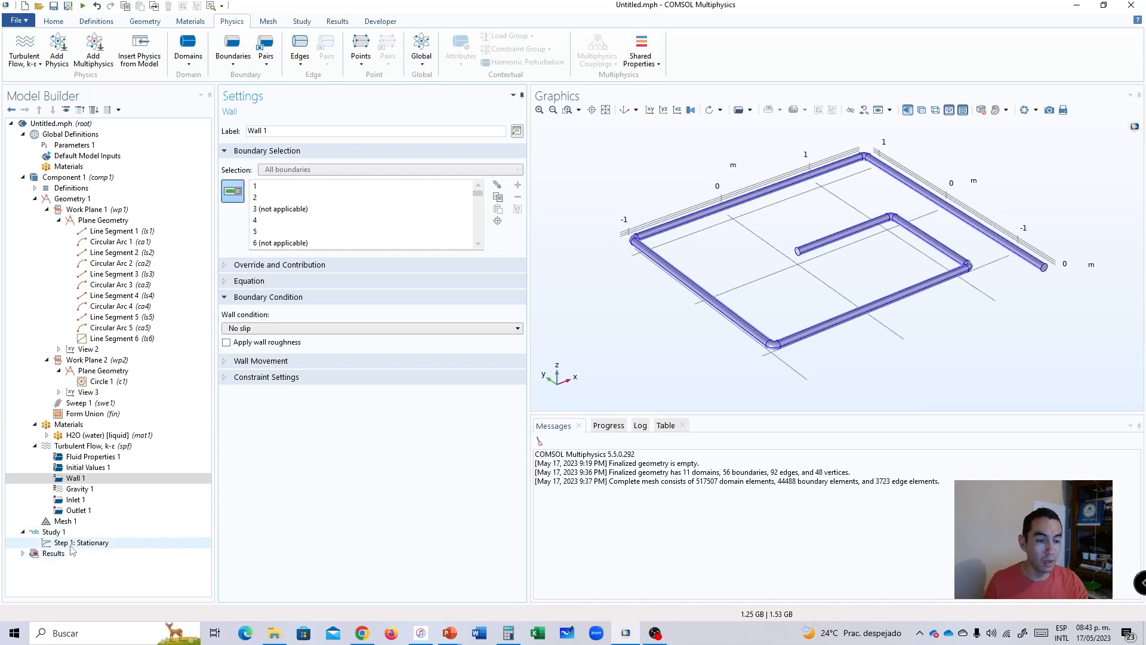
Open the settings of the Stationary step in Study 1.
{"action": "left_click", "coordinate": [92, 478]}
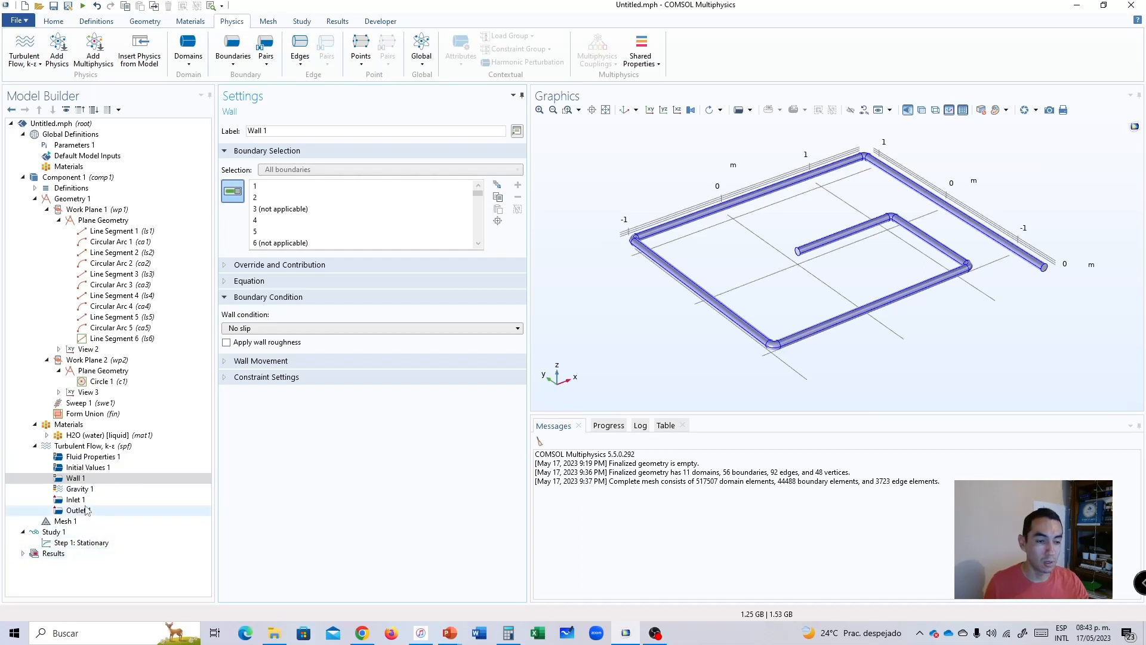
{"action": "left_click", "coordinate": [64, 543]}
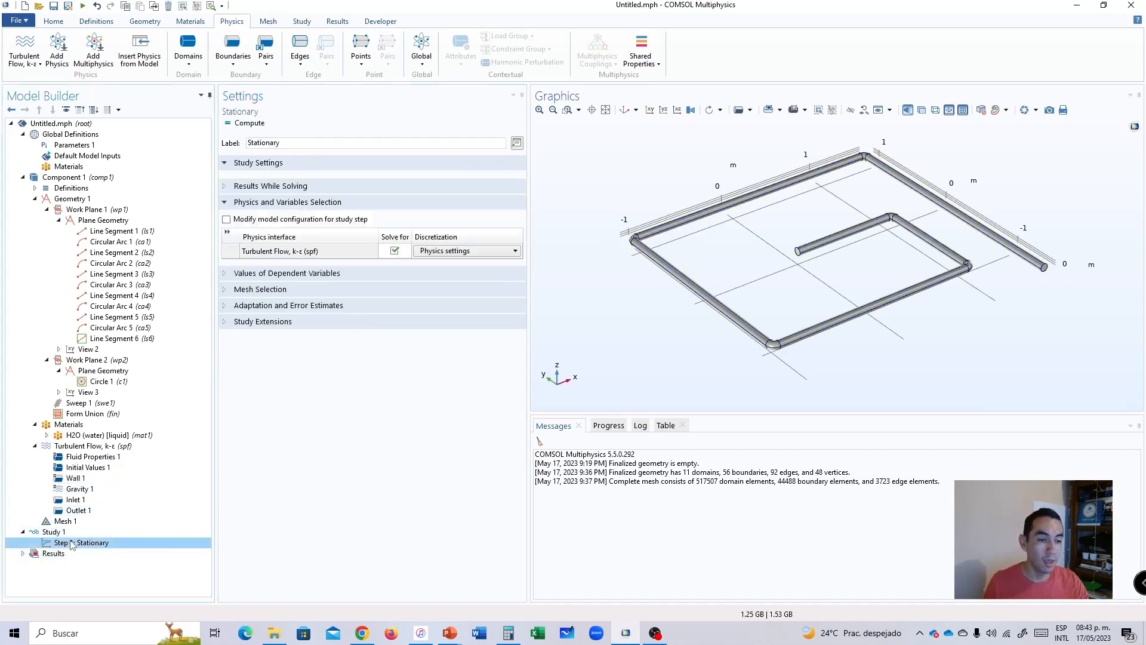
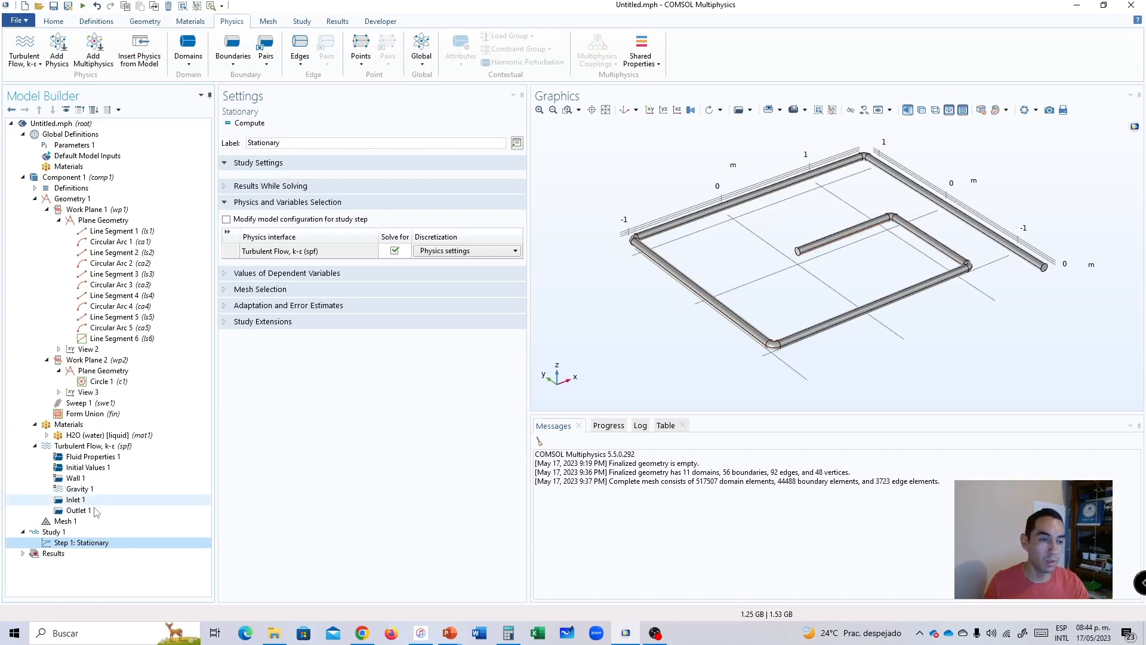
Review the domain, physical model and turbulence settings of the Turbulent Flow, k-ε interface.
{"action": "left_click", "coordinate": [78, 447]}
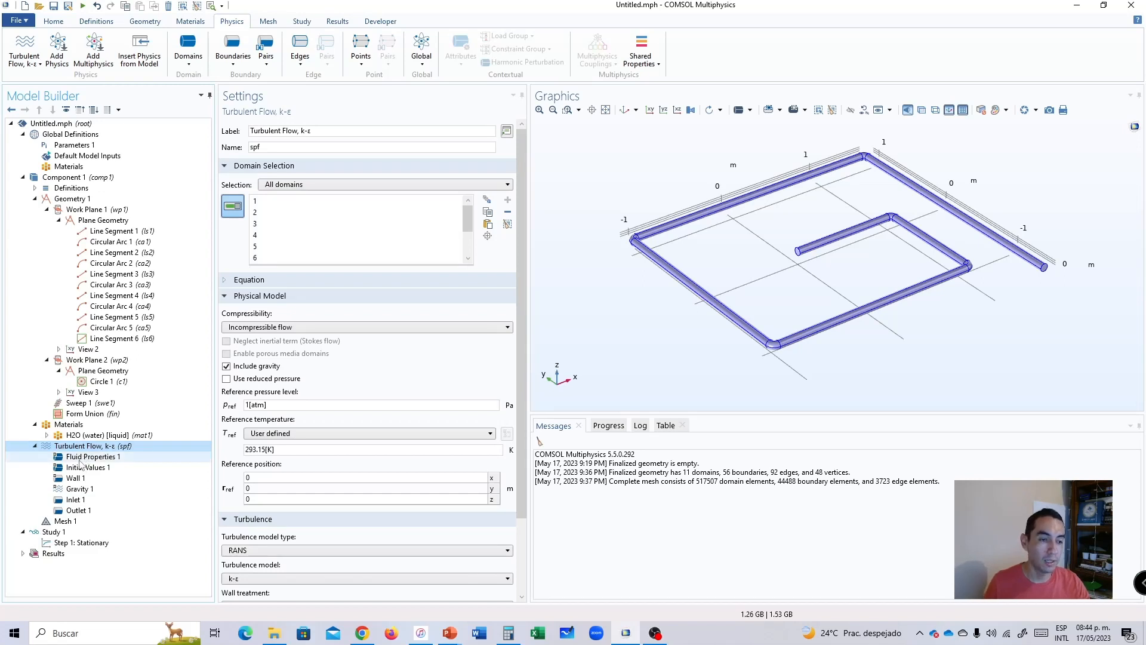
{"action": "left_click", "coordinate": [84, 457]}
{"action": "left_click", "coordinate": [84, 448]}
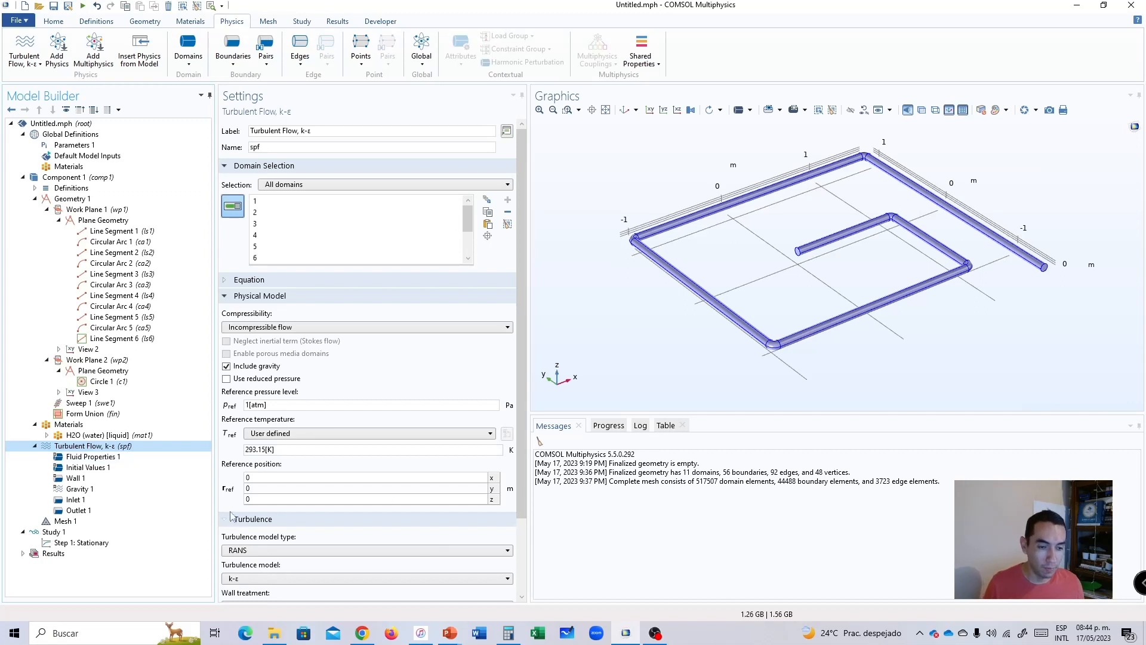
{"action": "mouse_move", "coordinate": [521, 432]}
{"action": "left_mouse_down"}
{"action": "mouse_move", "coordinate": [513, 536]}
{"action": "mouse_move", "coordinate": [505, 391]}
{"action": "mouse_move", "coordinate": [508, 509]}
{"action": "mouse_move", "coordinate": [509, 418]}
{"action": "left_mouse_up"}
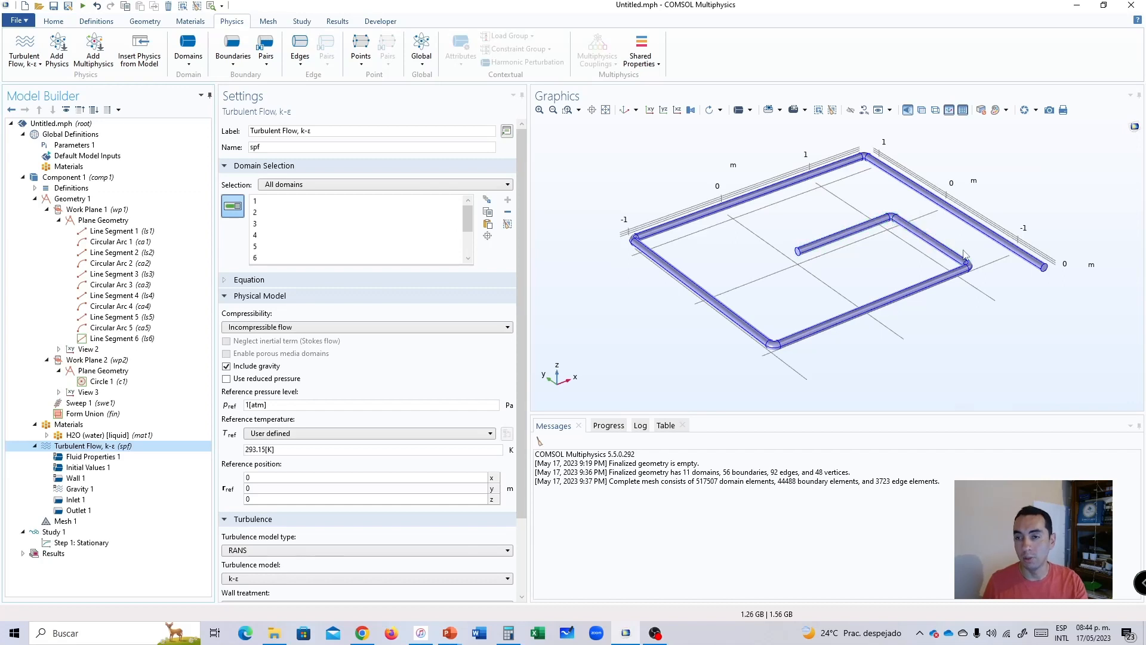
Compute Study 1 from its Stationary step.
{"action": "left_click", "coordinate": [63, 543]}
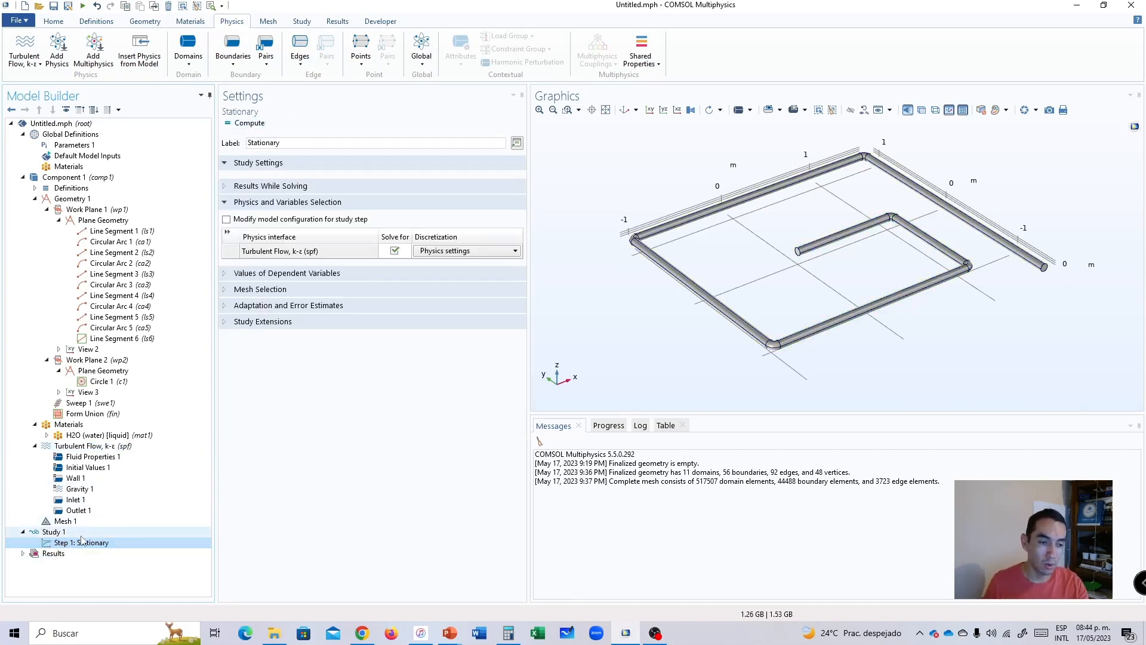
{"action": "left_click", "coordinate": [54, 533]}
{"action": "left_click", "coordinate": [60, 543]}
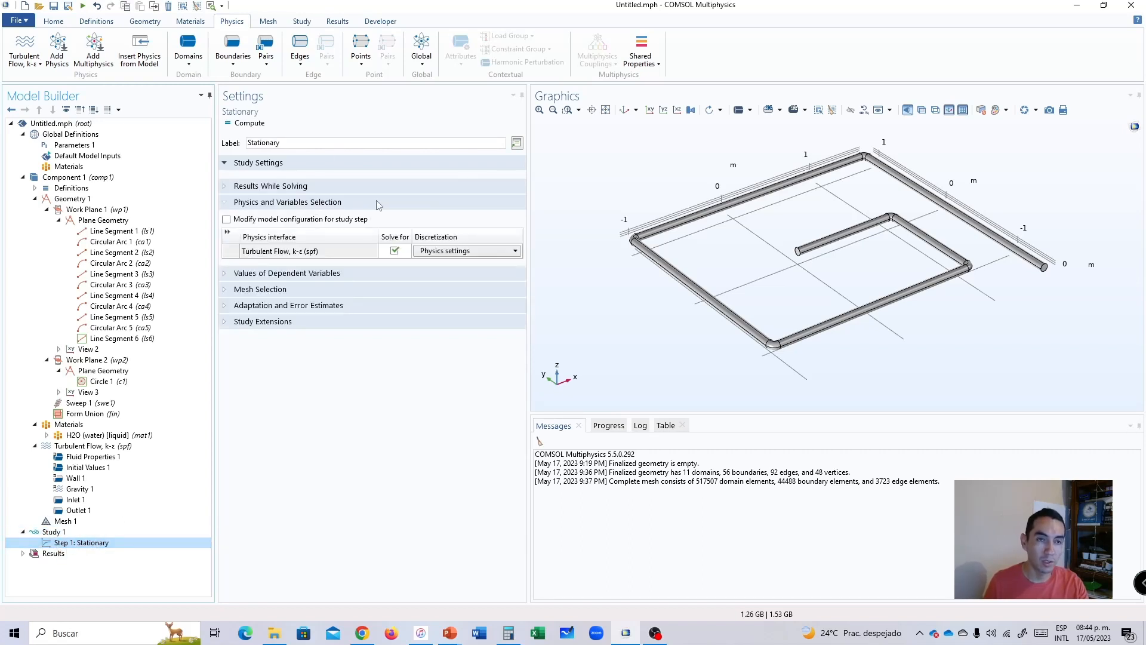
{"action": "left_click", "coordinate": [251, 124]}
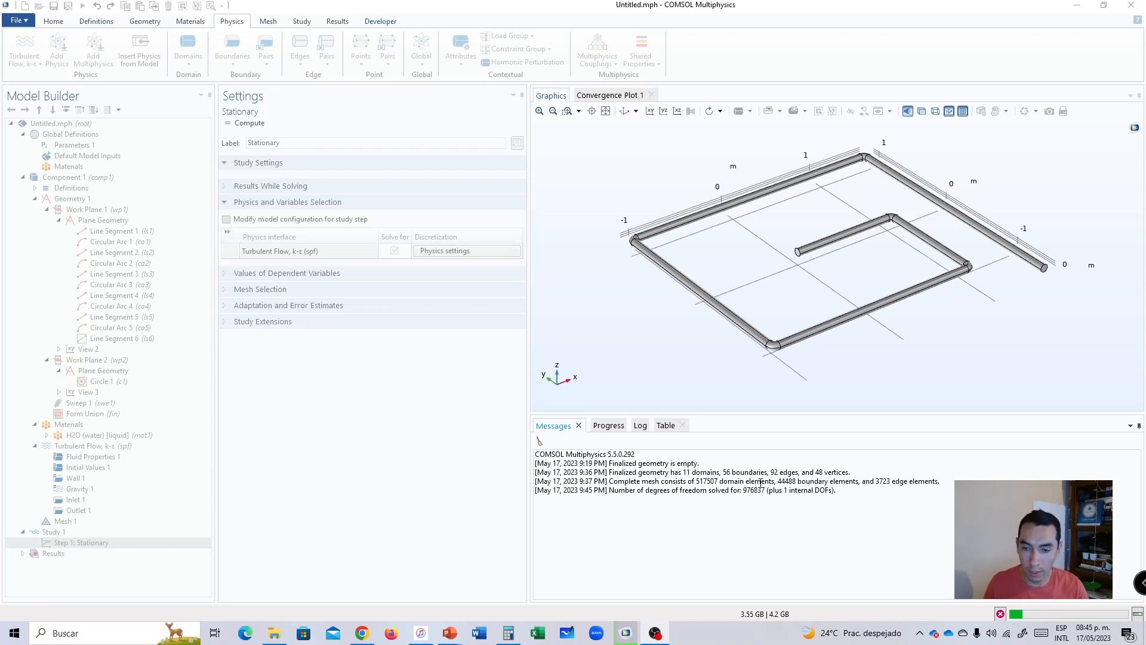
Examine the mesh and degrees-of-freedom messages, solver progress, log, and both convergence plots for the running study.
{"action": "triple_click", "coordinate": [707, 482]}
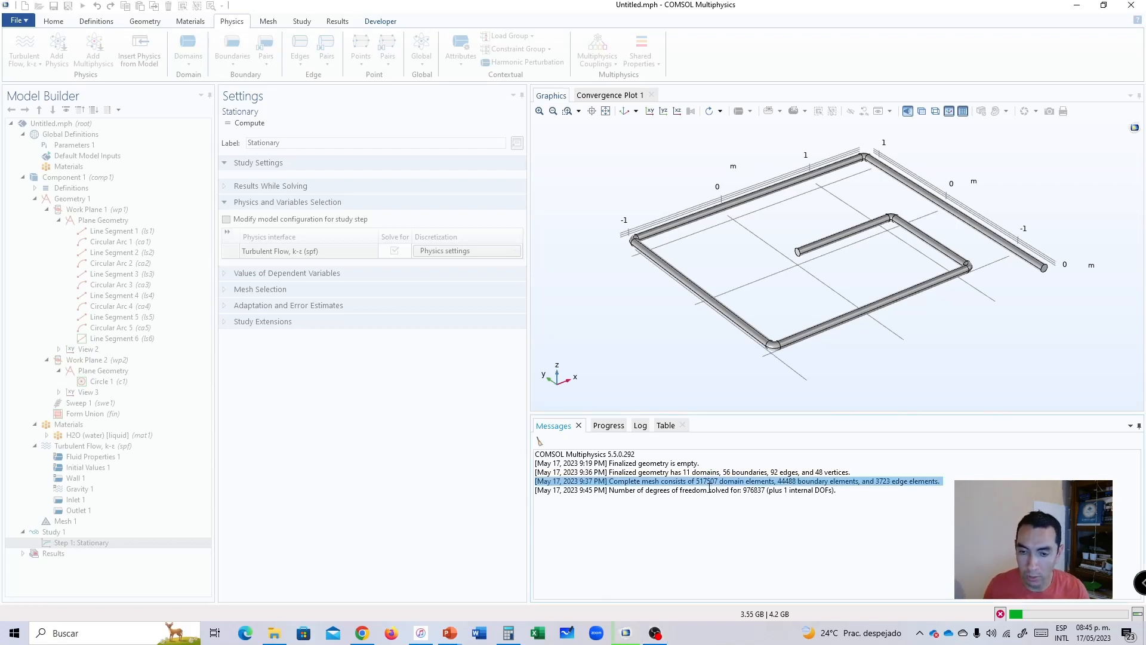
{"action": "triple_click", "coordinate": [709, 490]}
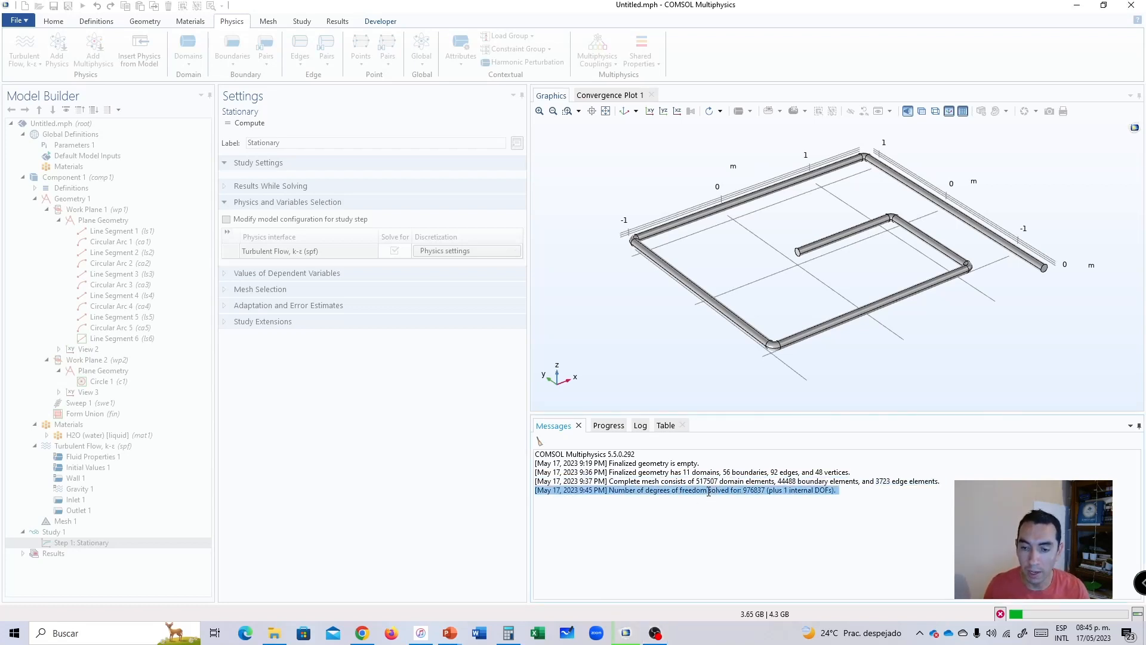
{"action": "triple_click", "coordinate": [714, 481]}
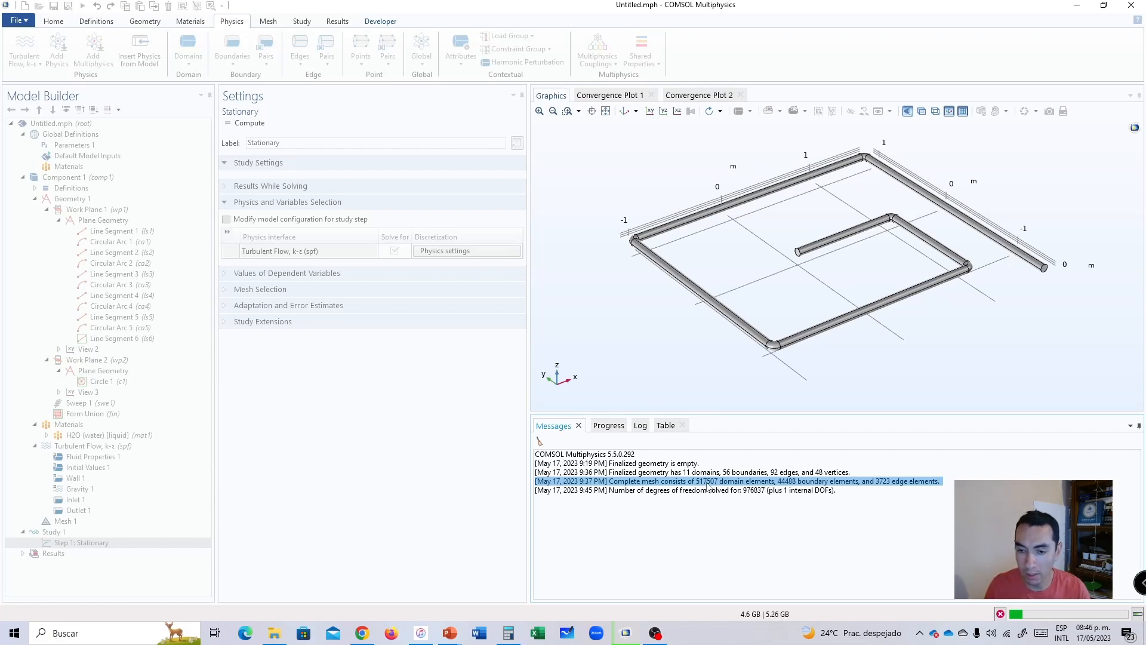
{"action": "left_click", "coordinate": [712, 481]}
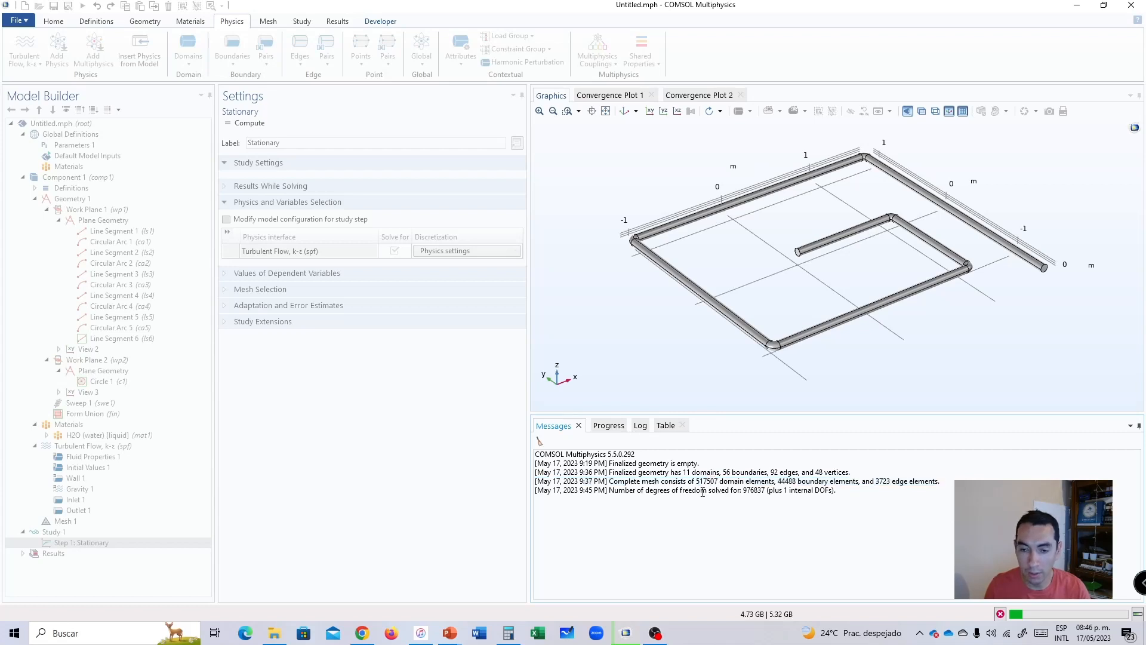
{"action": "left_click", "coordinate": [612, 426]}
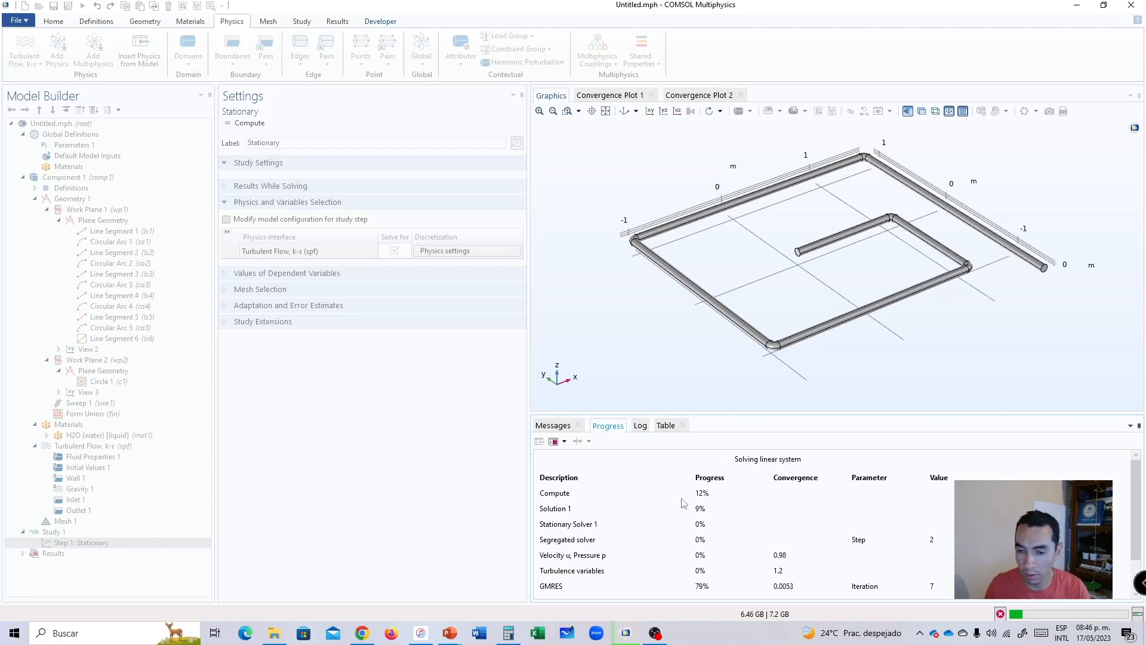
{"action": "left_click", "coordinate": [641, 428]}
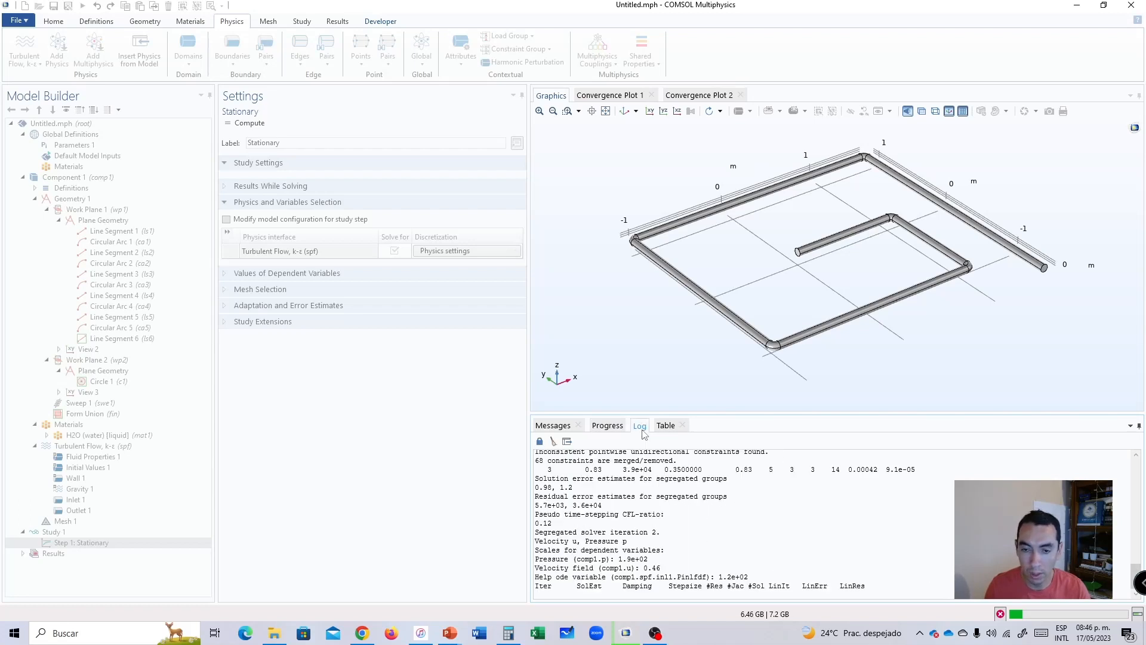
{"action": "left_click", "coordinate": [607, 427]}
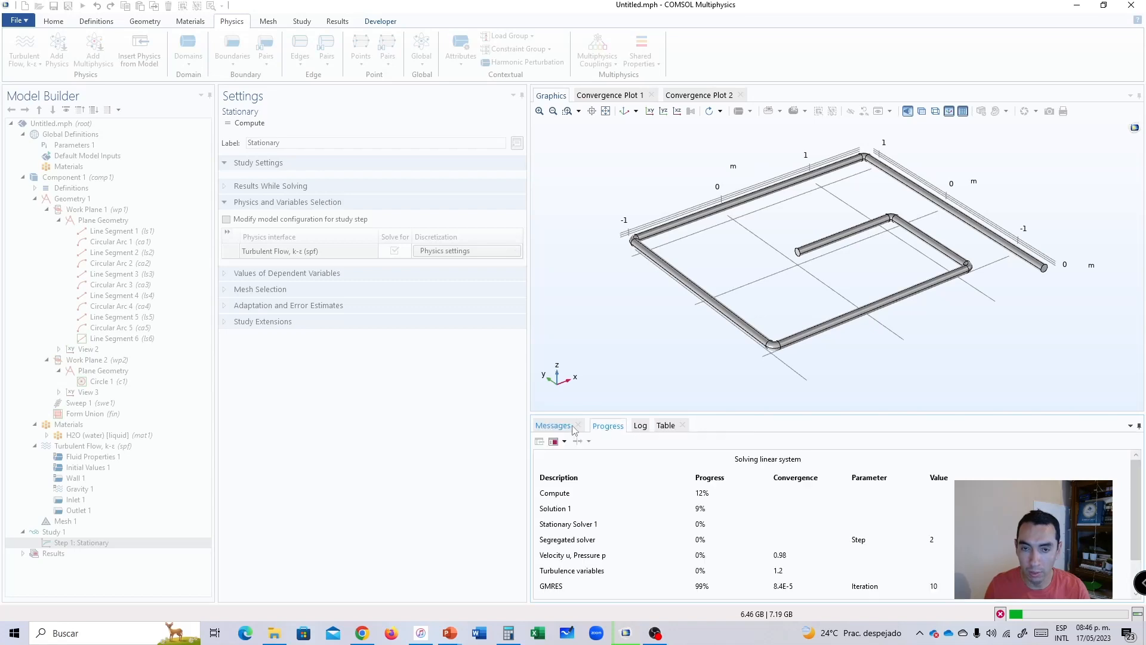
{"action": "left_click", "coordinate": [605, 98]}
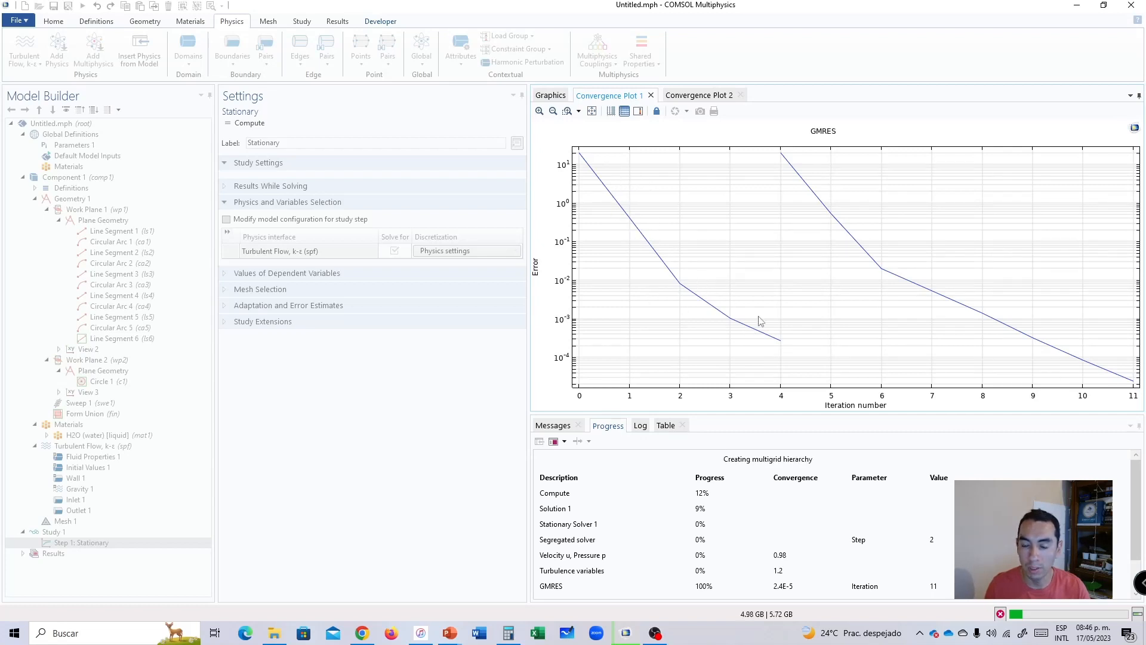
{"action": "left_click", "coordinate": [699, 96]}
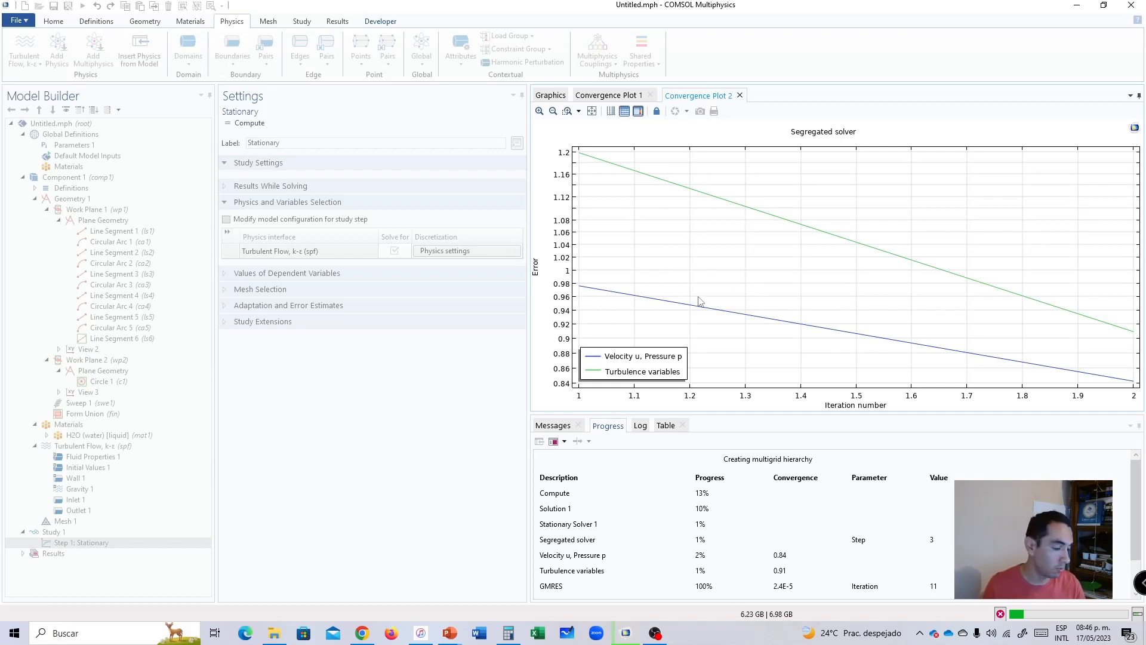
{"action": "left_click", "coordinate": [551, 95]}
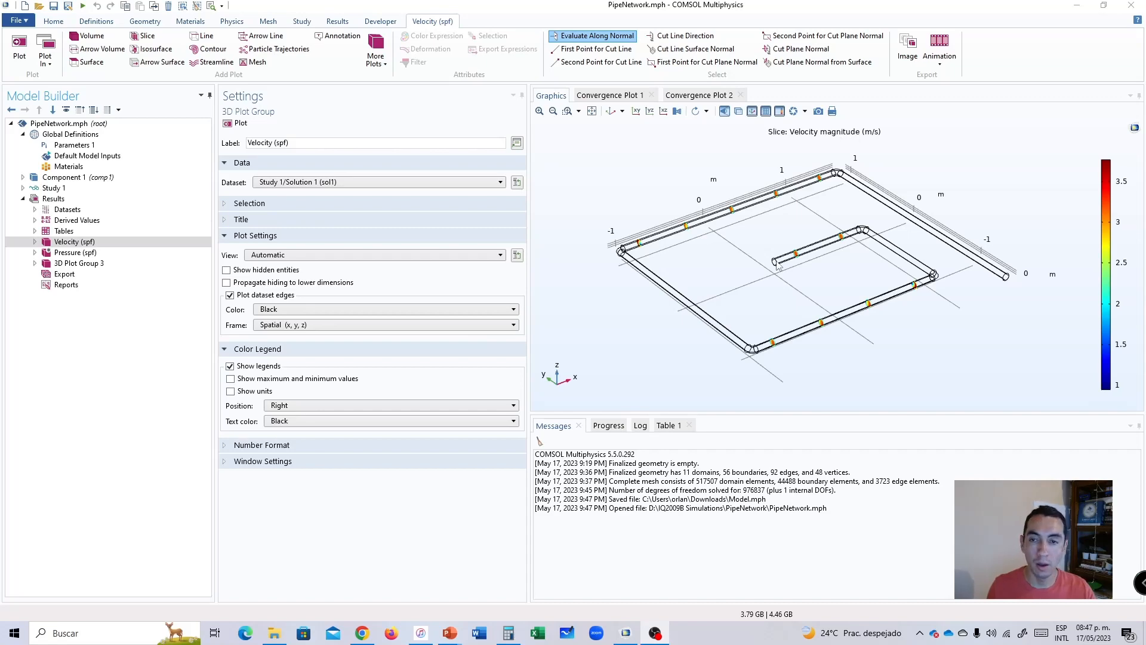
Inspect a velocity magnitude slice near a pipe bend up close against the color legend, and restore the default 3D view.
{"action": "scroll", "coordinate": [790, 359], "scroll_direction": "up", "scroll_amount": 10}
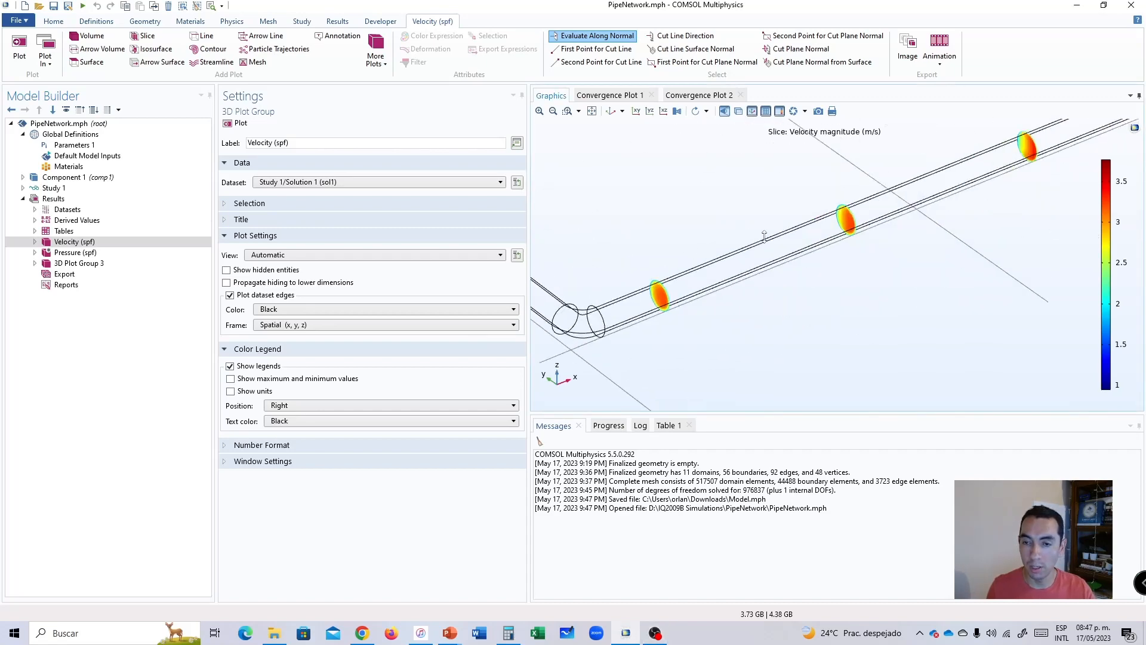
{"action": "scroll", "coordinate": [671, 273], "scroll_direction": "up", "scroll_amount": 6}
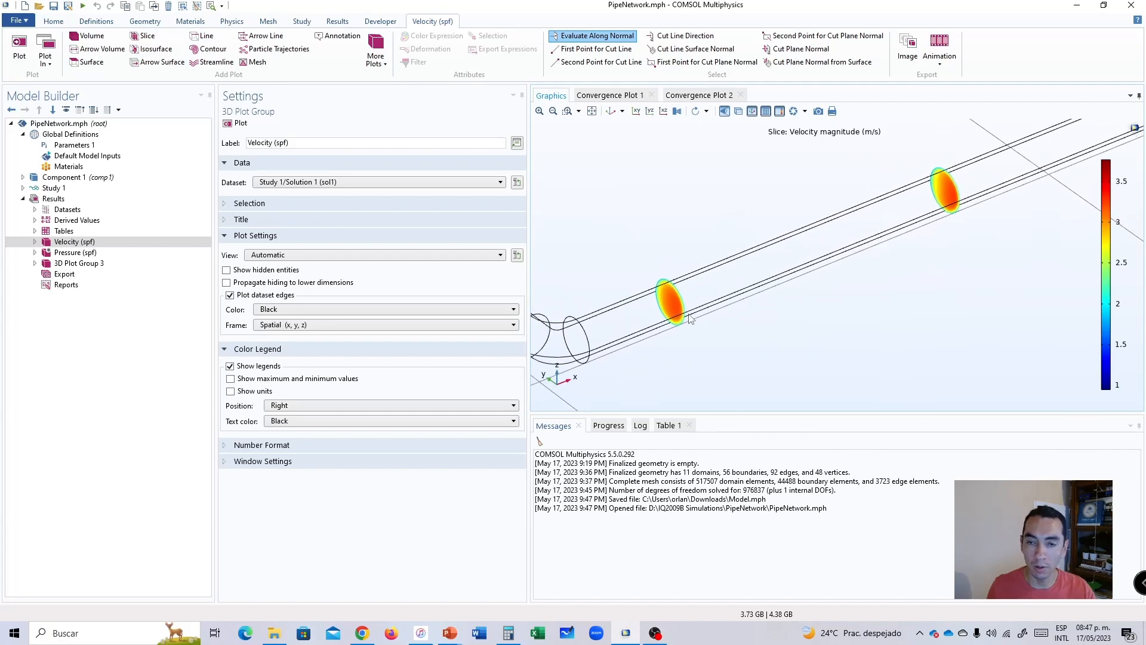
{"action": "left_click_drag", "start_coordinate": [675, 296], "coordinate": [785, 258]}
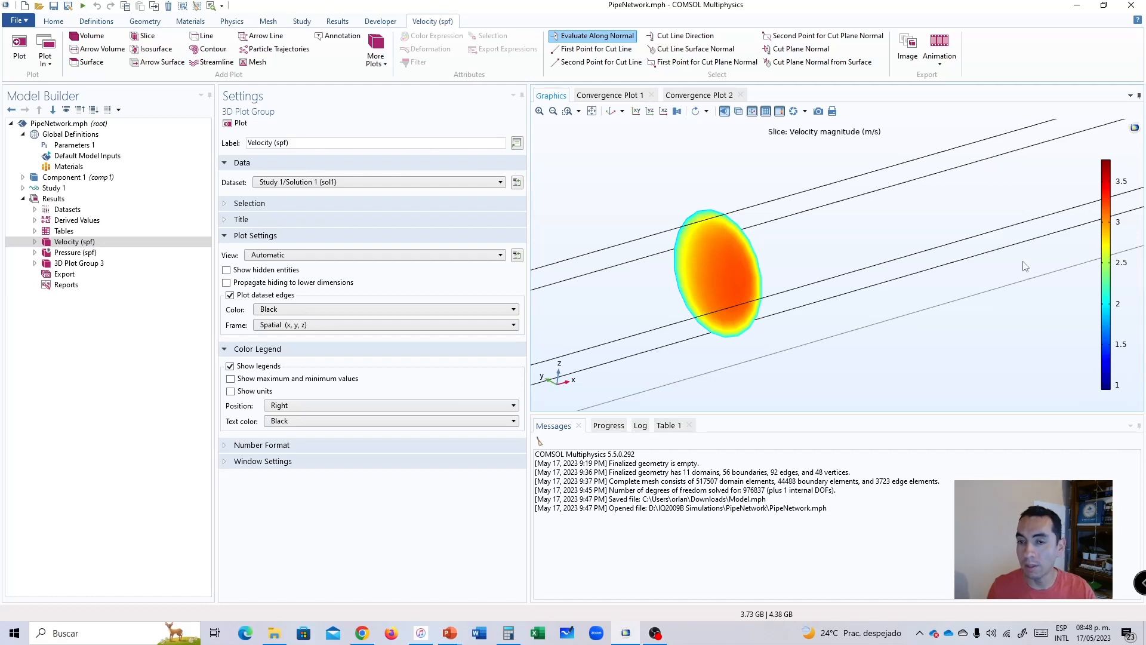
{"action": "scroll", "coordinate": [794, 257], "scroll_direction": "down", "scroll_amount": 2}
{"action": "scroll", "coordinate": [798, 254], "scroll_direction": "up", "scroll_amount": 3}
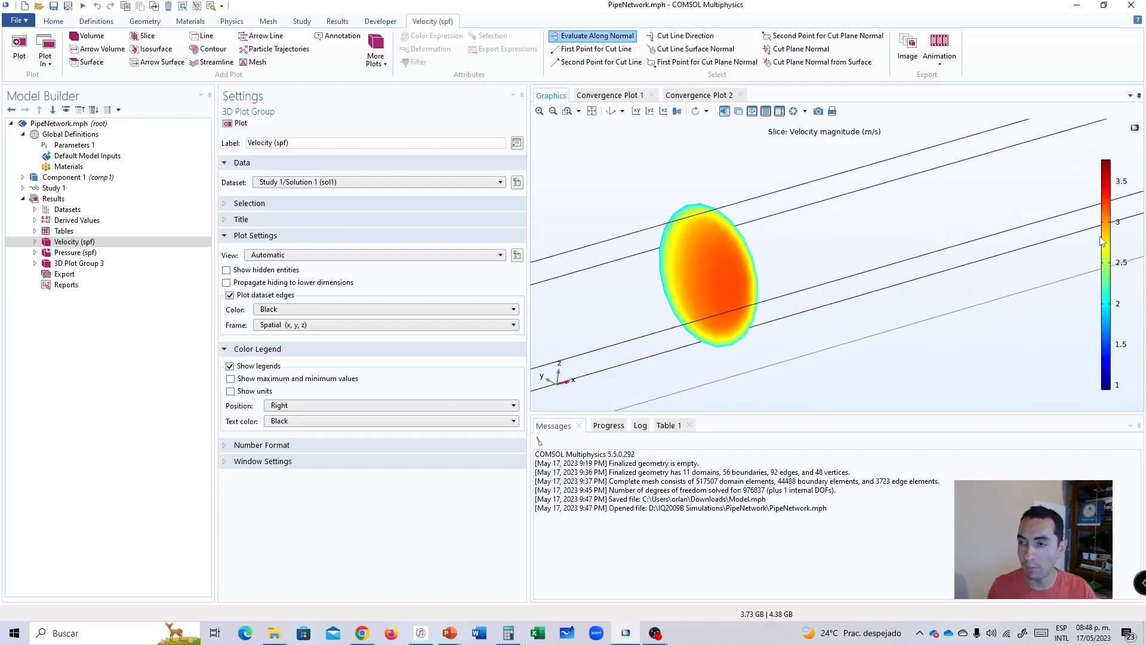
{"action": "scroll", "coordinate": [806, 268], "scroll_direction": "down", "scroll_amount": 3}
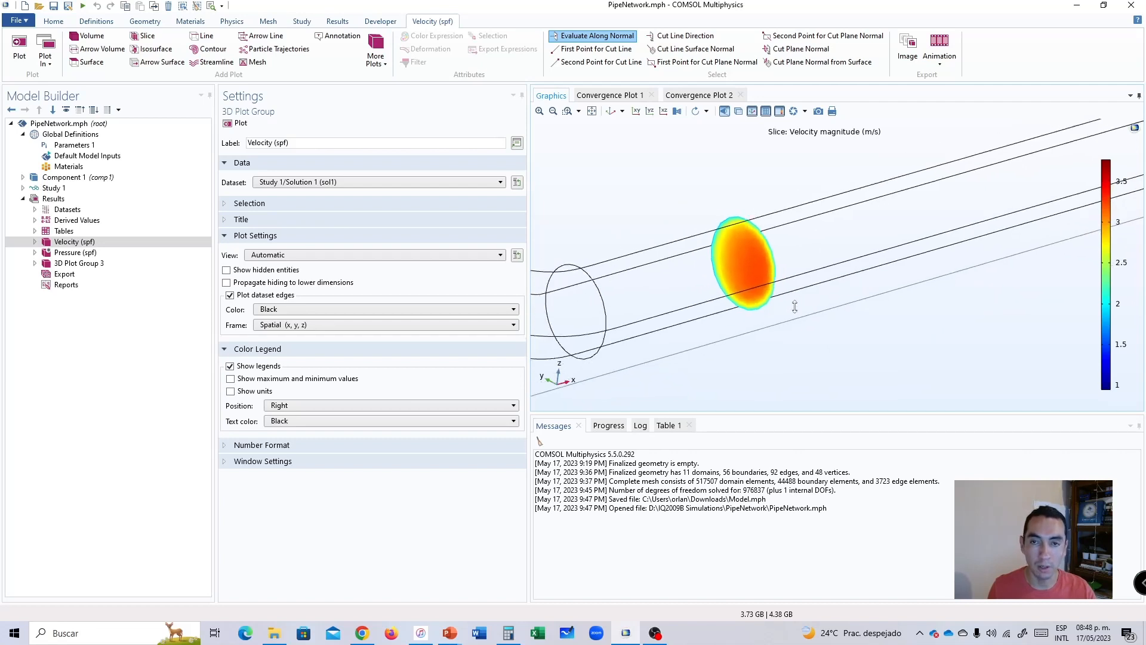
{"action": "left_click", "coordinate": [610, 111]}
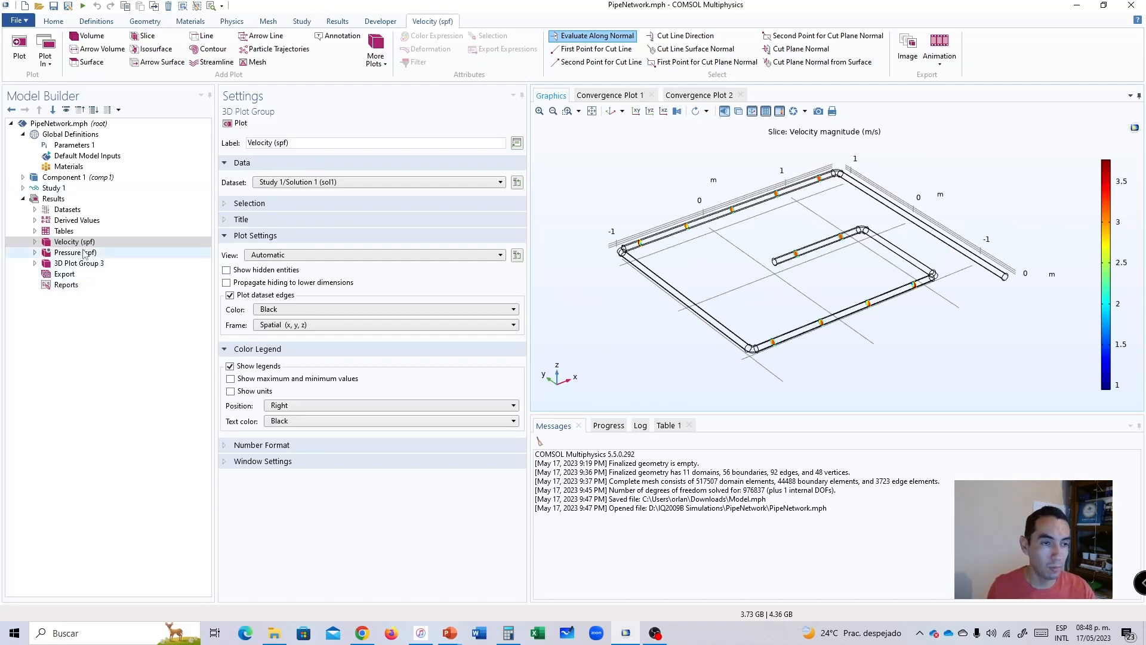
Add a new 3D plot group to the results and insert an isosurface plot in it.
{"action": "left_click", "coordinate": [58, 199]}
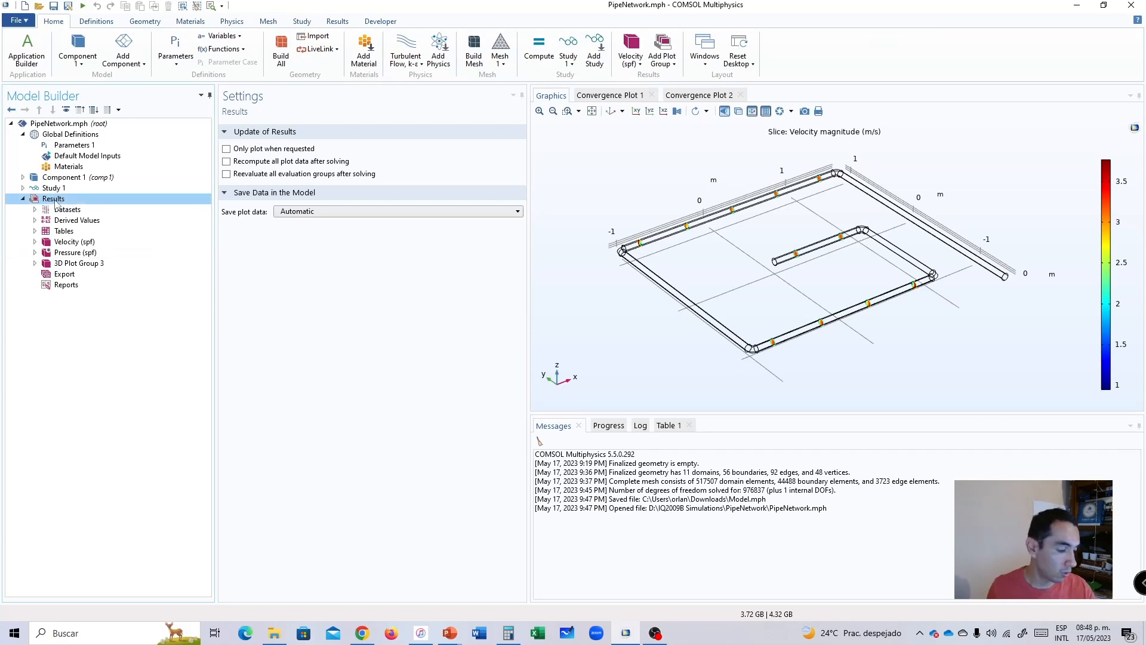
{"action": "right_click", "coordinate": [57, 201]}
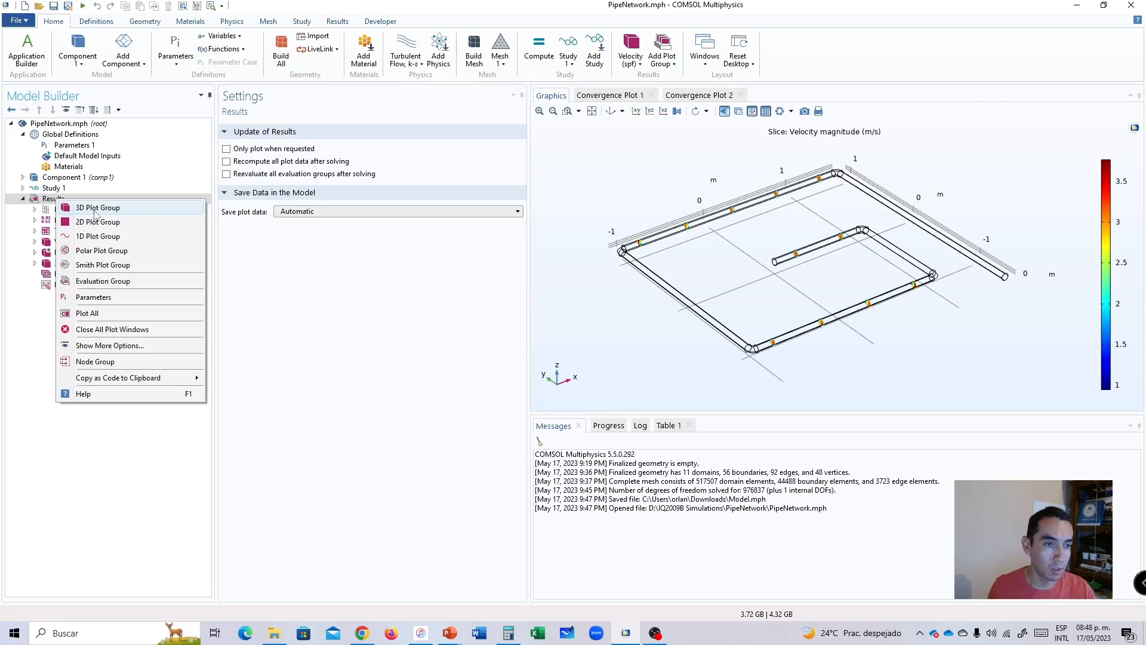
{"action": "left_click", "coordinate": [98, 209]}
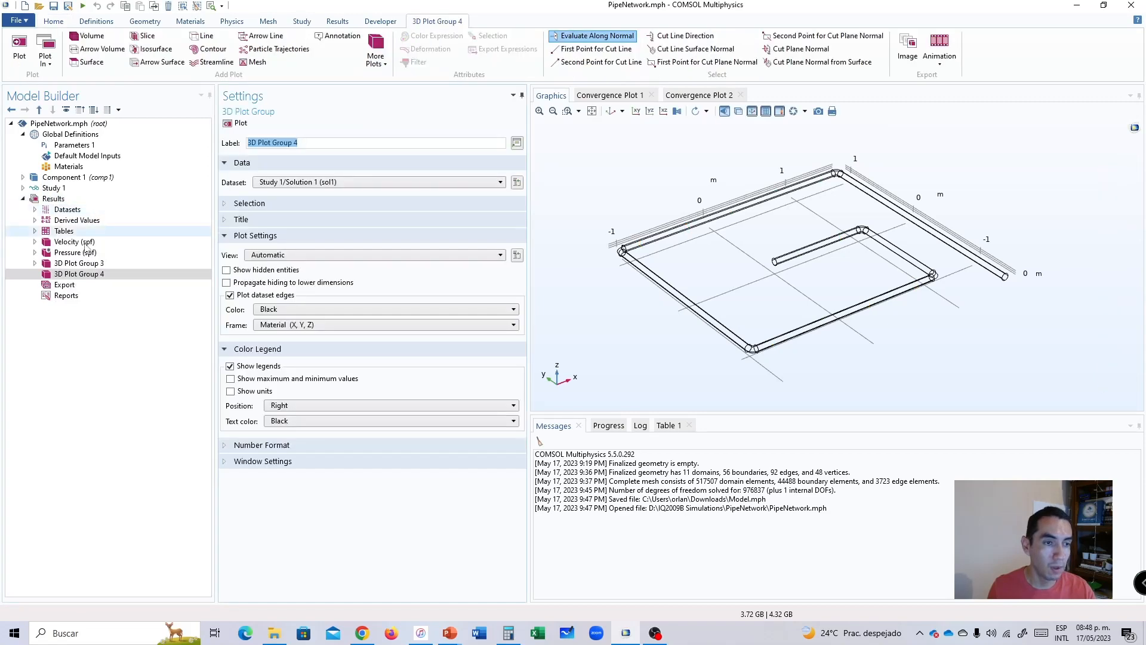
{"action": "right_click", "coordinate": [62, 274]}
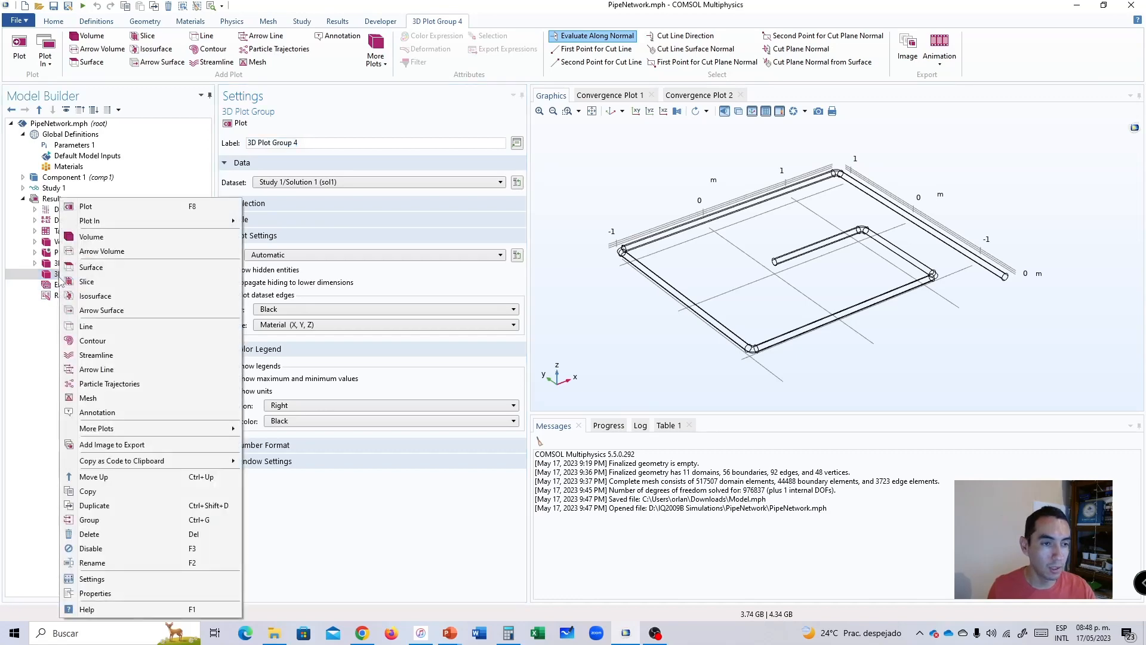
{"action": "left_click", "coordinate": [96, 296]}
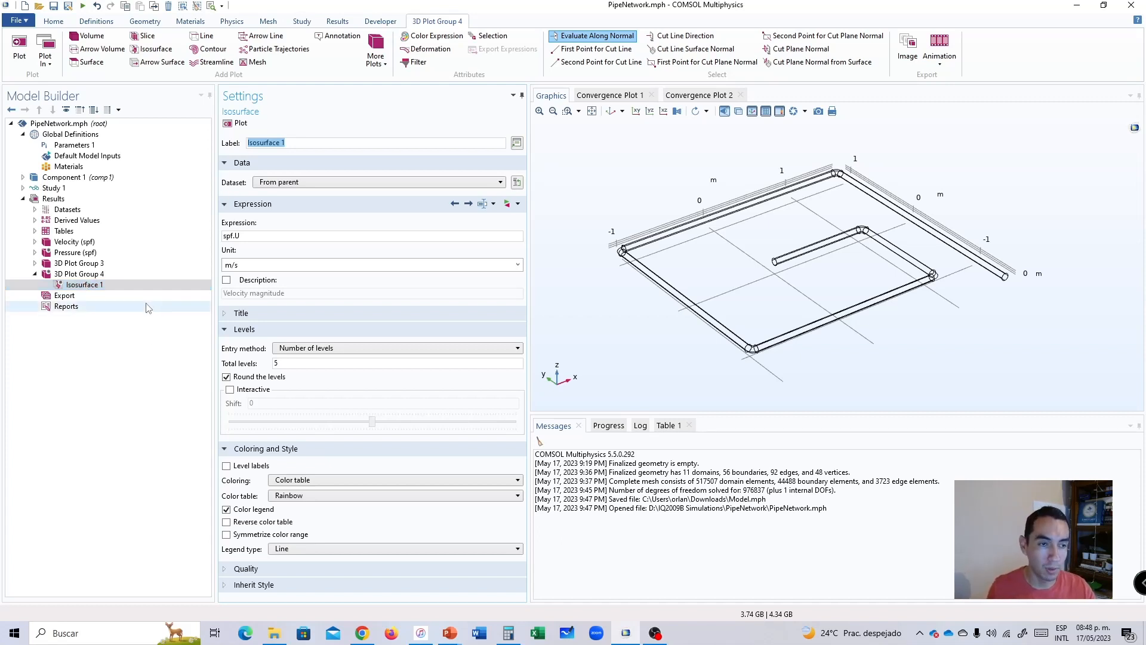
Set the isosurface of velocity magnitude (spf.U, m/s) to 10 total levels and plot it.
{"action": "double_click", "coordinate": [251, 237]}
{"action": "double_click", "coordinate": [258, 265]}
{"action": "left_click", "coordinate": [267, 235]}
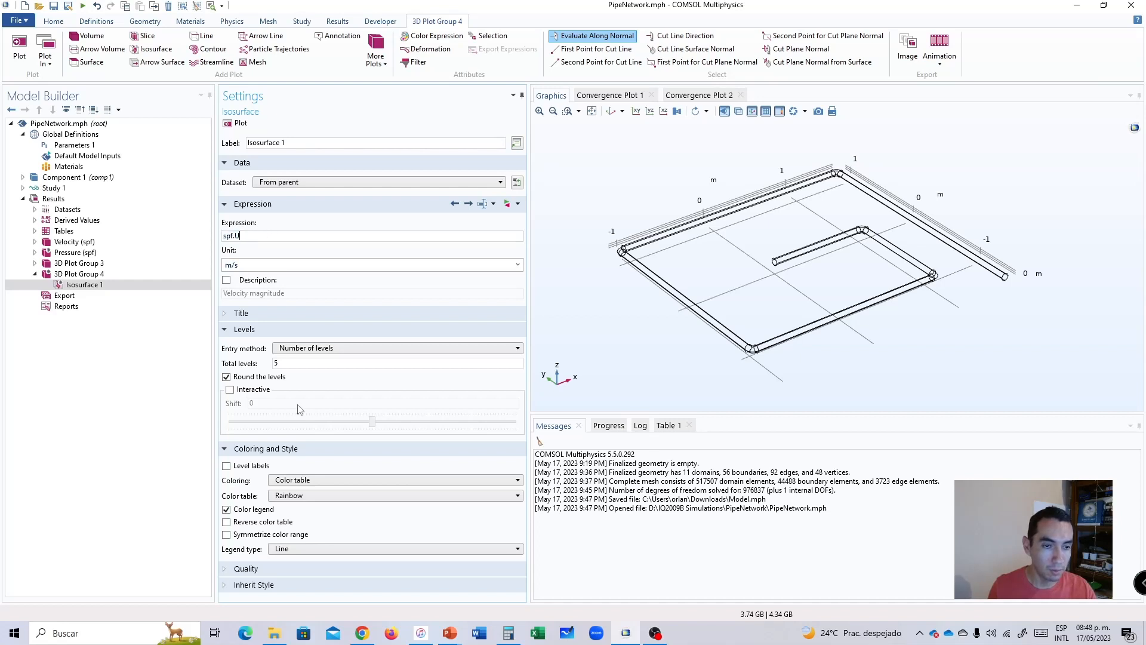
{"action": "left_click", "coordinate": [299, 362]}
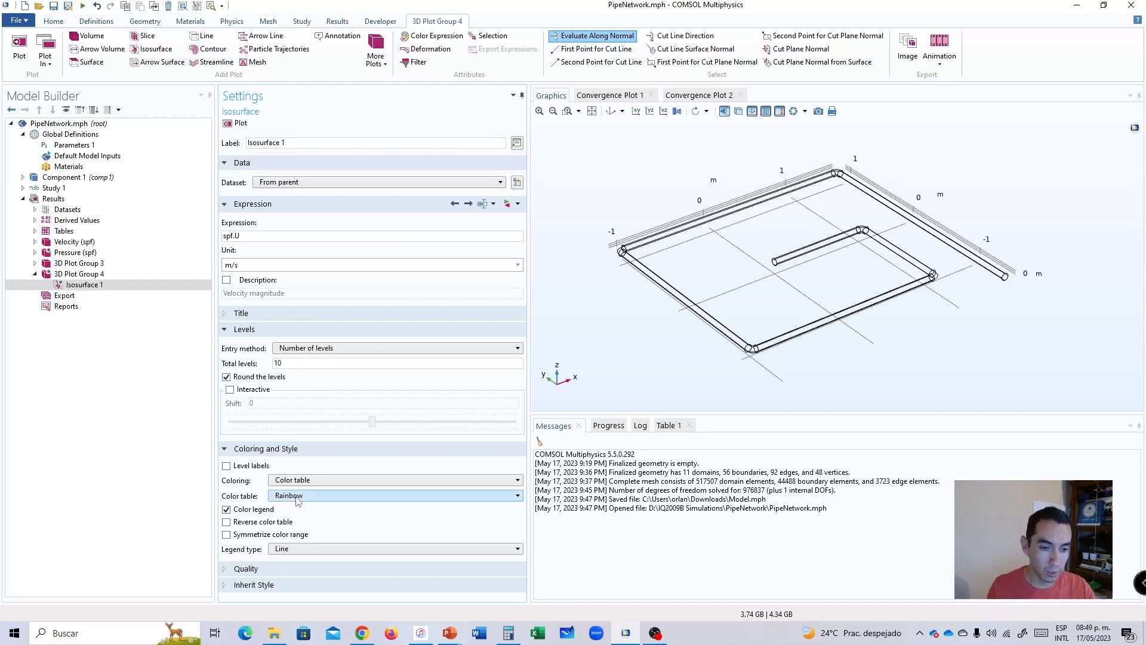
{"action": "left_click", "coordinate": [243, 126]}
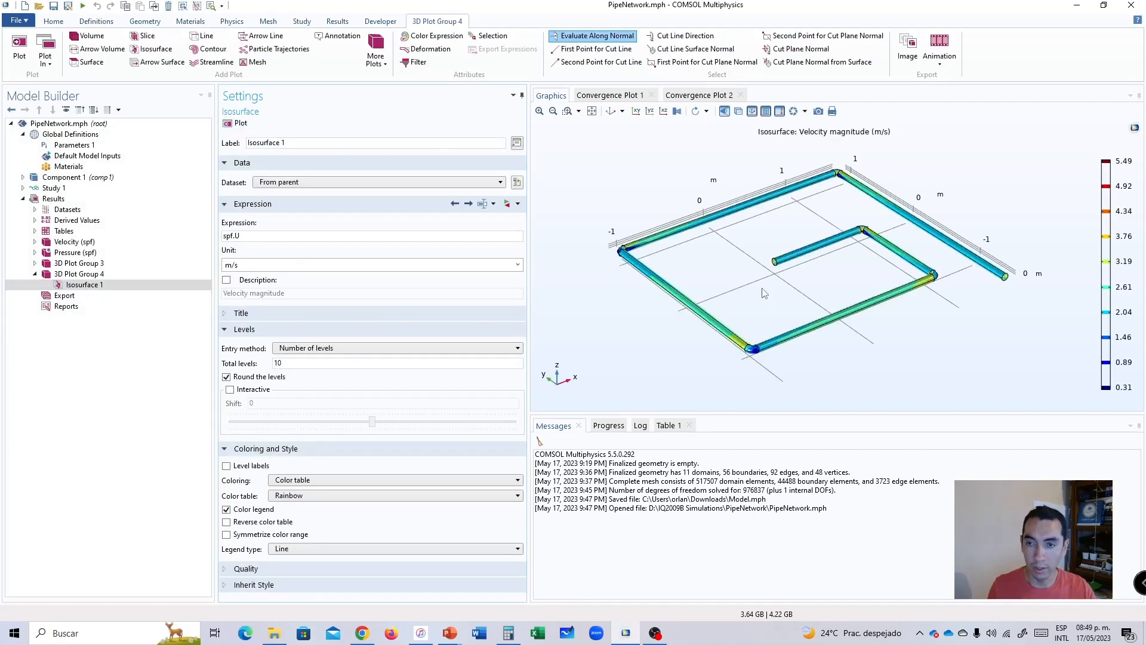
Examine the velocity isosurfaces along the pipe and inside the open end of the inner pipe segment.
{"action": "left_click_drag", "start_coordinate": [781, 281], "coordinate": [819, 287]}
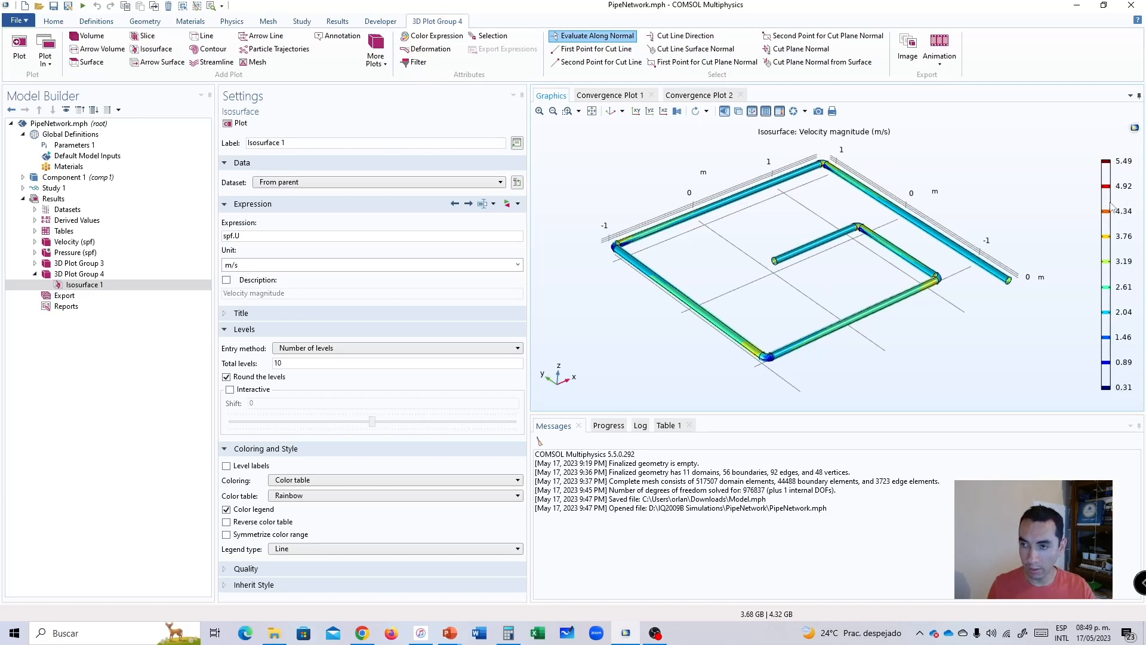
{"action": "mouse_move", "coordinate": [843, 268]}
{"action": "left_mouse_down"}
{"action": "mouse_move", "coordinate": [856, 259]}
{"action": "mouse_move", "coordinate": [836, 235]}
{"action": "mouse_move", "coordinate": [844, 259]}
{"action": "left_mouse_up"}
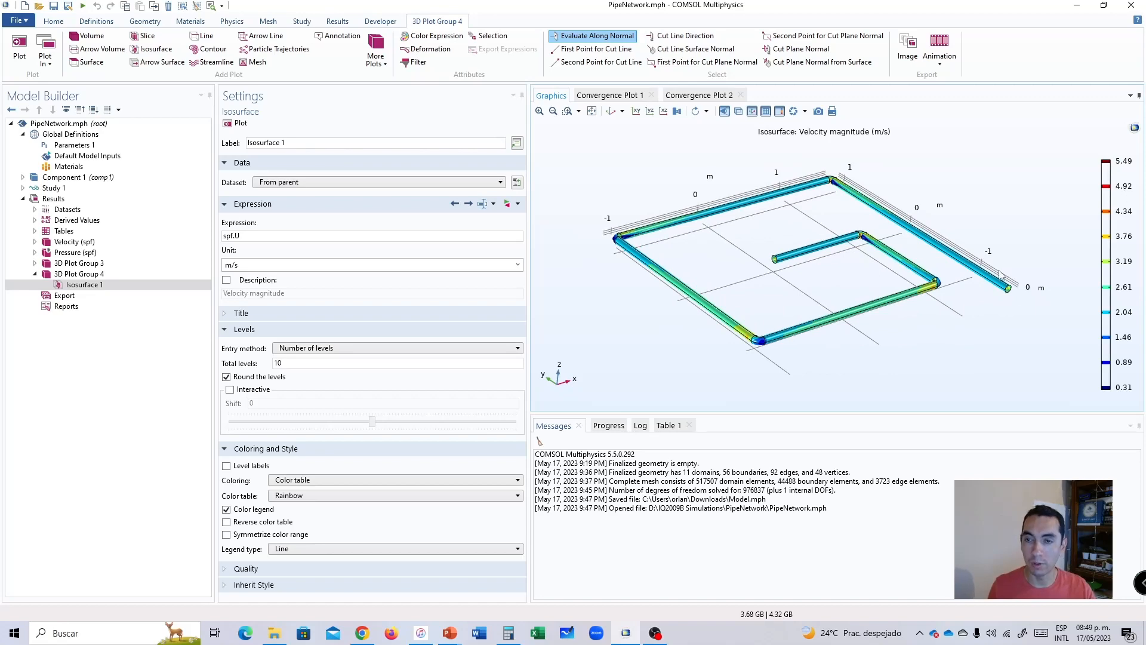
{"action": "scroll", "coordinate": [758, 270], "scroll_direction": "up", "scroll_amount": 10}
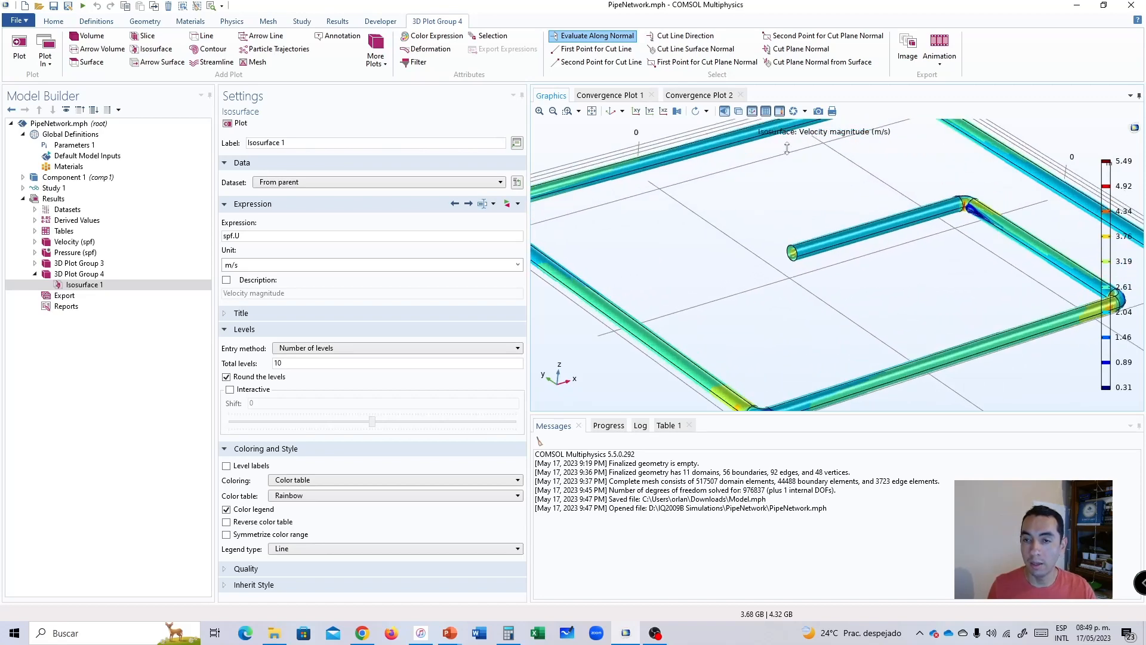
{"action": "mouse_move", "coordinate": [797, 233]}
{"action": "left_mouse_down"}
{"action": "mouse_move", "coordinate": [840, 228]}
{"action": "mouse_move", "coordinate": [812, 238]}
{"action": "left_mouse_up"}
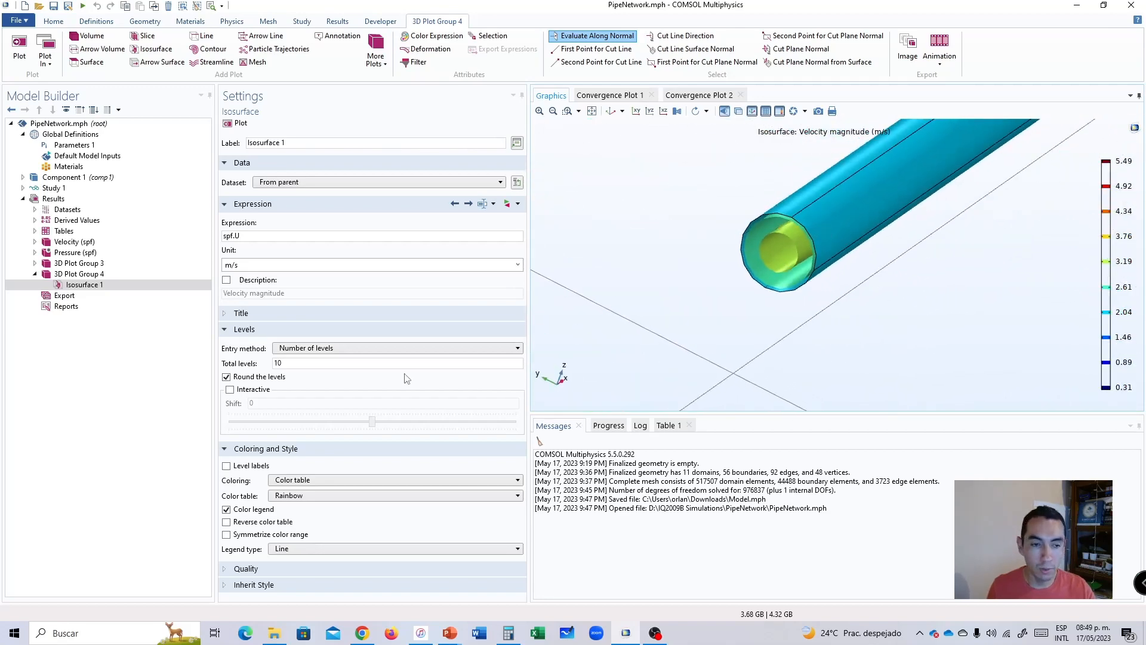
Set the velocity isosurface's total levels to 20 and replot it.
{"action": "double_click", "coordinate": [297, 365]}
{"action": "type", "text": "20"}
{"action": "left_click", "coordinate": [237, 122]}
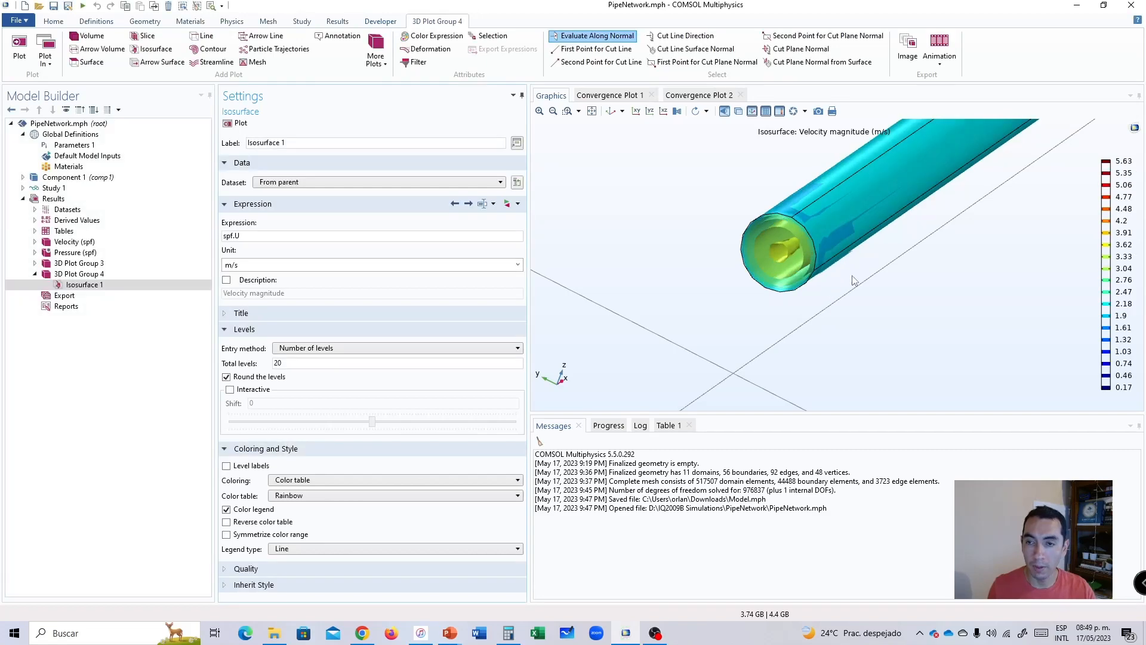
Examine the 20-level velocity isosurfaces inside the open end of the inner pipe segment and beside its adjoining elbow.
{"action": "left_click_drag", "start_coordinate": [869, 270], "coordinate": [875, 272]}
{"action": "mouse_move", "coordinate": [885, 249]}
{"action": "left_mouse_down"}
{"action": "mouse_move", "coordinate": [889, 228]}
{"action": "mouse_move", "coordinate": [885, 241]}
{"action": "left_mouse_up"}
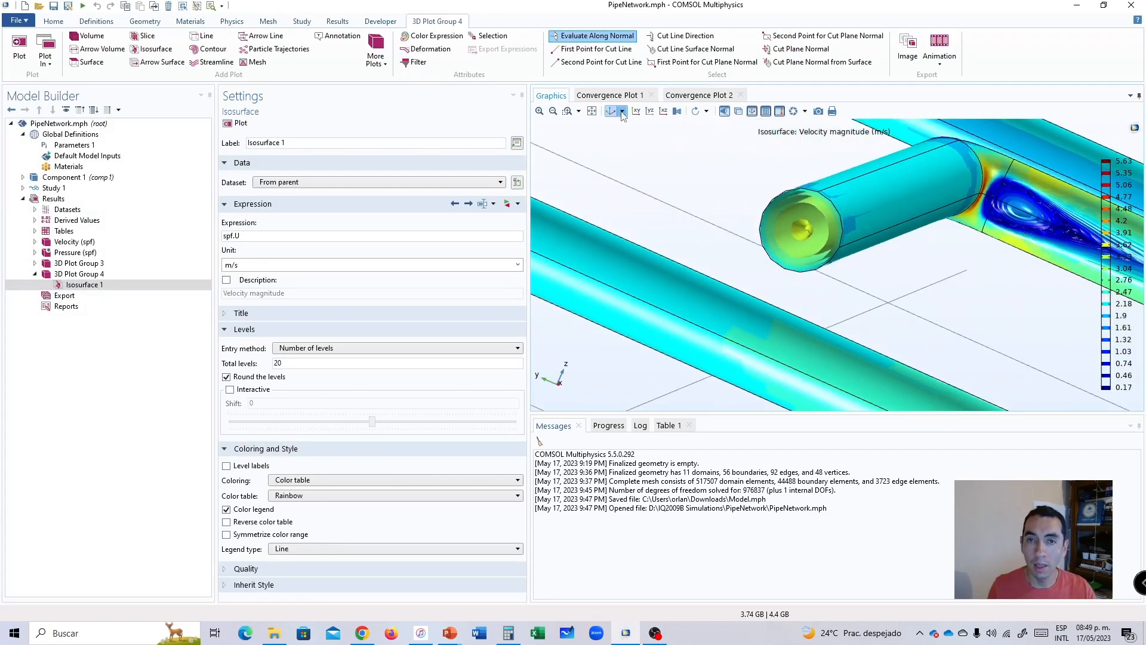
{"action": "left_click", "coordinate": [591, 111]}
{"action": "left_click", "coordinate": [606, 112]}
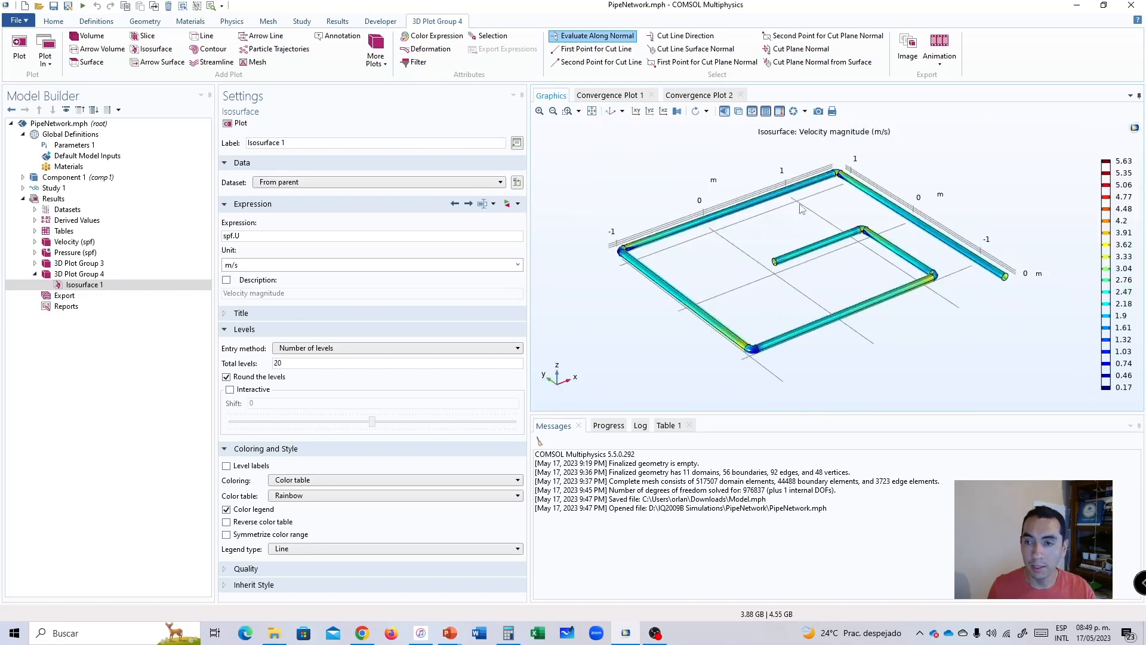
{"action": "scroll", "coordinate": [1019, 281], "scroll_direction": "up", "scroll_amount": 8}
{"action": "left_click_drag", "start_coordinate": [869, 235], "coordinate": [815, 187]}
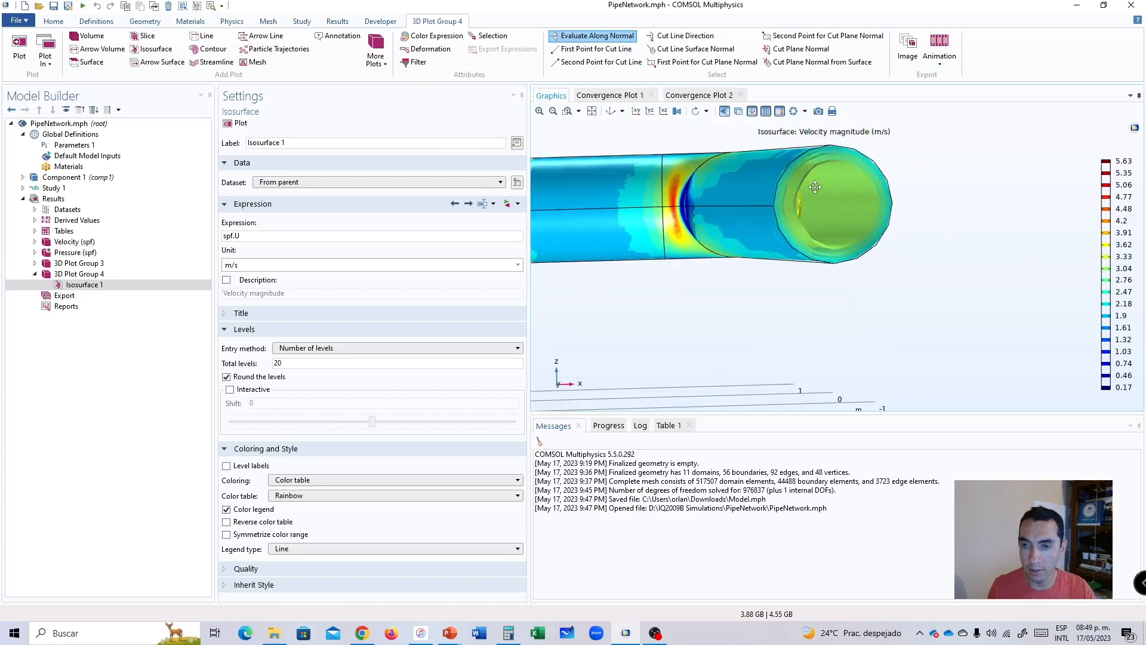
{"action": "left_click", "coordinate": [593, 111]}
{"action": "left_click", "coordinate": [609, 112]}
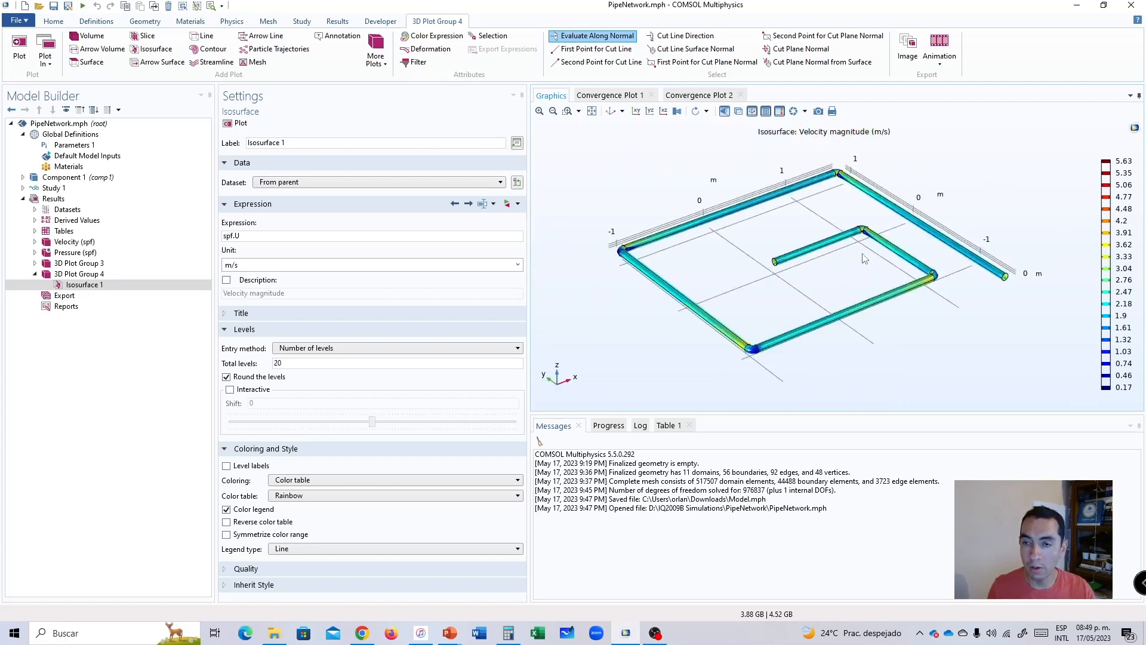
Examine the velocity isosurfaces around the elbow closest to the inner pipe segment's open end, from both its inner and outer side.
{"action": "middle_click_drag", "start_coordinate": [866, 249], "coordinate": [812, 209]}
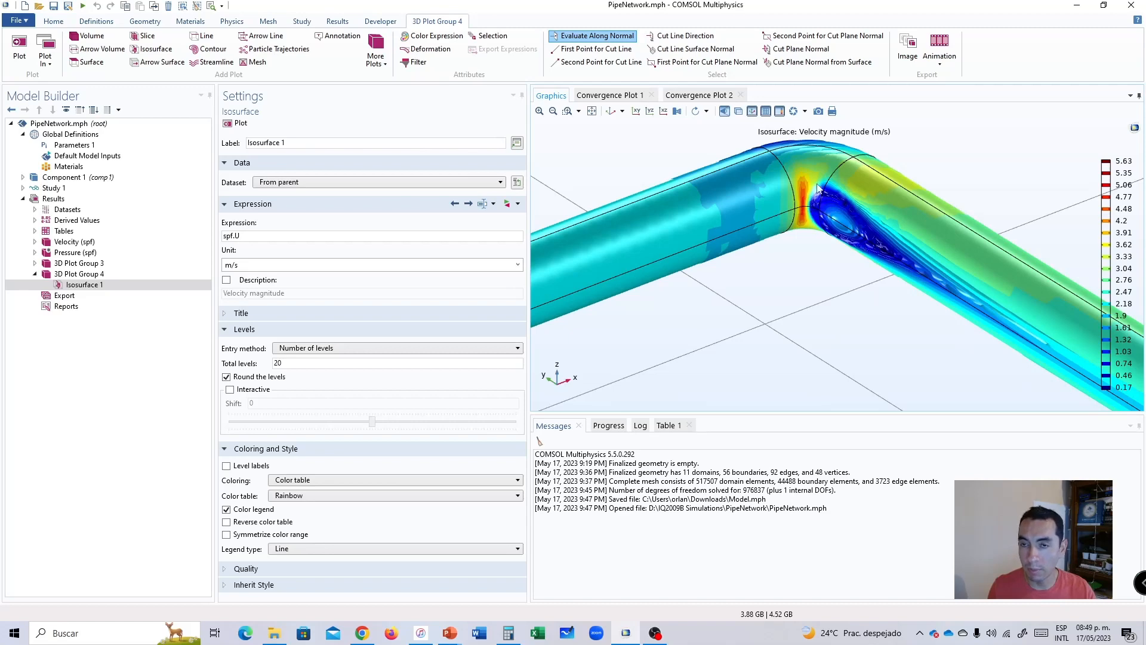
{"action": "left_click_drag", "start_coordinate": [817, 192], "coordinate": [811, 185]}
{"action": "middle_click_drag", "start_coordinate": [811, 184], "coordinate": [821, 220]}
{"action": "left_click_drag", "start_coordinate": [821, 220], "coordinate": [824, 194]}
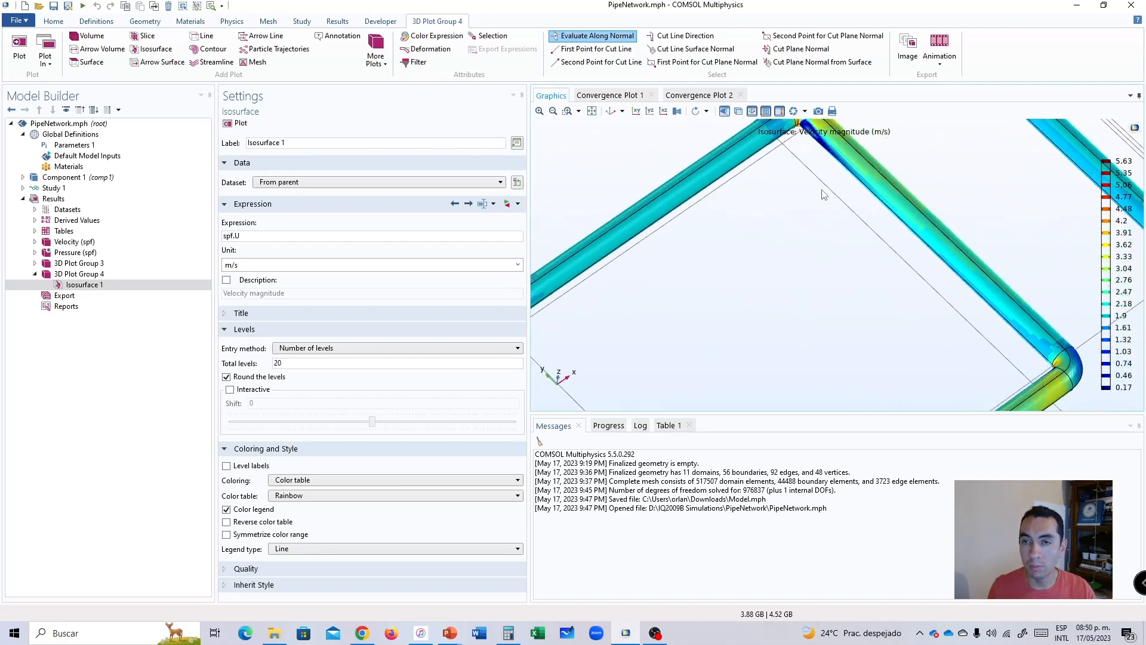
{"action": "right_click_drag", "start_coordinate": [819, 180], "coordinate": [806, 343]}
{"action": "right_click_drag", "start_coordinate": [795, 230], "coordinate": [795, 268]}
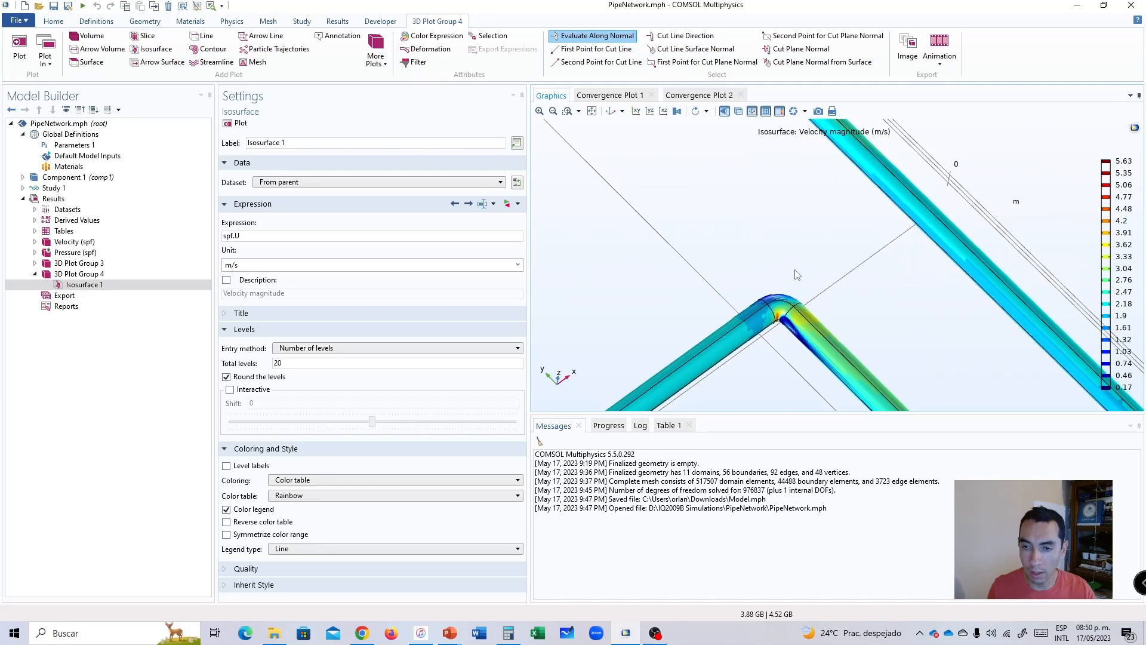
{"action": "left_click_drag", "start_coordinate": [790, 274], "coordinate": [794, 342]}
{"action": "scroll", "coordinate": [776, 335], "scroll_direction": "up", "scroll_amount": 5}
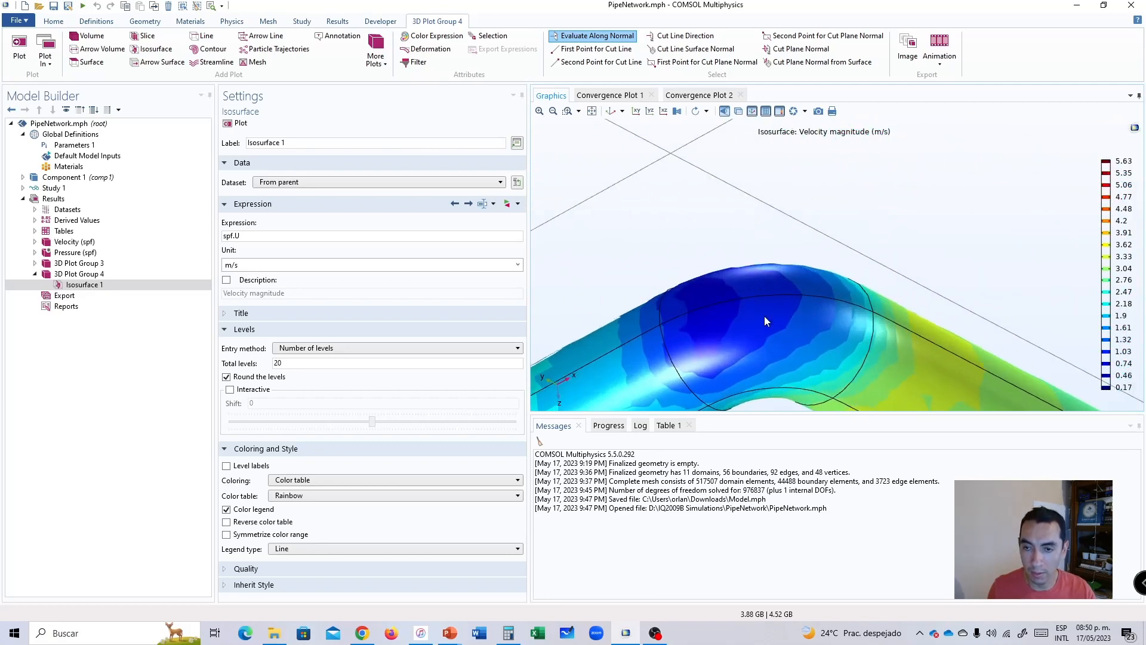
{"action": "left_click", "coordinate": [610, 111]}
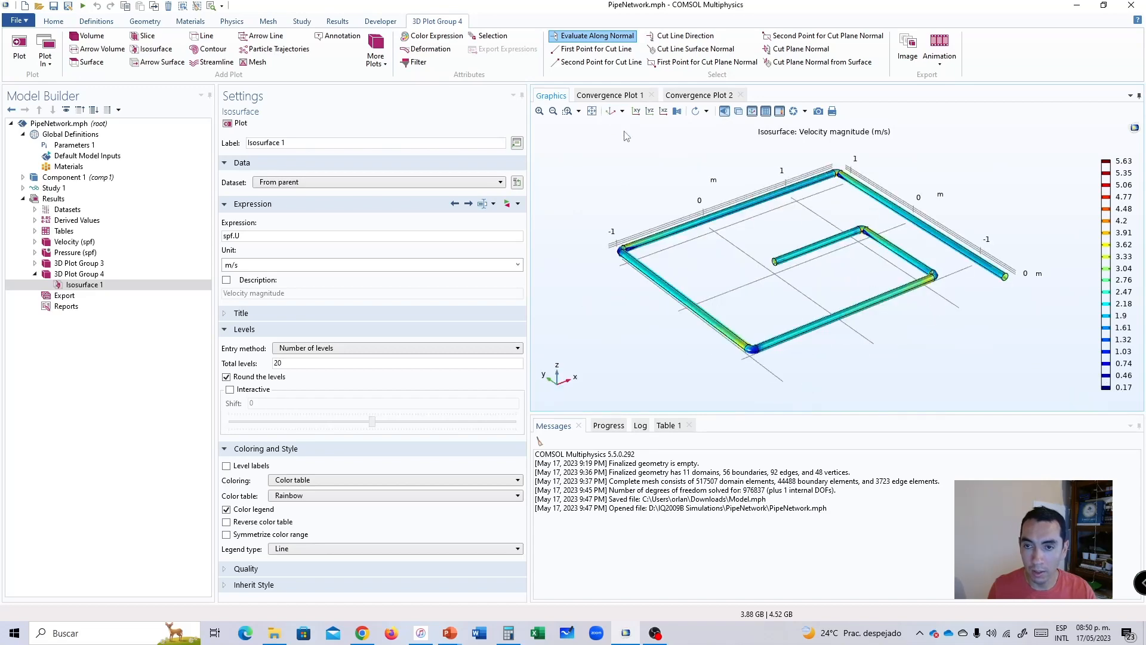
{"action": "scroll", "coordinate": [864, 234], "scroll_direction": "up", "scroll_amount": 6}
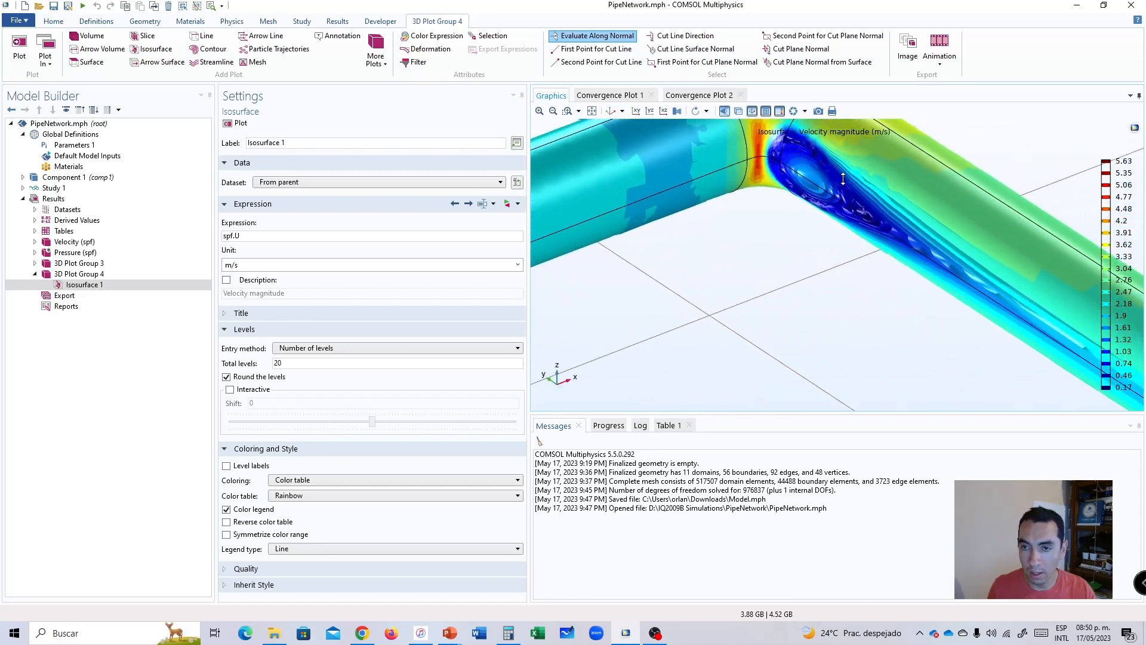
{"action": "right_click_drag", "start_coordinate": [816, 240], "coordinate": [784, 307]}
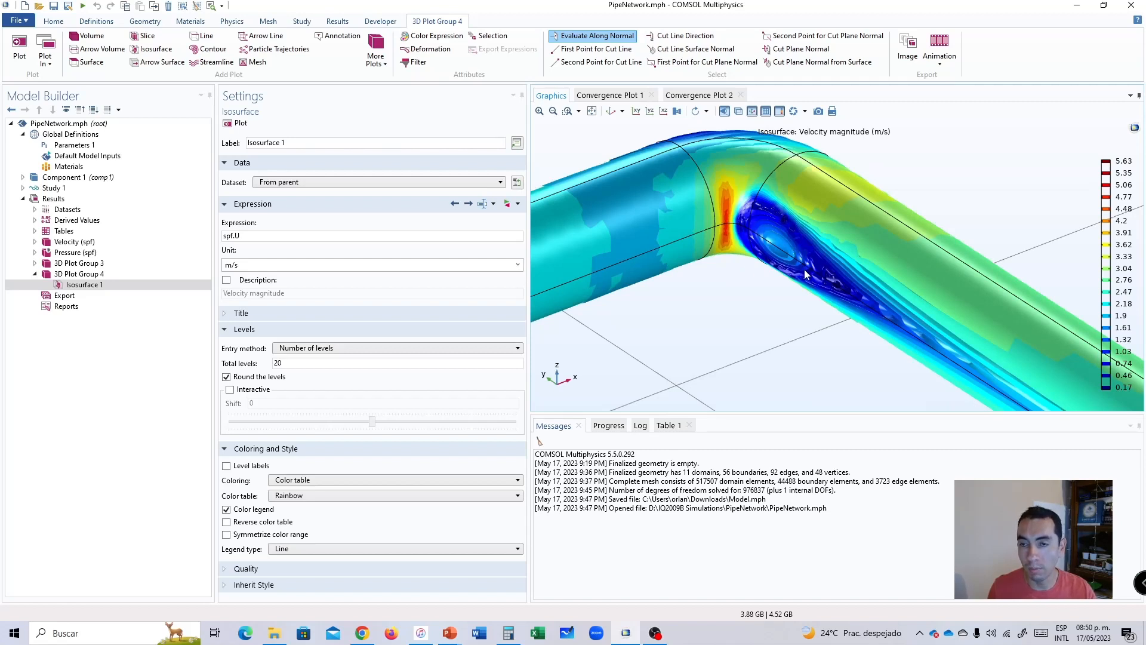
Examine the velocity isosurfaces at the pipe's front corner elbow and at the following elbow towards the inner segment.
{"action": "left_click", "coordinate": [592, 111]}
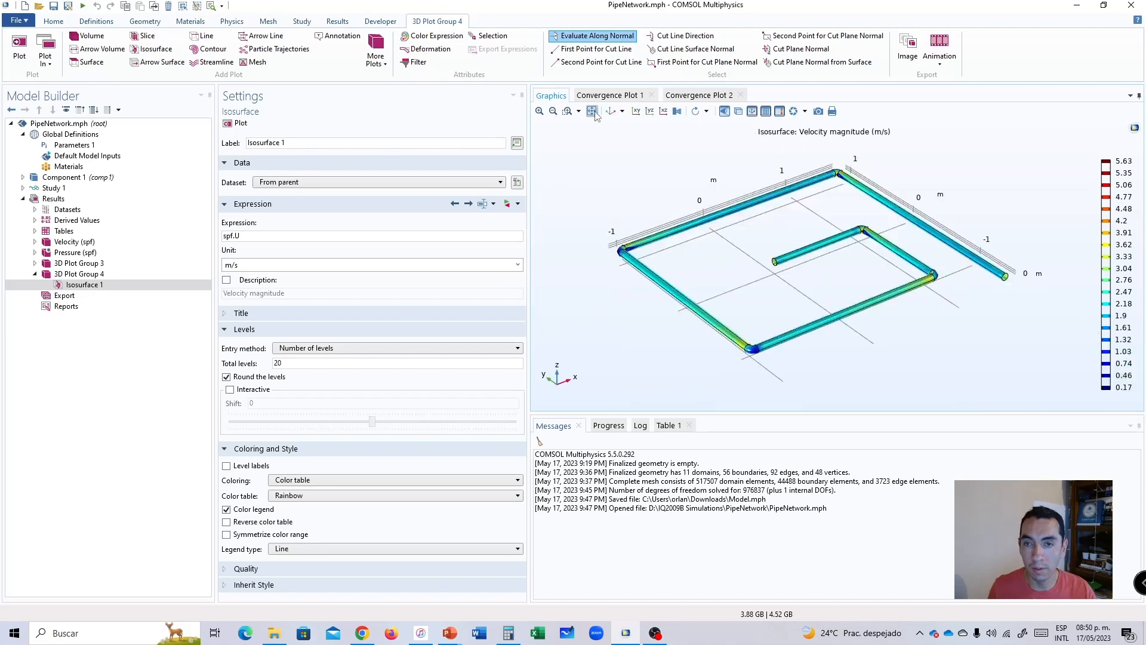
{"action": "scroll", "coordinate": [748, 304], "scroll_direction": "up", "scroll_amount": 10}
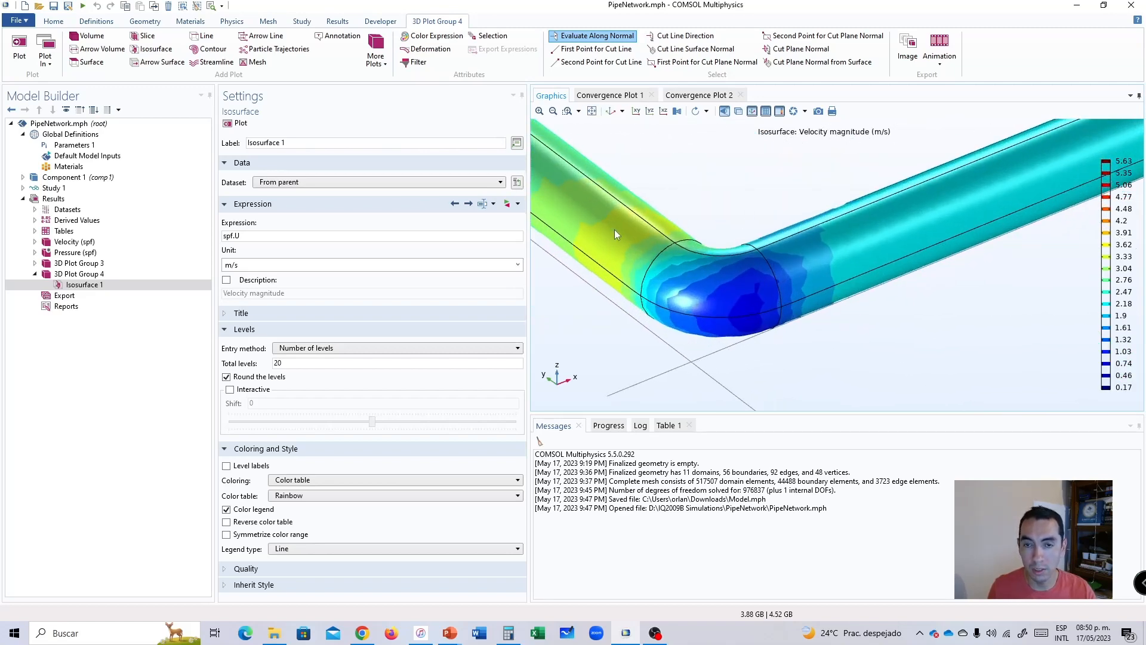
{"action": "left_click", "coordinate": [591, 111]}
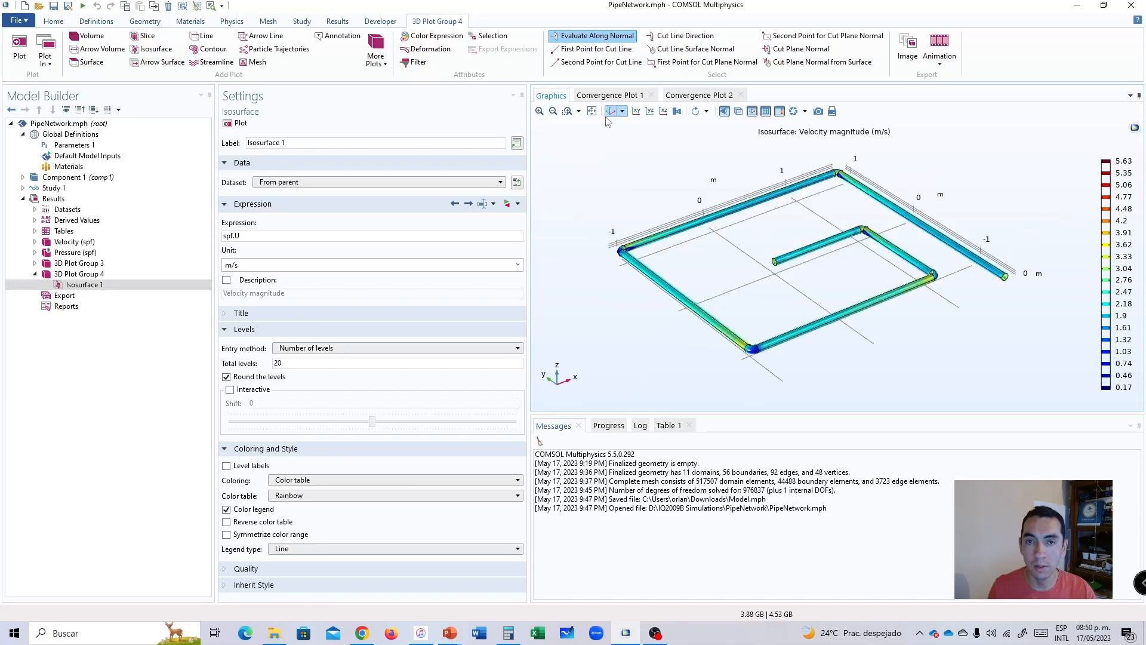
{"action": "left_click_drag", "start_coordinate": [950, 293], "coordinate": [928, 203]}
{"action": "scroll", "coordinate": [928, 200], "scroll_direction": "up", "scroll_amount": 8}
{"action": "scroll", "coordinate": [928, 200], "scroll_direction": "up", "scroll_amount": 4}
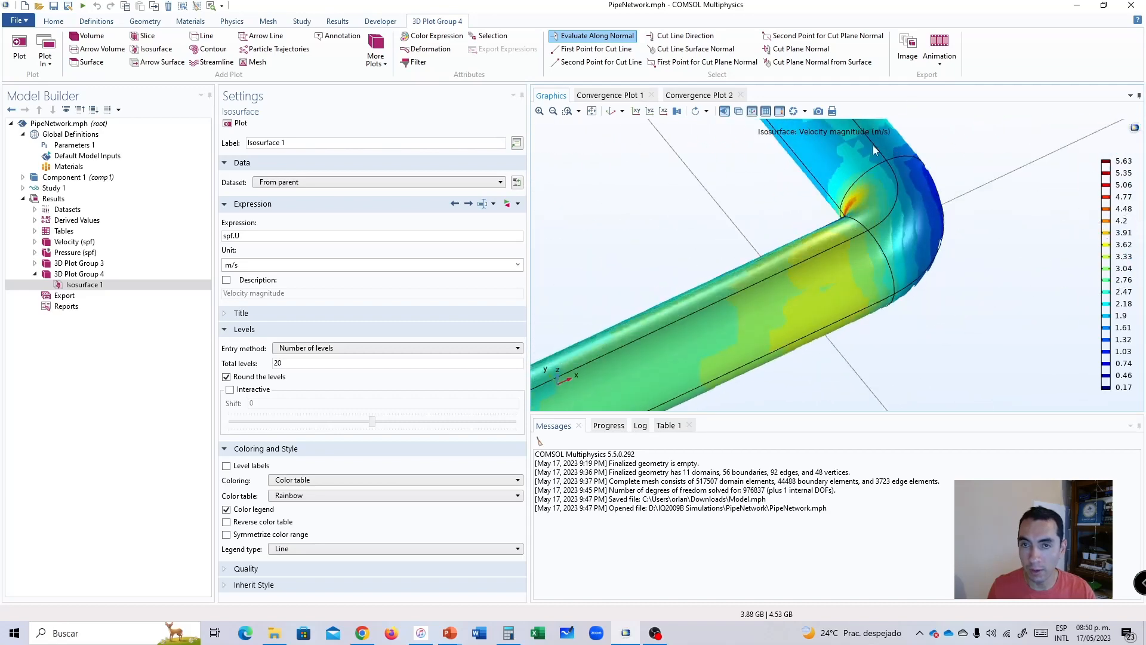
{"action": "left_click", "coordinate": [609, 112]}
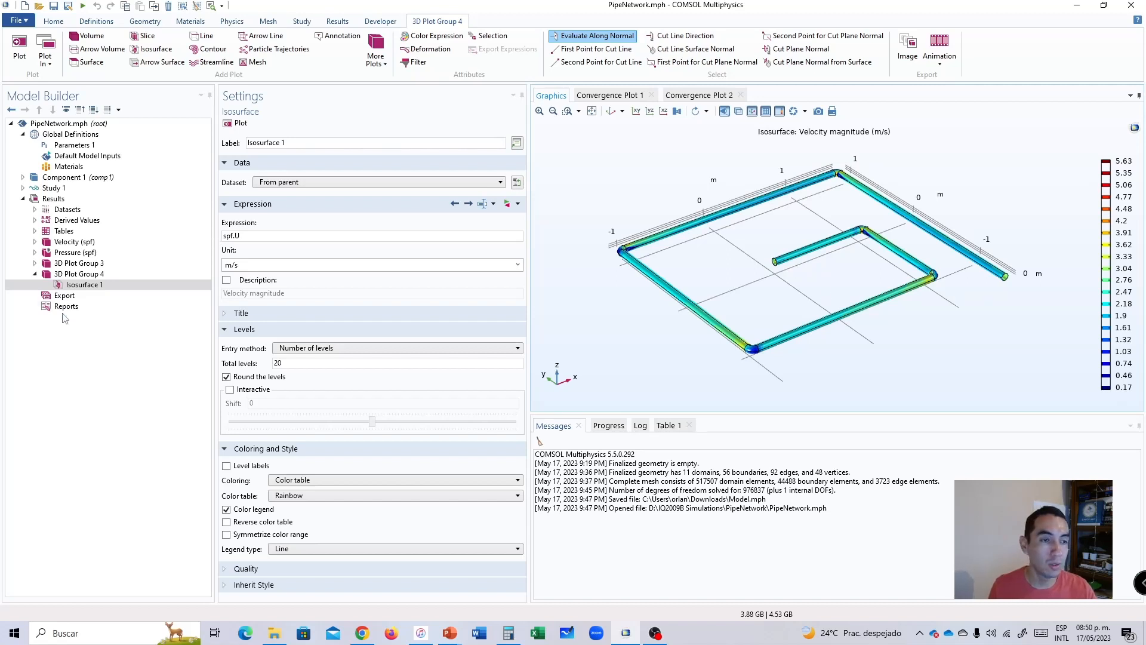
Add a surface average to the derived values and select the inner pipe segment's end face, boundary 25.
{"action": "left_click", "coordinate": [36, 221]}
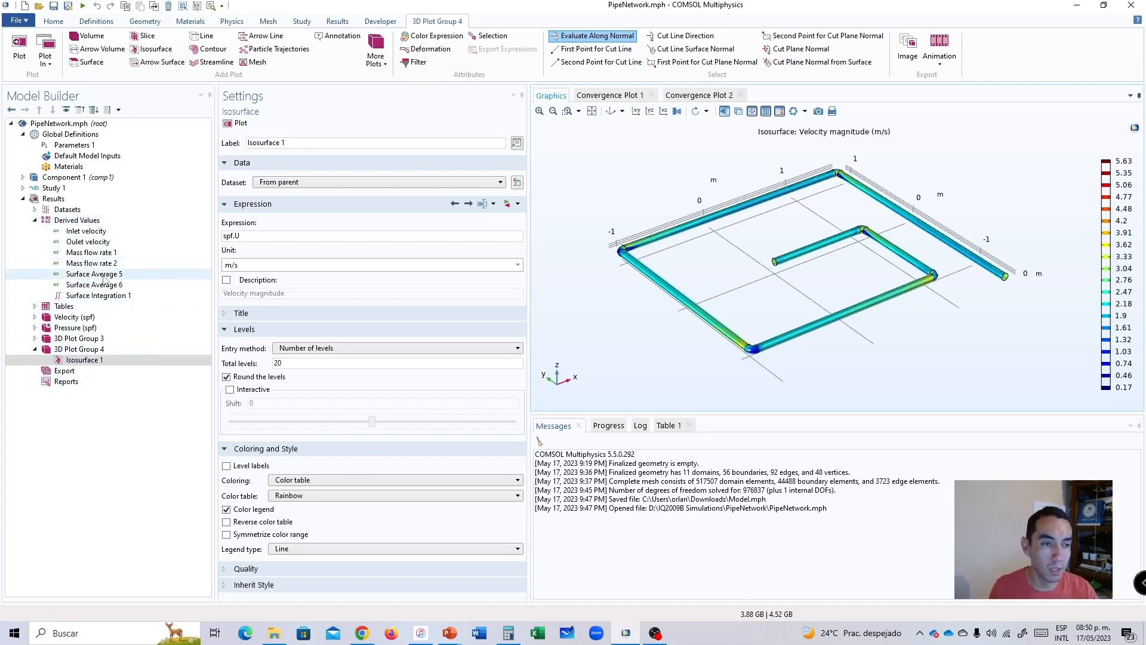
{"action": "left_click", "coordinate": [70, 223]}
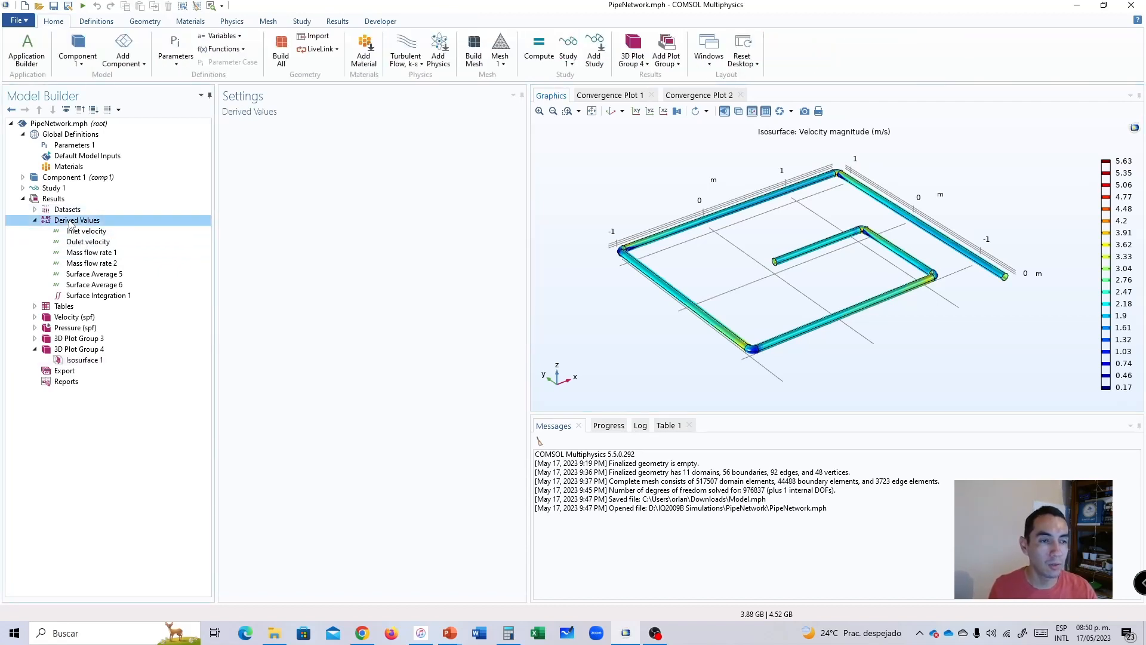
{"action": "right_click", "coordinate": [70, 222]}
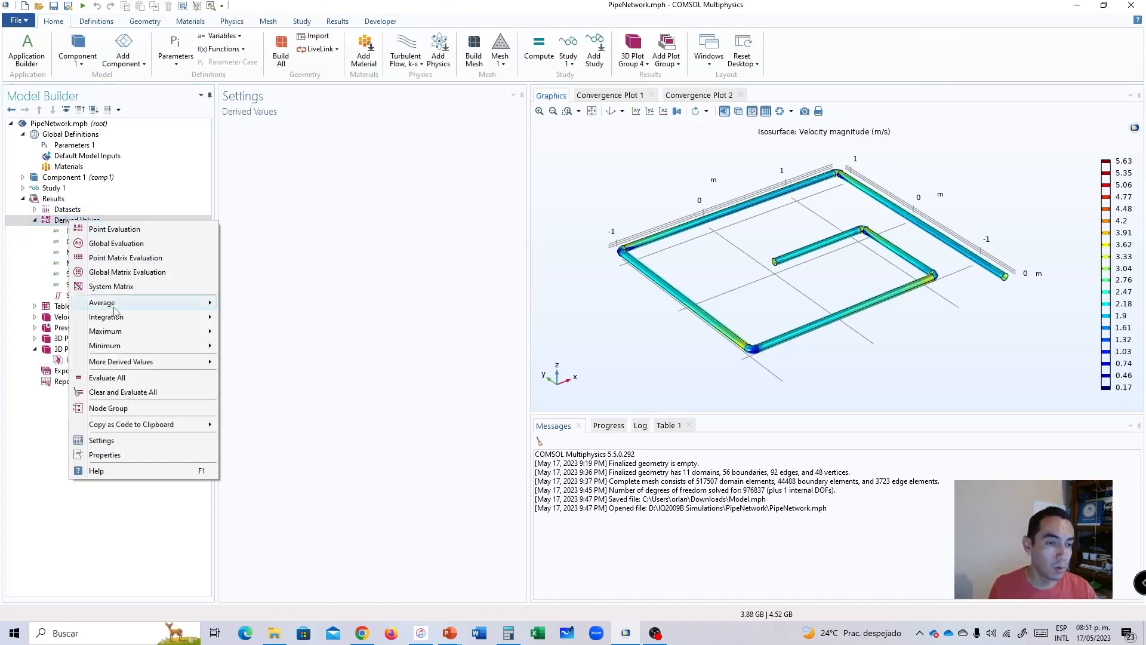
{"action": "mouse_move", "coordinate": [108, 308]}
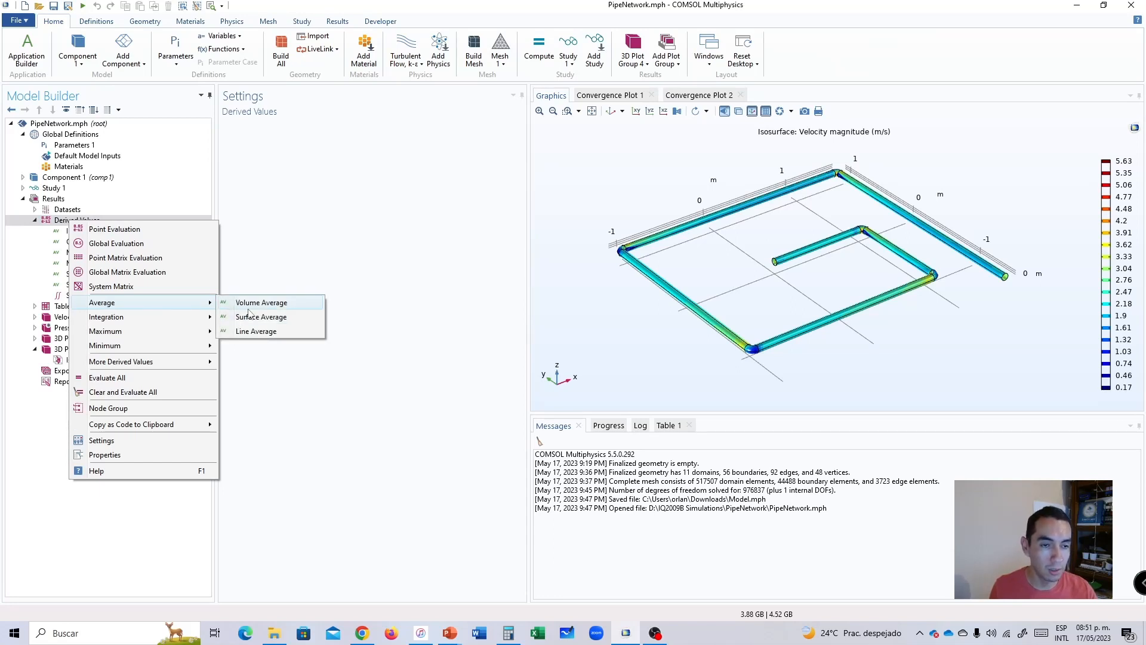
{"action": "left_click", "coordinate": [278, 320]}
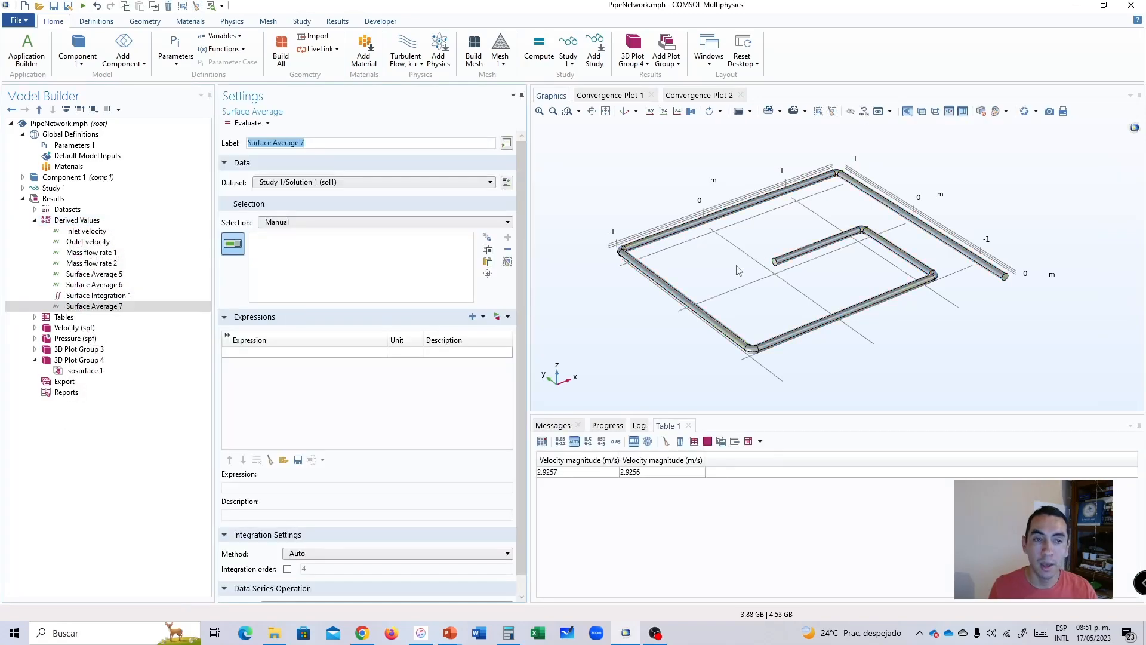
{"action": "scroll", "coordinate": [773, 280], "scroll_direction": "up", "scroll_amount": 10}
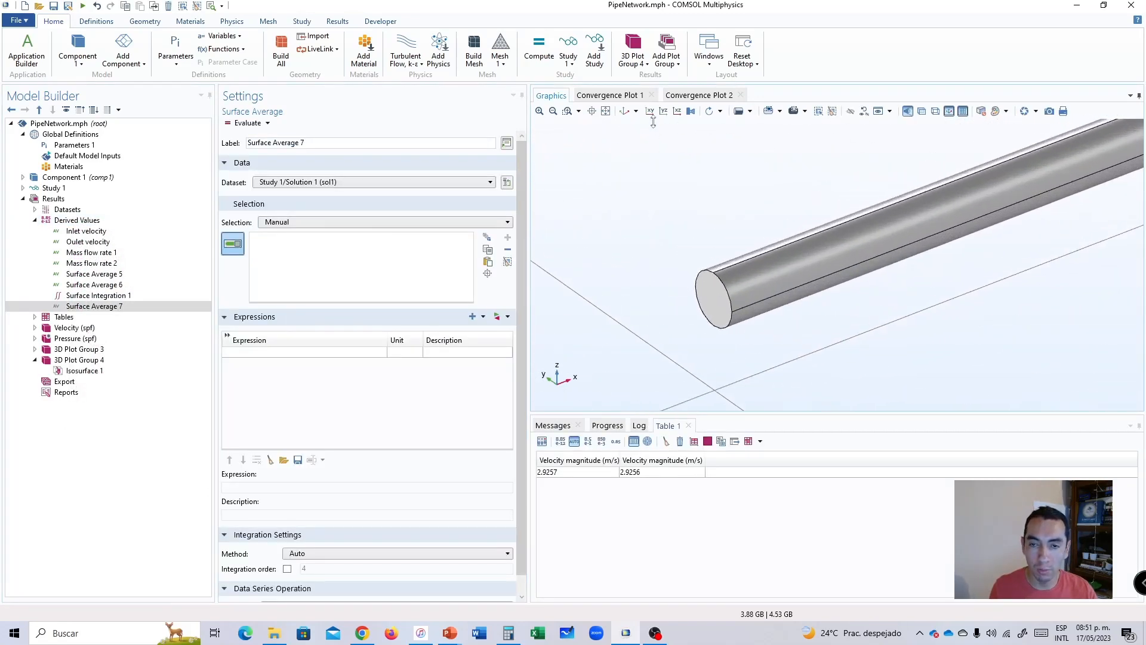
{"action": "scroll", "coordinate": [714, 287], "scroll_direction": "up", "scroll_amount": 3}
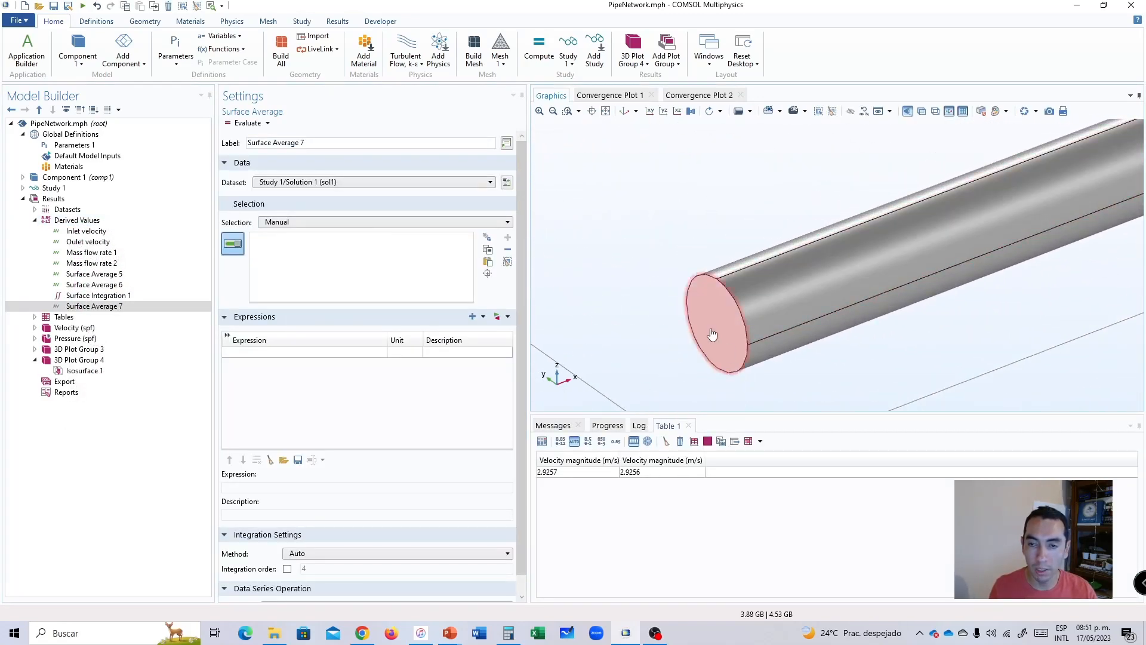
{"action": "left_click", "coordinate": [717, 326]}
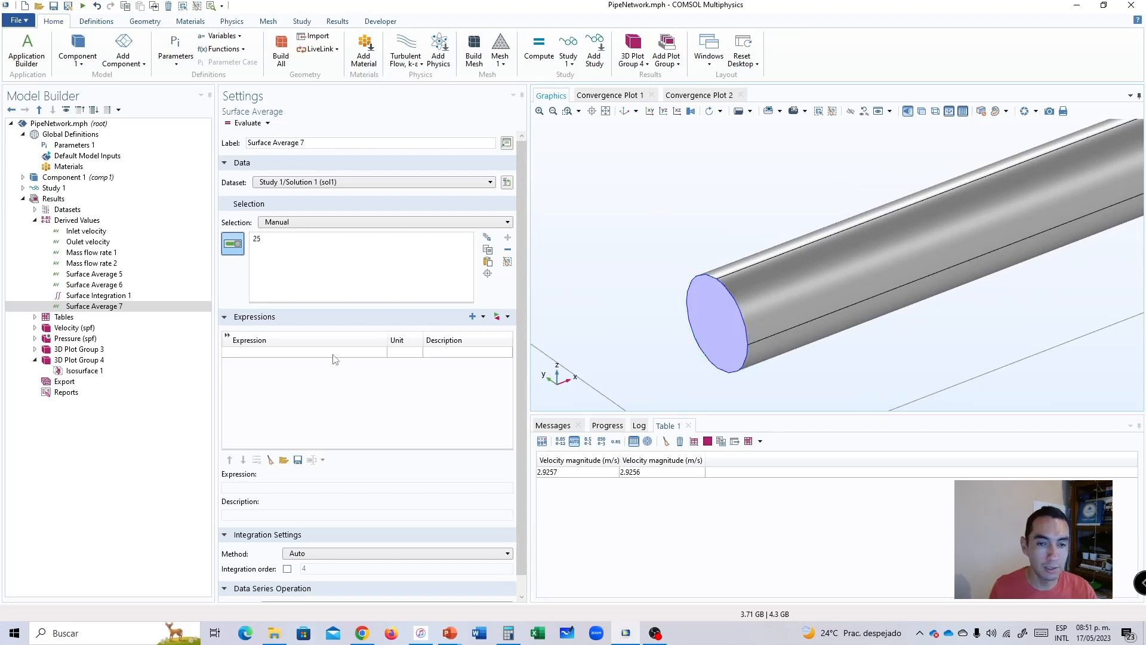
Set the surface average's expression to the turbulent flow velocity magnitude, spf.U, in m/s.
{"action": "left_click", "coordinate": [497, 316]}
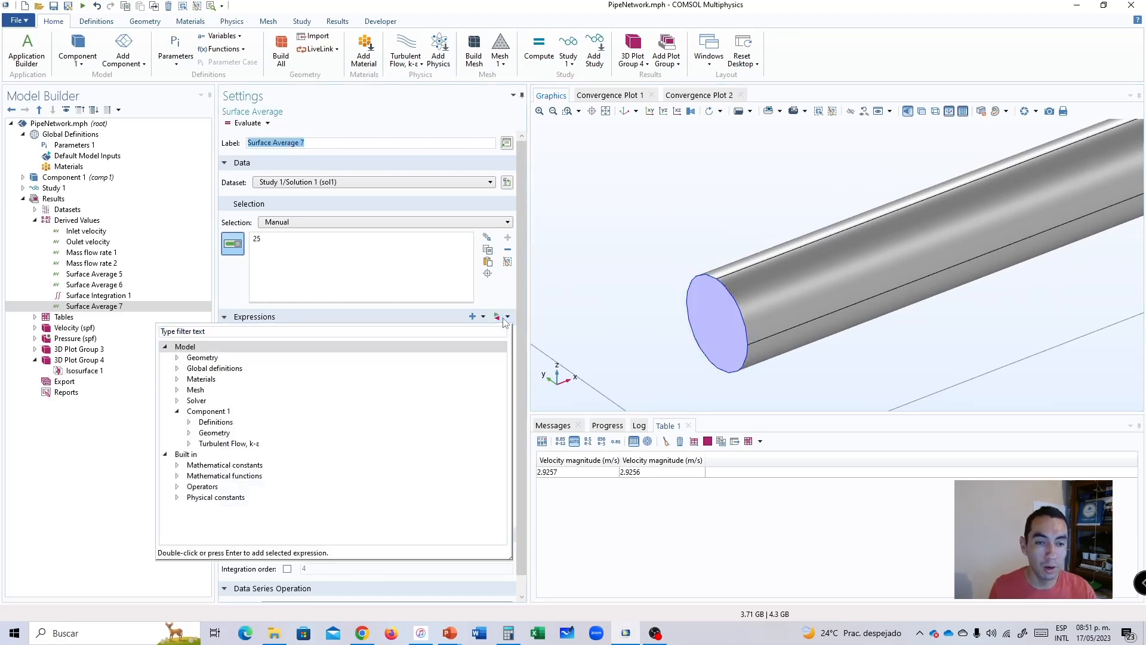
{"action": "left_click", "coordinate": [502, 299]}
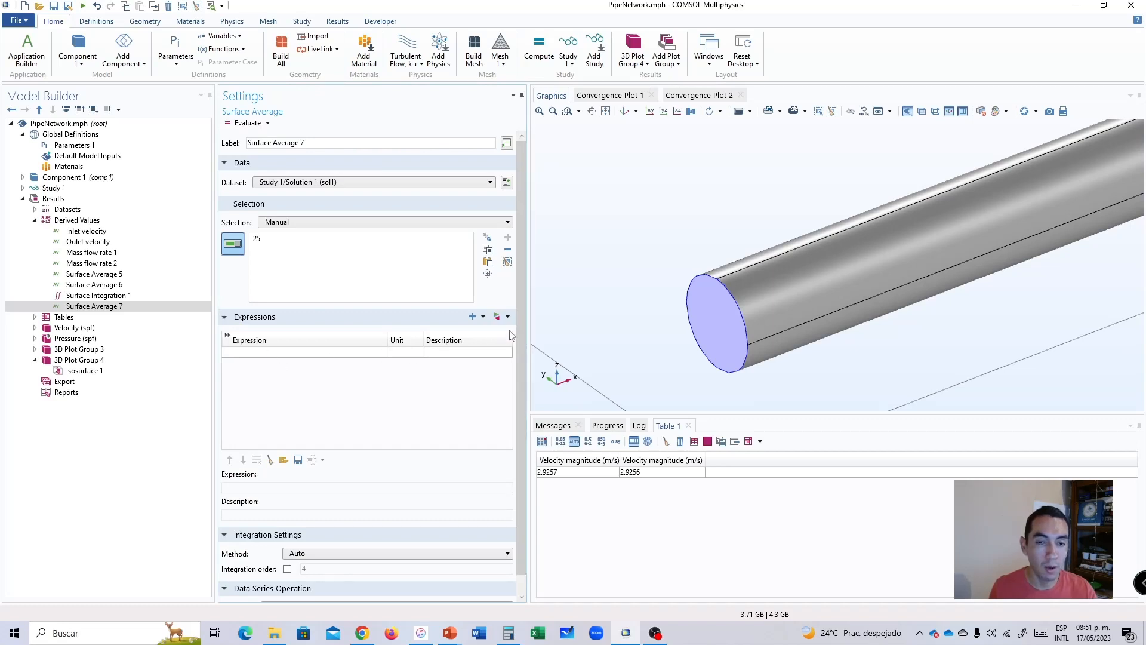
{"action": "left_click", "coordinate": [508, 318]}
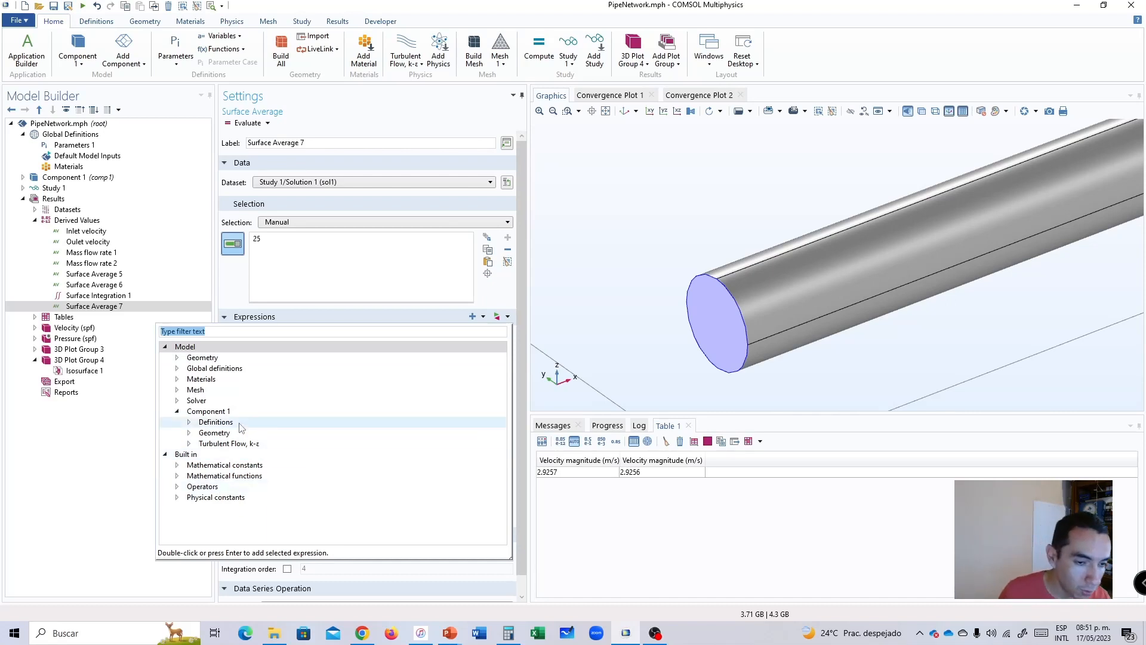
{"action": "left_click", "coordinate": [189, 444]}
{"action": "left_click", "coordinate": [201, 487]}
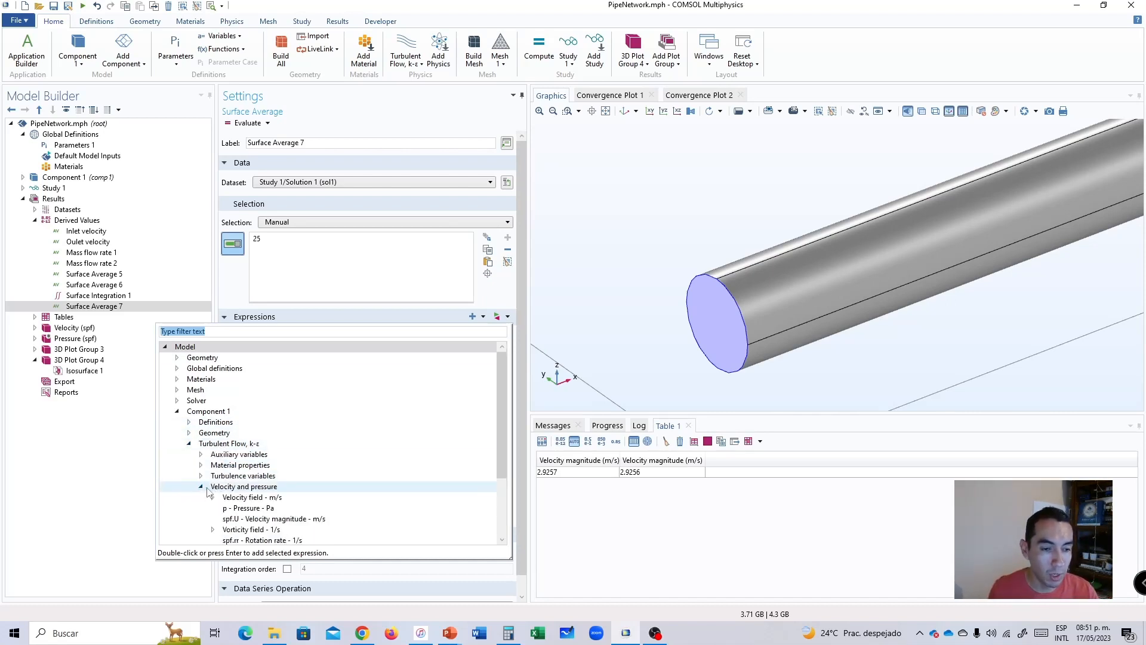
{"action": "scroll", "coordinate": [241, 441], "scroll_direction": "down", "scroll_amount": 2}
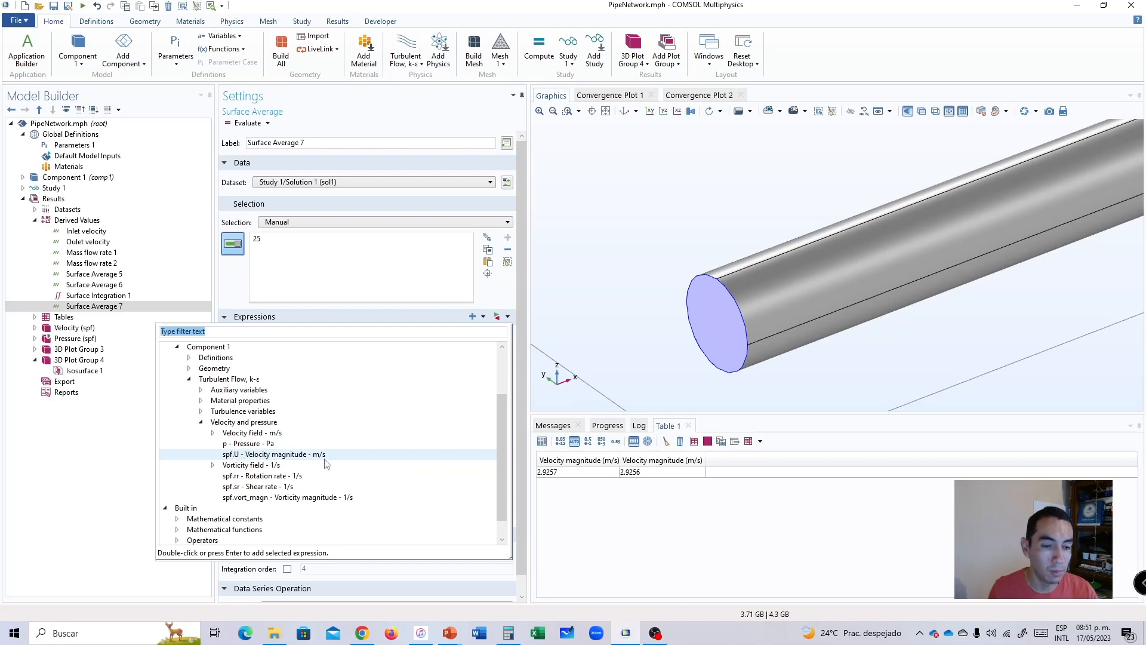
{"action": "double_click", "coordinate": [253, 455]}
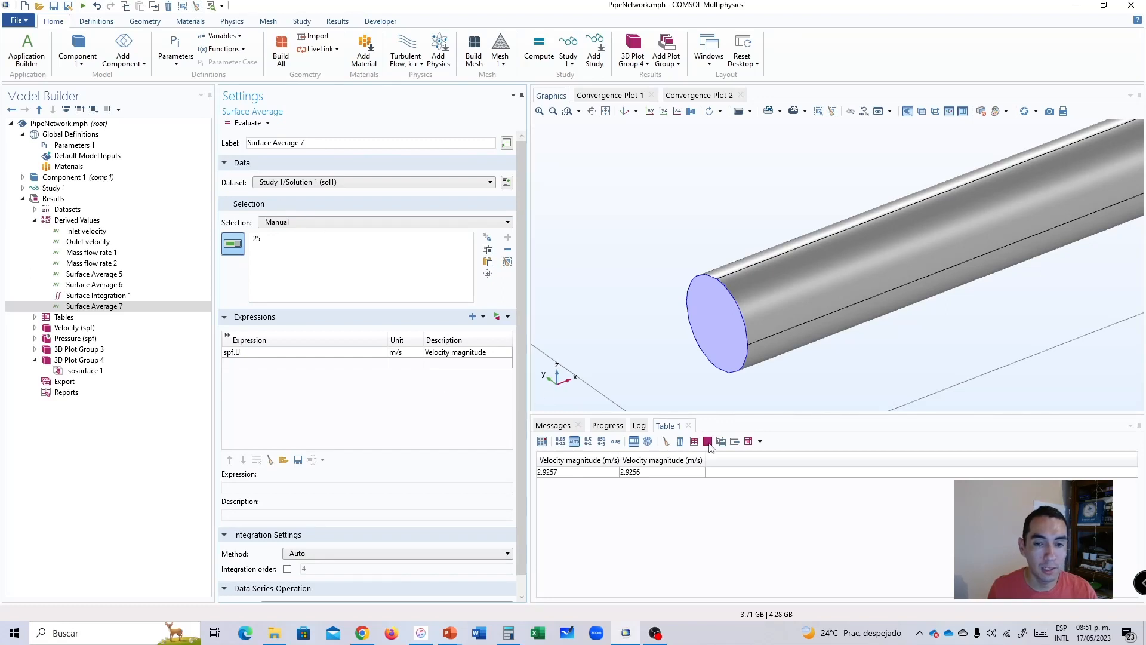
Delete all existing results tables and evaluate the velocity magnitude's surface average on the inner end face.
{"action": "left_click", "coordinate": [680, 442]}
{"action": "left_click", "coordinate": [680, 442]}
{"action": "left_click", "coordinate": [680, 442]}
{"action": "left_click", "coordinate": [680, 442]}
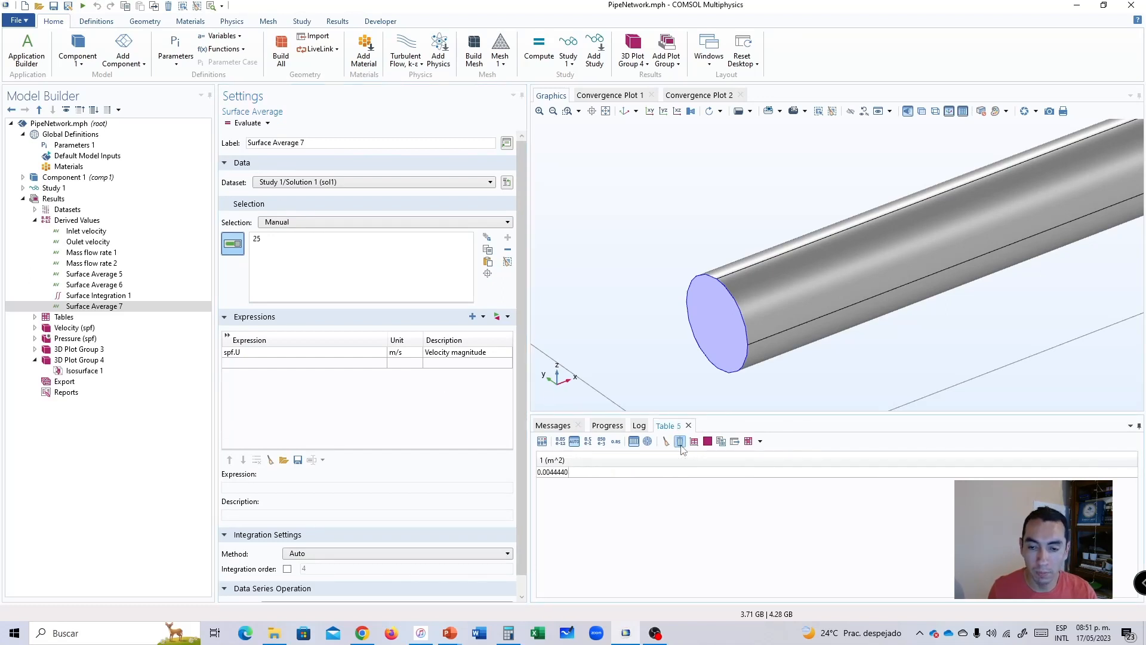
{"action": "left_click", "coordinate": [680, 442]}
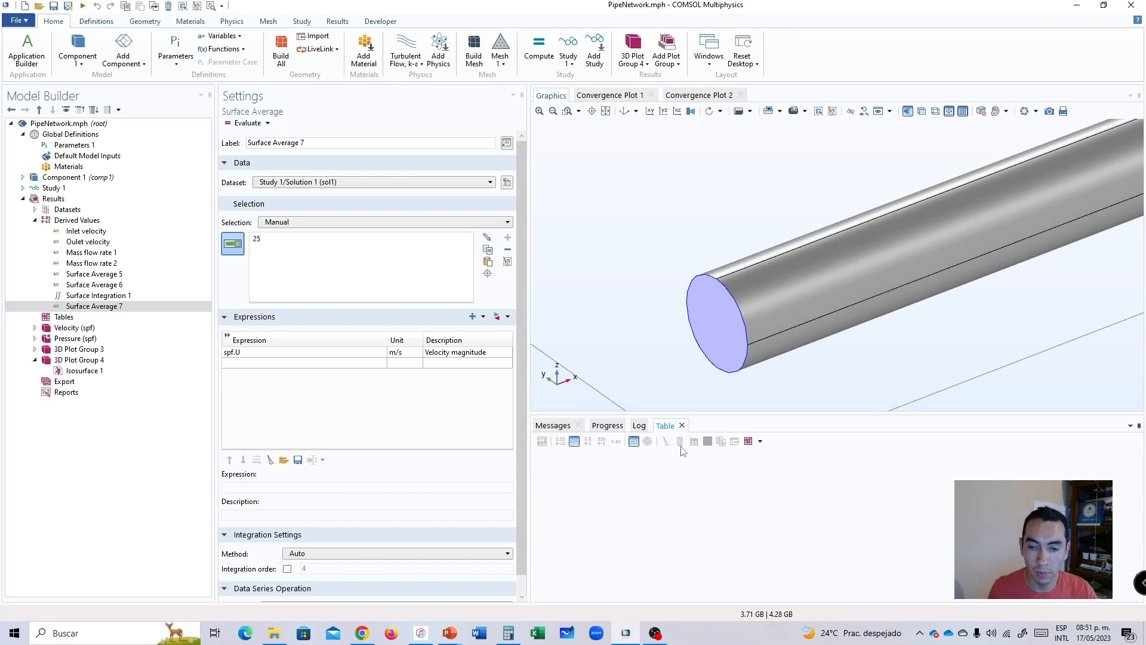
{"action": "left_click", "coordinate": [248, 123]}
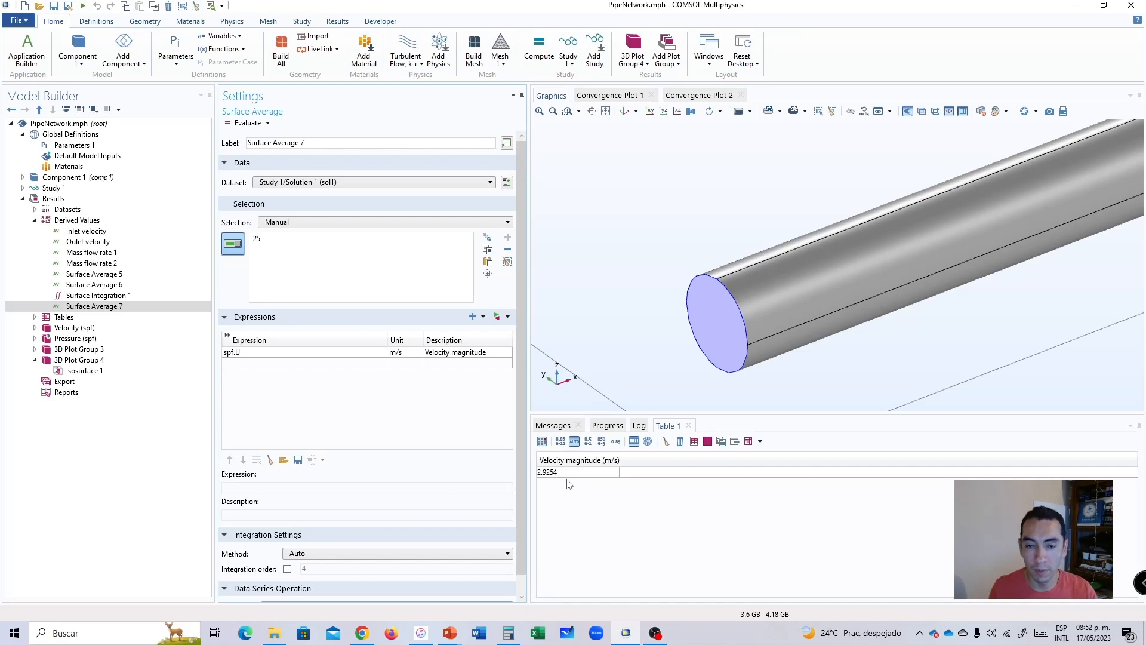
Add another surface average to the derived values and select the outer pipe segment's end face, boundary 54.
{"action": "left_click", "coordinate": [606, 112]}
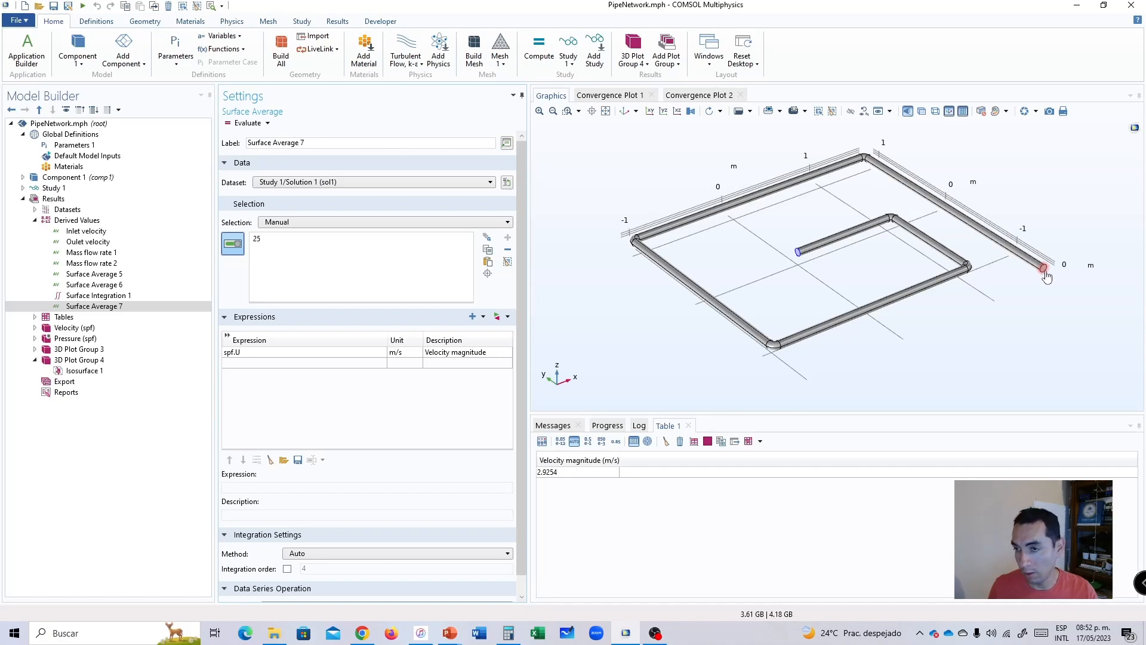
{"action": "scroll", "coordinate": [1047, 277], "scroll_direction": "up", "scroll_amount": 10}
{"action": "scroll", "coordinate": [1007, 257], "scroll_direction": "up", "scroll_amount": 2}
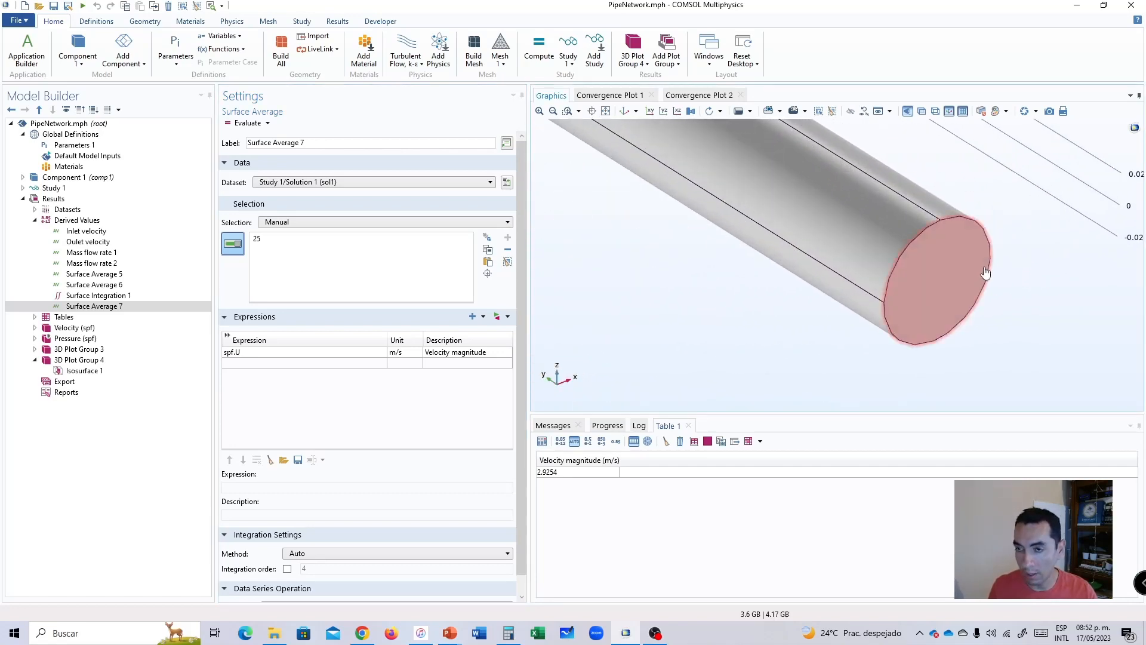
{"action": "scroll", "coordinate": [919, 281], "scroll_direction": "down", "scroll_amount": 12}
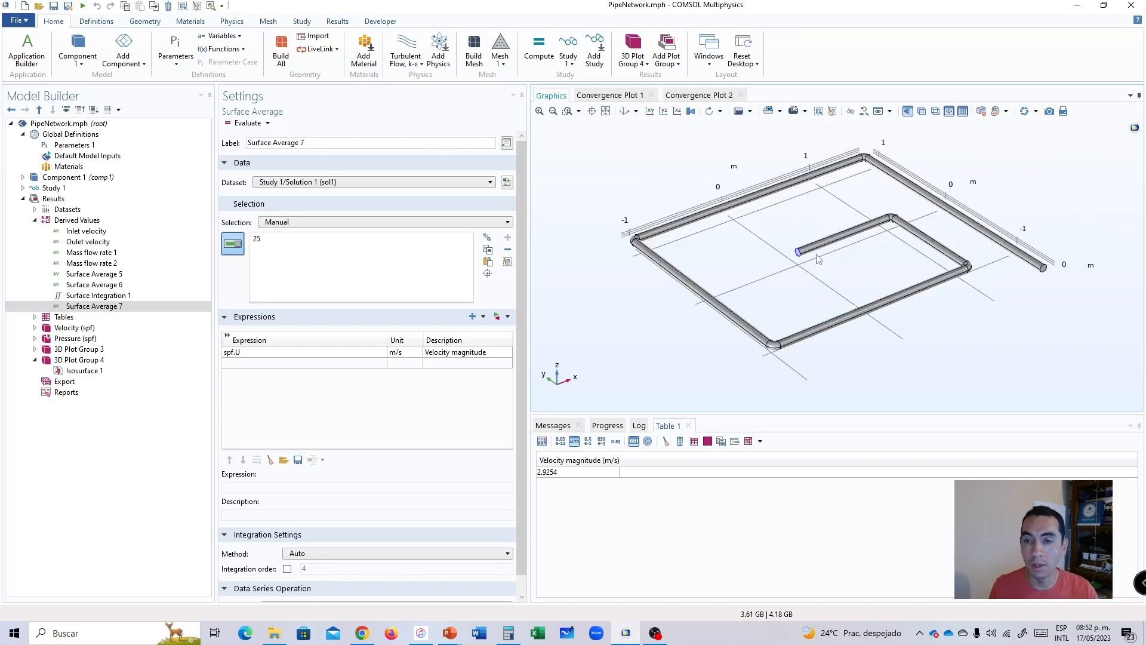
{"action": "left_click_drag", "start_coordinate": [860, 252], "coordinate": [865, 254]}
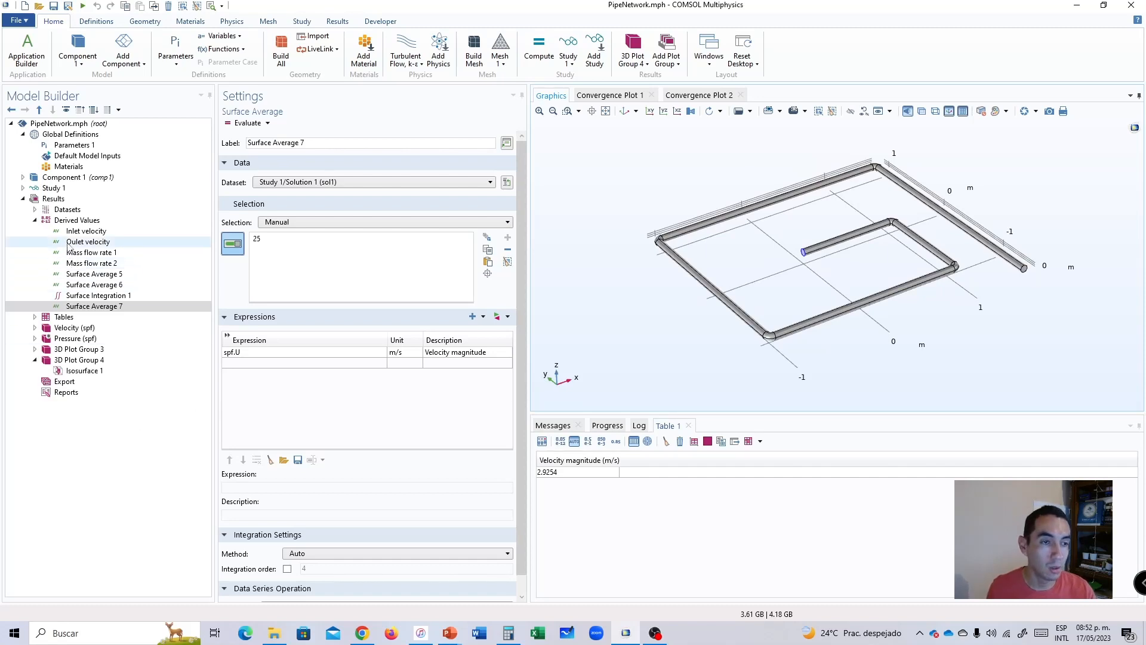
{"action": "right_click", "coordinate": [67, 220]}
{"action": "left_click", "coordinate": [67, 219]}
{"action": "right_click", "coordinate": [67, 221]}
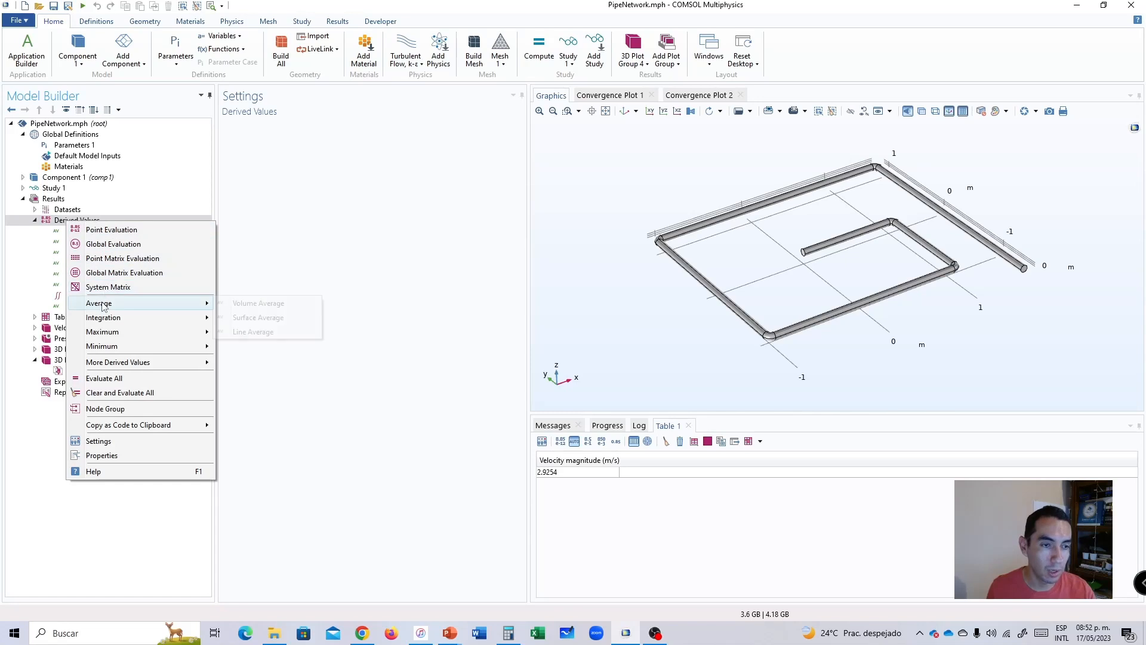
{"action": "mouse_move", "coordinate": [197, 303]}
{"action": "left_click", "coordinate": [254, 317]}
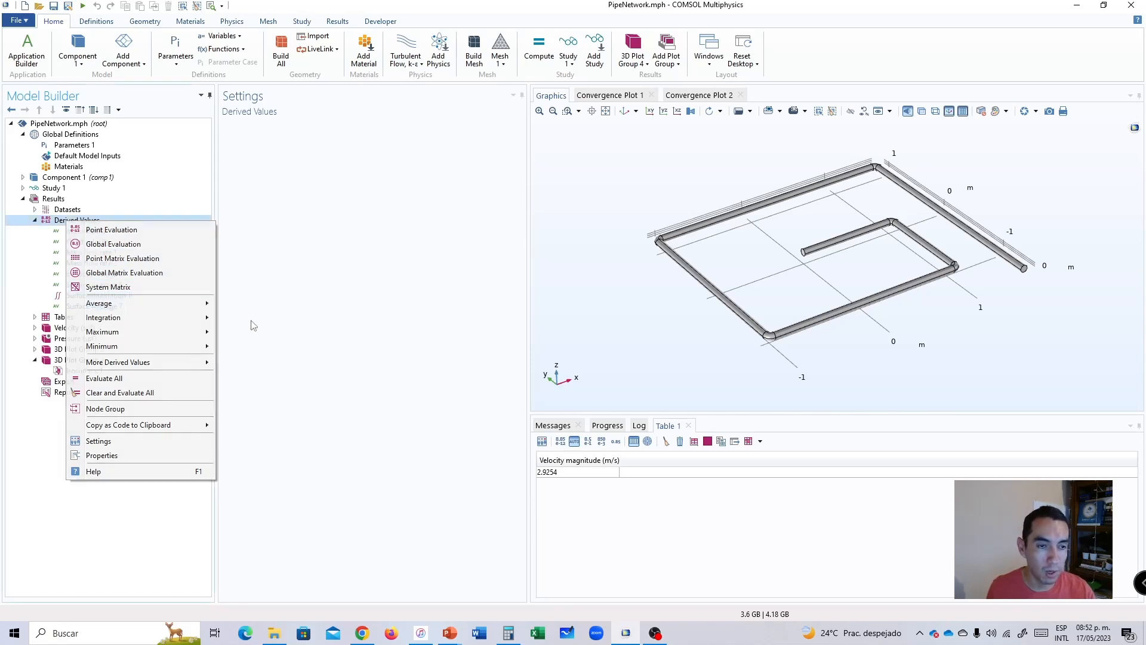
{"action": "scroll", "coordinate": [1024, 268], "scroll_direction": "up", "scroll_amount": 10}
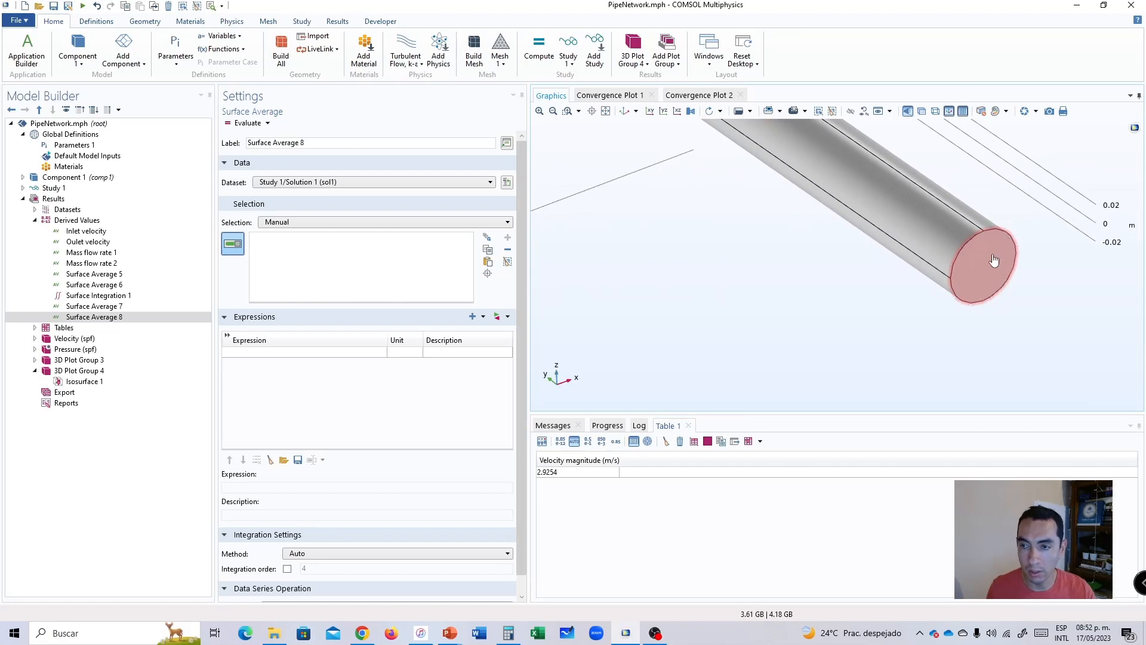
{"action": "left_click", "coordinate": [994, 261]}
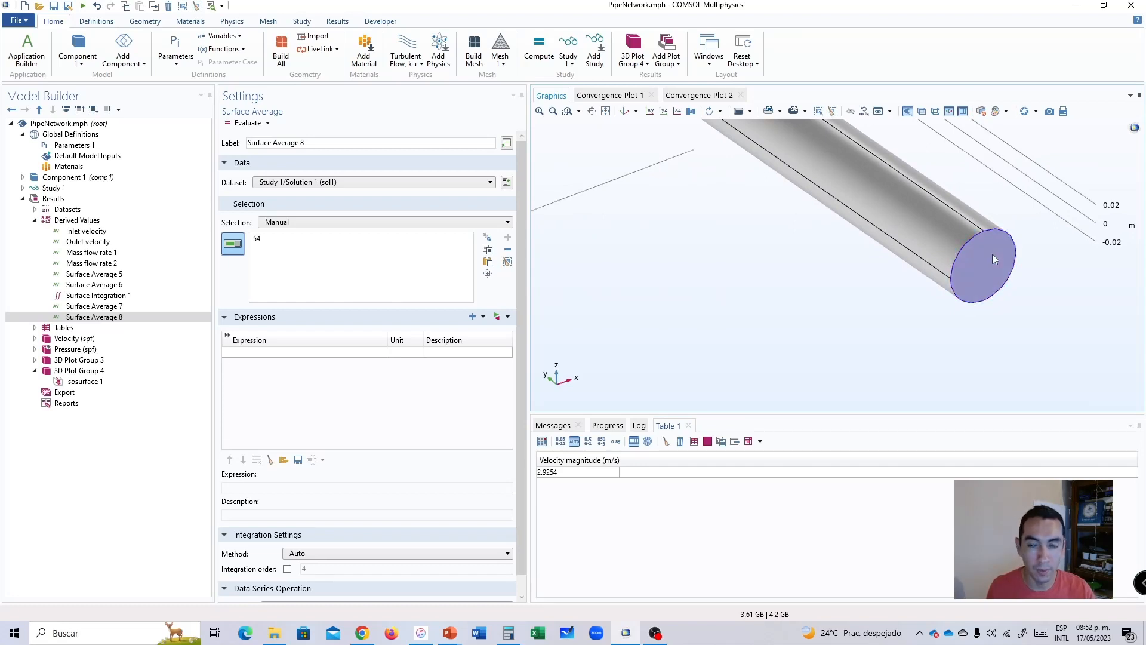
Set the new surface average's expression to the turbulent flow velocity magnitude, spf.U, and evaluate it on the outer end face.
{"action": "left_click", "coordinate": [502, 317]}
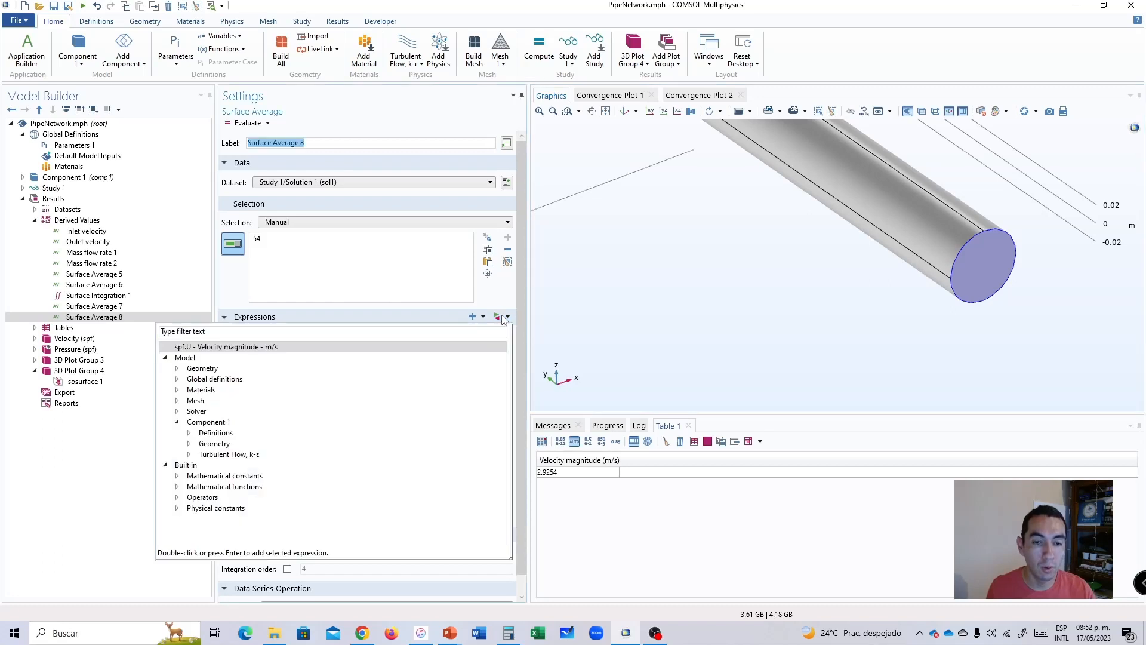
{"action": "left_click", "coordinate": [190, 455]}
{"action": "left_click", "coordinate": [201, 497]}
{"action": "scroll", "coordinate": [241, 499], "scroll_direction": "down", "scroll_amount": 2}
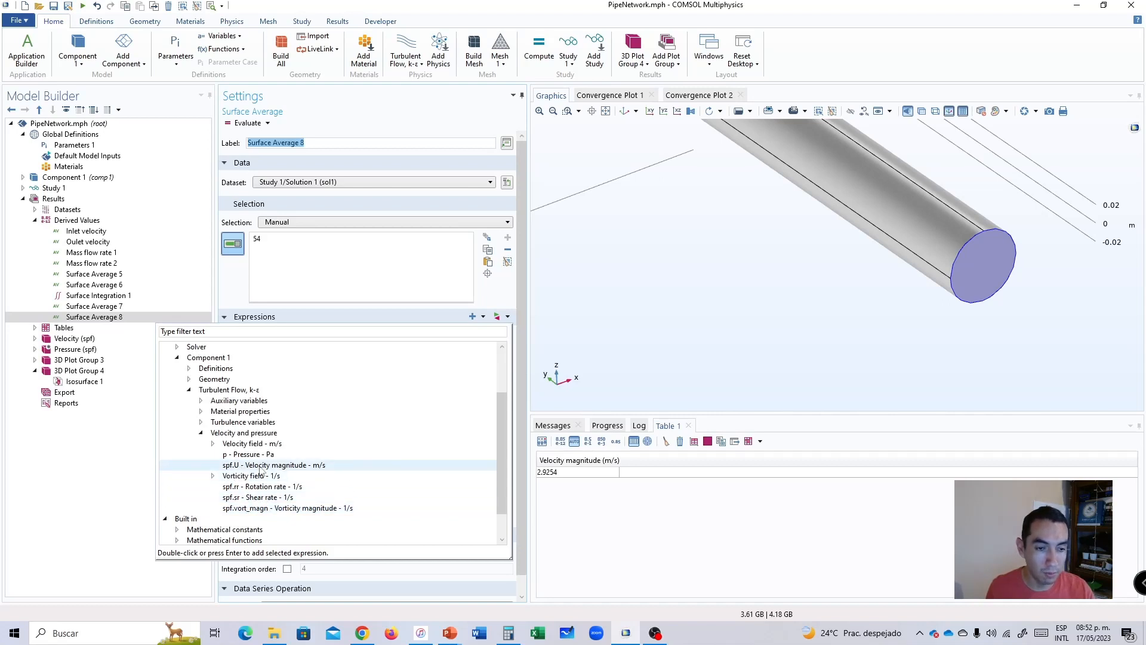
{"action": "left_click", "coordinate": [261, 466]}
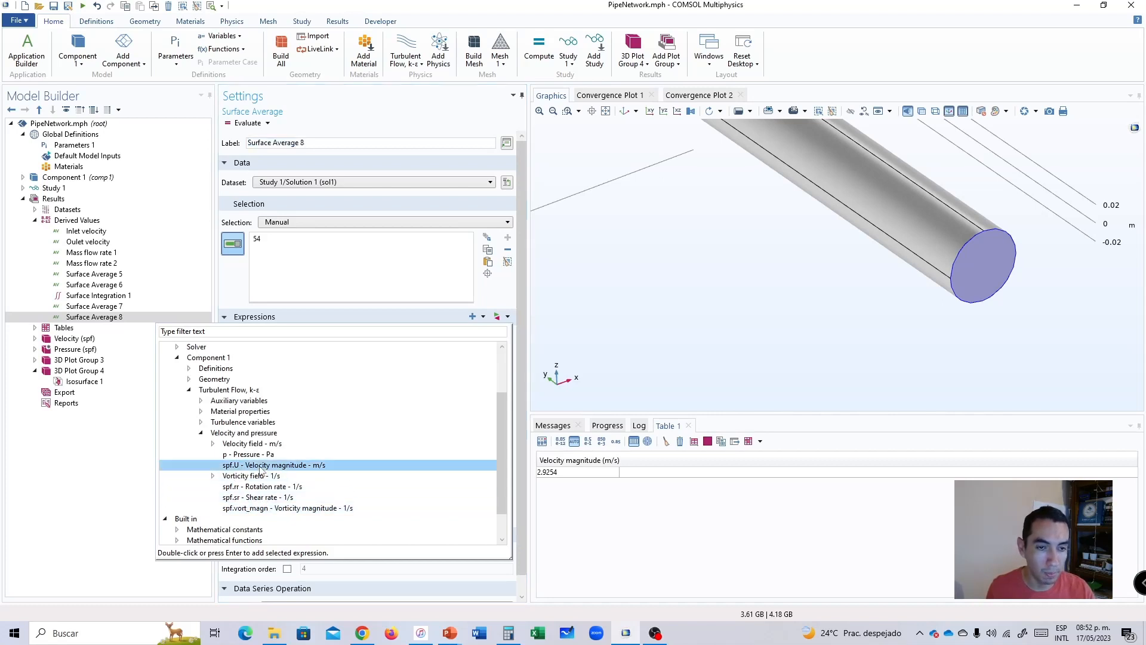
{"action": "double_click", "coordinate": [261, 466]}
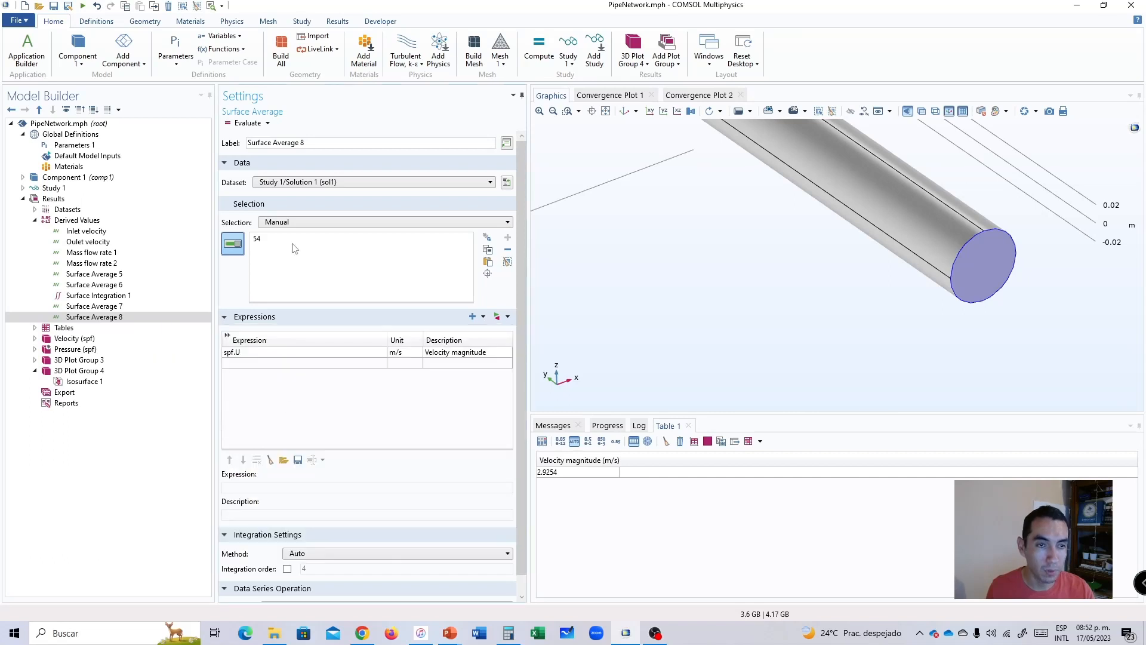
{"action": "left_click", "coordinate": [244, 124]}
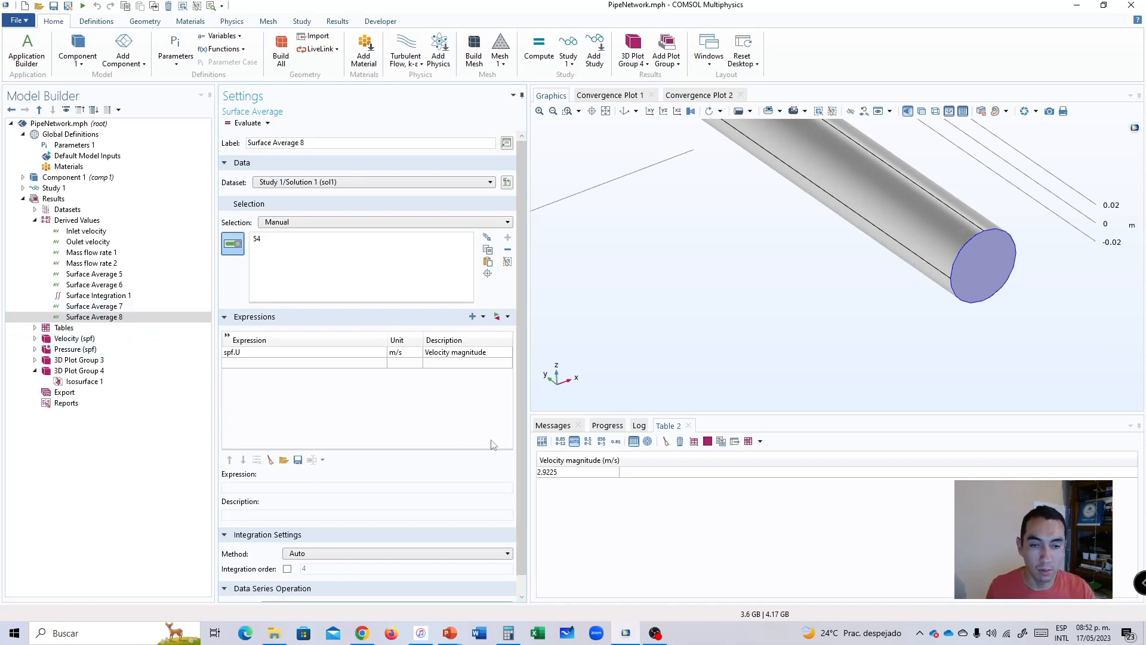
Re-evaluate the velocity magnitude averages: twice on the inner end face, boundary 25, and once on the outer end face, boundary 54.
{"action": "left_click", "coordinate": [102, 306]}
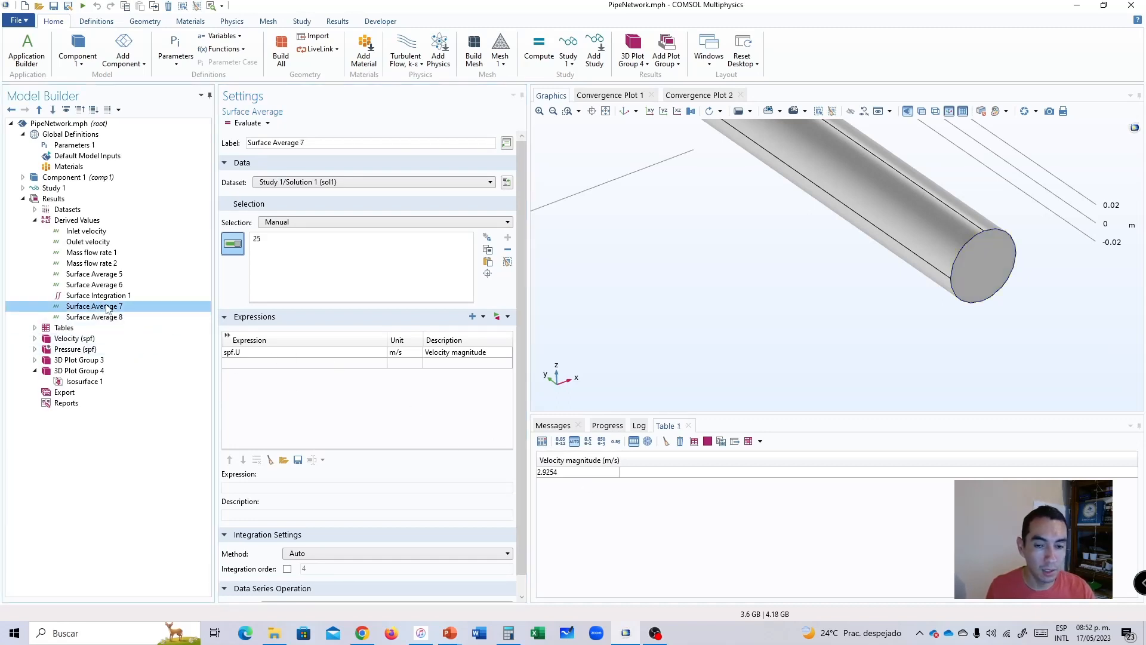
{"action": "left_click", "coordinate": [110, 309]}
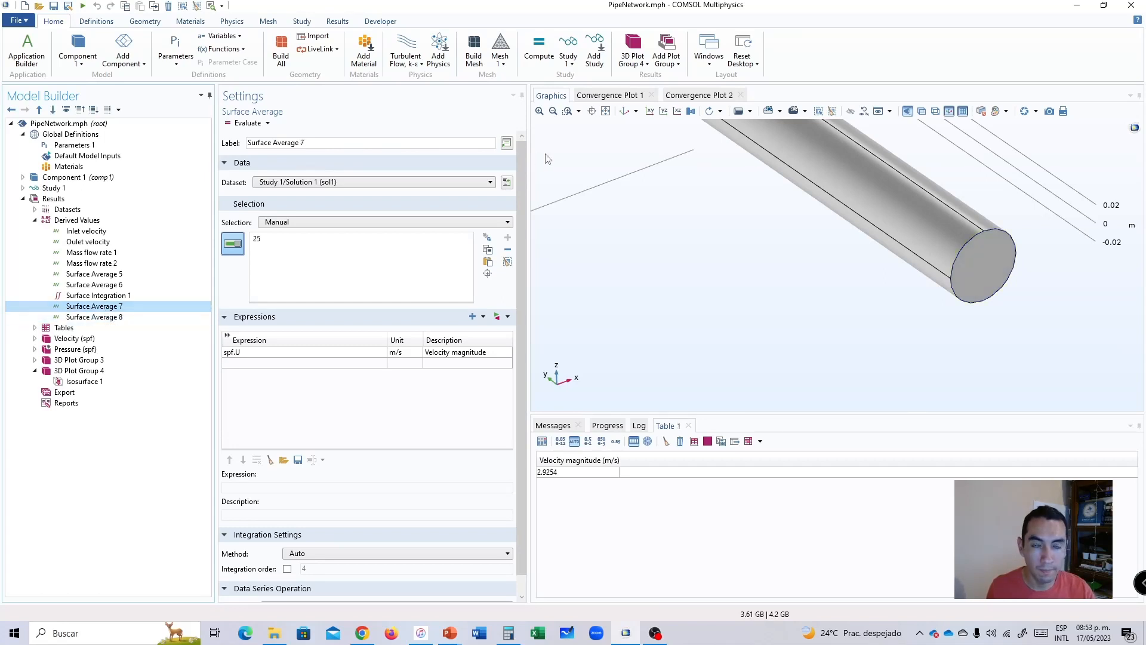
{"action": "left_click", "coordinate": [606, 111]}
{"action": "left_click", "coordinate": [245, 124]}
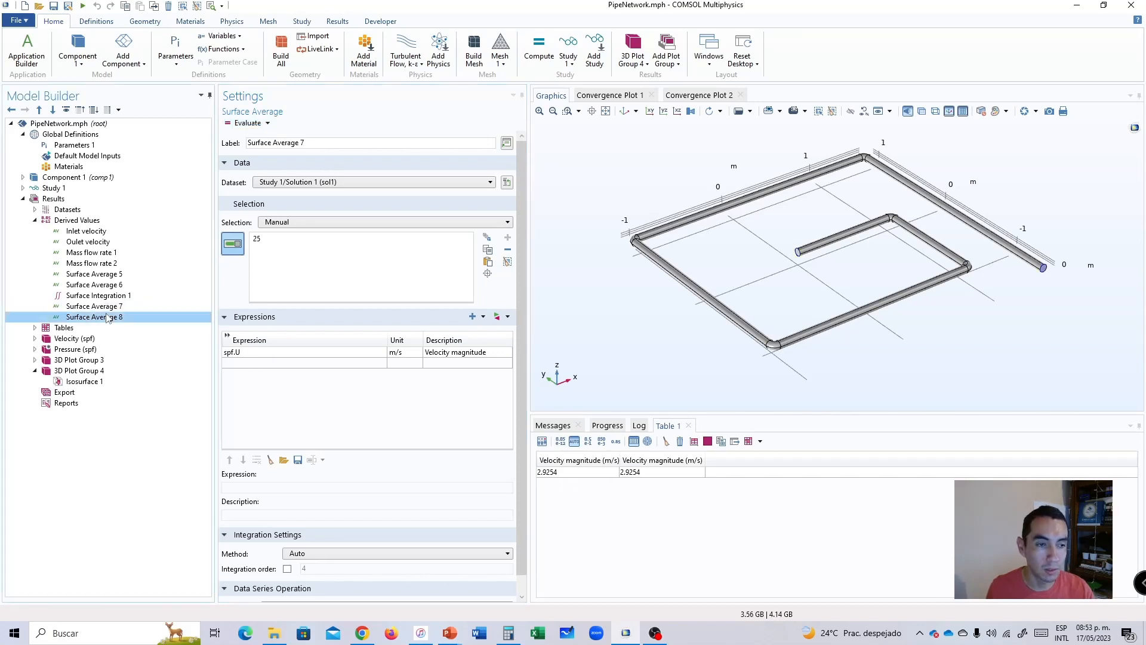
{"action": "left_click", "coordinate": [244, 123]}
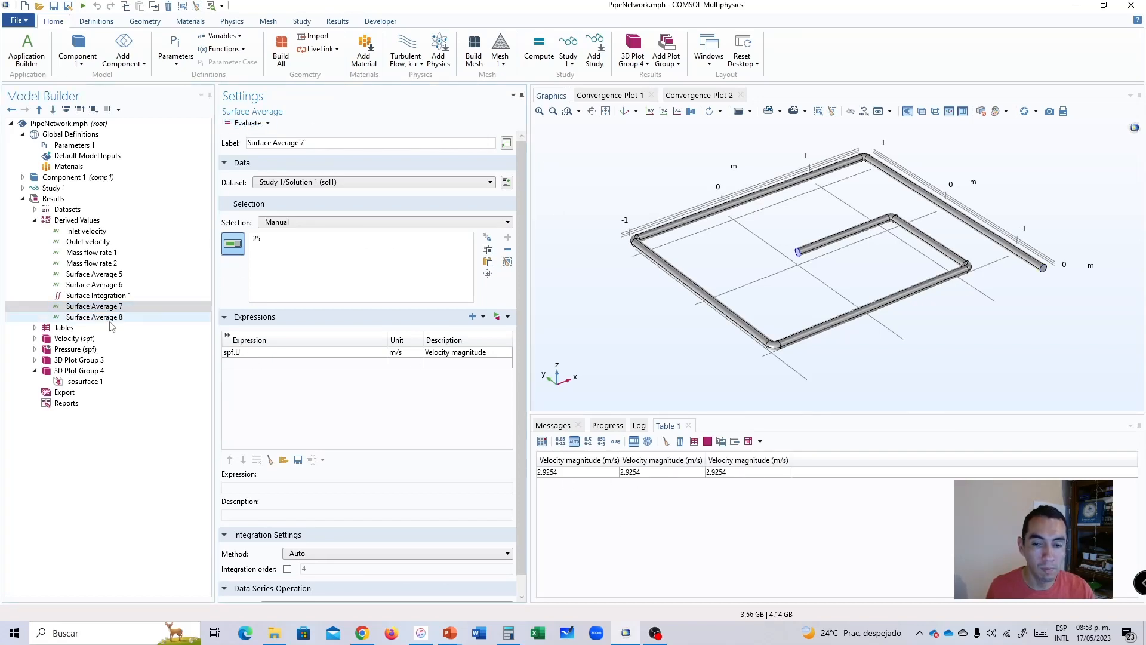
{"action": "left_click", "coordinate": [95, 317]}
{"action": "left_click", "coordinate": [246, 123]}
Compare the velocity magnitude results of Surface Average 7 on the inner end face and Surface Average 8 on the outer end face.
{"action": "left_click", "coordinate": [95, 317]}
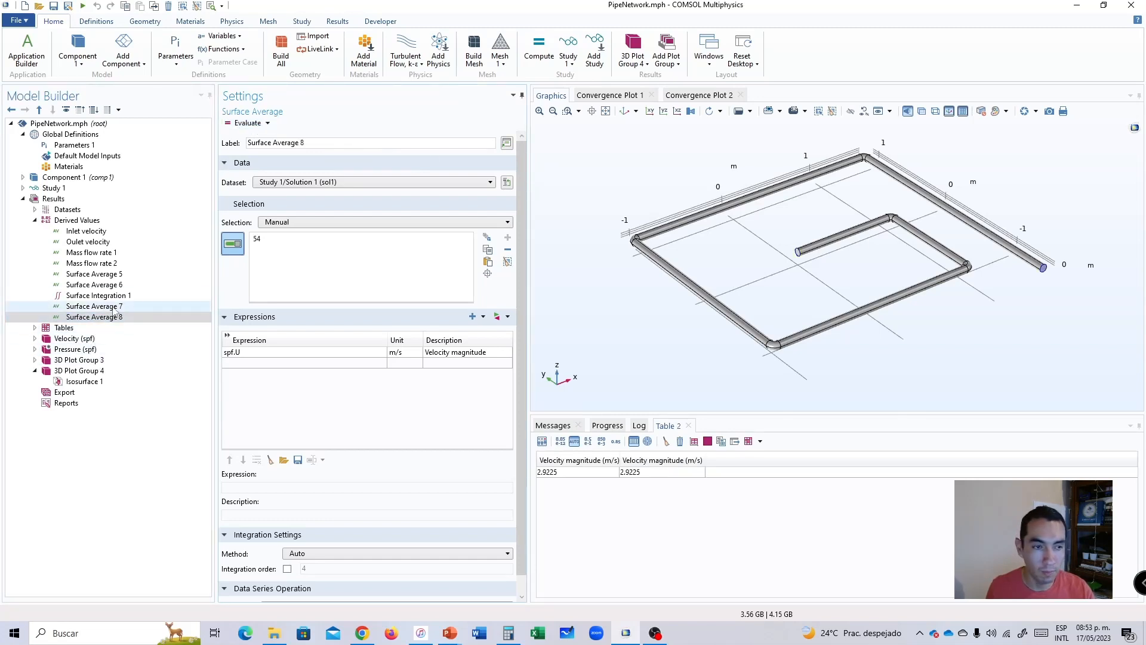
{"action": "left_click", "coordinate": [95, 307]}
{"action": "left_click", "coordinate": [96, 316]}
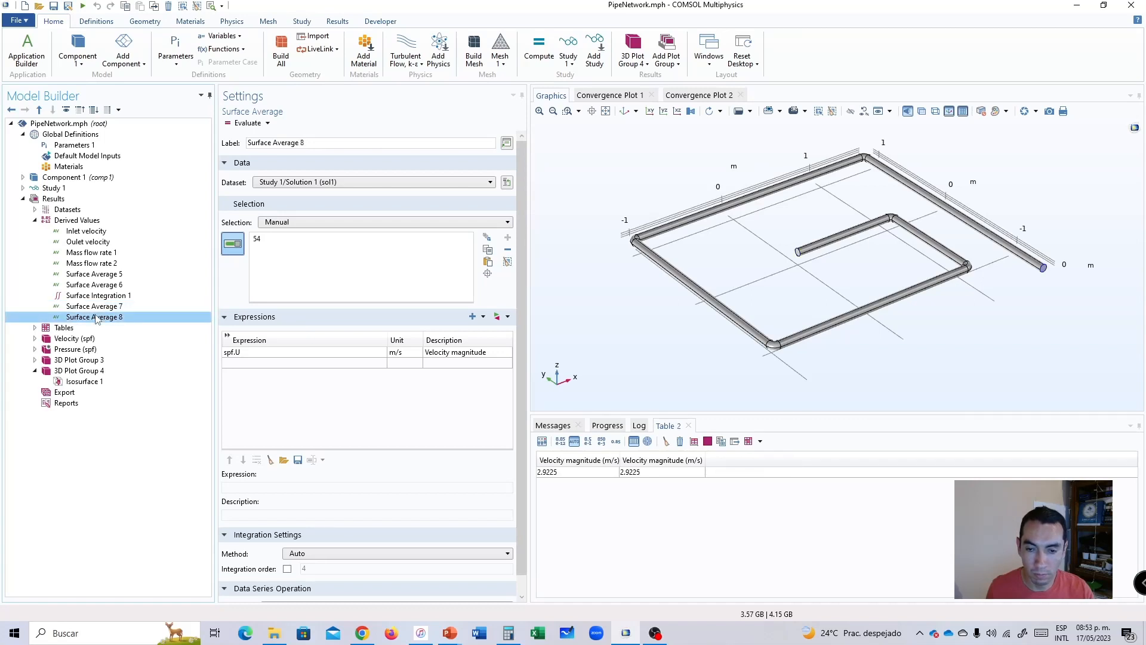
{"action": "key", "text": "Up"}
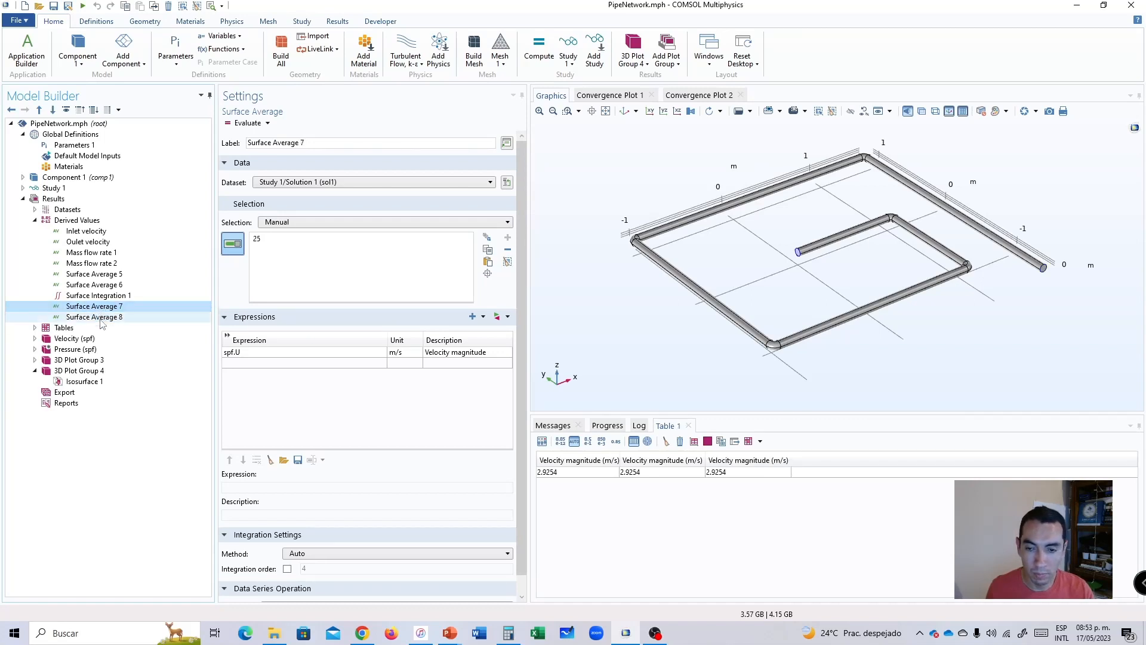
{"action": "left_click", "coordinate": [104, 318]}
{"action": "left_click", "coordinate": [107, 307]}
{"action": "left_click", "coordinate": [104, 317]}
{"action": "left_click", "coordinate": [105, 308]}
{"action": "left_click", "coordinate": [103, 320]}
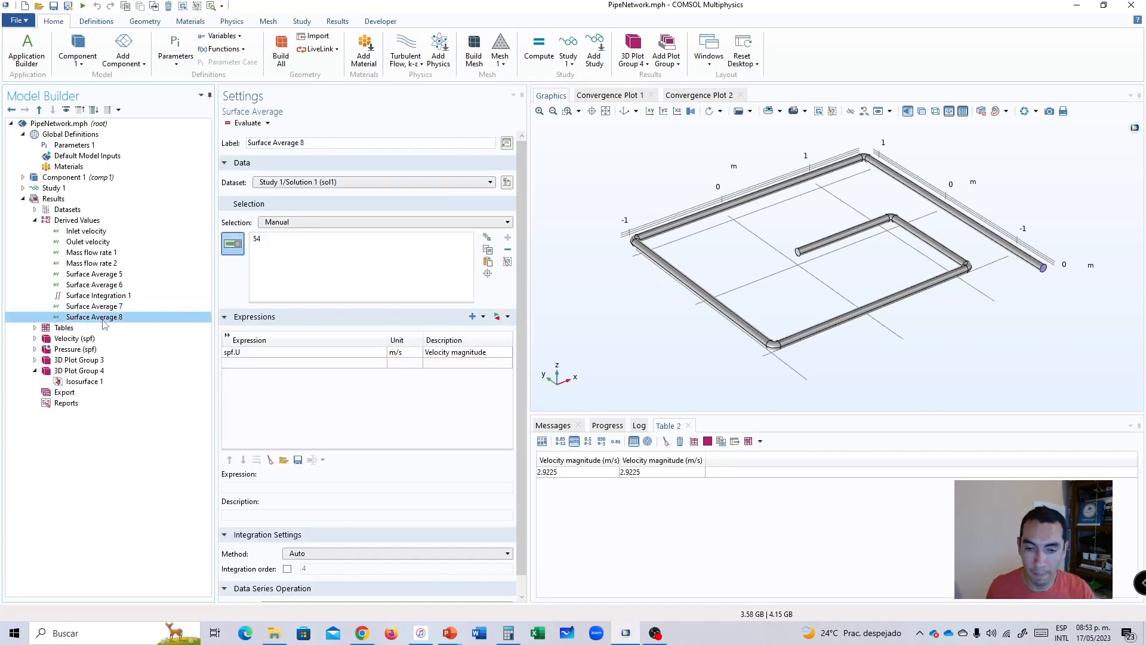
{"action": "left_click", "coordinate": [105, 307]}
{"action": "left_click", "coordinate": [104, 317]}
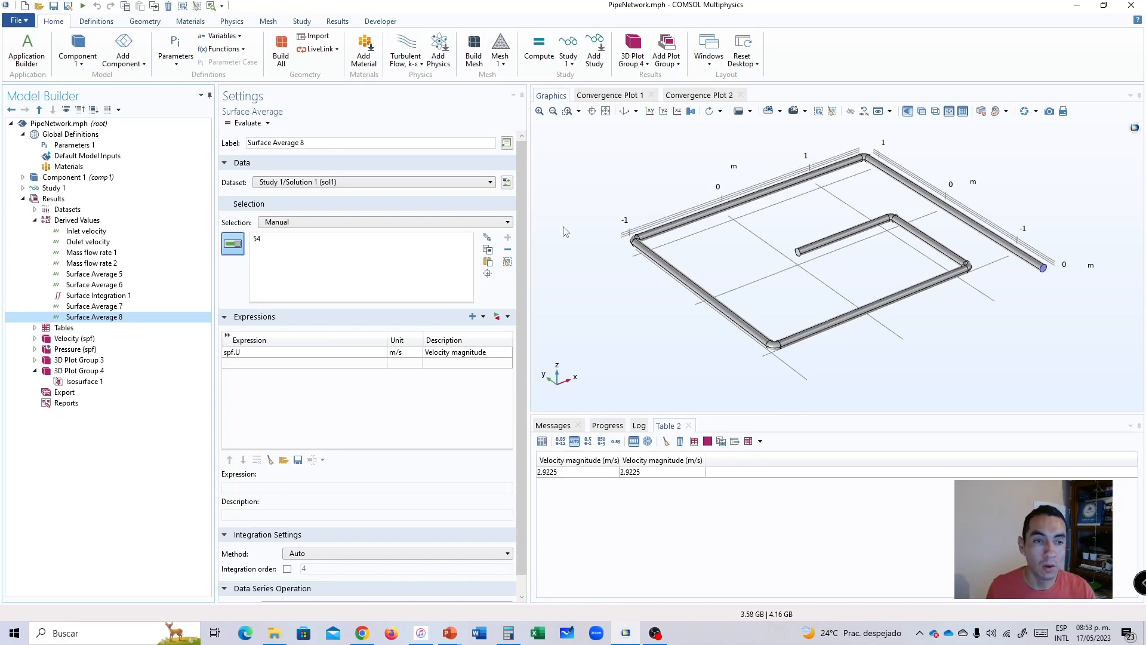
Add a third surface average for the inner pipe segment's end face, boundary 25.
{"action": "right_click", "coordinate": [72, 220]}
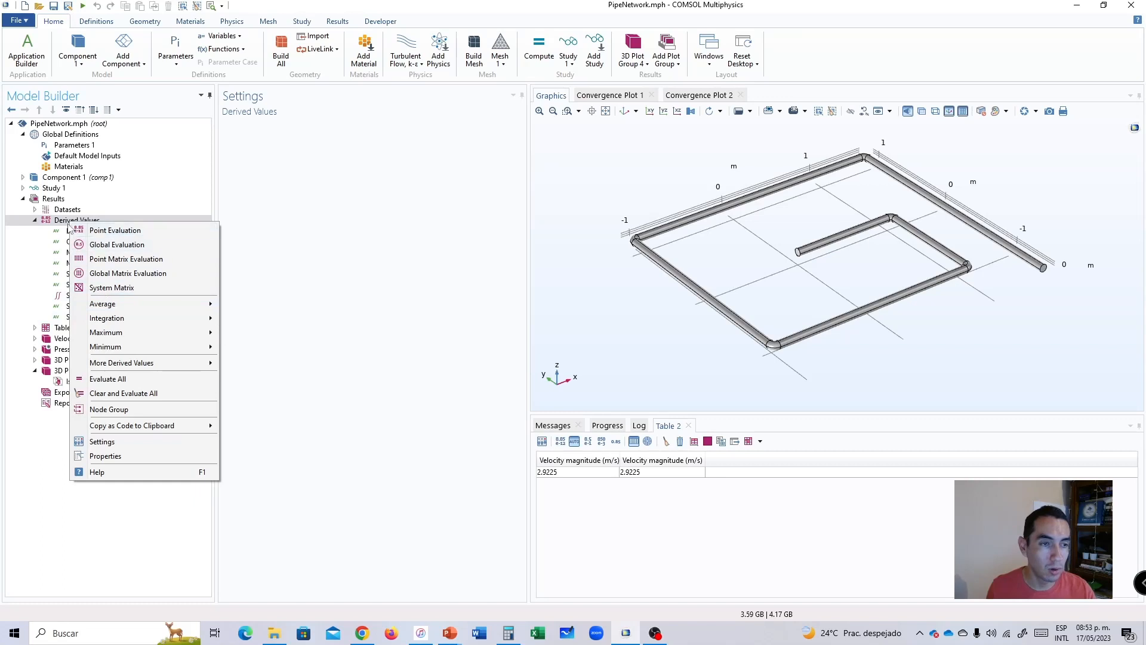
{"action": "mouse_move", "coordinate": [102, 306]}
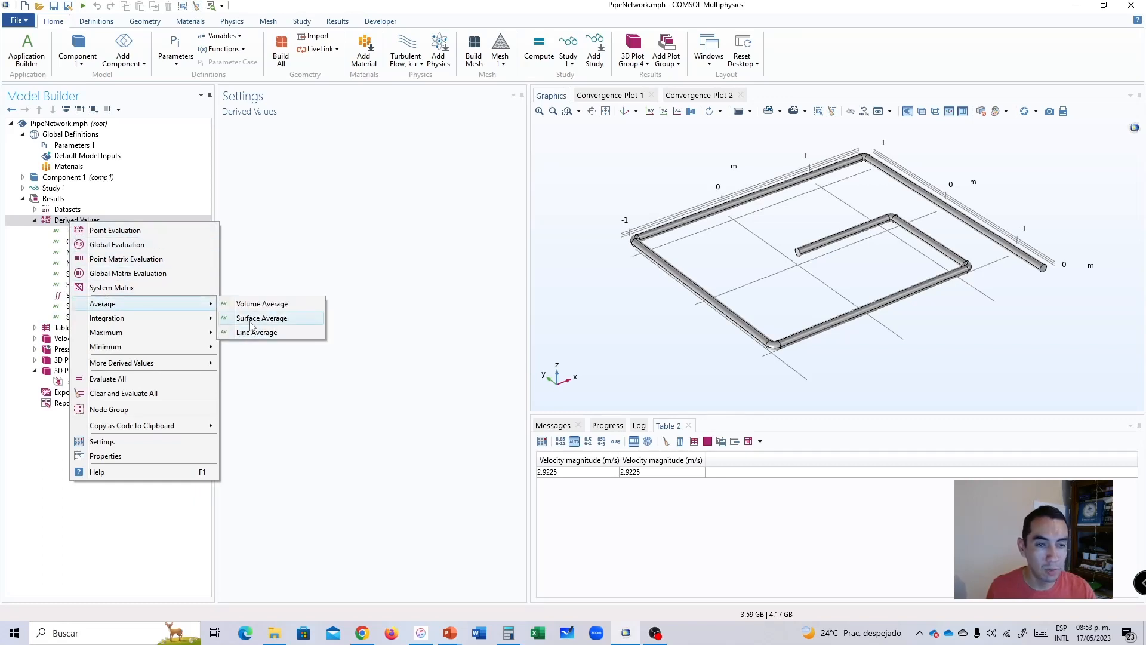
{"action": "left_click", "coordinate": [258, 318]}
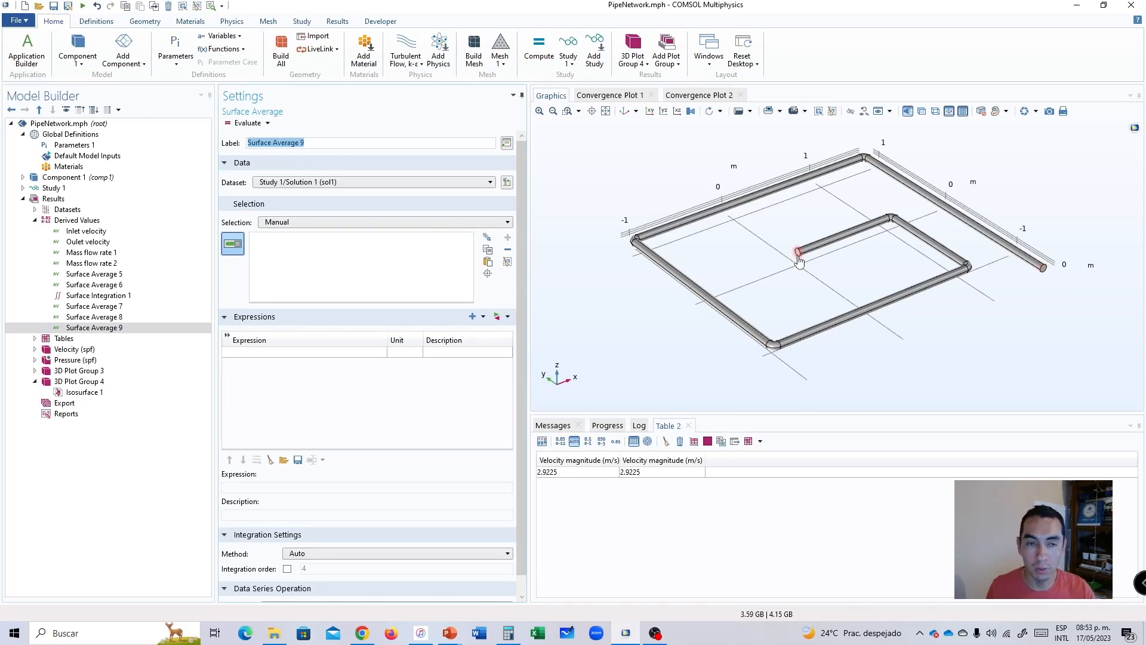
{"action": "scroll", "coordinate": [798, 263], "scroll_direction": "up", "scroll_amount": 8}
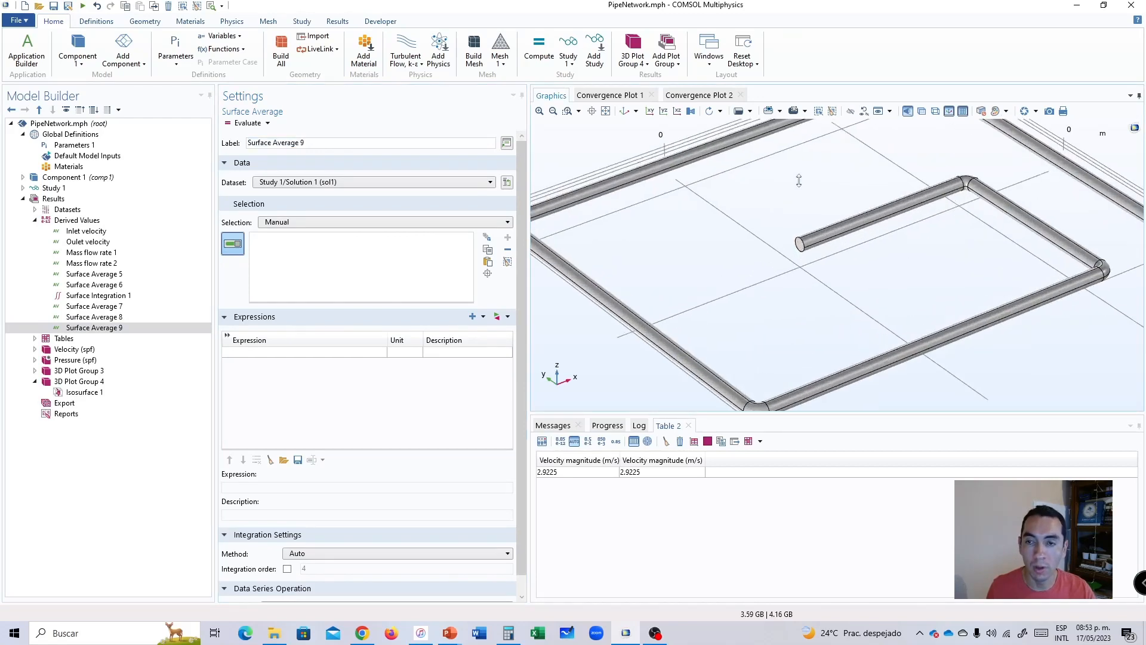
{"action": "left_click", "coordinate": [820, 281]}
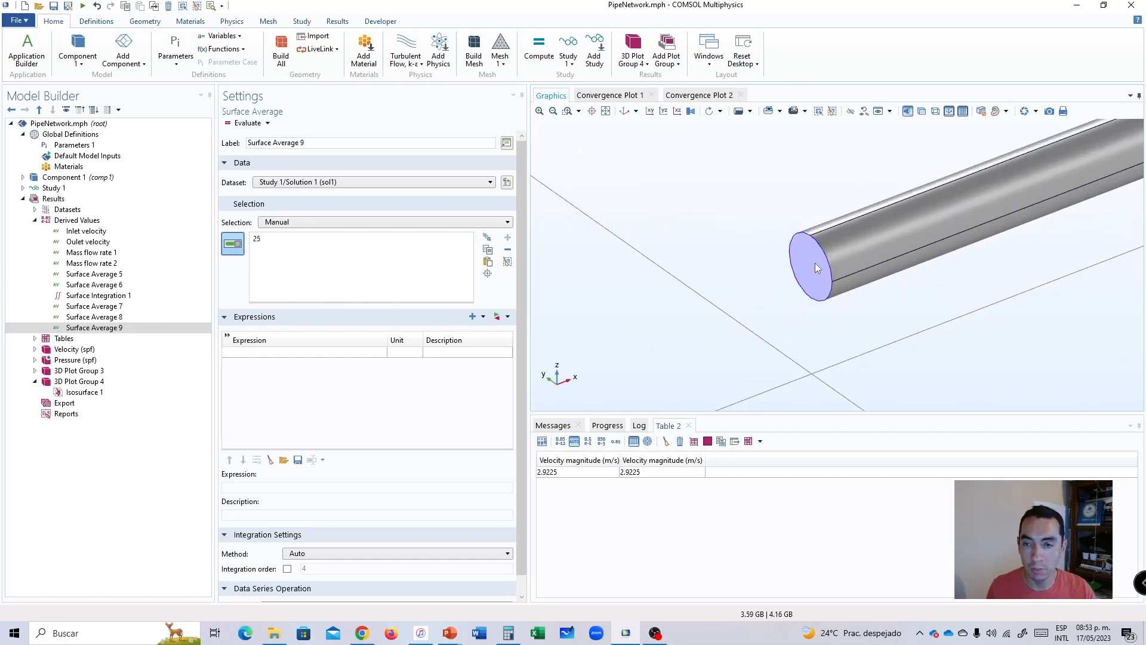
Set the surface average's expression to the turbulent flow pressure, p, in Pa and evaluate it on the inner end face.
{"action": "left_click", "coordinate": [508, 316]}
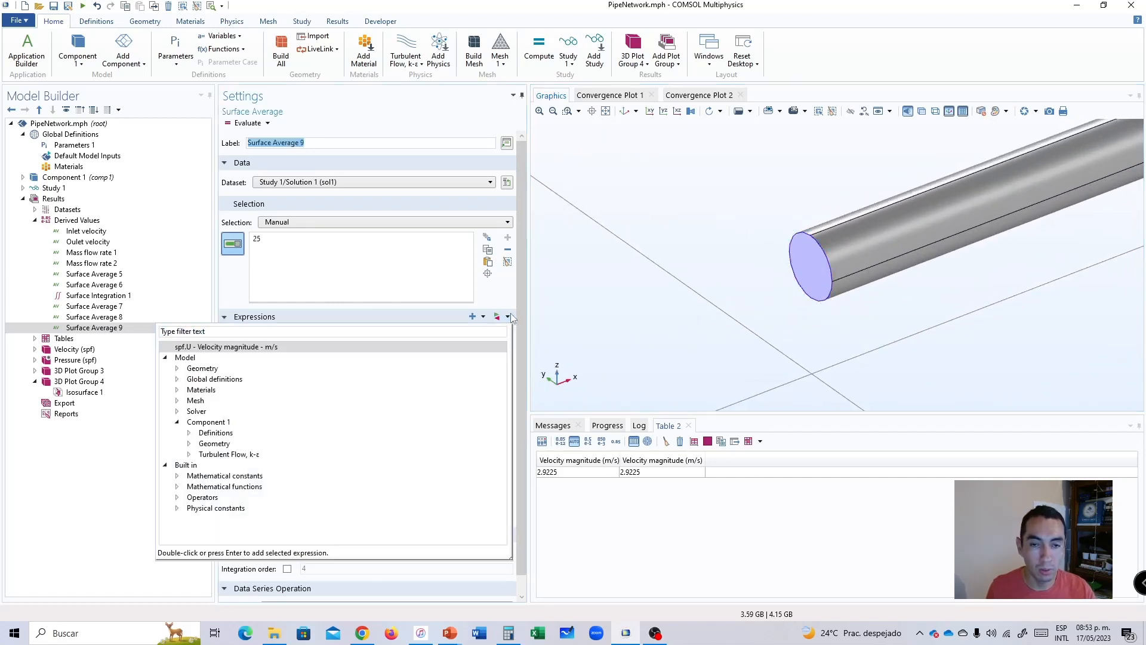
{"action": "left_click", "coordinate": [189, 454]}
{"action": "left_click", "coordinate": [201, 496]}
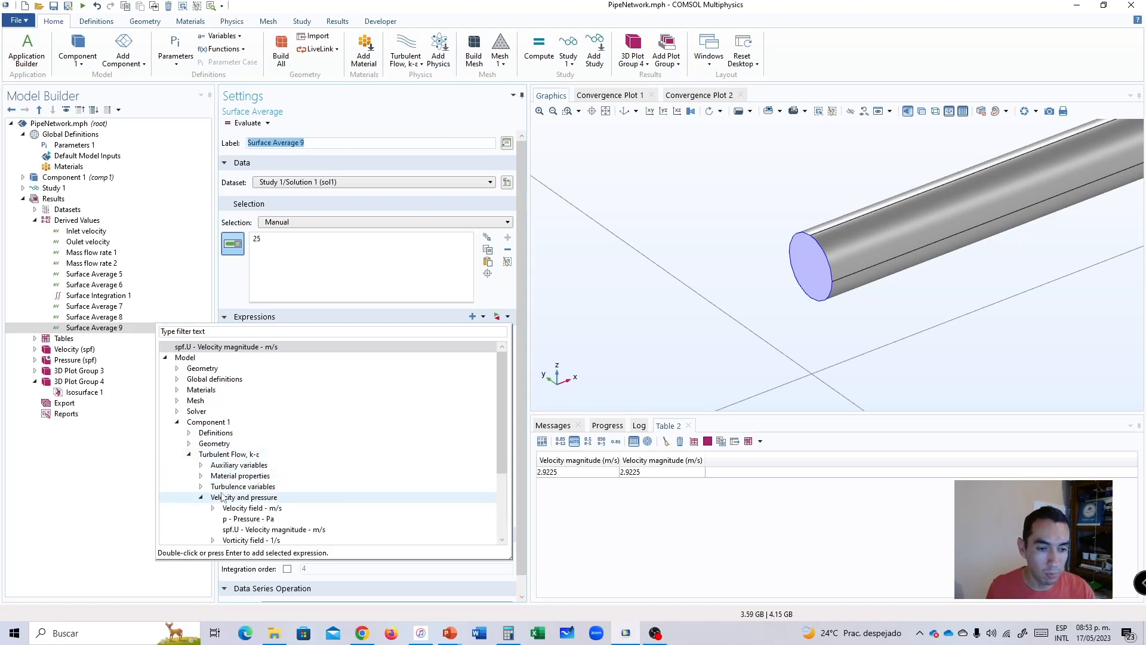
{"action": "scroll", "coordinate": [214, 497], "scroll_direction": "down", "scroll_amount": 1}
{"action": "double_click", "coordinate": [246, 487]}
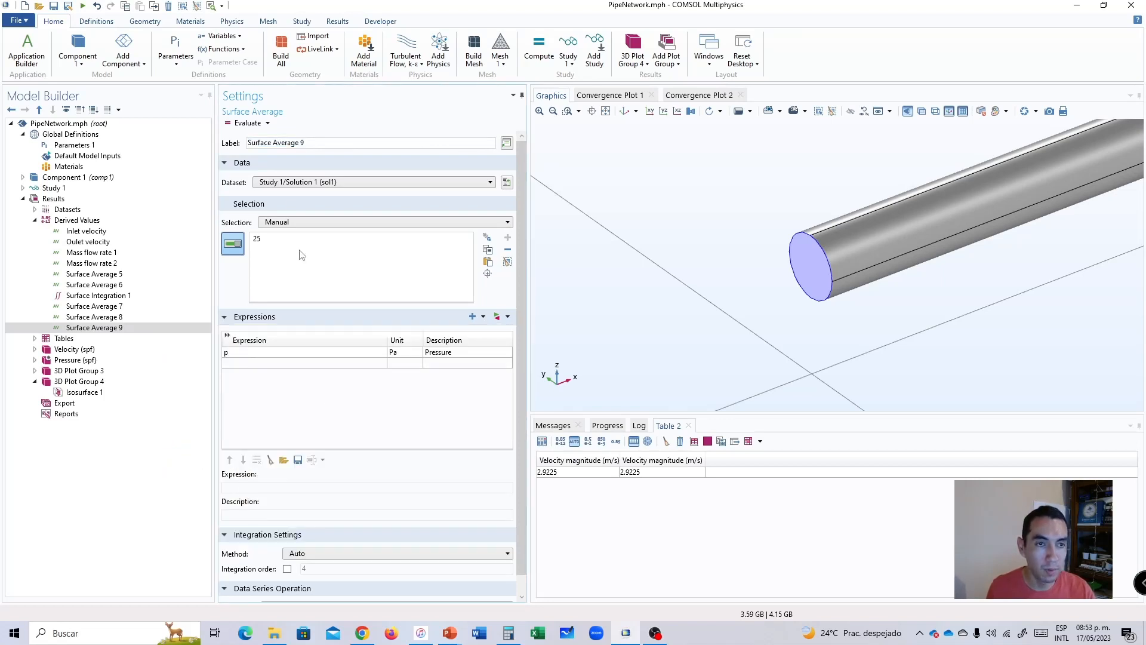
{"action": "left_click", "coordinate": [247, 123]}
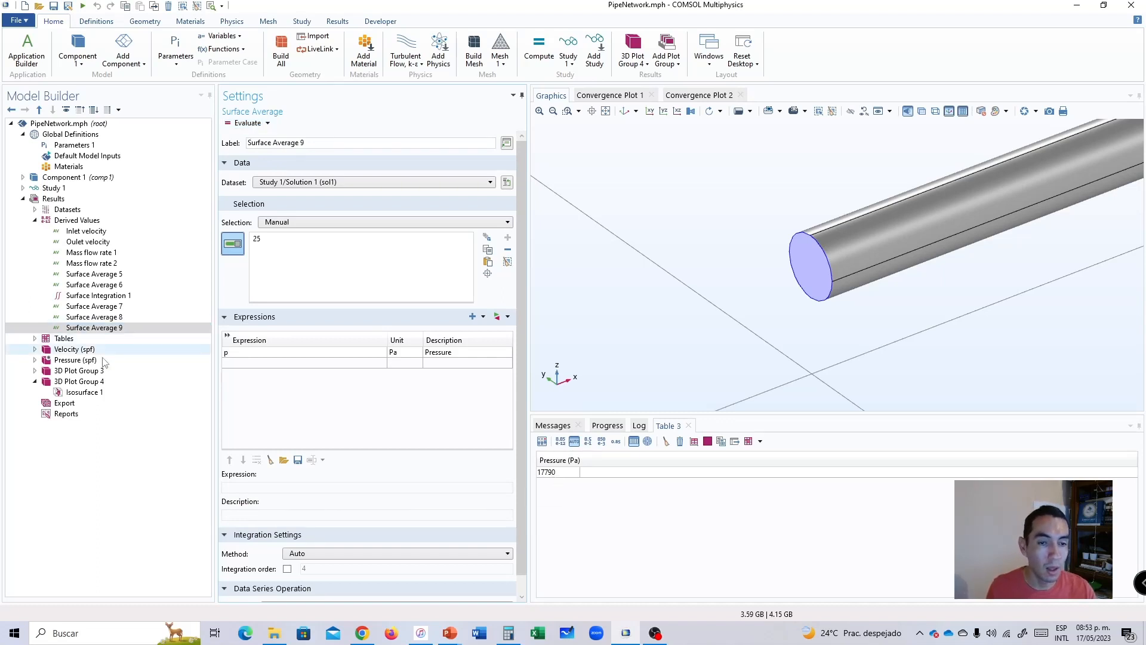
Add another surface average for the outer pipe segment's end face, boundary 54.
{"action": "right_click", "coordinate": [67, 221]}
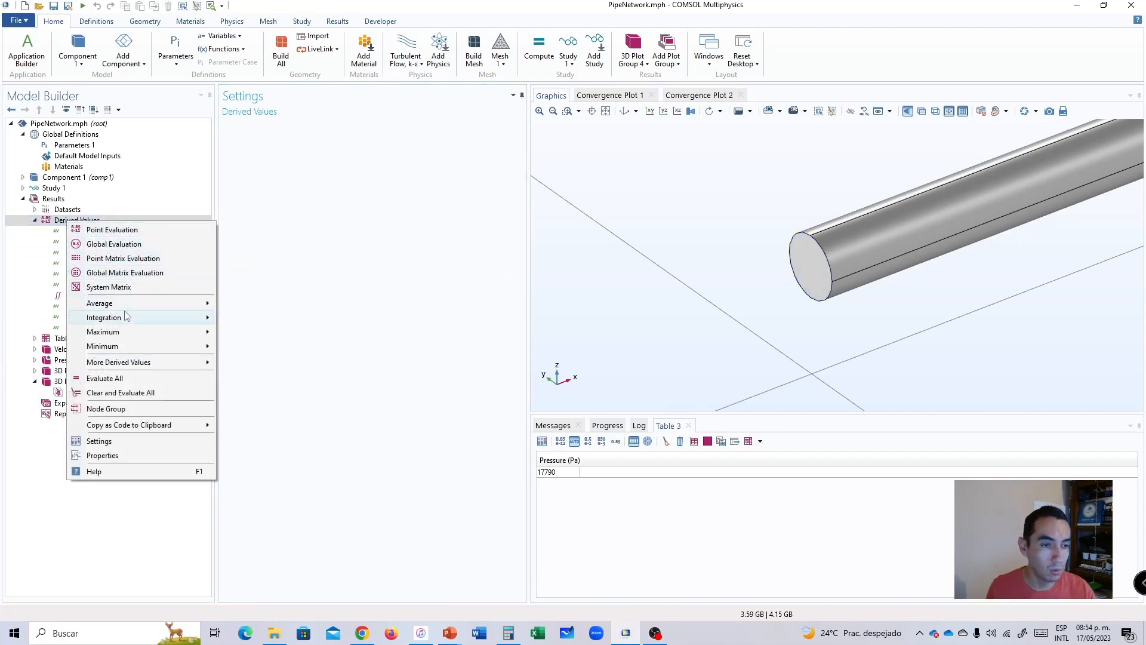
{"action": "mouse_move", "coordinate": [107, 305]}
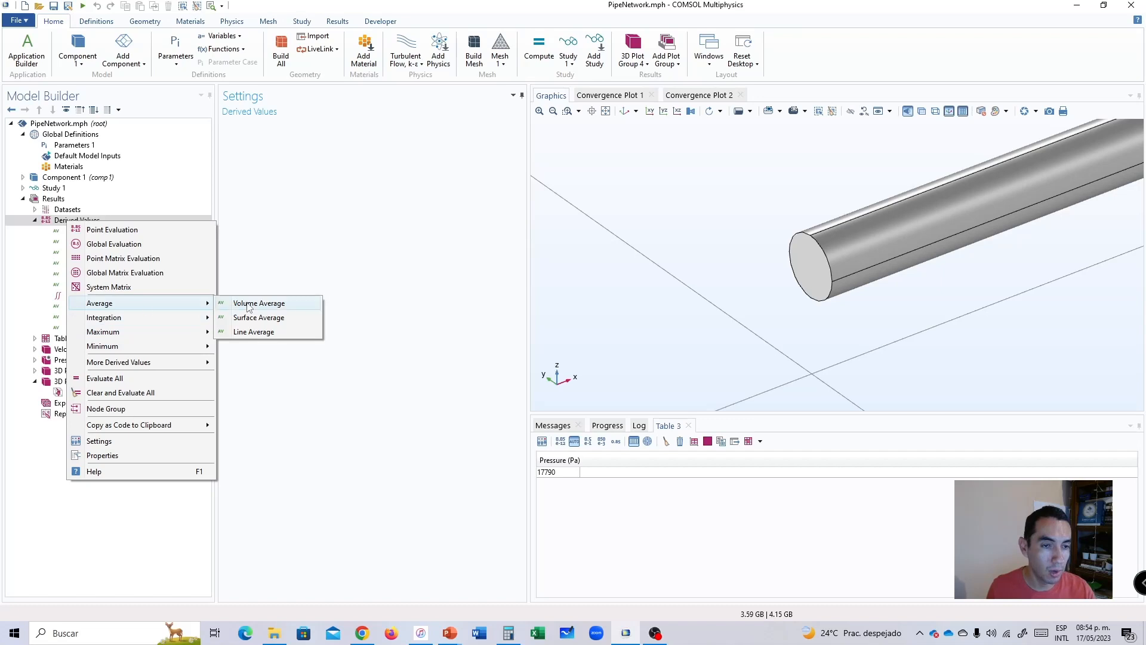
{"action": "left_click", "coordinate": [249, 318]}
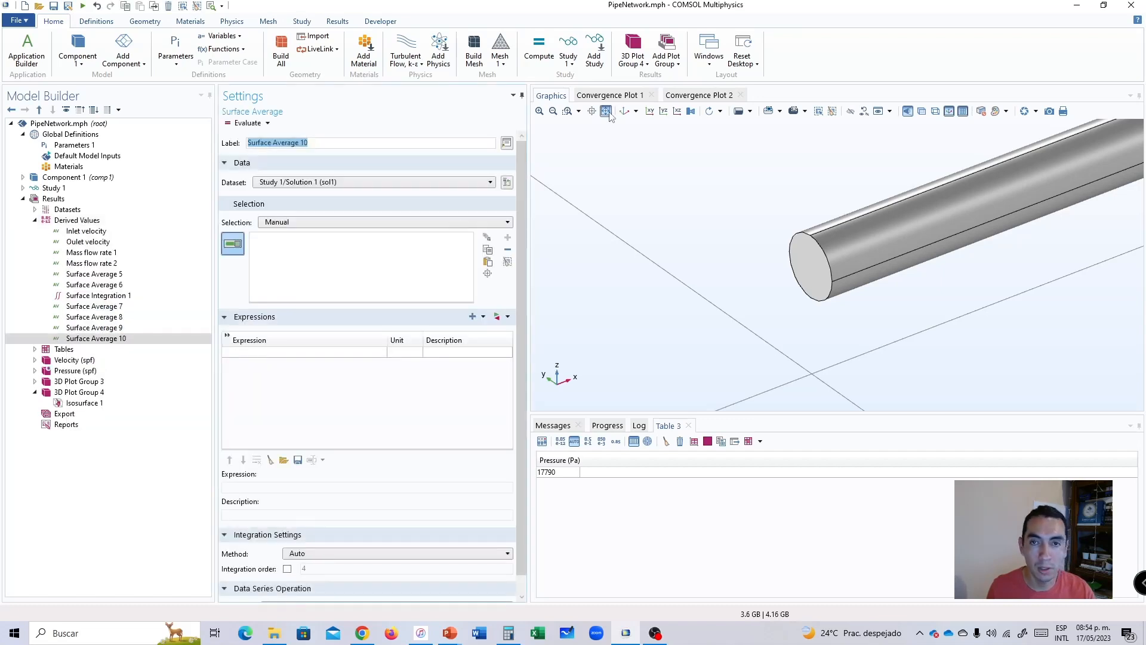
{"action": "left_click", "coordinate": [1041, 272]}
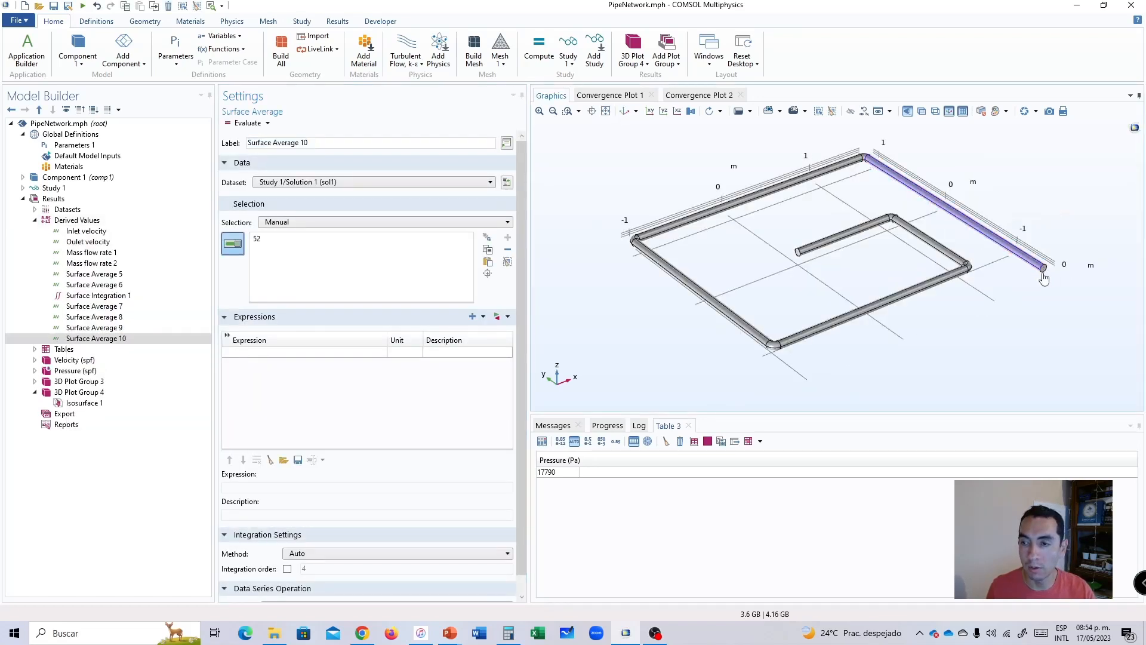
{"action": "left_click", "coordinate": [1046, 275]}
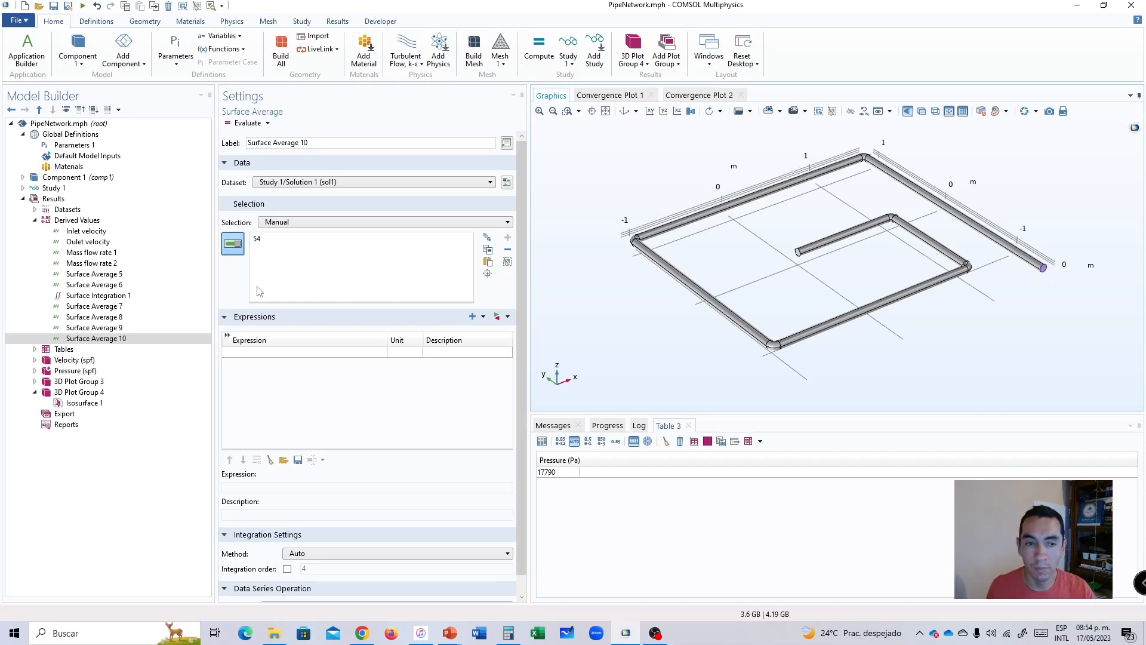
Set the new surface average's expression to pressure, p, in Pa and evaluate it twice on the outer end face.
{"action": "left_click", "coordinate": [256, 351]}
{"action": "left_click", "coordinate": [258, 351]}
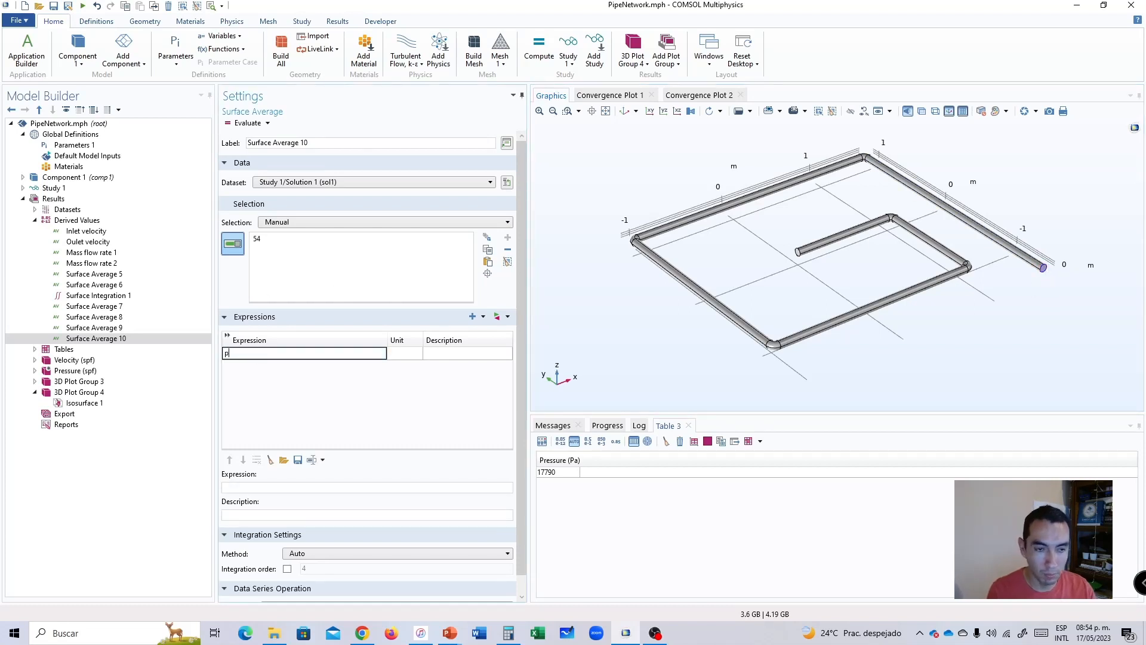
{"action": "type", "text": "p"}
{"action": "key", "text": "Tab"}
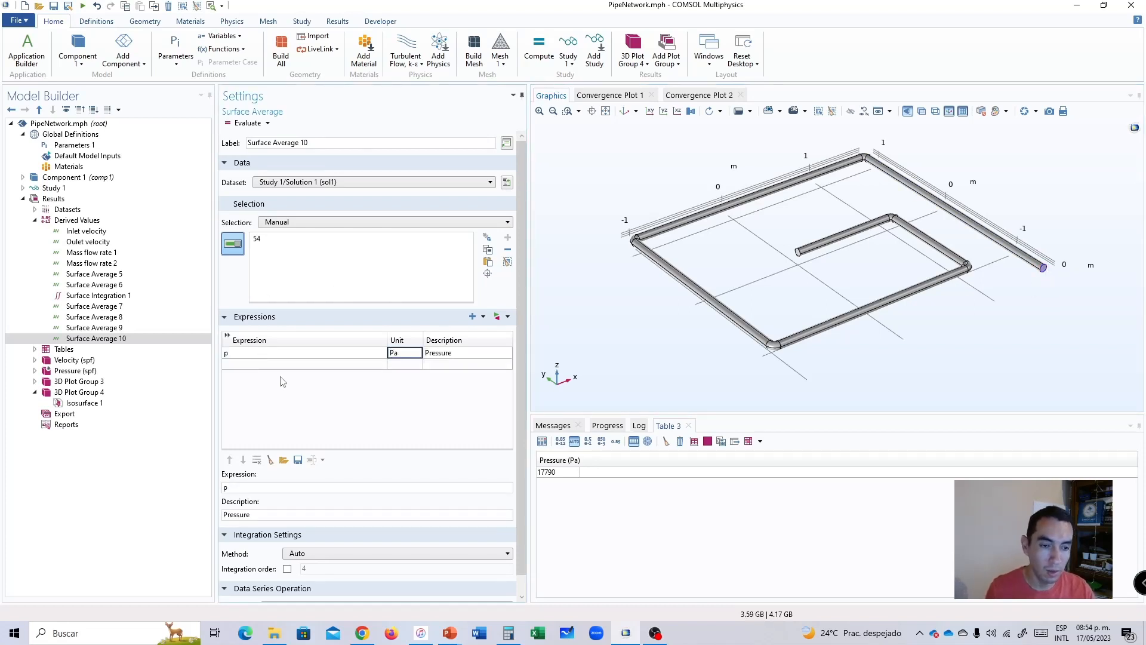
{"action": "left_click", "coordinate": [244, 127]}
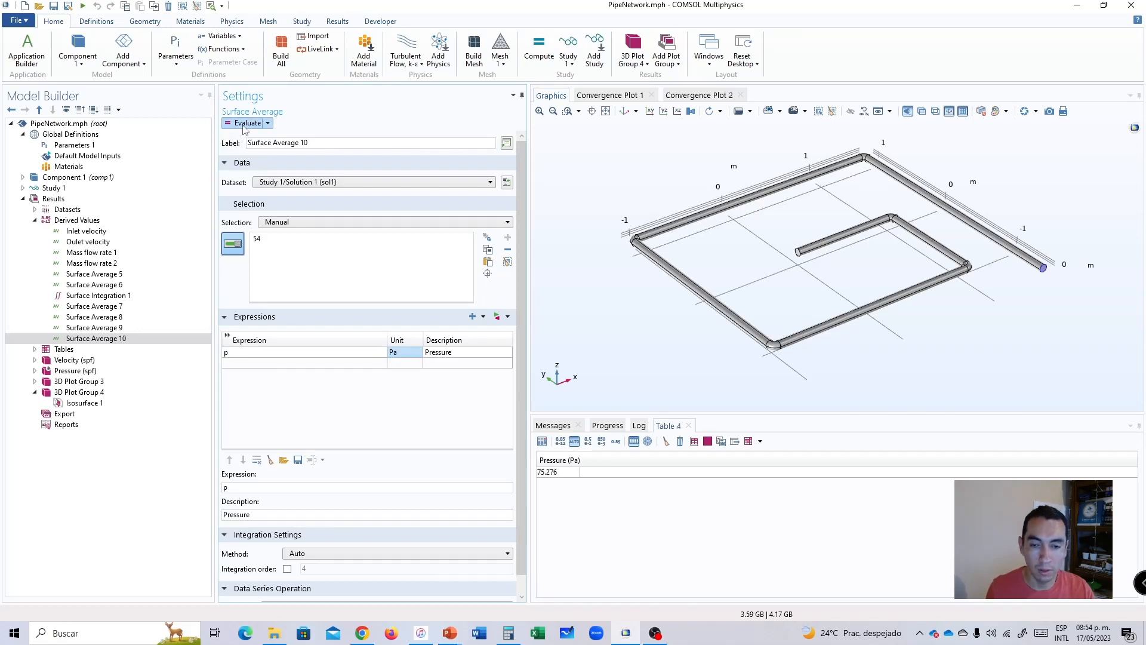
{"action": "left_click", "coordinate": [245, 125]}
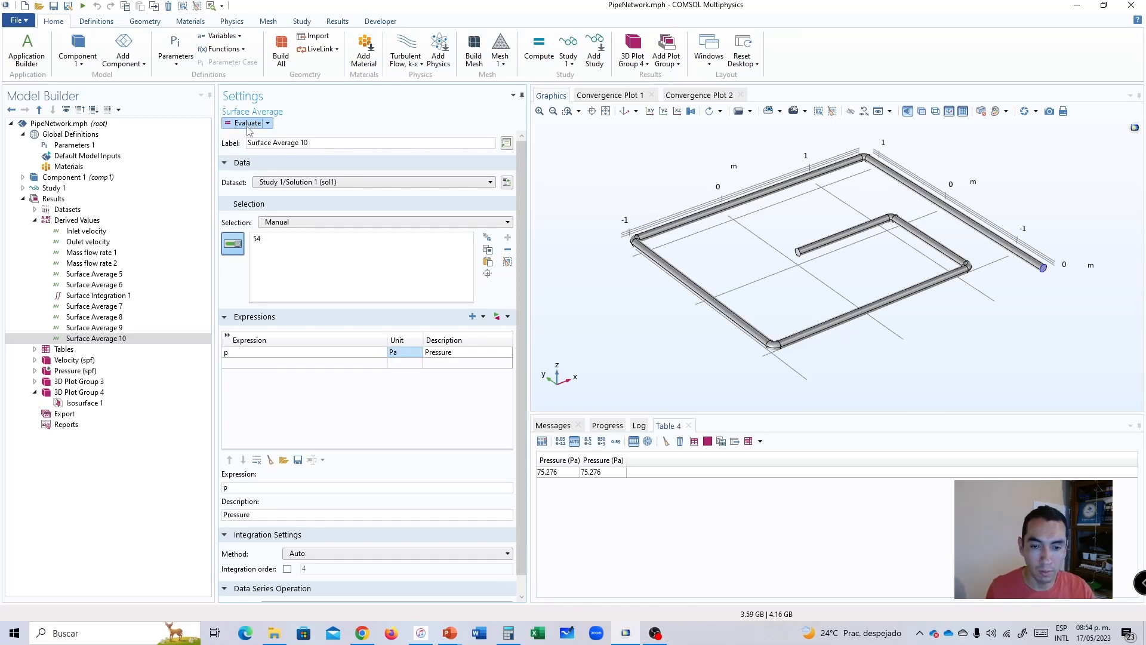
Compare the pressure results of Surface Average 9 on the inner end face and Surface Average 10 on the outer end face.
{"action": "left_click", "coordinate": [90, 329]}
{"action": "left_click", "coordinate": [92, 340]}
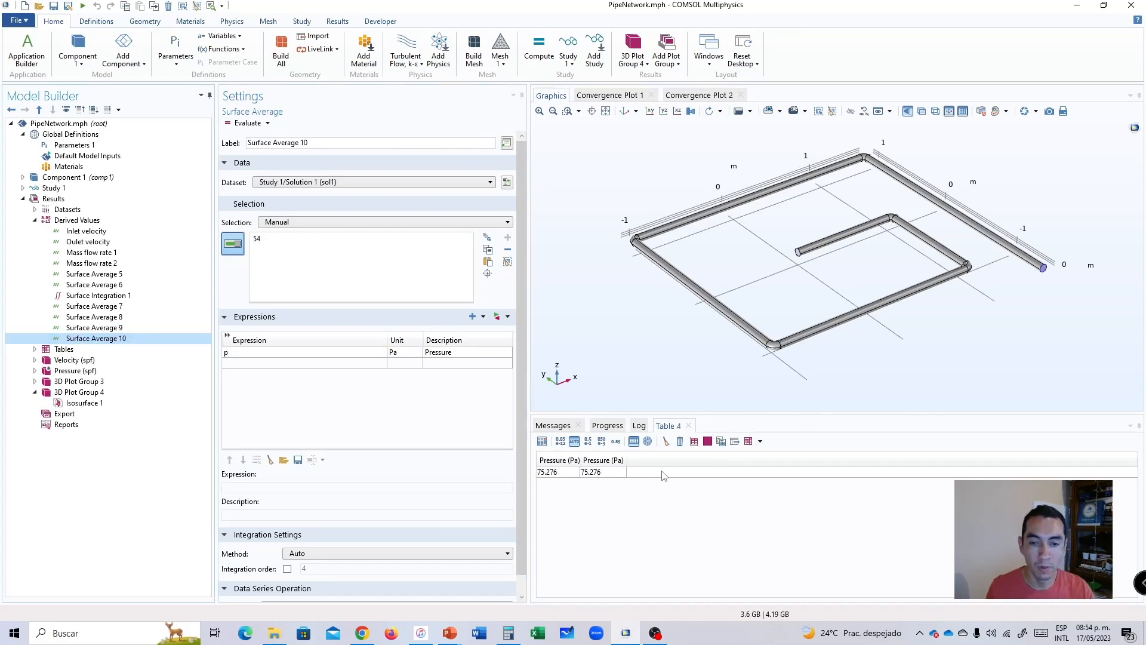
{"action": "scroll", "coordinate": [1045, 269], "scroll_direction": "up", "scroll_amount": 10}
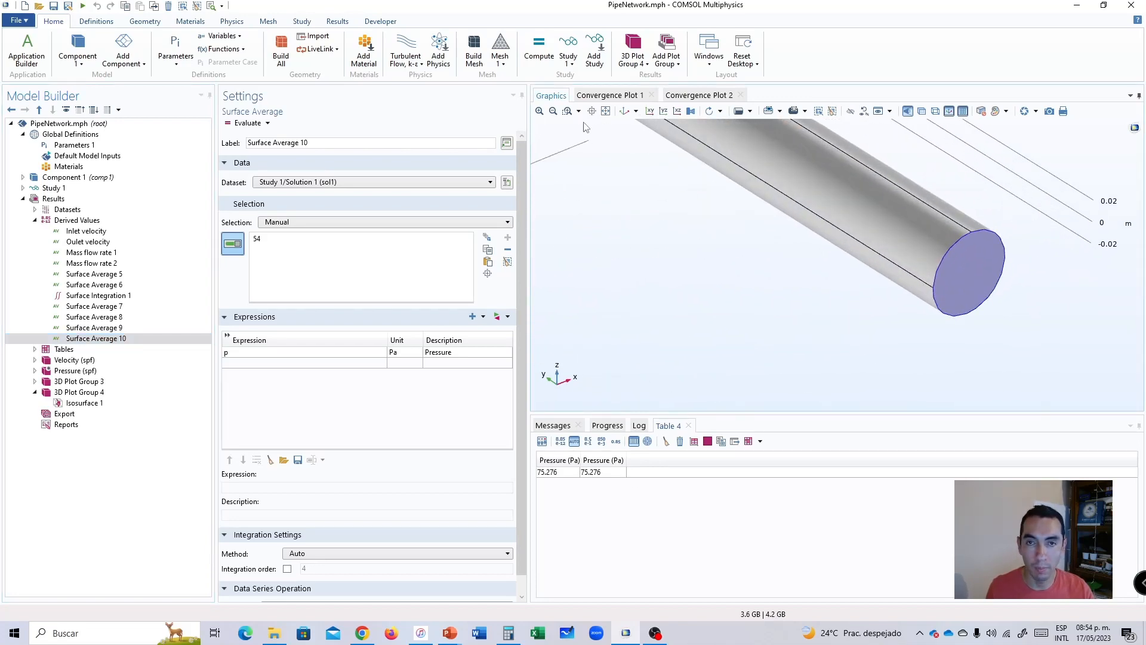
{"action": "left_click", "coordinate": [605, 111]}
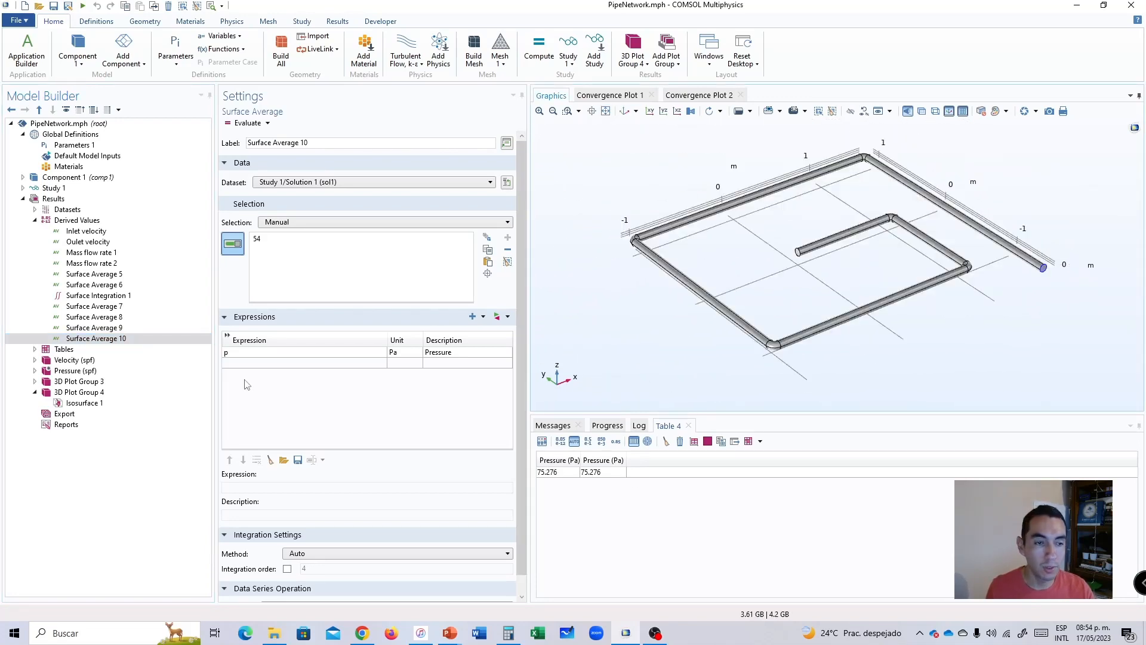
{"action": "left_click", "coordinate": [114, 329]}
{"action": "left_click", "coordinate": [103, 341]}
{"action": "left_click", "coordinate": [107, 330]}
{"action": "left_click", "coordinate": [104, 342]}
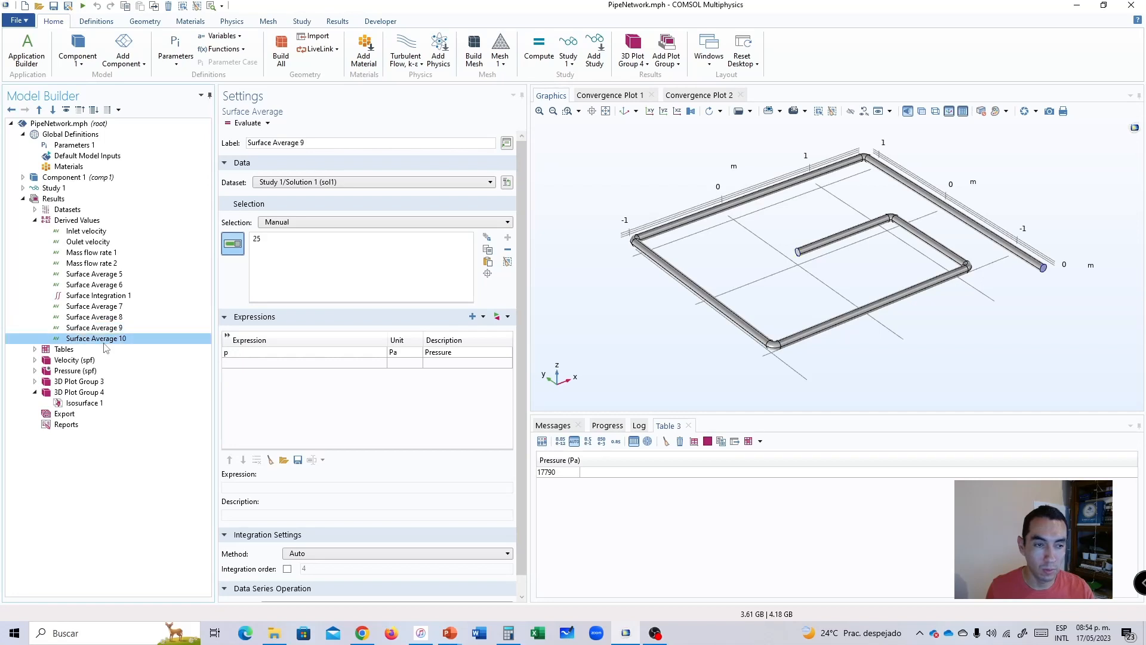
{"action": "left_click", "coordinate": [109, 329]}
{"action": "left_click", "coordinate": [108, 340]}
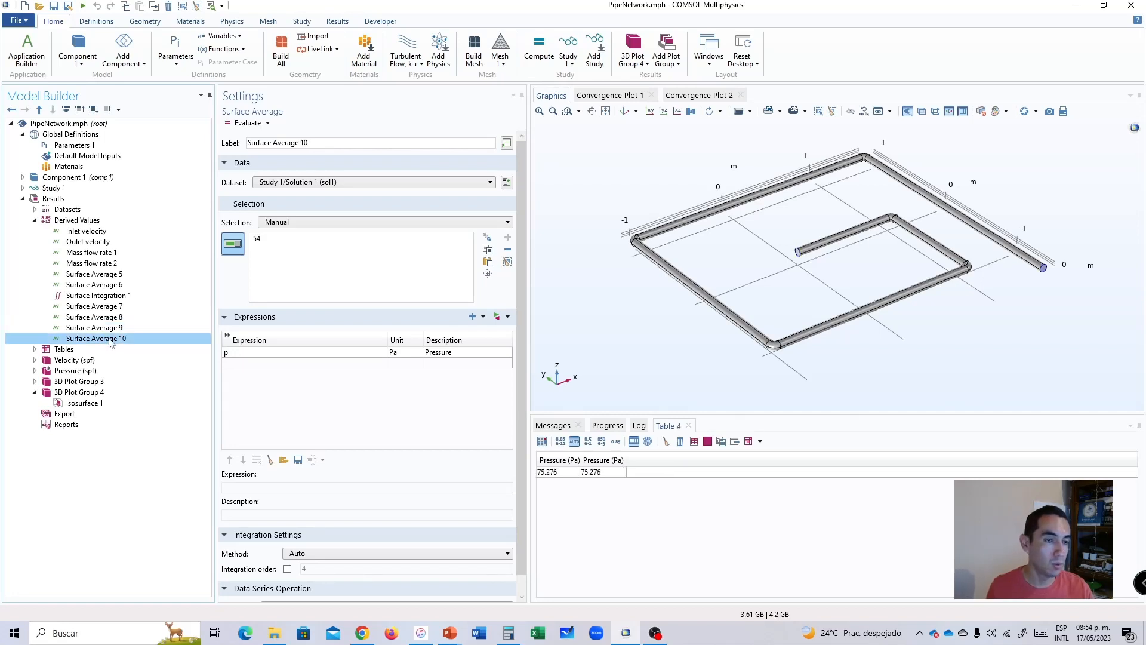
{"action": "left_click", "coordinate": [111, 329]}
{"action": "left_click", "coordinate": [110, 339]}
{"action": "left_click", "coordinate": [111, 329]}
{"action": "left_click", "coordinate": [110, 338]}
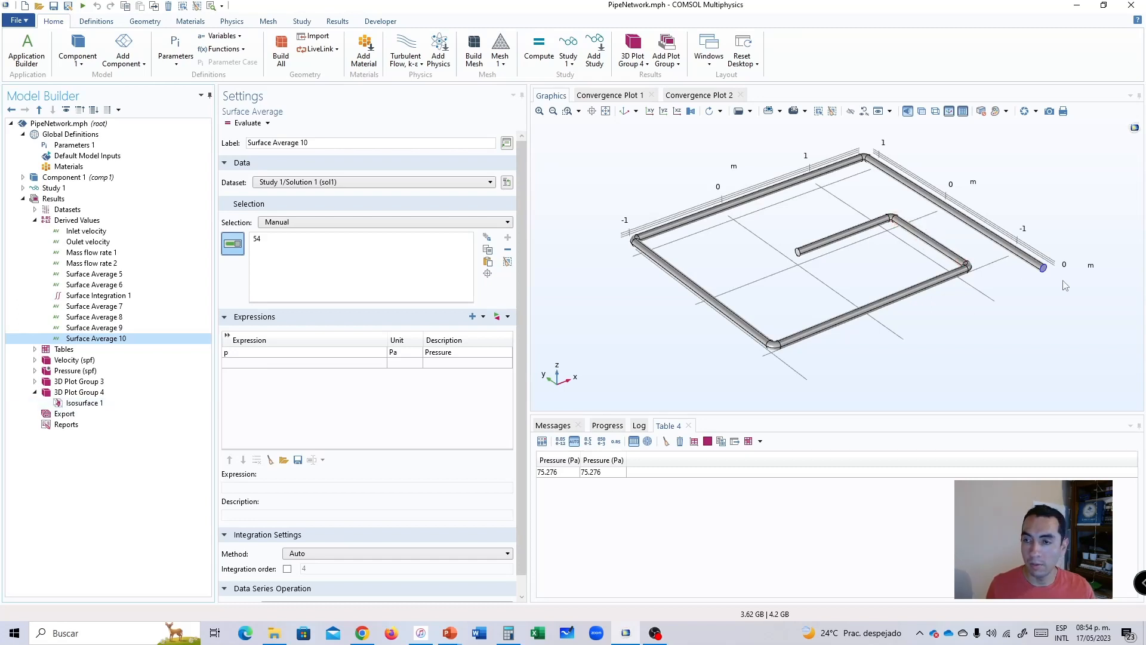
{"action": "left_click_drag", "start_coordinate": [1054, 255], "coordinate": [949, 235]}
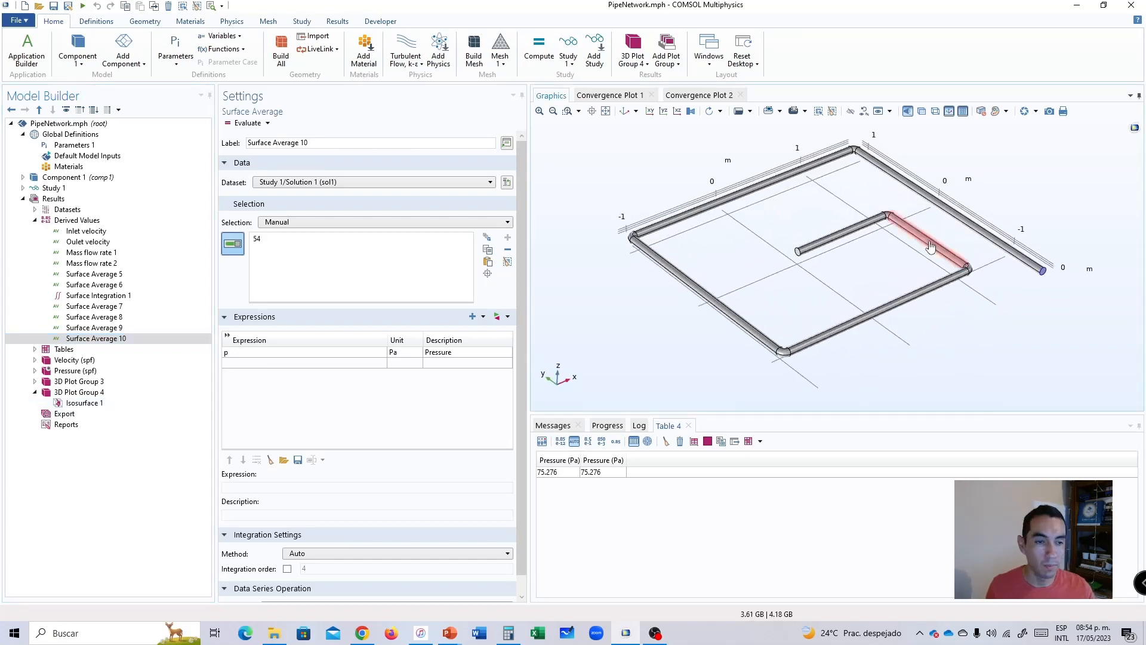
Display the Pressure (spf) plot group to examine the pressure contours along the pipe.
{"action": "left_click", "coordinate": [67, 424]}
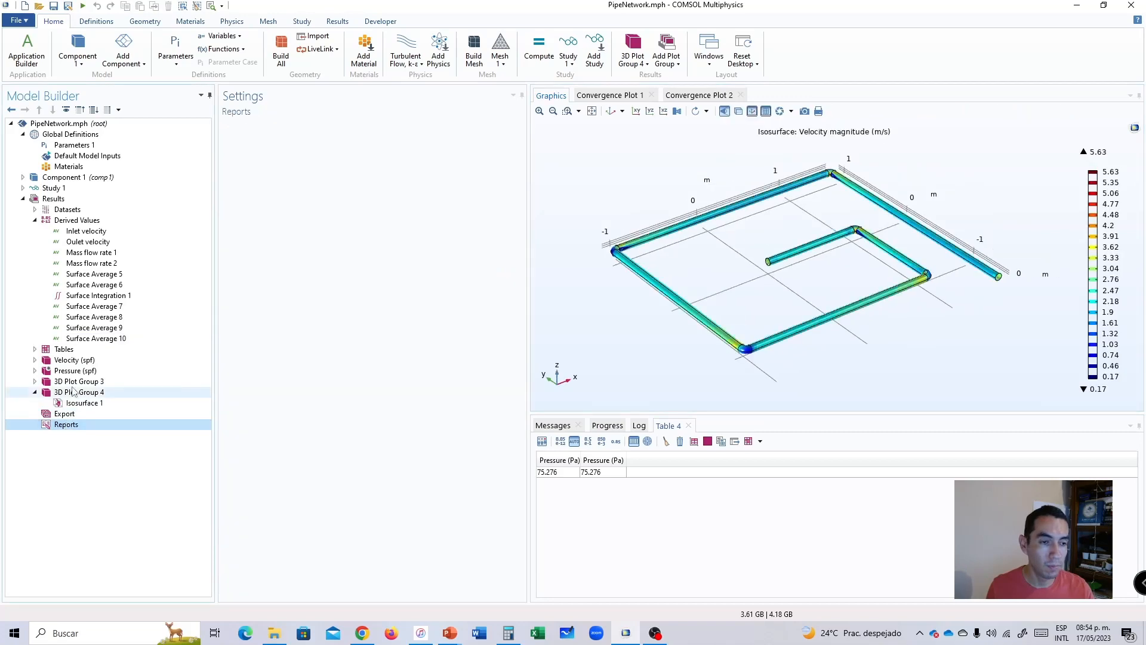
{"action": "left_click", "coordinate": [64, 350]}
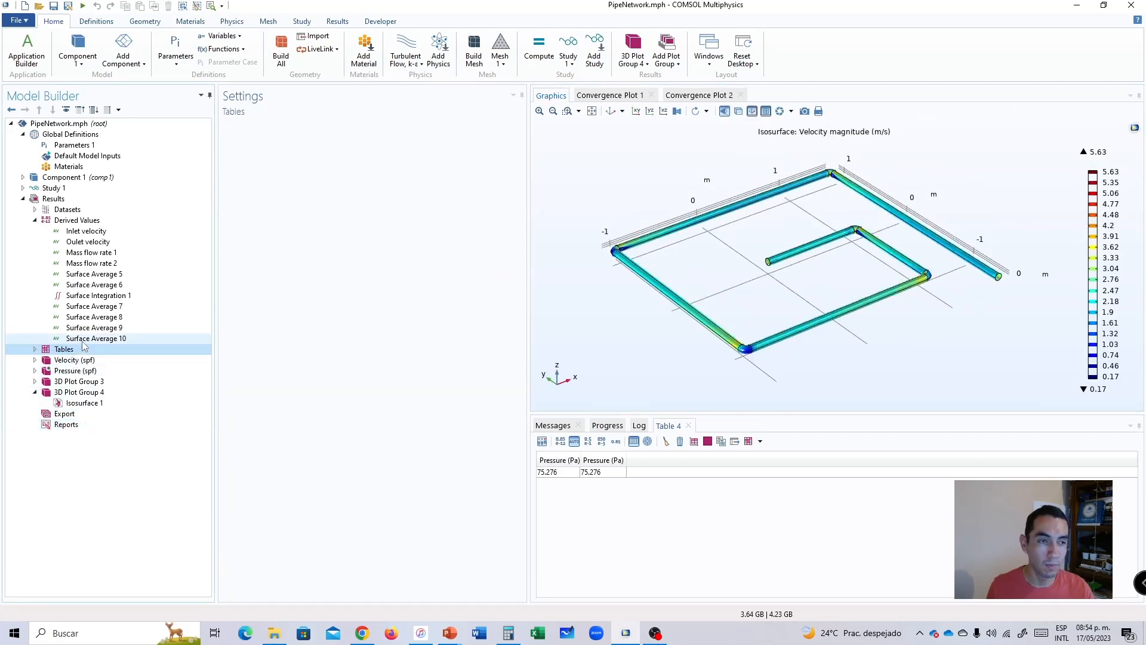
{"action": "left_click", "coordinate": [84, 339]}
{"action": "left_click", "coordinate": [80, 371]}
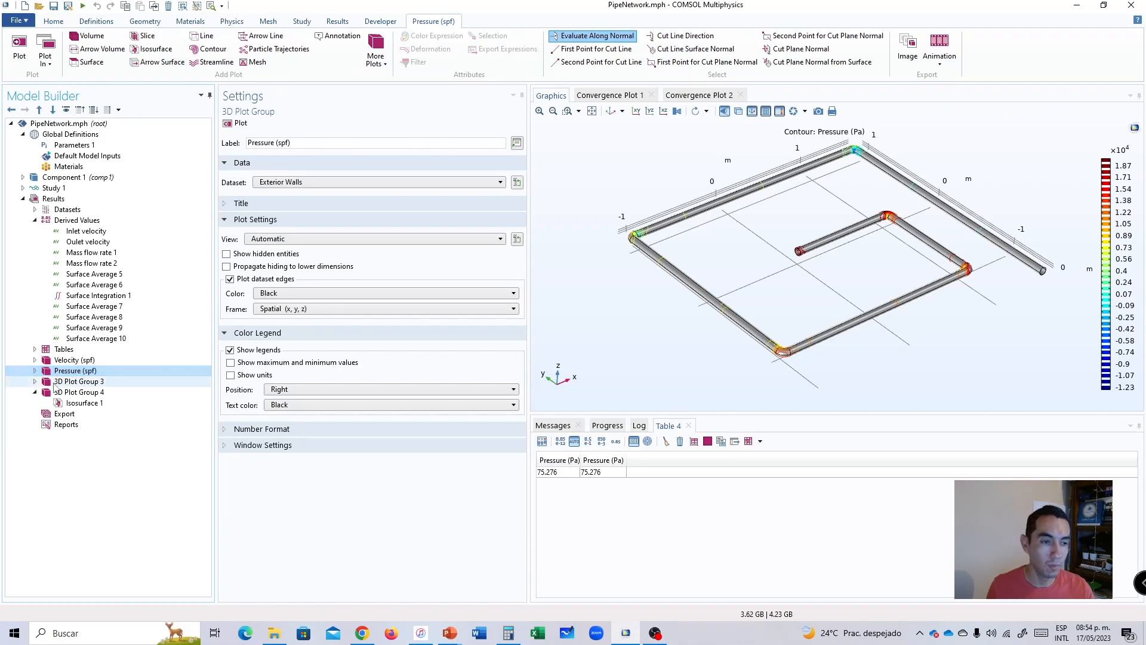
{"action": "left_click", "coordinate": [52, 361]}
{"action": "left_click", "coordinate": [56, 372]}
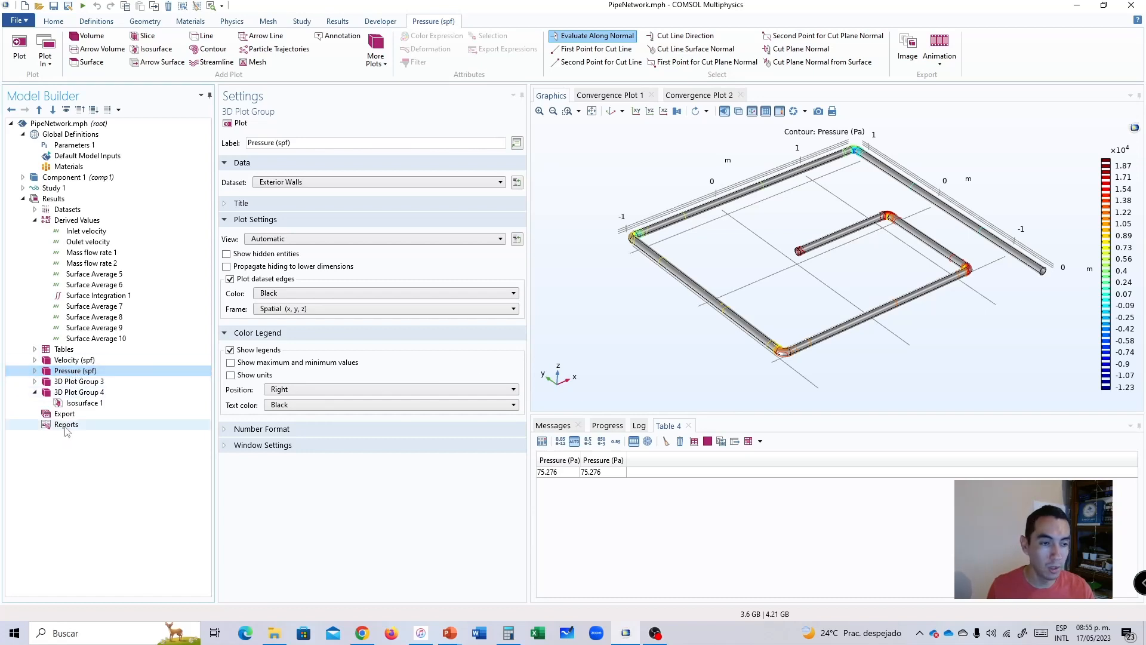
Set the total levels of the Pressure contour in the Pressure (spf) plot group to 100 and replot it.
{"action": "left_click", "coordinate": [35, 371]}
{"action": "left_click", "coordinate": [77, 381]}
{"action": "left_click", "coordinate": [78, 392]}
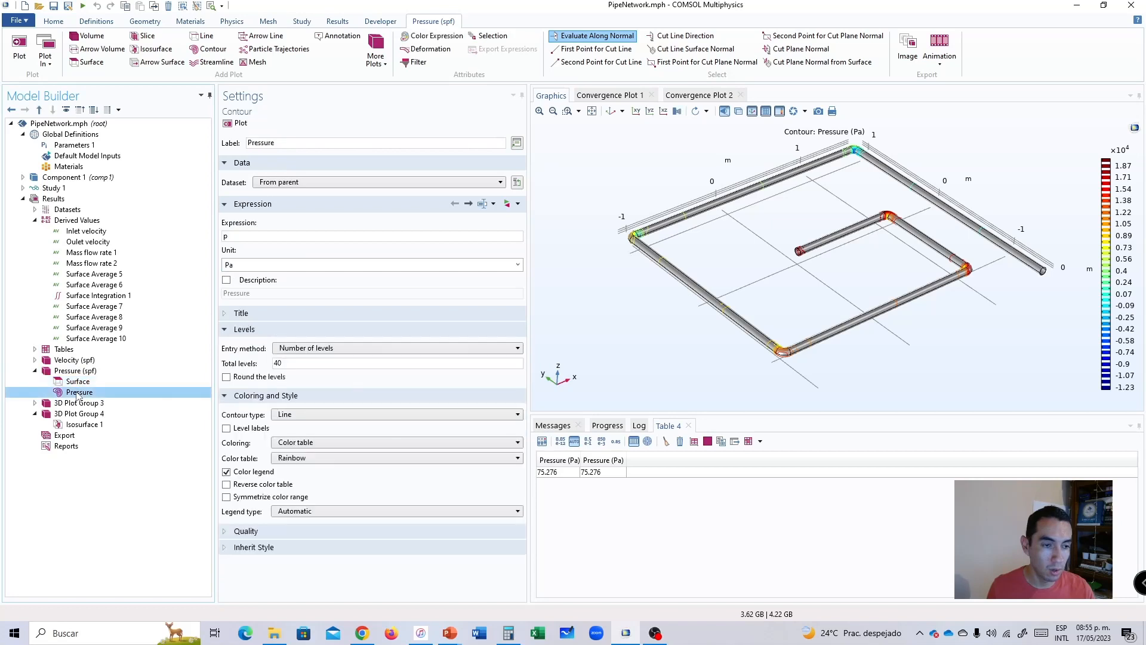
{"action": "left_click", "coordinate": [77, 382]}
{"action": "left_click", "coordinate": [77, 392]}
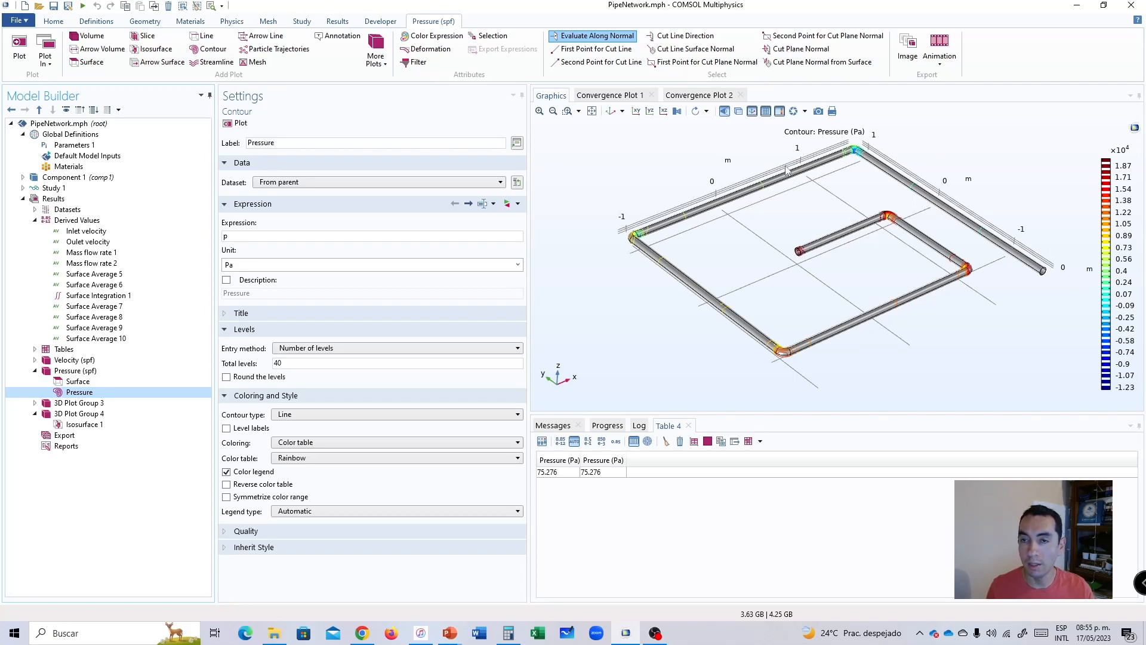
{"action": "scroll", "coordinate": [1047, 270], "scroll_direction": "up", "scroll_amount": 5}
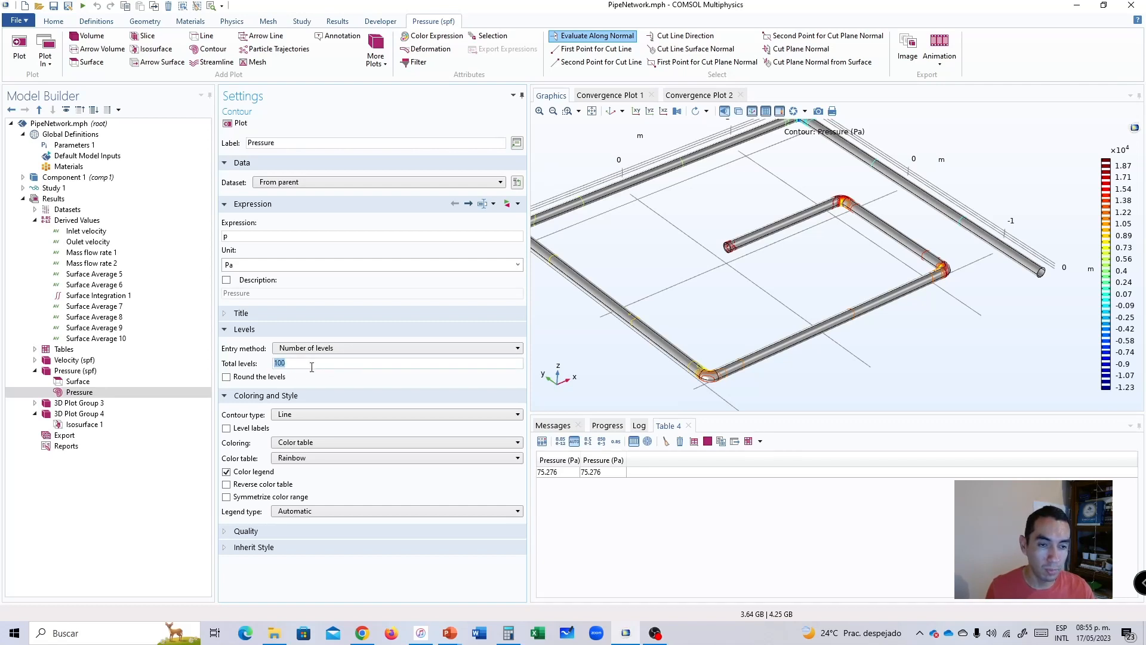
{"action": "left_click", "coordinate": [236, 123]}
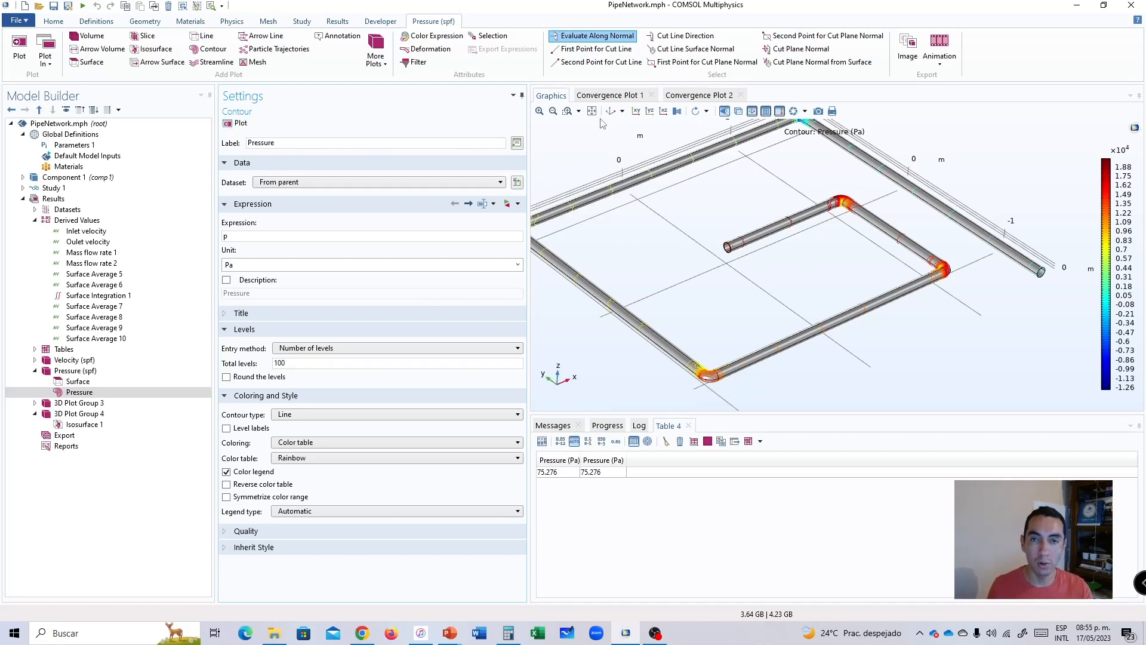
{"action": "scroll", "coordinate": [602, 126], "scroll_direction": "down", "scroll_amount": 3}
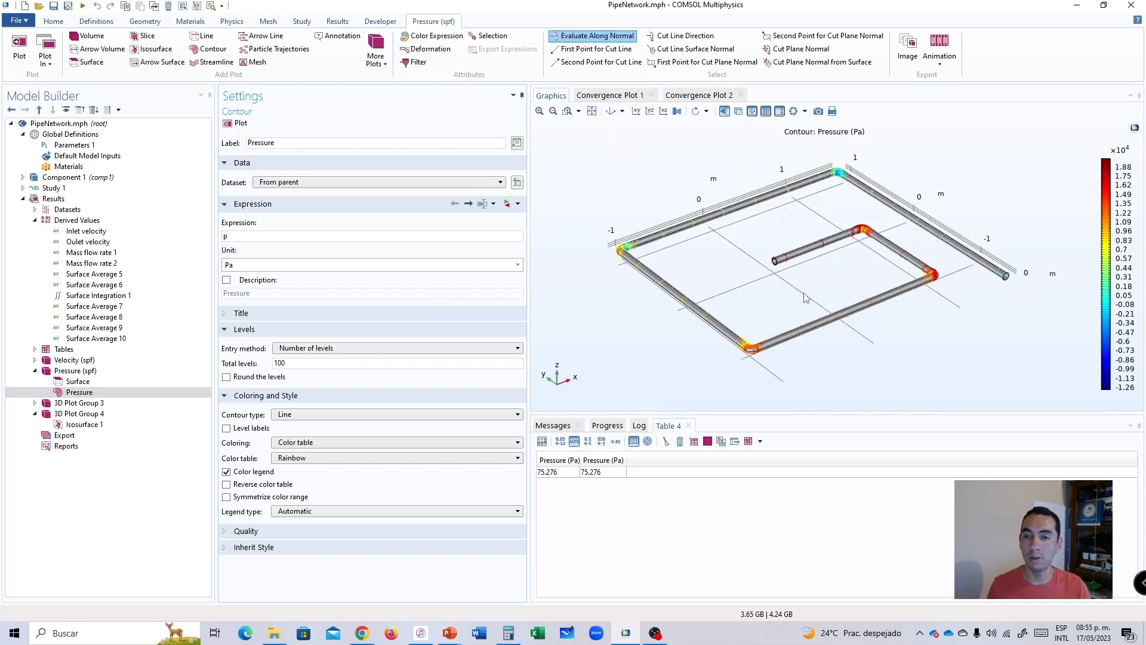
{"action": "left_click_drag", "start_coordinate": [815, 289], "coordinate": [770, 281]}
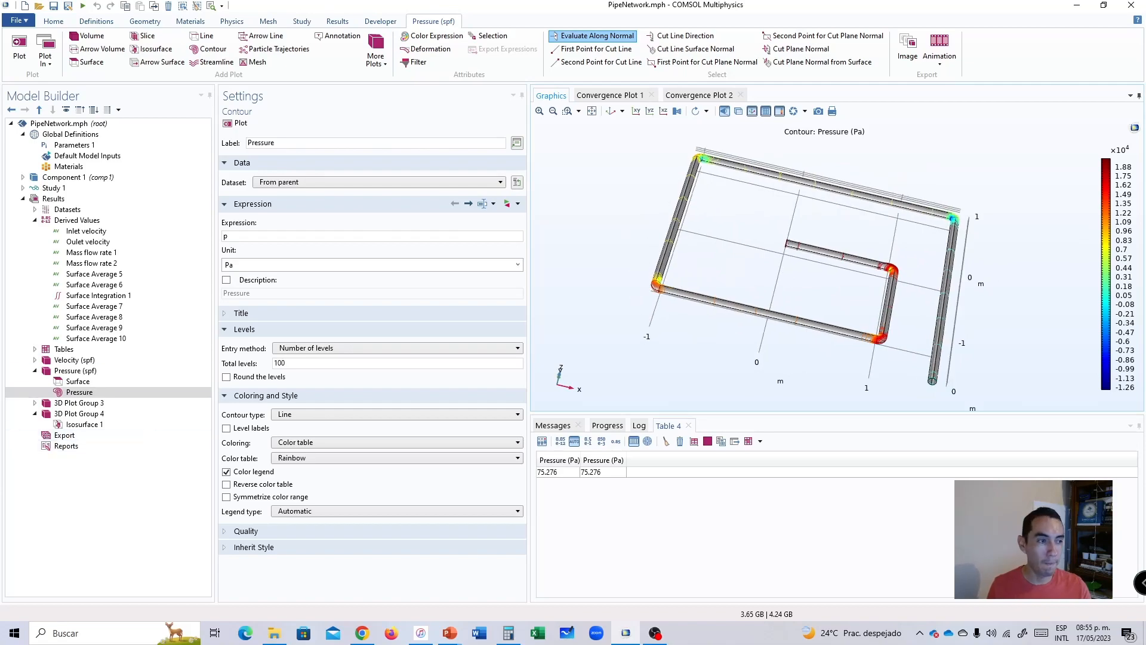